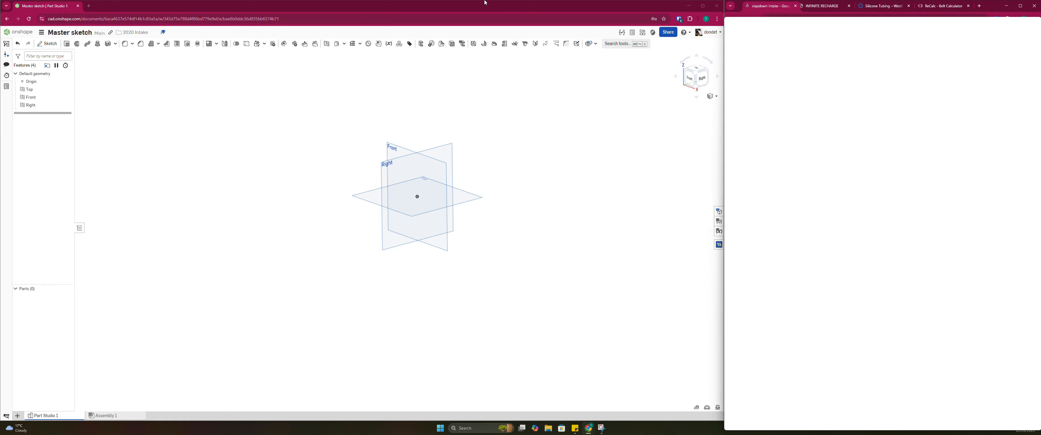
Examine the slapdown intake image results, including 1778's Crescendo intake and the two FRCDesign.org Introduction robot clips
mouse_move(485, 2)
mouse_down()
mouse_move(221, 21)
mouse_move(112, 7)
mouse_up()
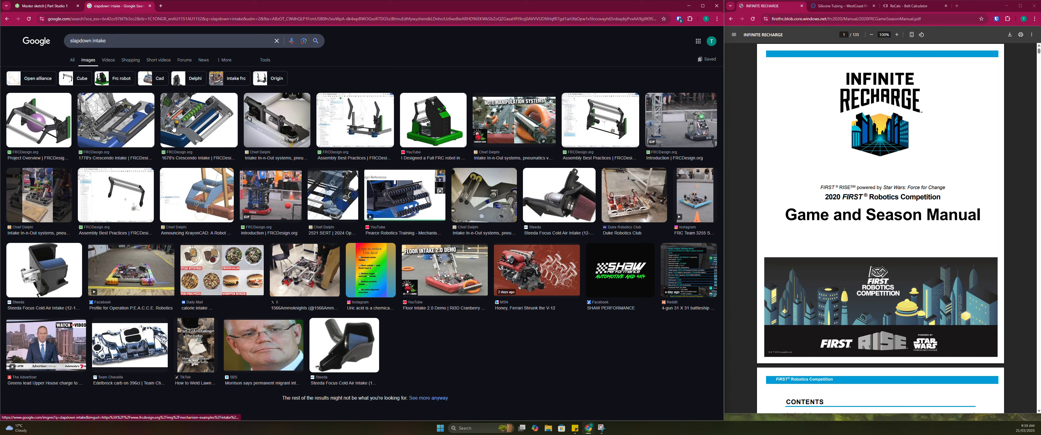
click(156, 137)
key(Left)
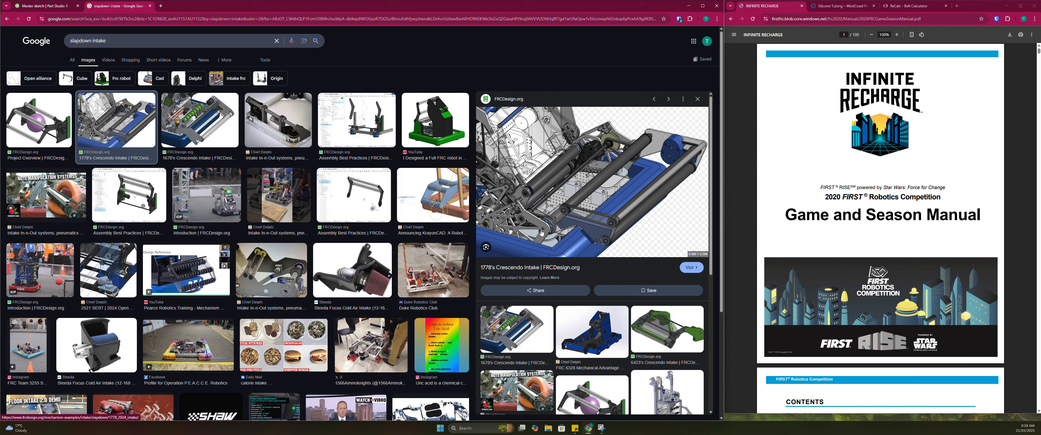
click(32, 264)
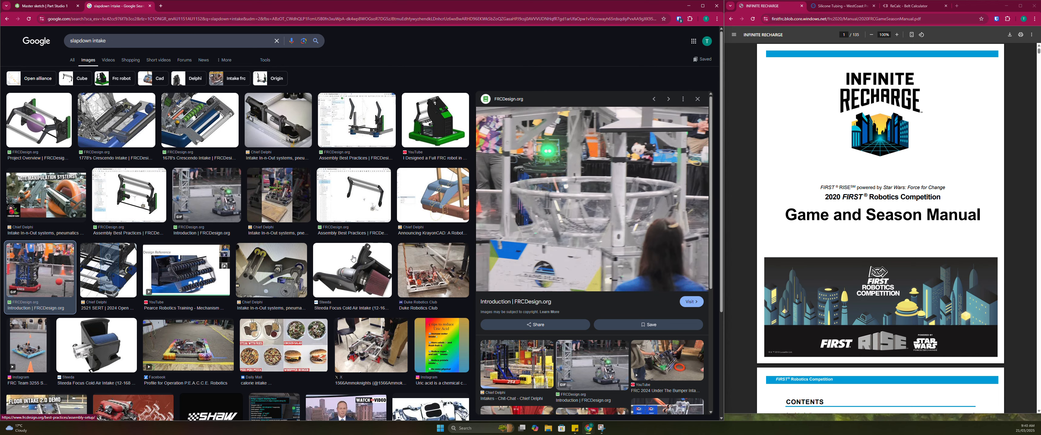
click(207, 195)
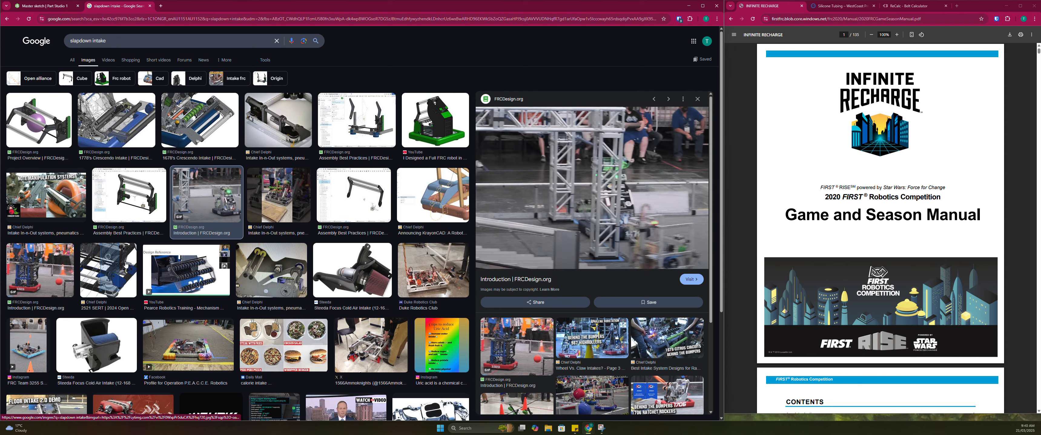
click(64, 264)
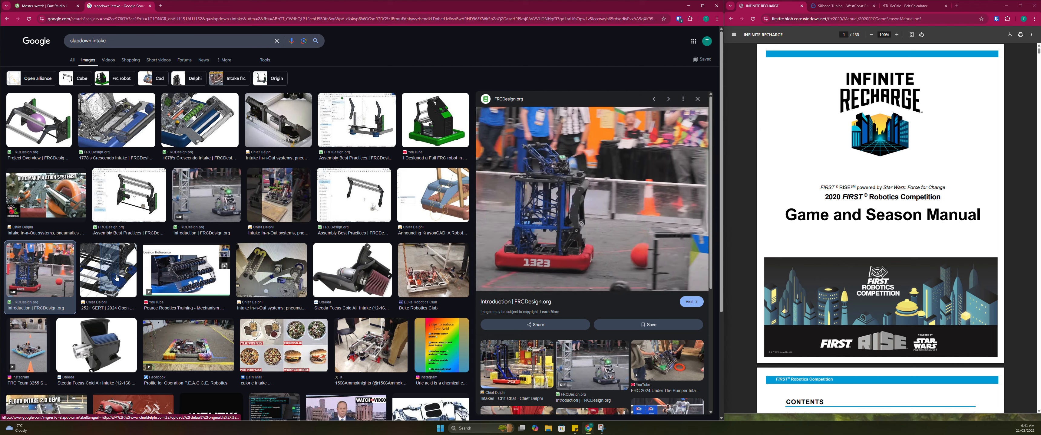
click(207, 195)
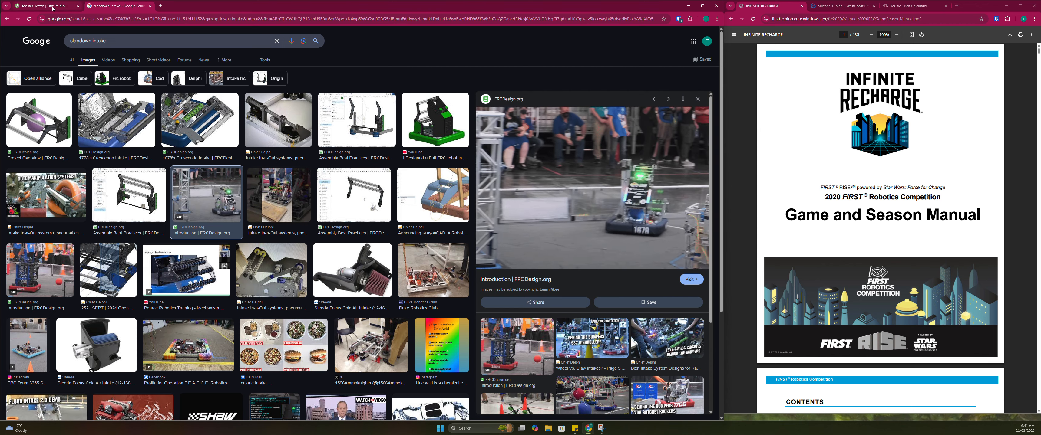
Switch back to the Master sketch document and open section 3.6 POWER CELL in the Infinite Recharge manual
key(ctrl+Tab)
drag(824, 197, 884, 198)
click(881, 199)
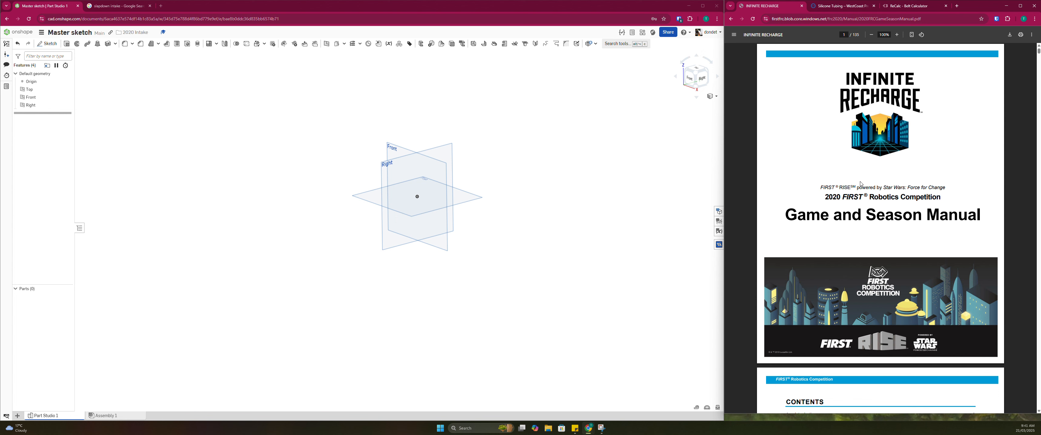
double_click(833, 197)
click(867, 206)
scroll(854, 231, down, 3)
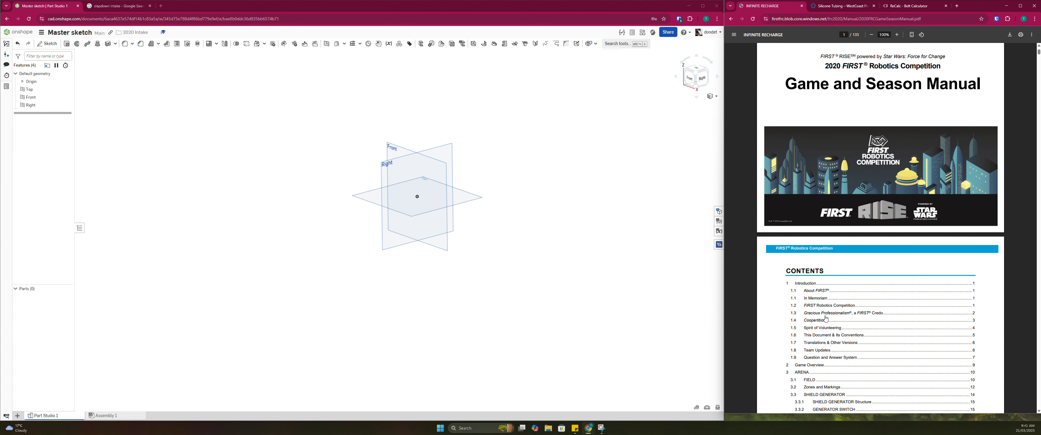
scroll(822, 319, down, 3)
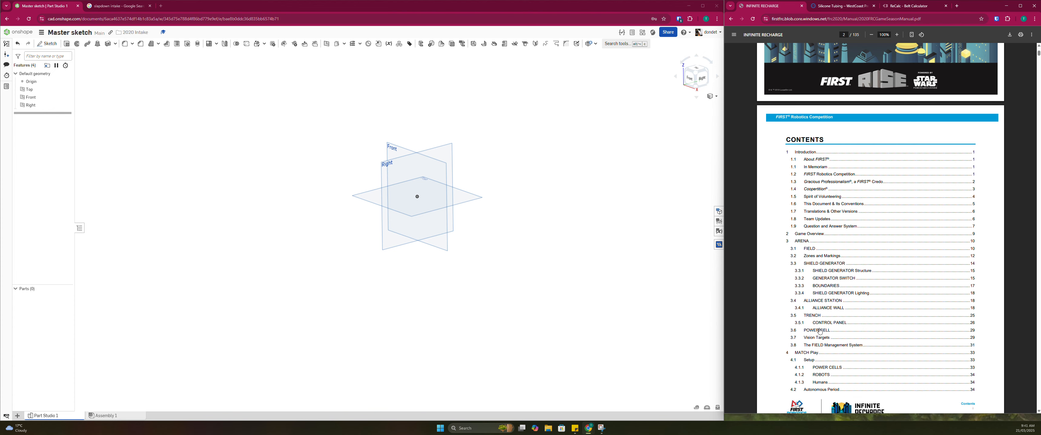
click(820, 331)
scroll(890, 164, up, 3)
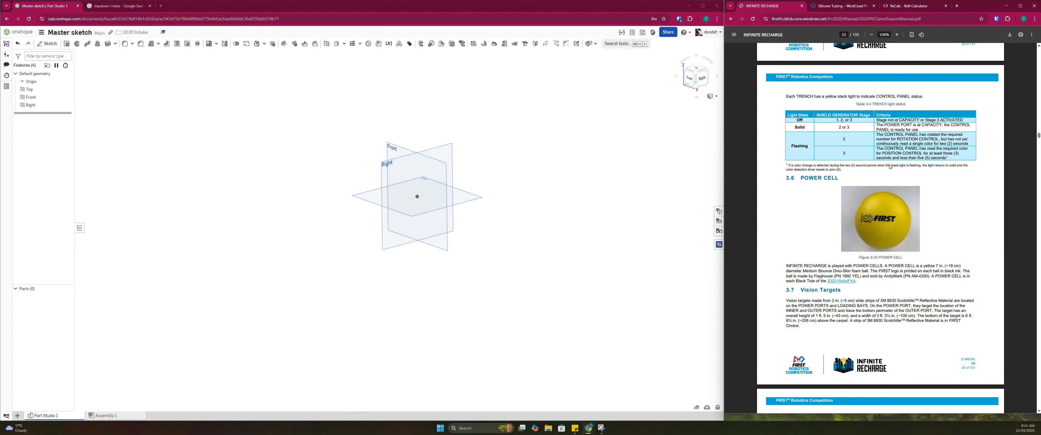
ctrl+scroll(856, 218, up, 2)
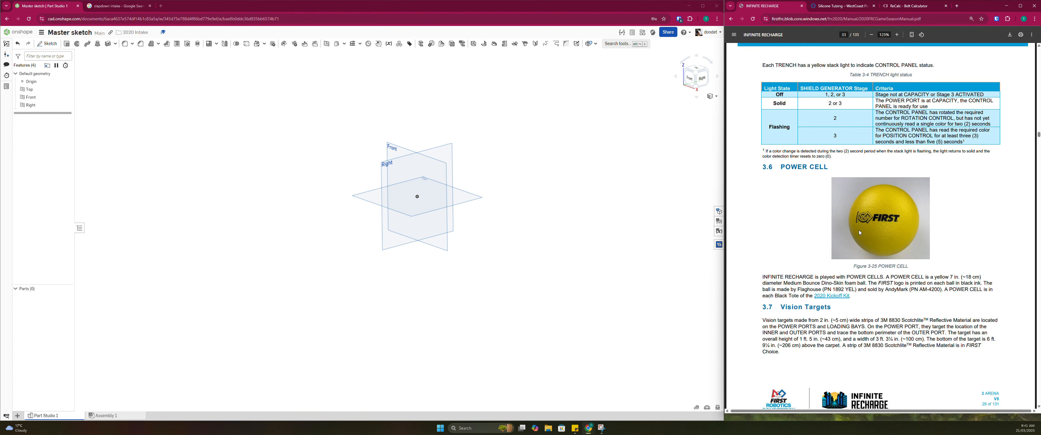
Read the POWER CELL description in the manual for the ball's diameter and material
drag(769, 281, 777, 282)
click(776, 282)
drag(784, 172, 826, 170)
click(800, 166)
click(800, 276)
drag(891, 277, 958, 278)
click(900, 281)
double_click(903, 285)
click(887, 278)
Open section 3.1 FIELD from the manual's contents and look through the field figures up to the SHIELD GENERATOR
drag(1038, 136, 1038, 48)
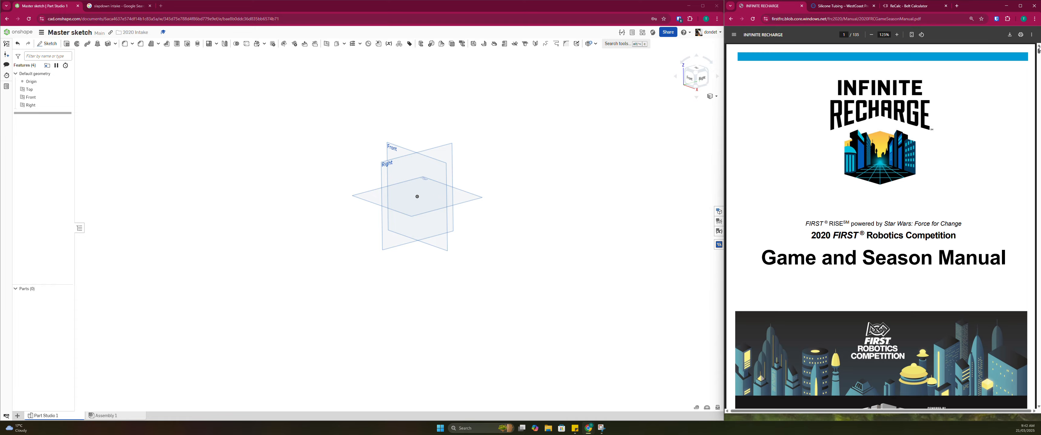
scroll(941, 197, down, 8)
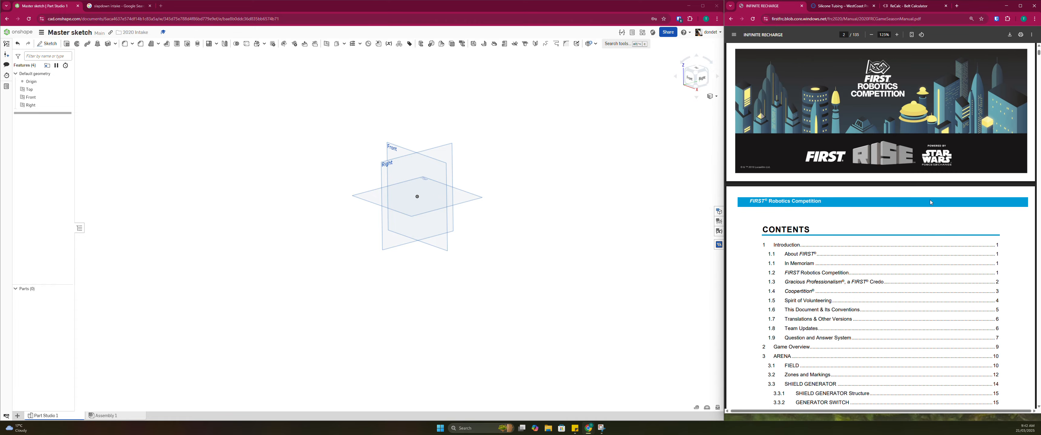
scroll(931, 202, down, 3)
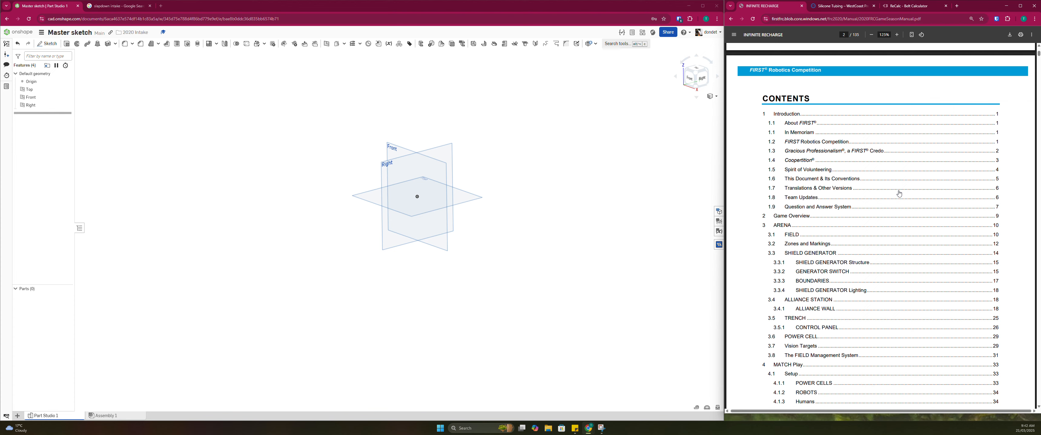
click(787, 235)
scroll(835, 228, down, 2)
scroll(835, 228, down, 15)
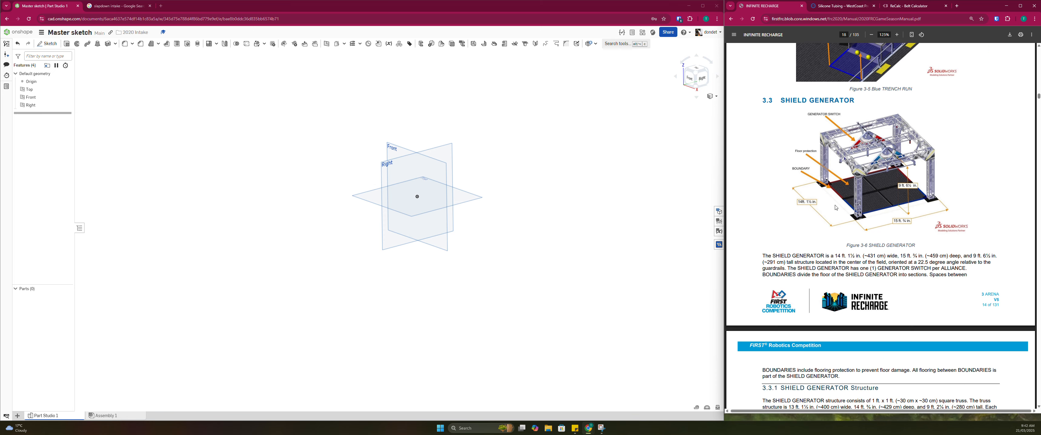
scroll(835, 208, down, 8)
scroll(982, 231, up, 14)
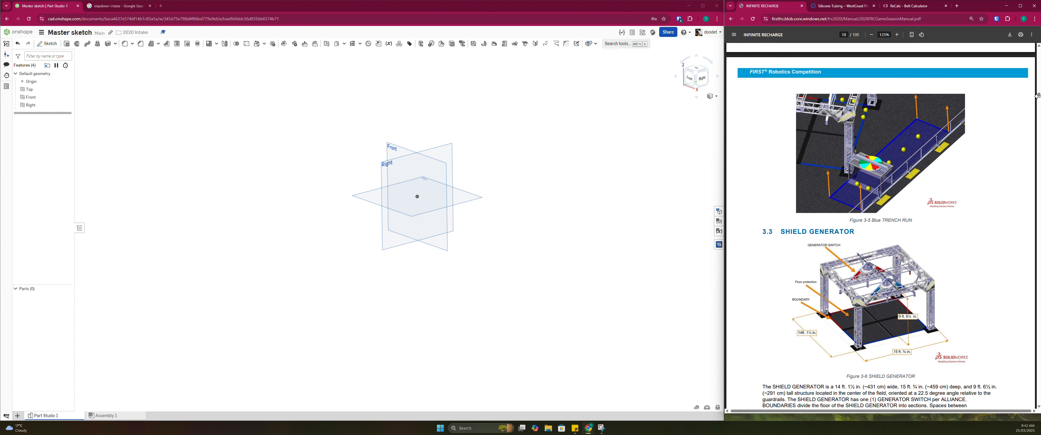
Return to the manual's contents and reopen section 3.6 POWER CELL
drag(1038, 95, 1039, 45)
scroll(773, 289, down, 20)
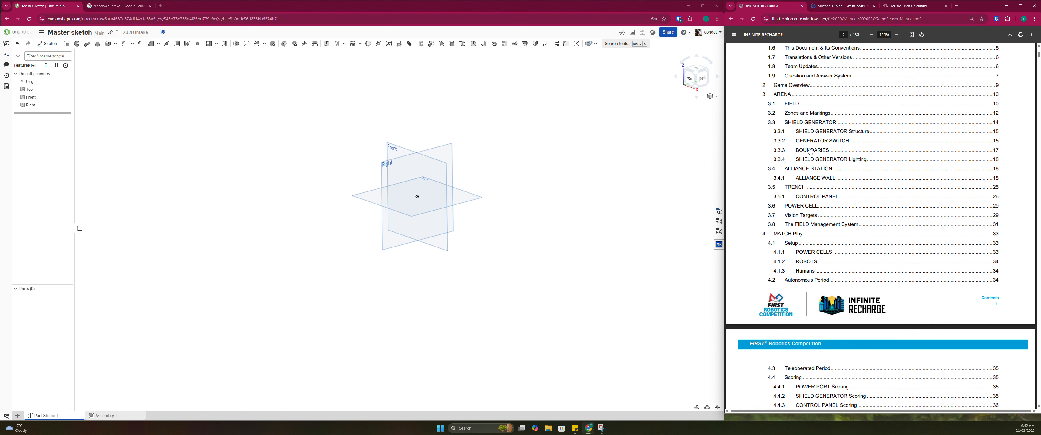
scroll(797, 254, up, 8)
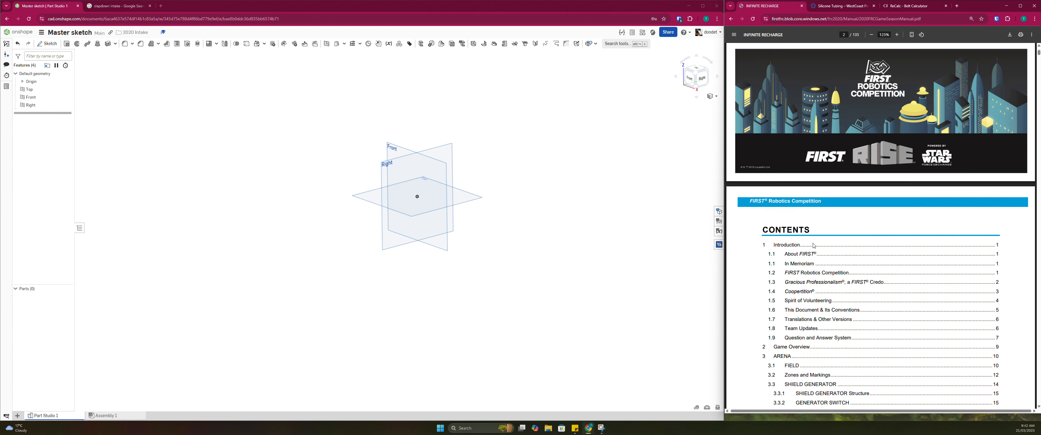
scroll(797, 276, down, 5)
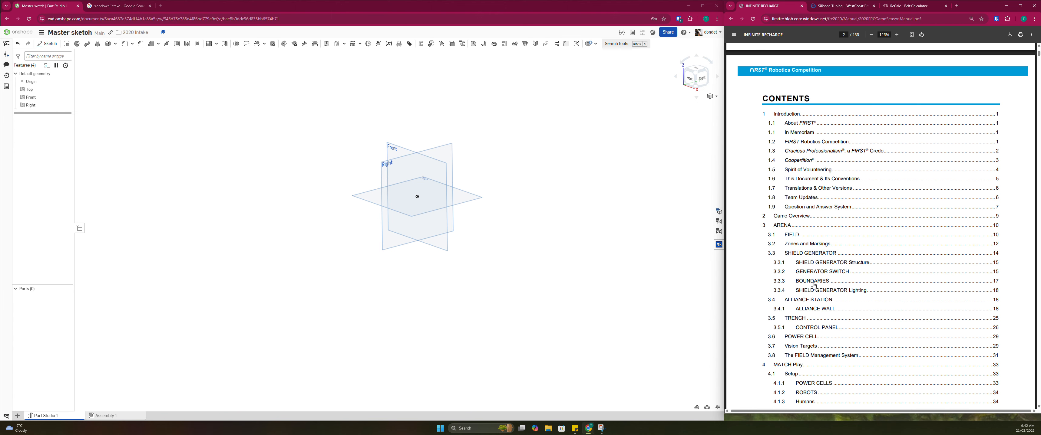
click(808, 338)
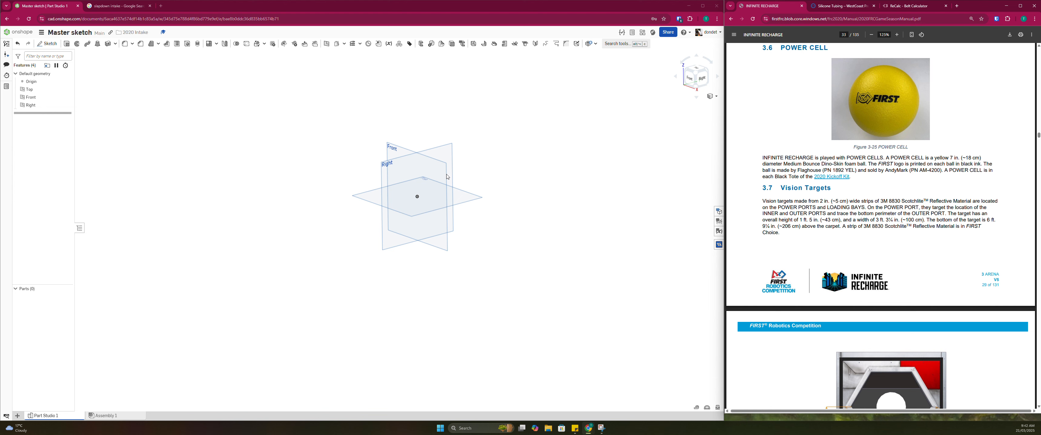
Start a new sketch on the Right plane and orient the view normal to it
click(632, 177)
scroll(396, 158, up, 5)
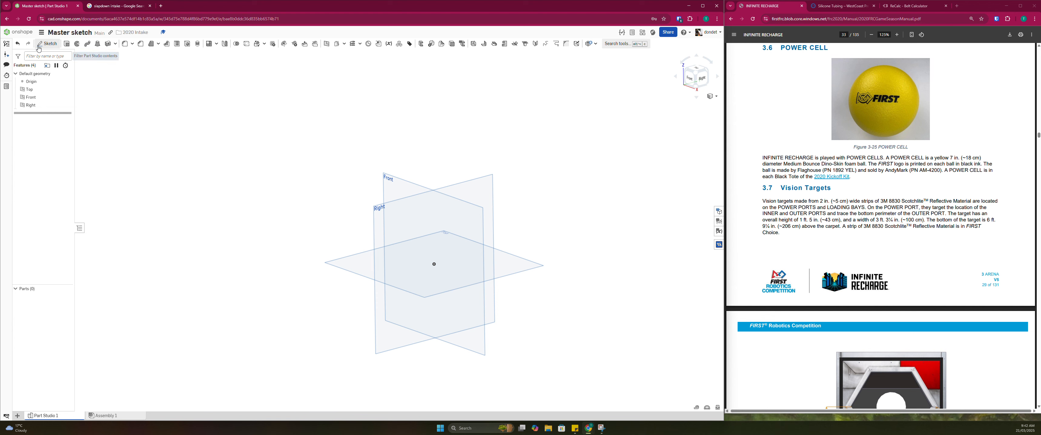
click(56, 48)
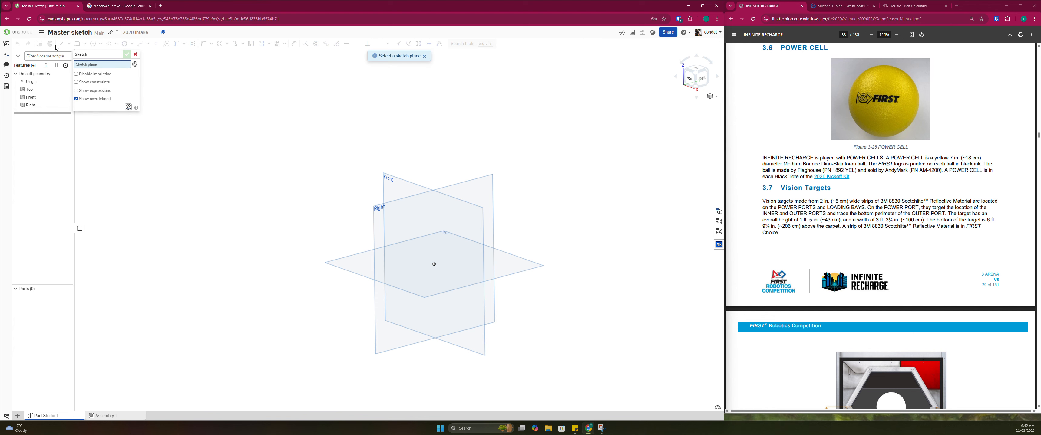
click(382, 231)
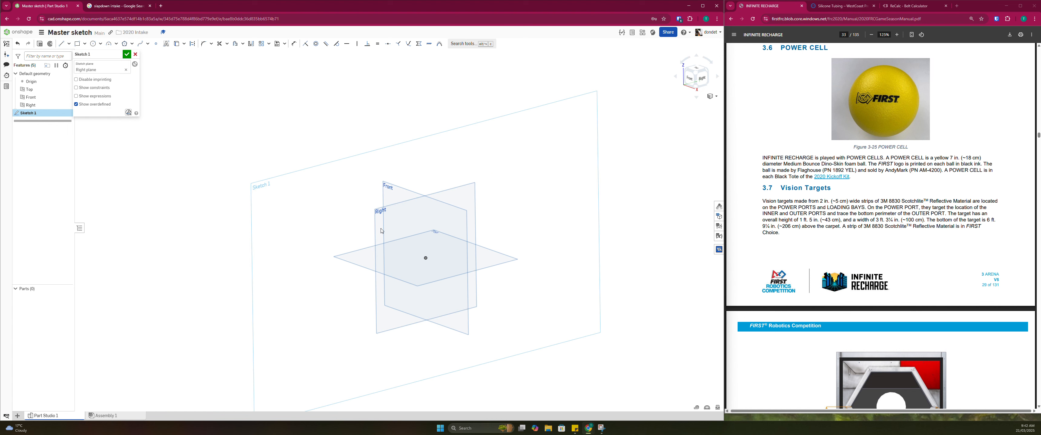
scroll(343, 256, up, 2)
scroll(348, 256, down, 1)
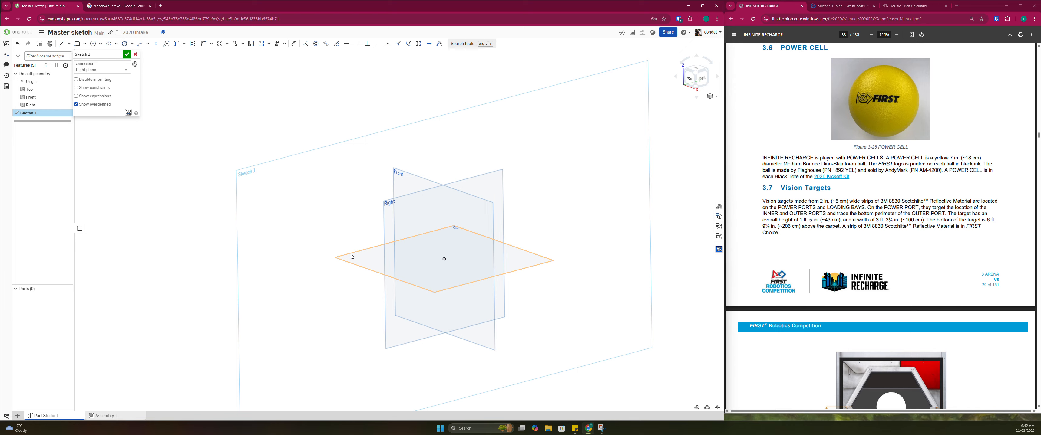
key(n)
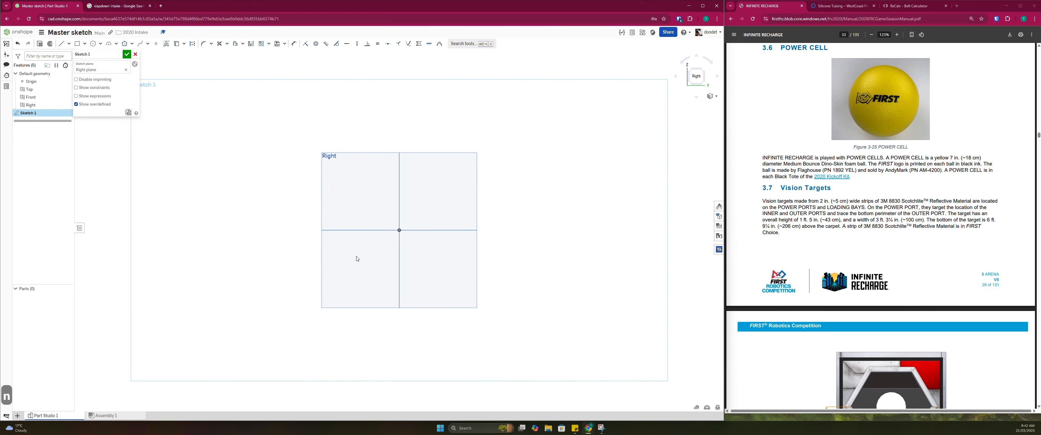
right_drag(333, 222, 379, 279)
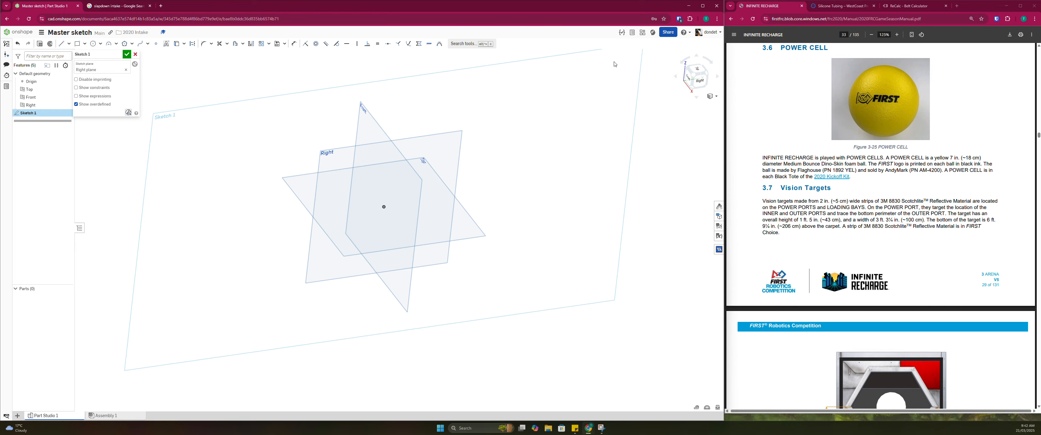
click(701, 81)
right_drag(383, 151, 398, 172)
key(n)
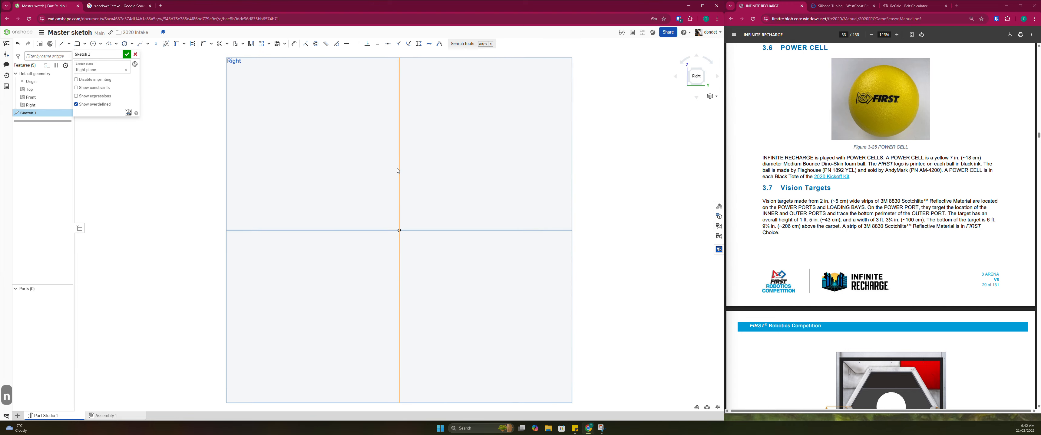
Find section 9.5 BUMPER Rules through the manual's contents and look for the rule on the BUMPER ZONE
scroll(748, 187, up, 10)
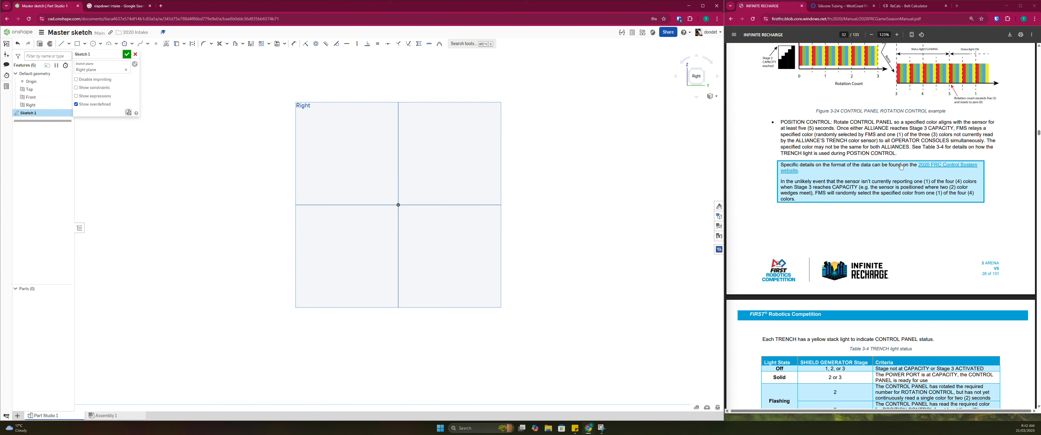
scroll(486, 177, down, 4)
middle_drag(500, 176, 468, 220)
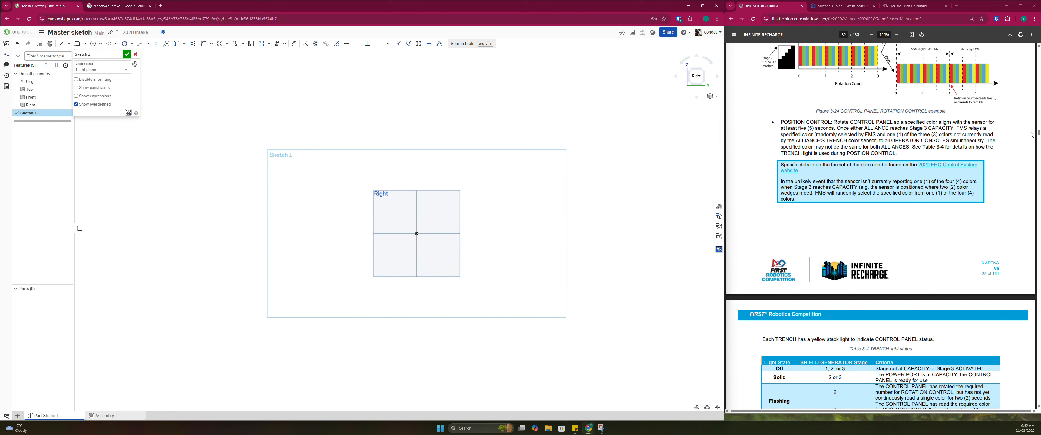
drag(1038, 135, 1039, 50)
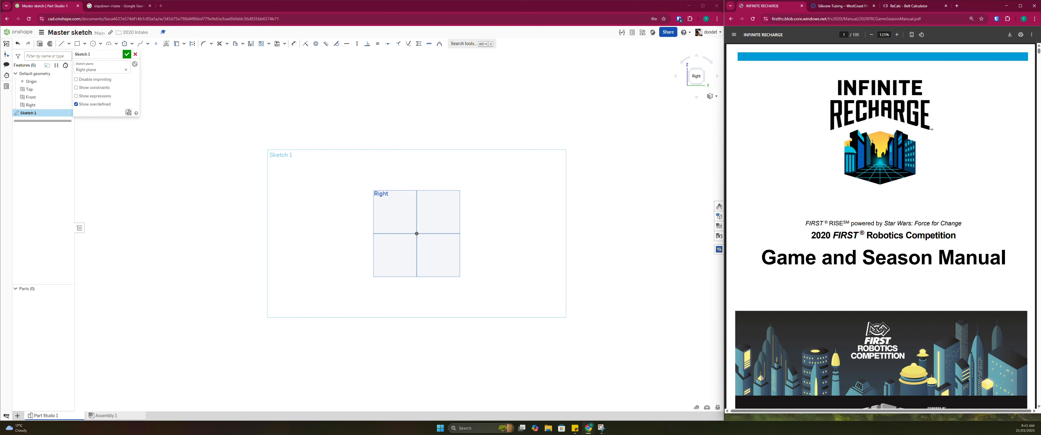
scroll(841, 232, down, 15)
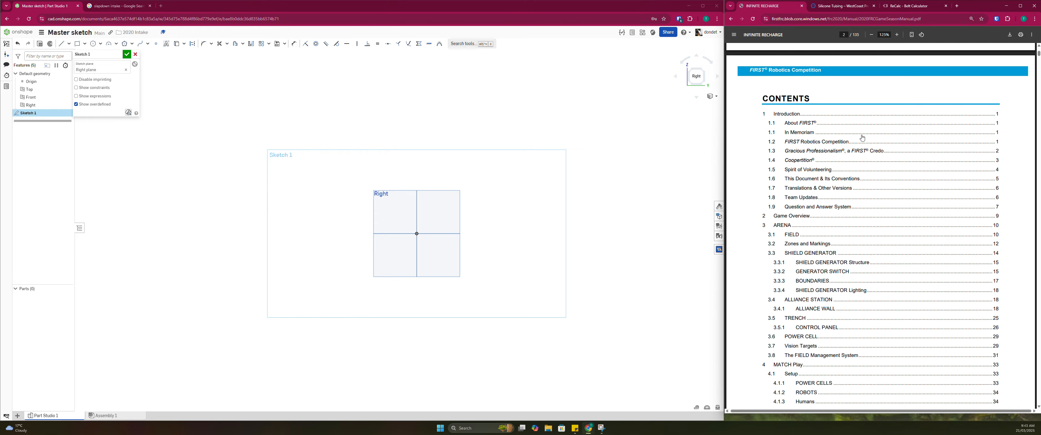
scroll(841, 232, down, 3)
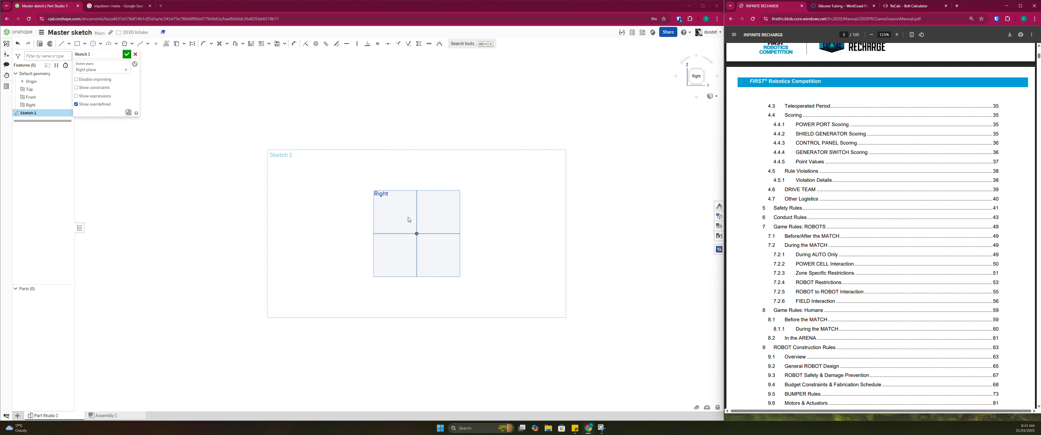
scroll(414, 235, up, 4)
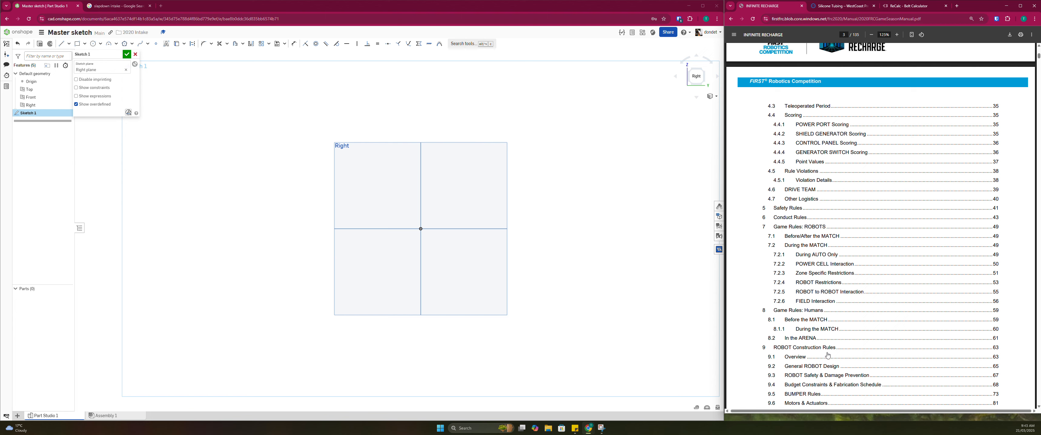
scroll(826, 355, down, 3)
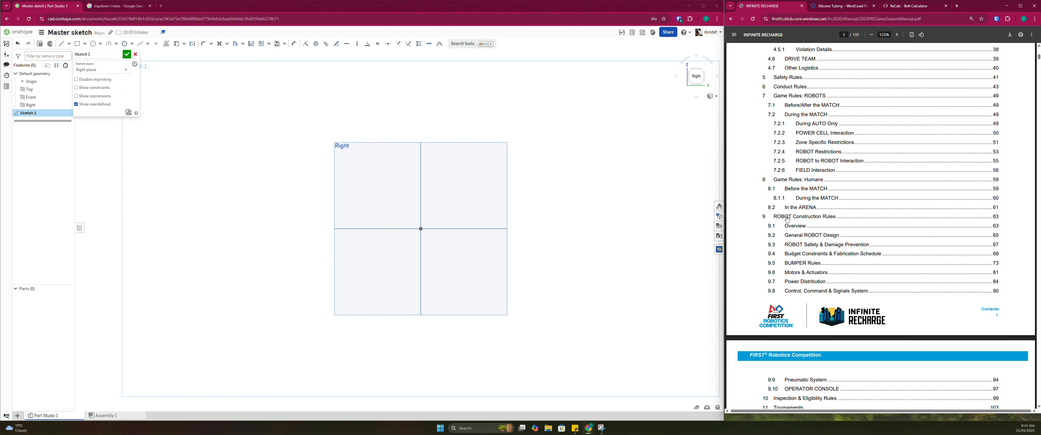
click(811, 263)
scroll(853, 232, down, 20)
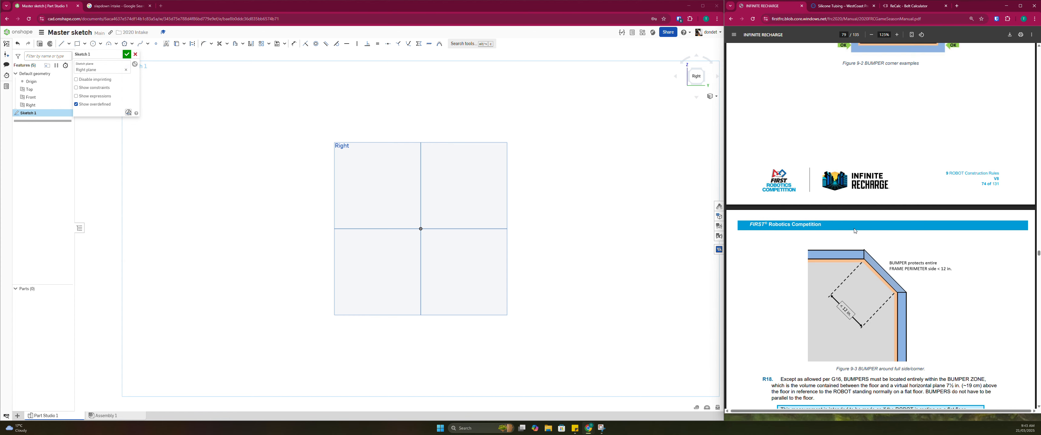
Find the manual's BUMPER Vertical Cross Section figure and sketch a vertical line about 22 mm long directly above the origin
scroll(844, 215, down, 15)
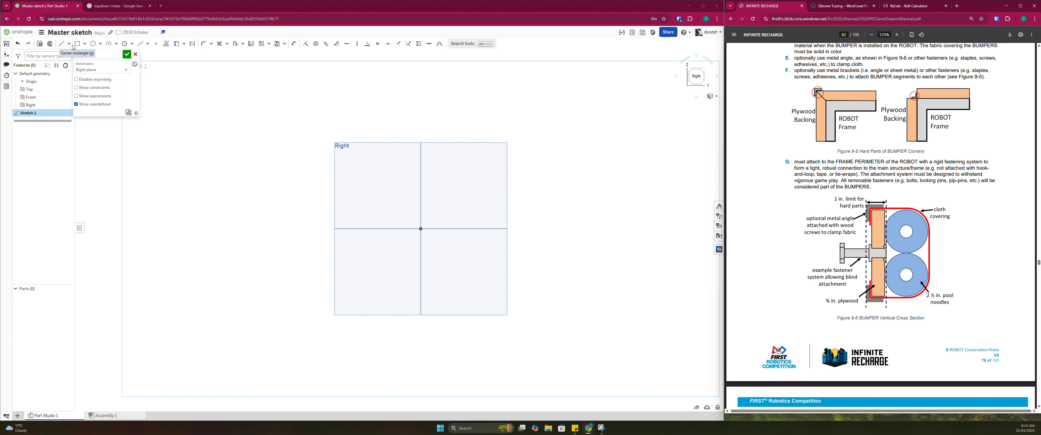
click(61, 44)
scroll(427, 202, up, 5)
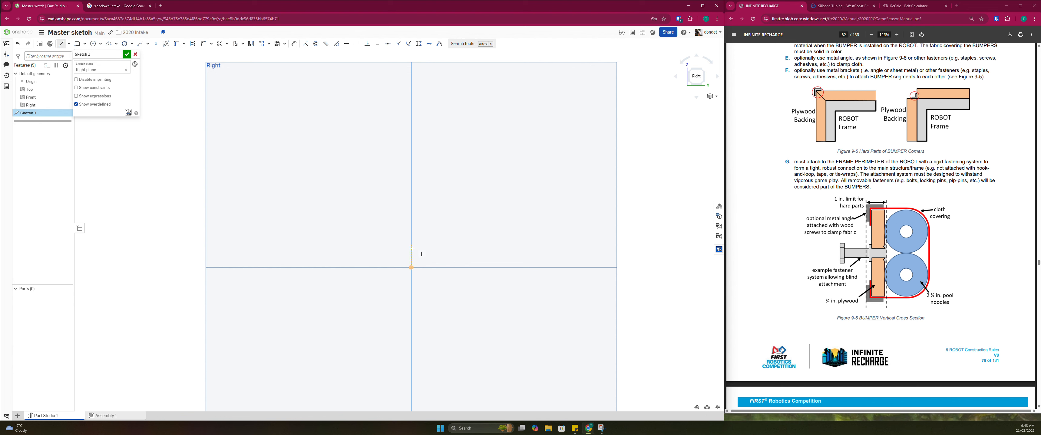
drag(411, 254, 411, 181)
key(Escape)
key(Escape)
key(Escape)
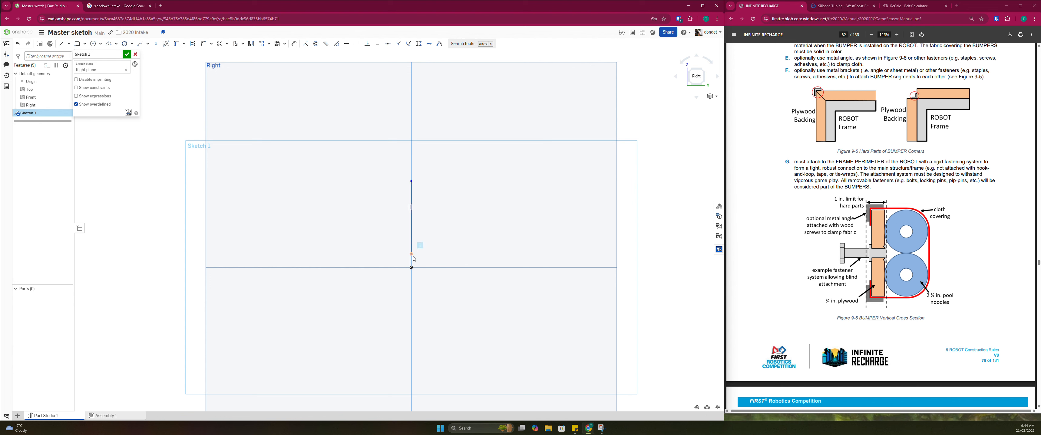
drag(411, 254, 411, 239)
click(412, 222)
click(456, 276)
right_drag(413, 270, 359, 154)
key(n)
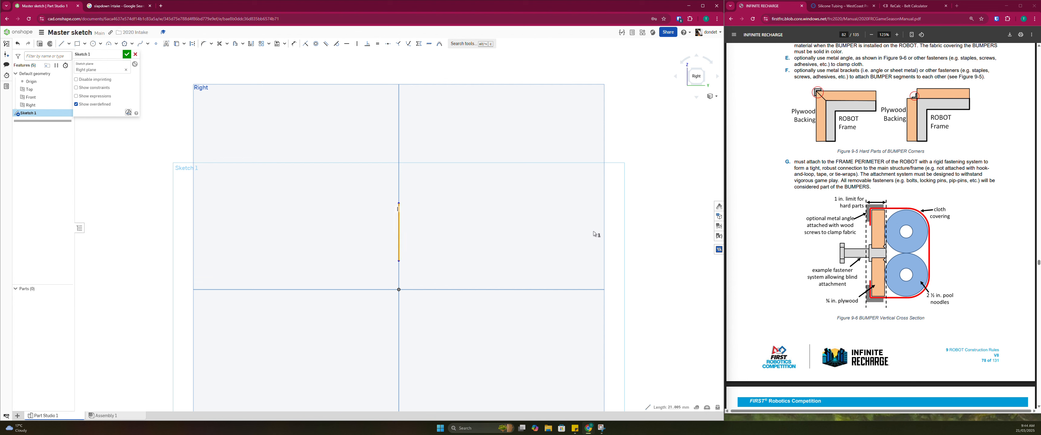
click(625, 242)
Convert the vertical line above the origin to construction geometry
click(399, 229)
click(195, 45)
click(357, 176)
click(400, 221)
key(q)
click(635, 226)
scroll(391, 211, up, 1)
key(q)
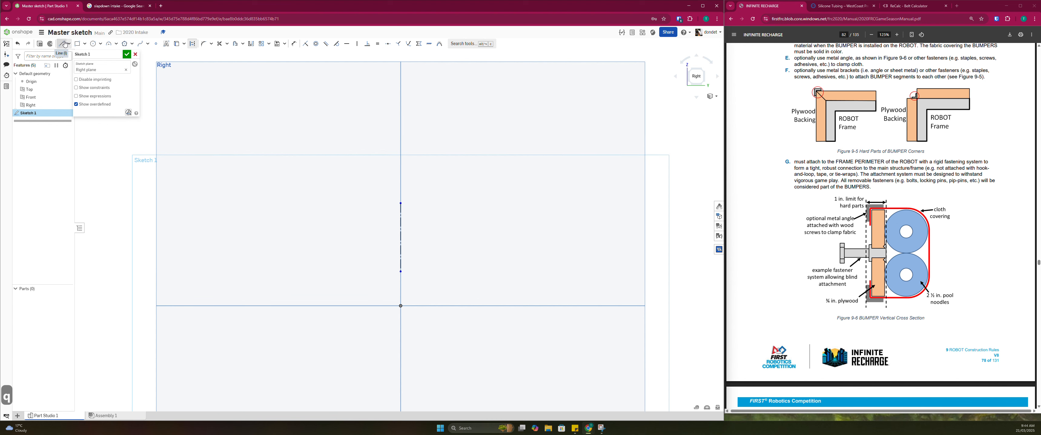
drag(241, 109, 315, 146)
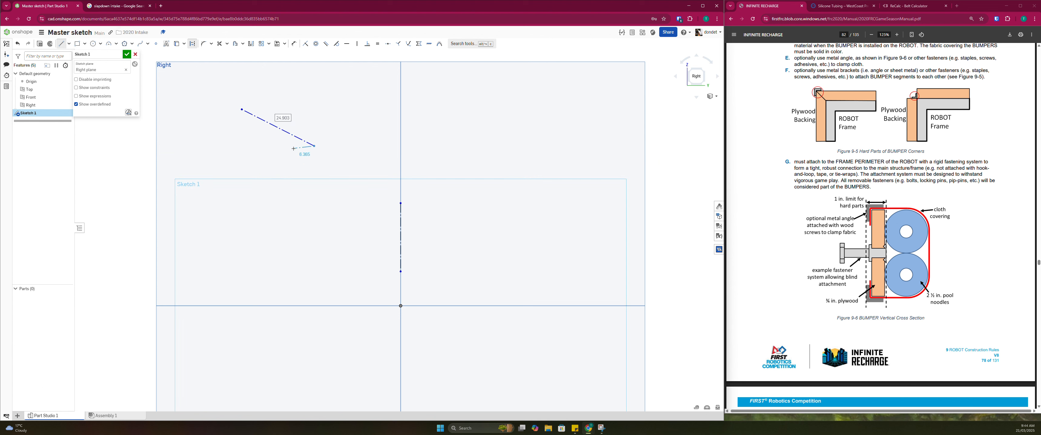
key(Escape)
key(Delete)
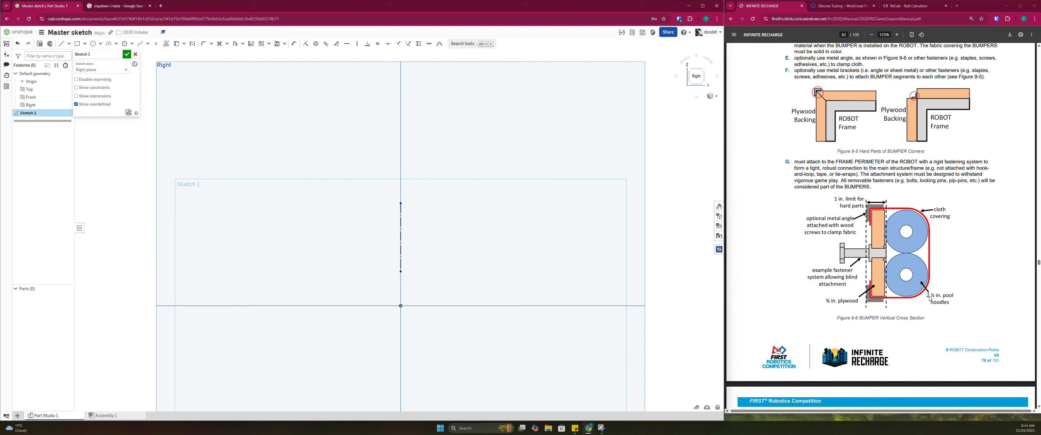
click(400, 231)
key(e)
key(Escape)
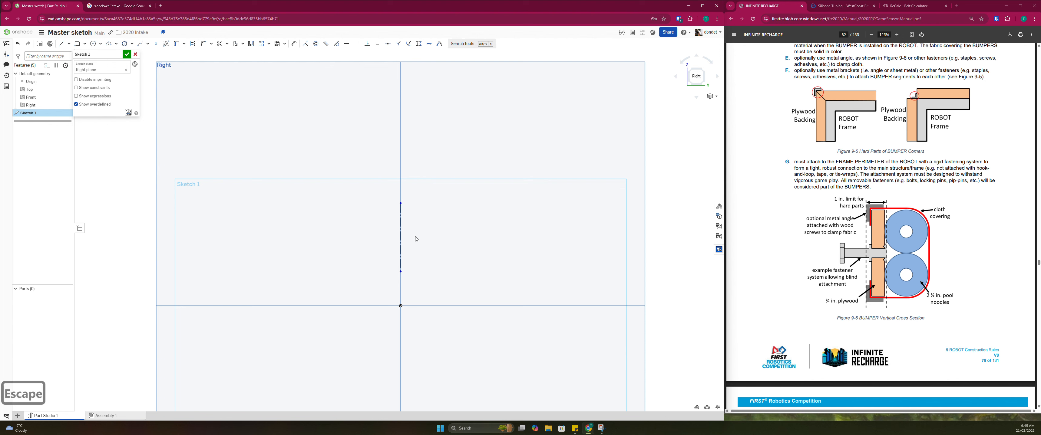
Dimension the vertical construction line's length as 2.5in*2
key(d)
click(403, 240)
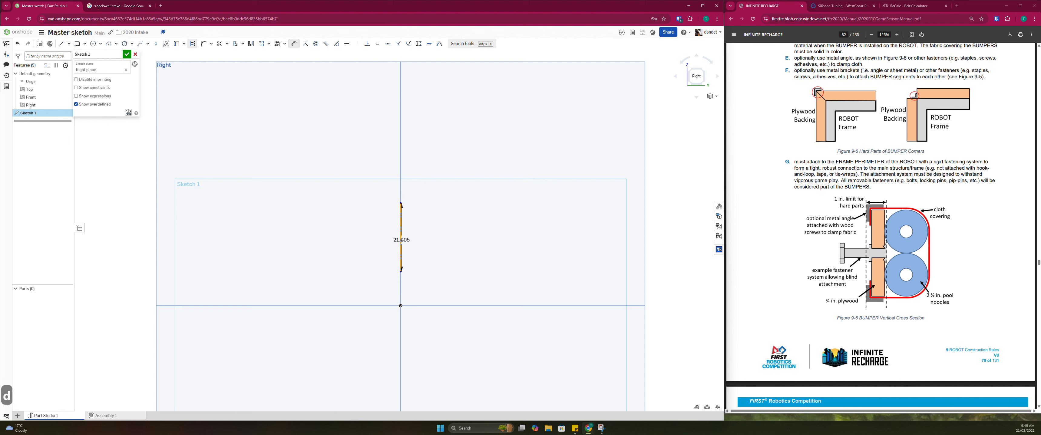
click(367, 240)
text(2.5)
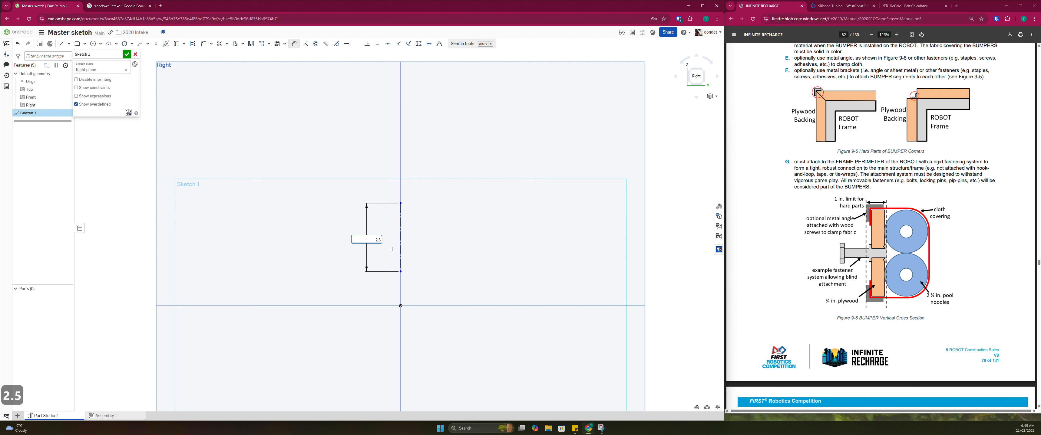
text(in*2)
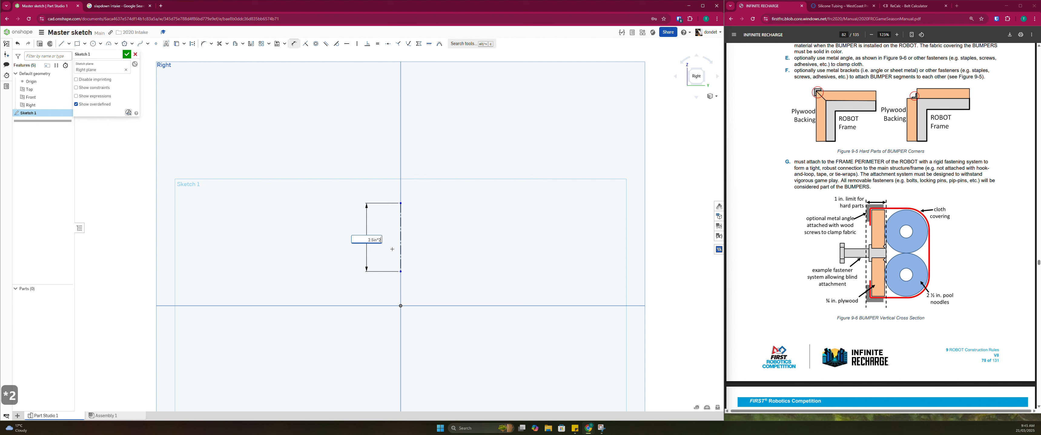
key(Return)
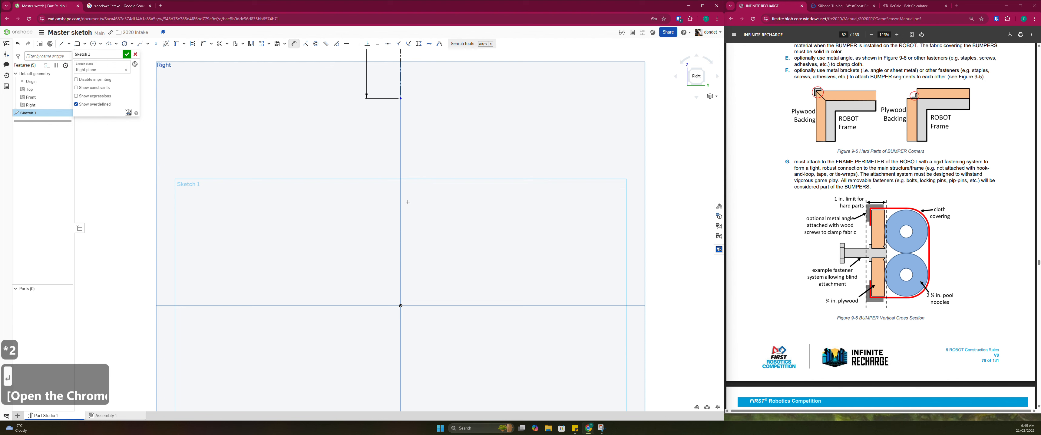
scroll(407, 202, down, 3)
key(Escape)
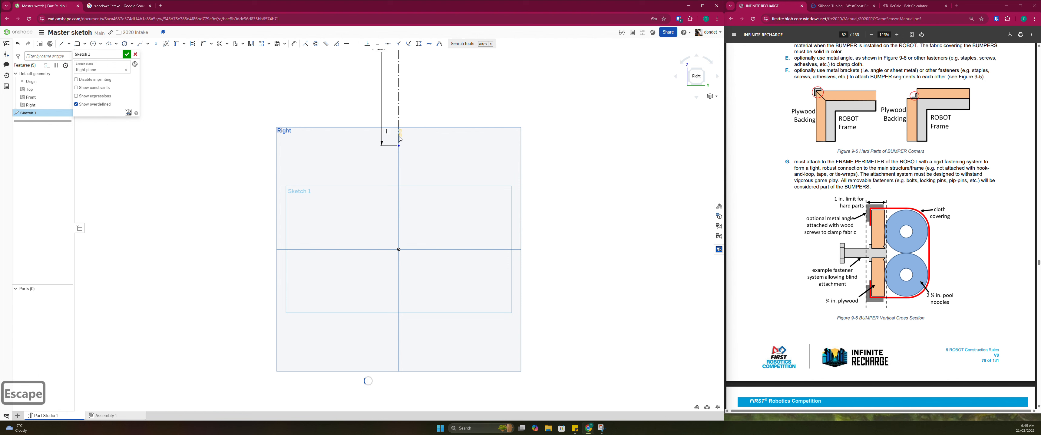
key(Escape)
Move the vertical construction line down so its lower end sits just above the origin
scroll(400, 139, down, 3)
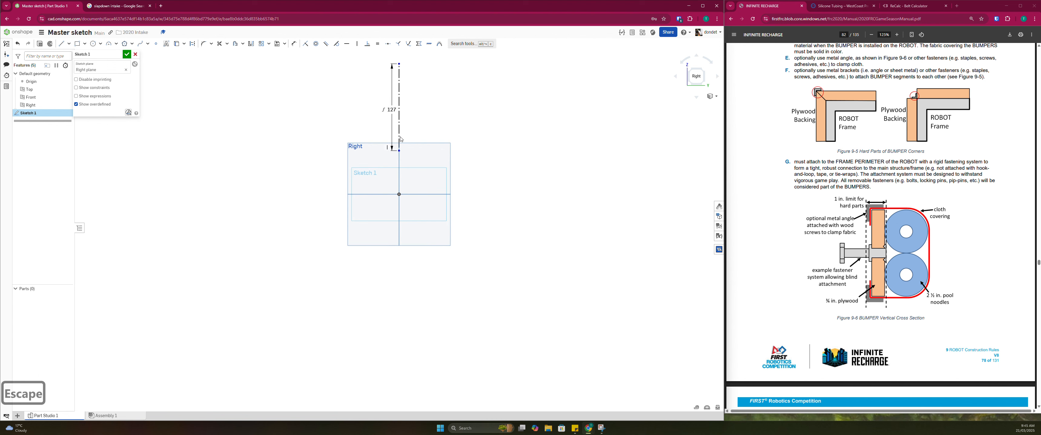
scroll(401, 139, down, 2)
scroll(406, 174, down, 2)
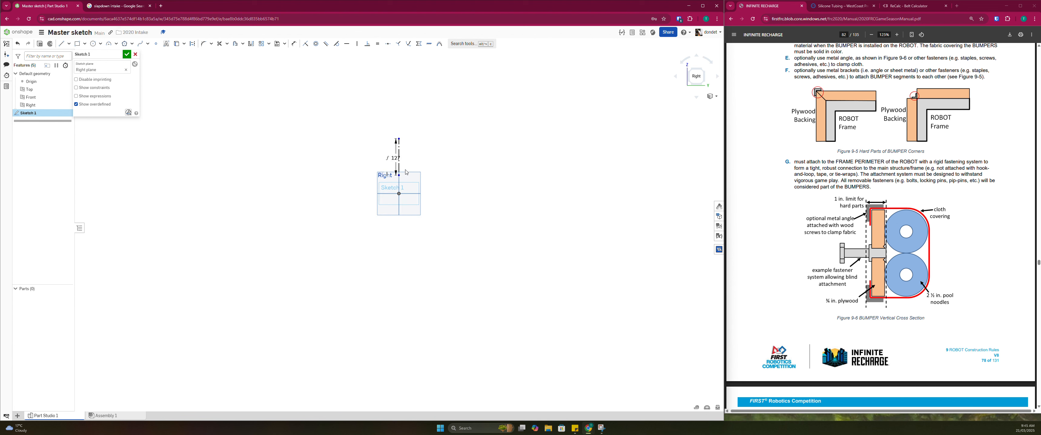
scroll(400, 137, up, 3)
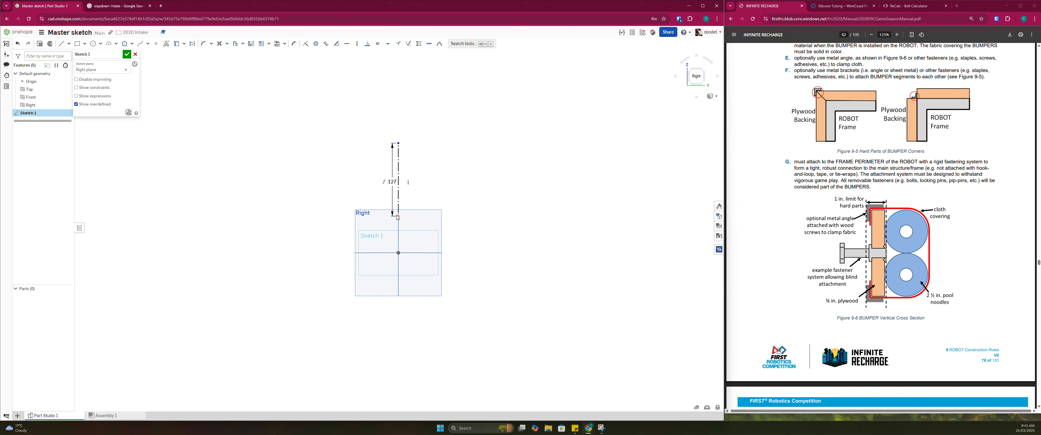
drag(398, 218, 403, 246)
scroll(403, 246, up, 2)
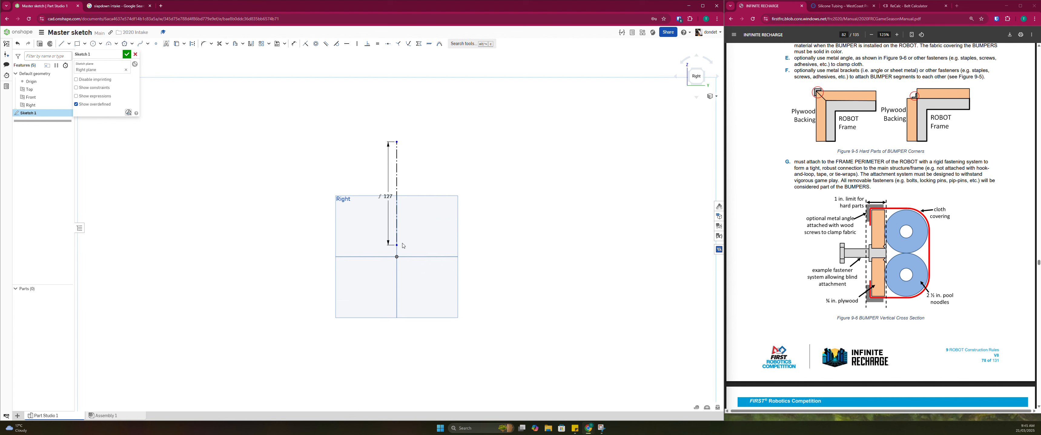
scroll(403, 246, up, 1)
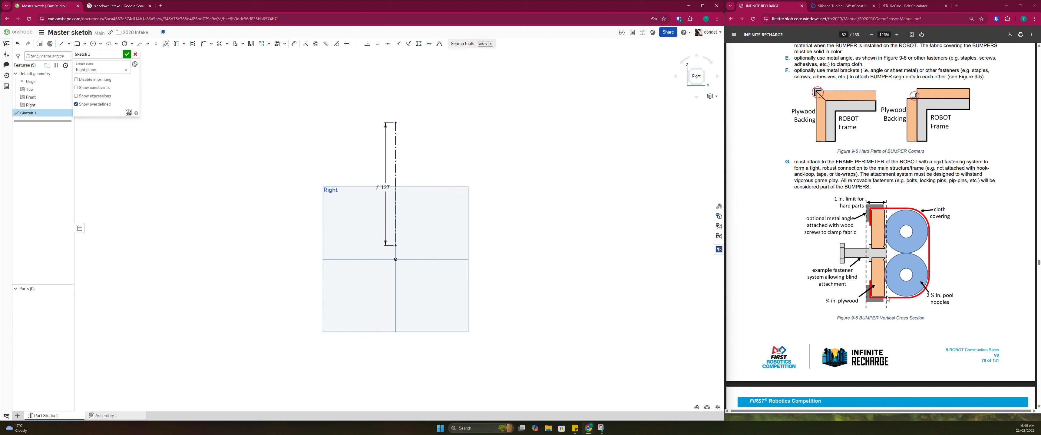
Sketch two horizontal lines about 75 mm long, extending right from the upper and lower ends of the vertical line
click(61, 44)
click(396, 122)
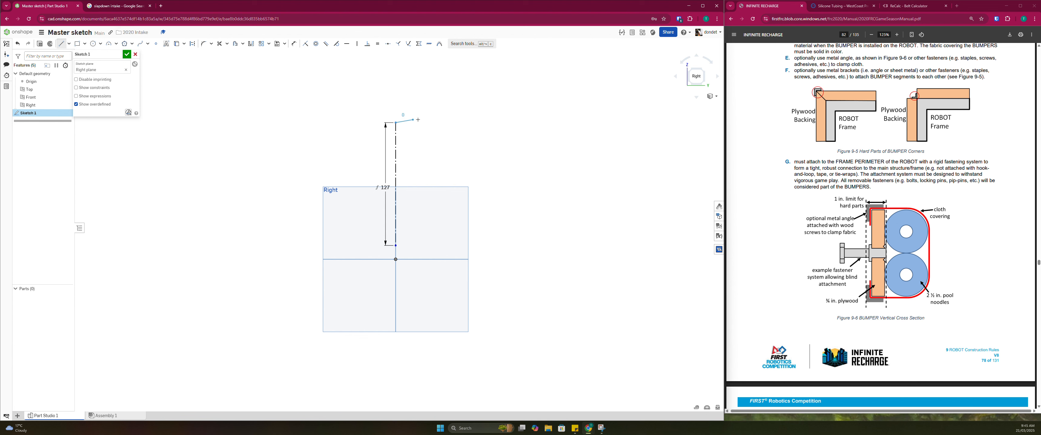
click(469, 123)
key(Escape)
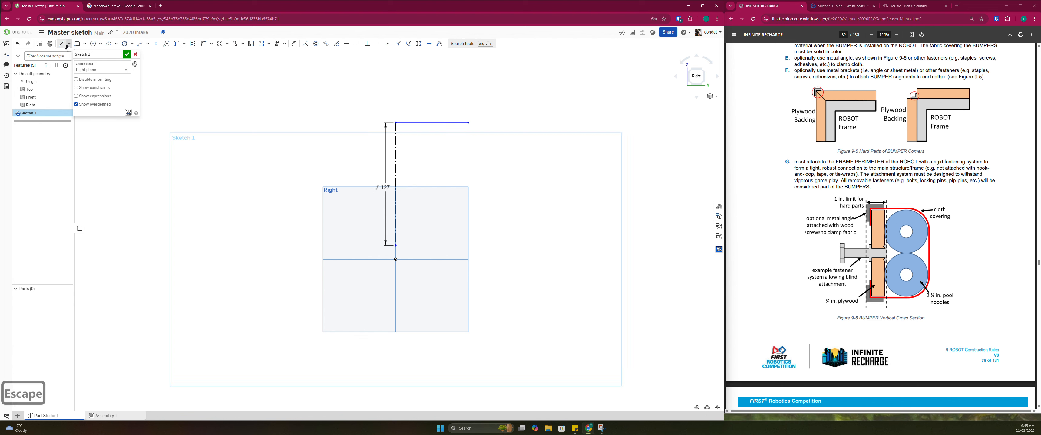
click(395, 245)
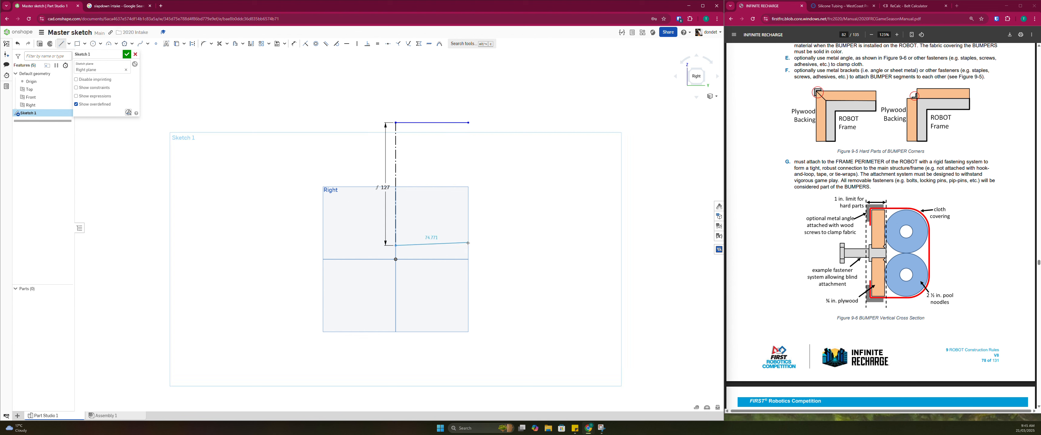
click(468, 246)
key(Escape)
Convert both horizontal lines to construction geometry
click(468, 245)
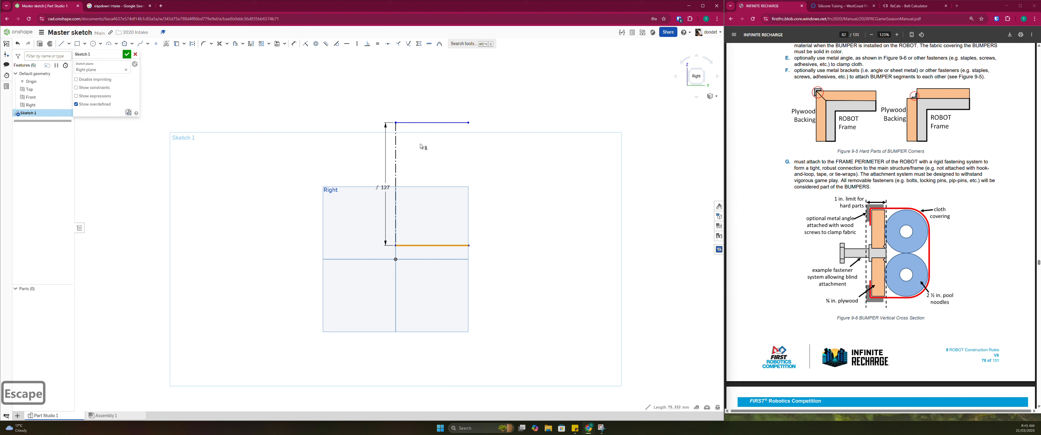
click(424, 122)
click(470, 130)
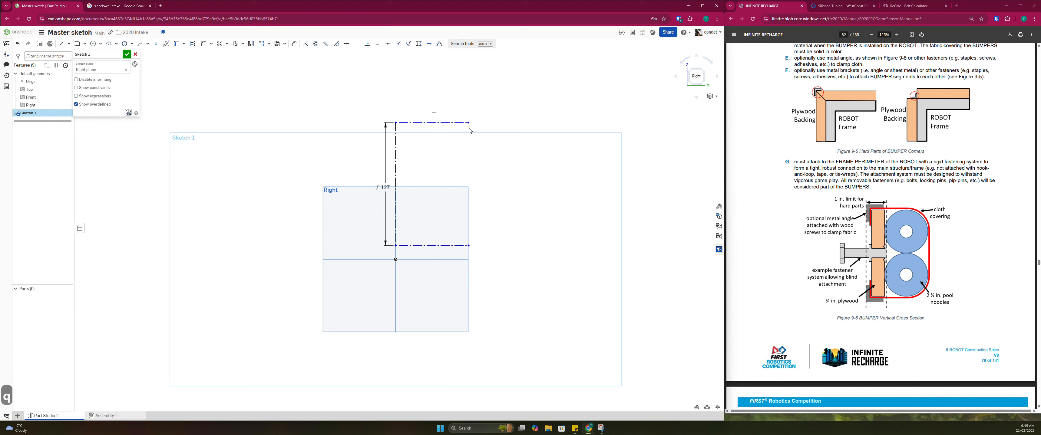
Shorten the upper horizontal line to about 65 mm and align the free ends of both horizontal lines with a Vertical constraint
drag(469, 123, 458, 124)
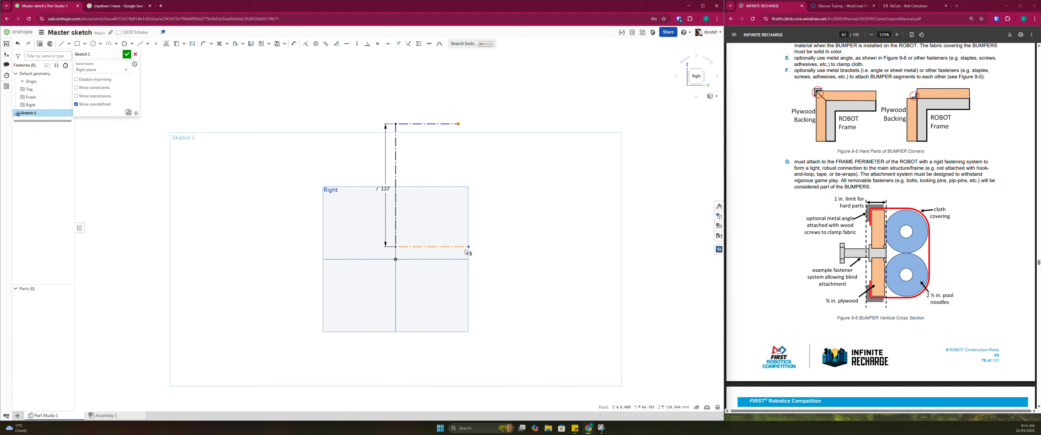
click(447, 82)
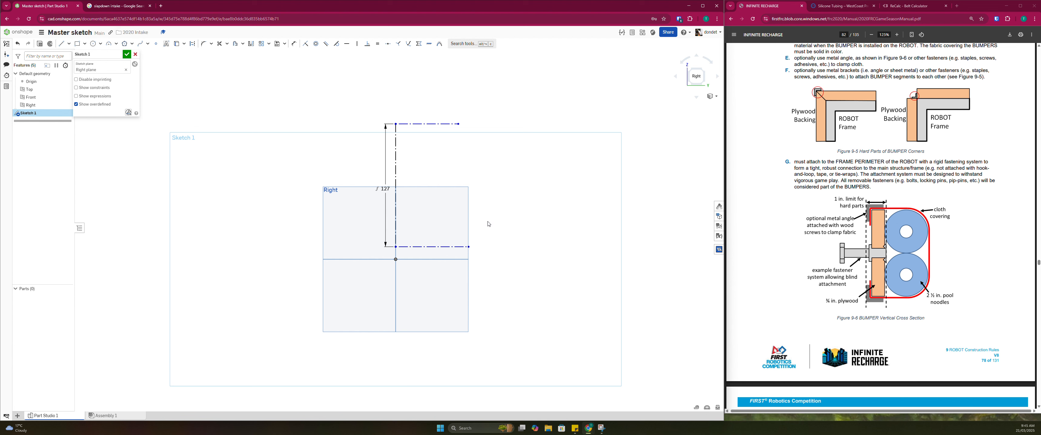
key(v)
click(469, 246)
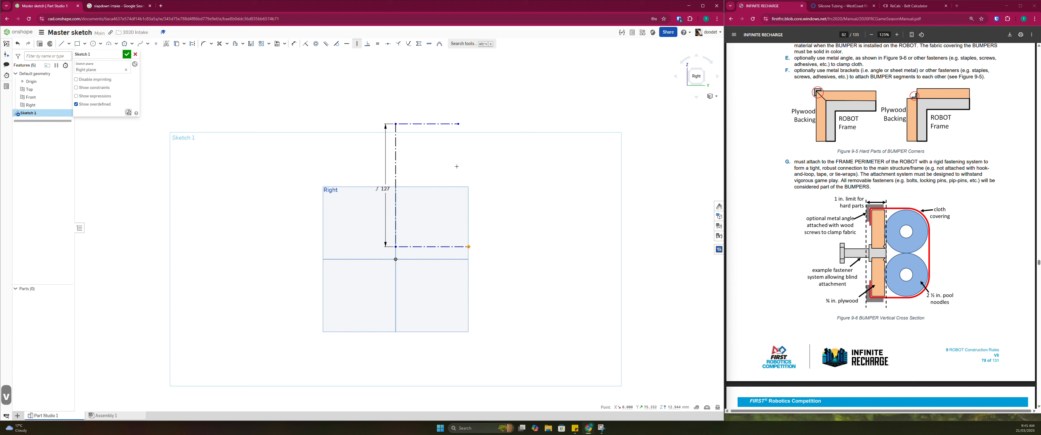
click(458, 125)
key(Escape)
key(Escape)
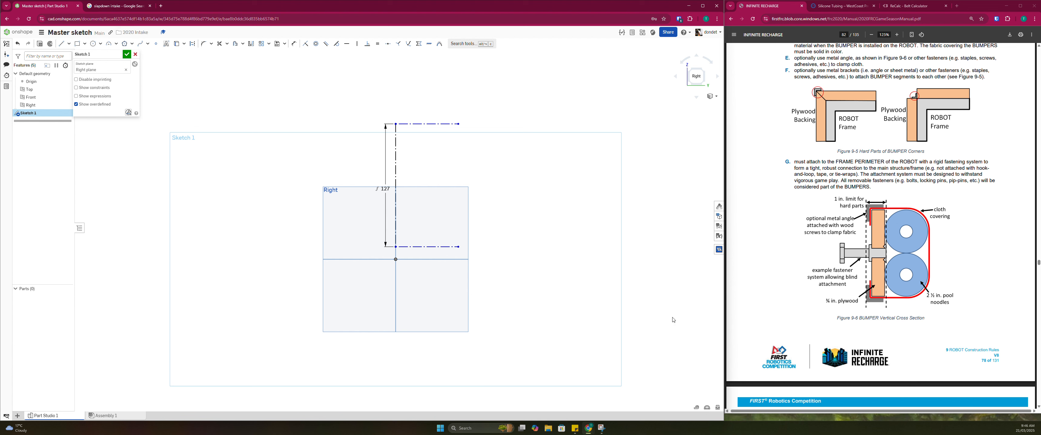
Dimension the lower horizontal line's length as 2.5in+3/4in
key(d)
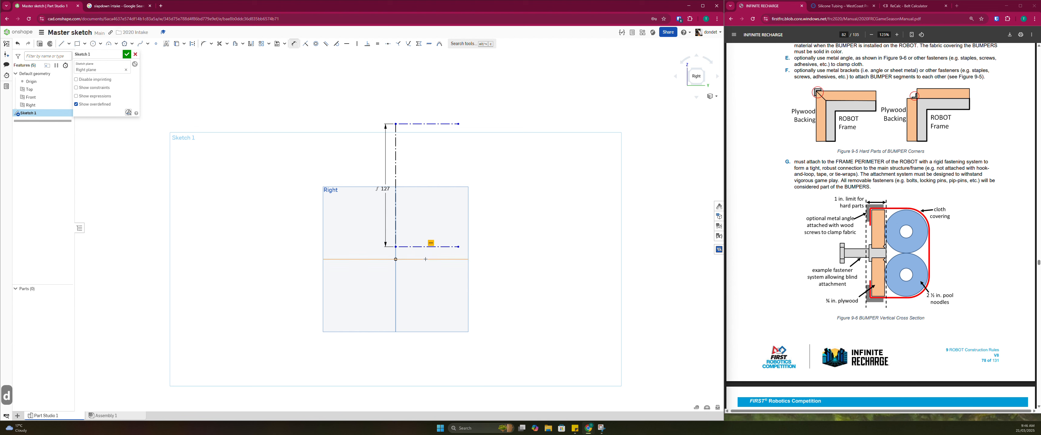
key(Escape)
key(d)
click(417, 246)
click(422, 274)
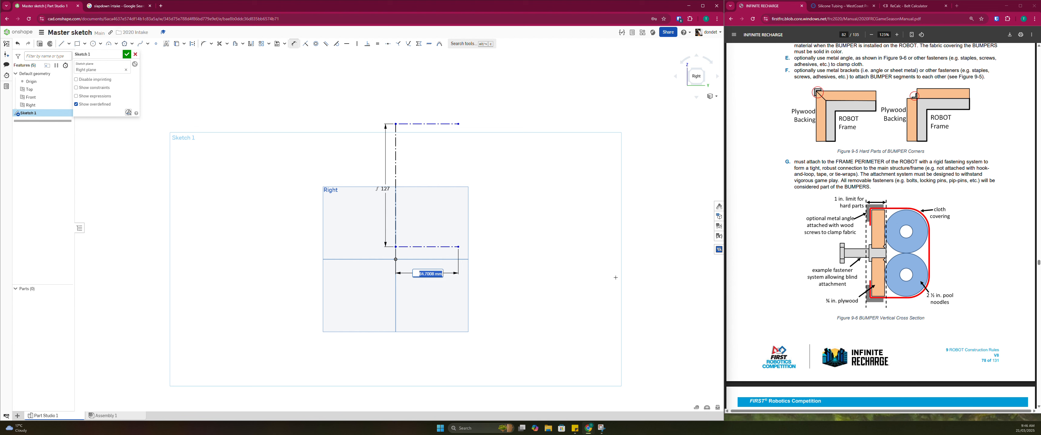
text(2.5in)
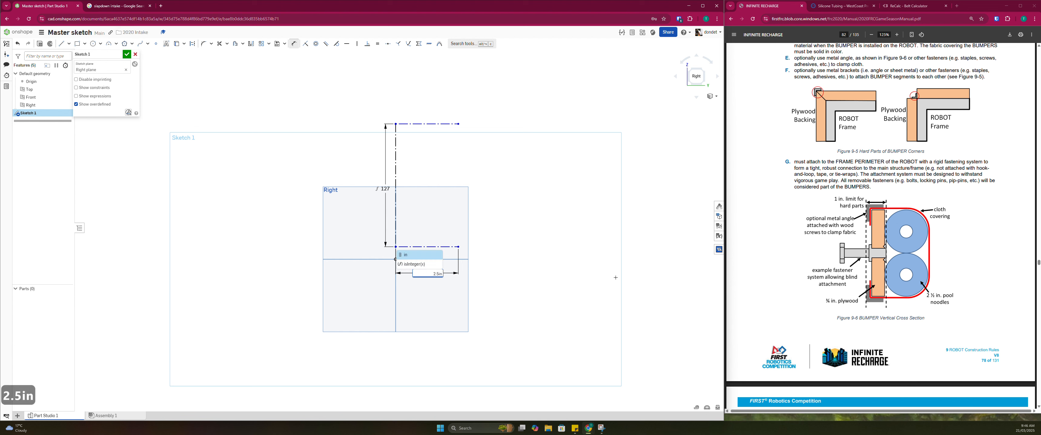
text(+)
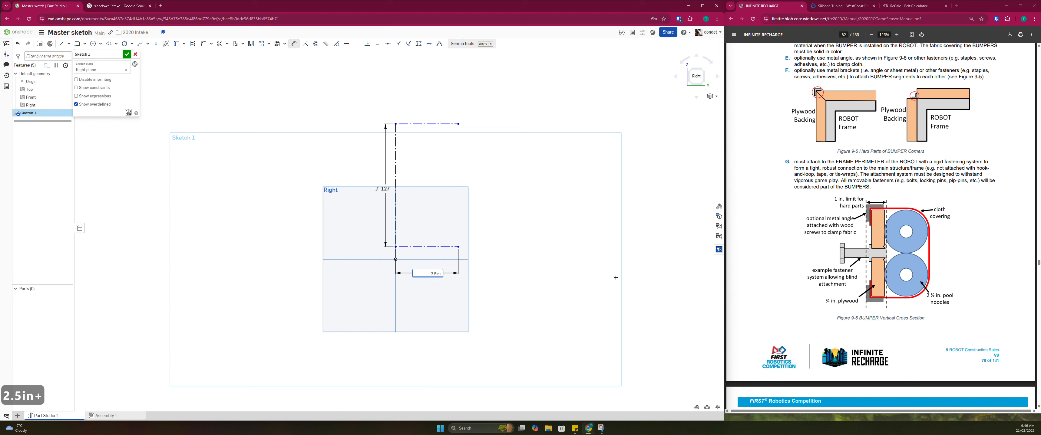
text(3/4in)
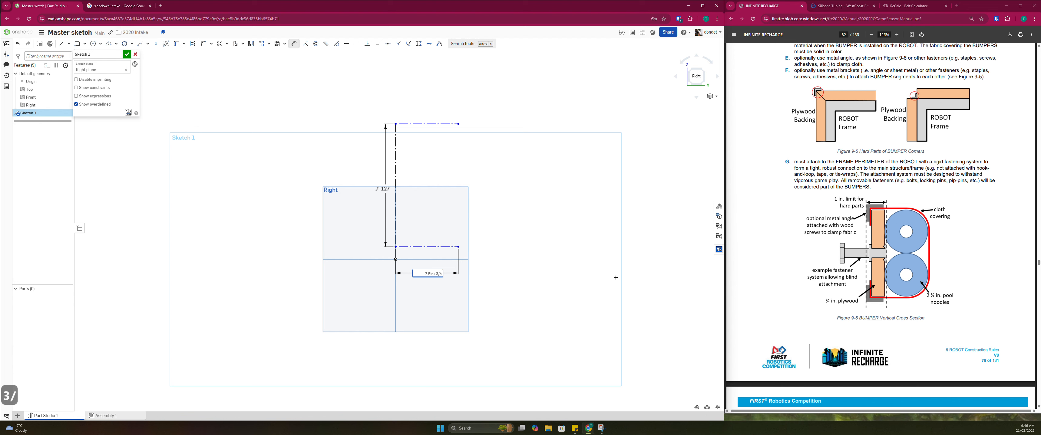
key(Return)
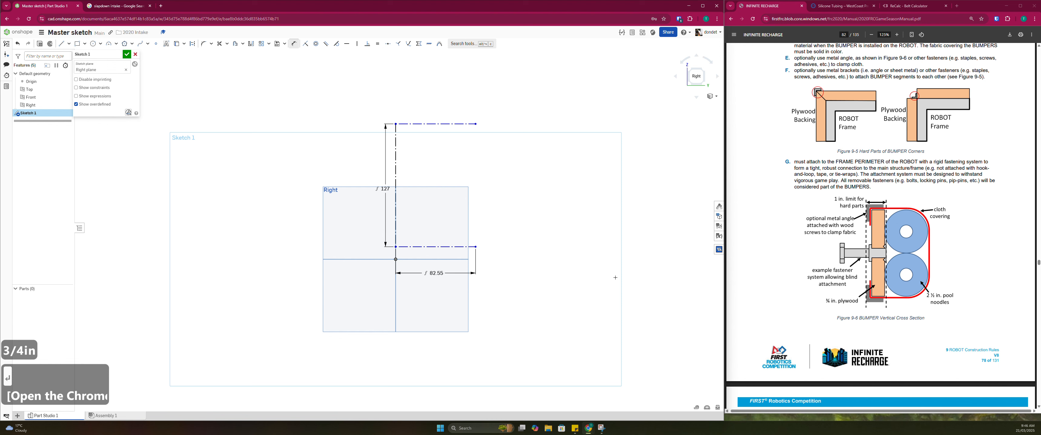
key(Escape)
key(Escape)
Fillet the upper and lower left corners of the bumper profile with a radius of 2.5in/2
scroll(412, 219, up, 2)
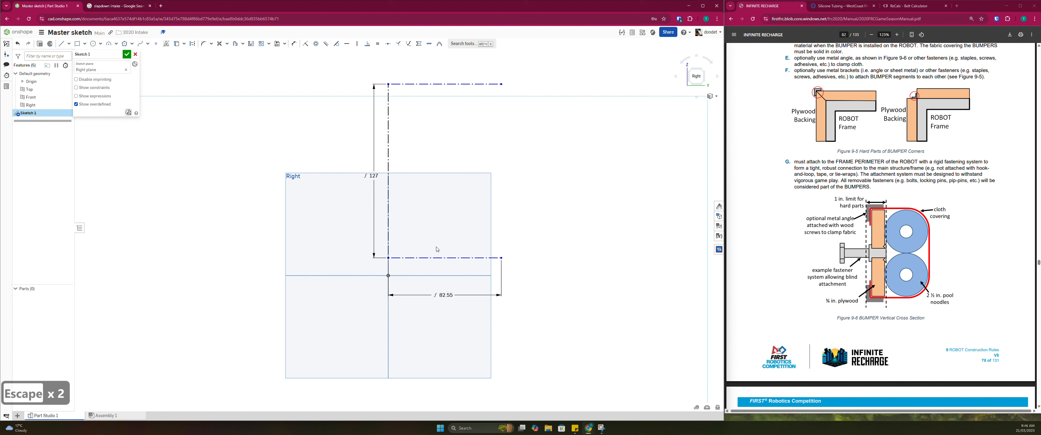
middle_drag(399, 284, 398, 294)
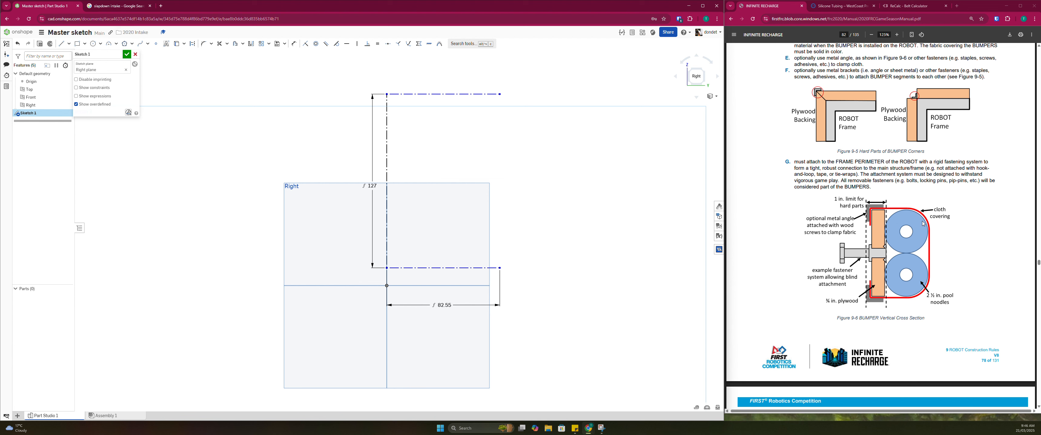
click(206, 45)
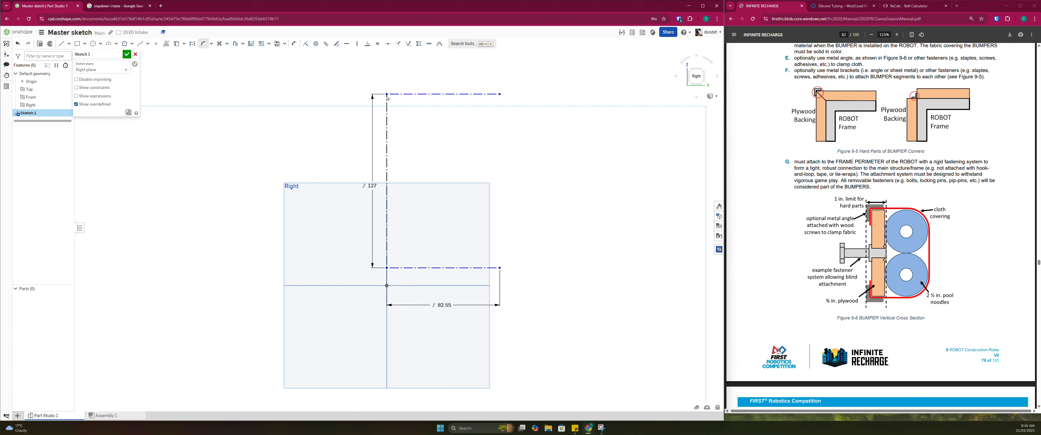
click(387, 94)
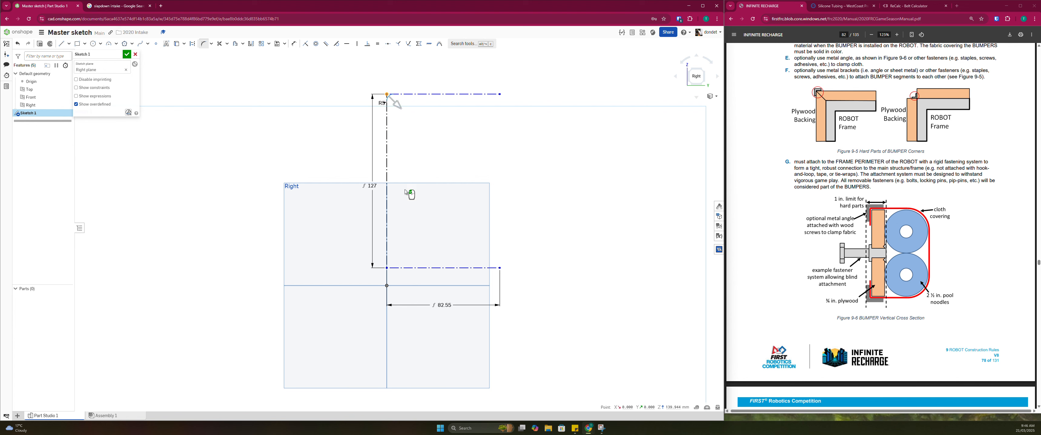
scroll(381, 110, up, 5)
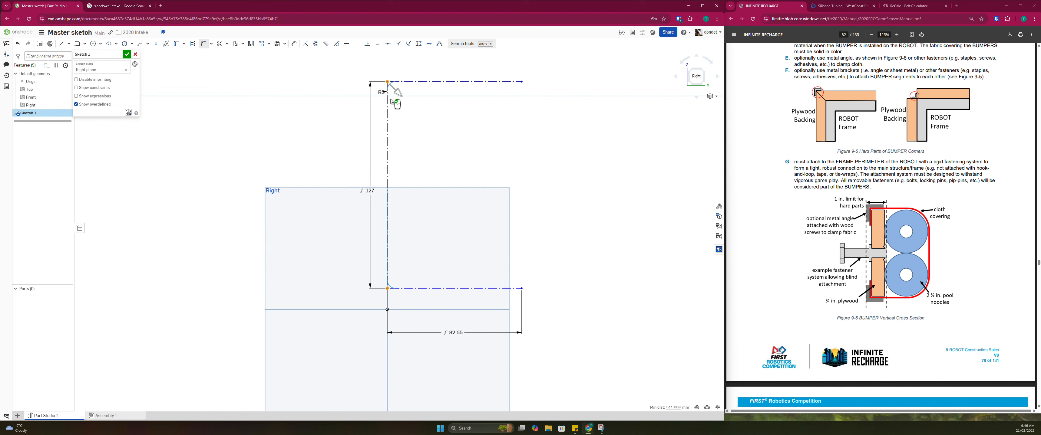
scroll(385, 95, up, 3)
double_click(387, 96)
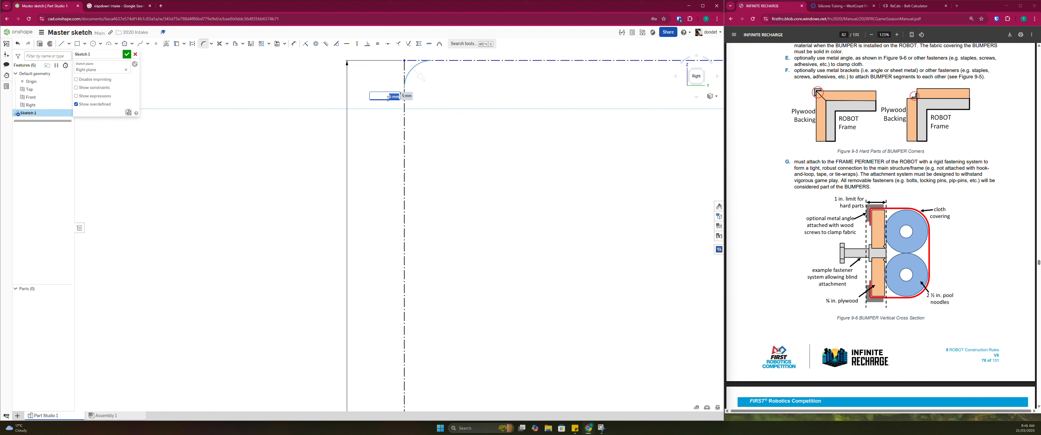
text(2.5in)
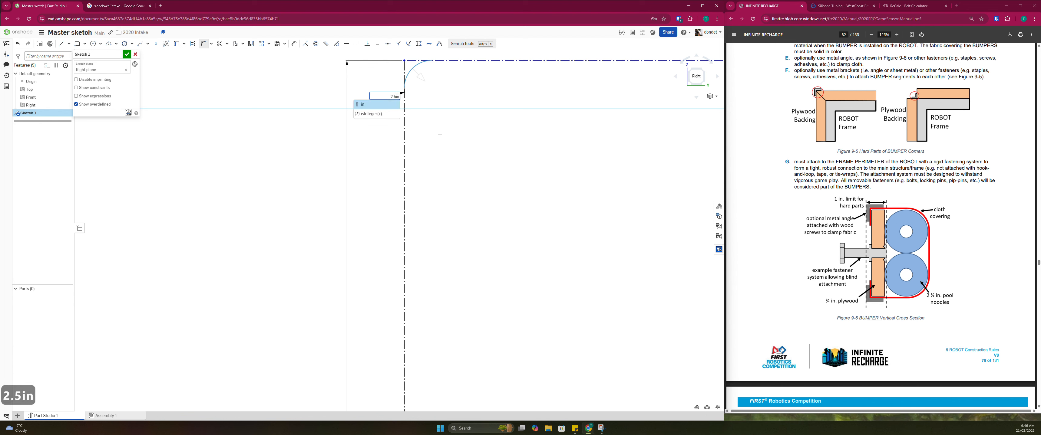
text(/2)
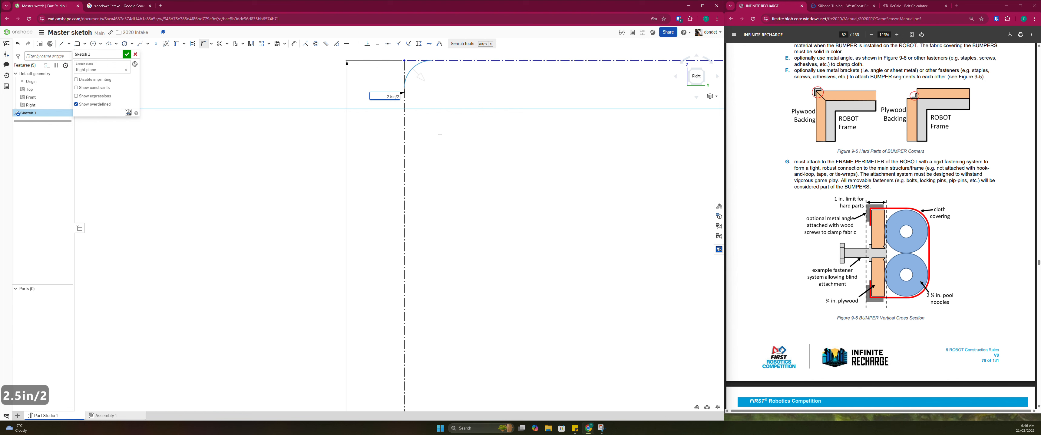
key(Return)
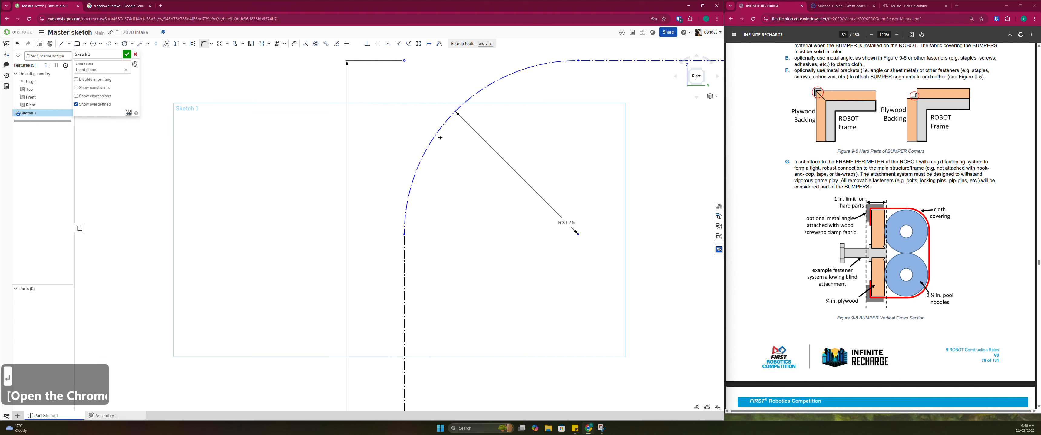
scroll(473, 211, down, 3)
scroll(526, 242, down, 3)
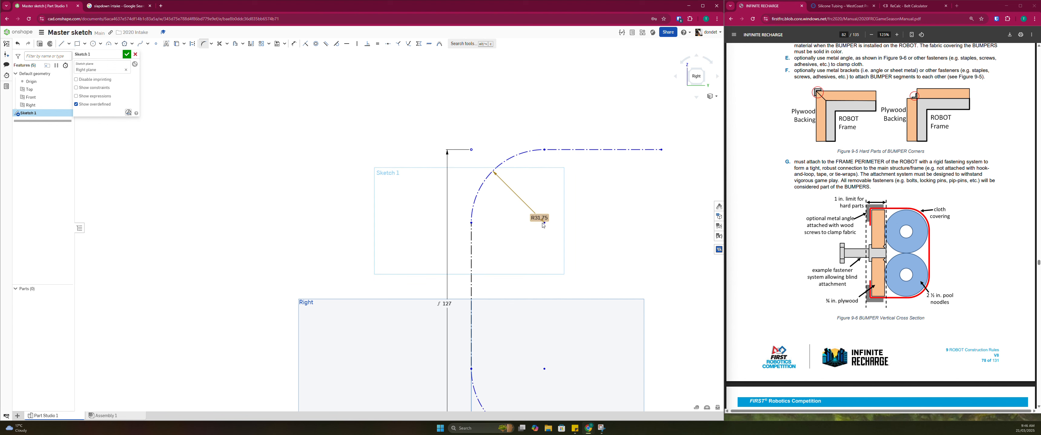
middle_drag(526, 242, 490, 230)
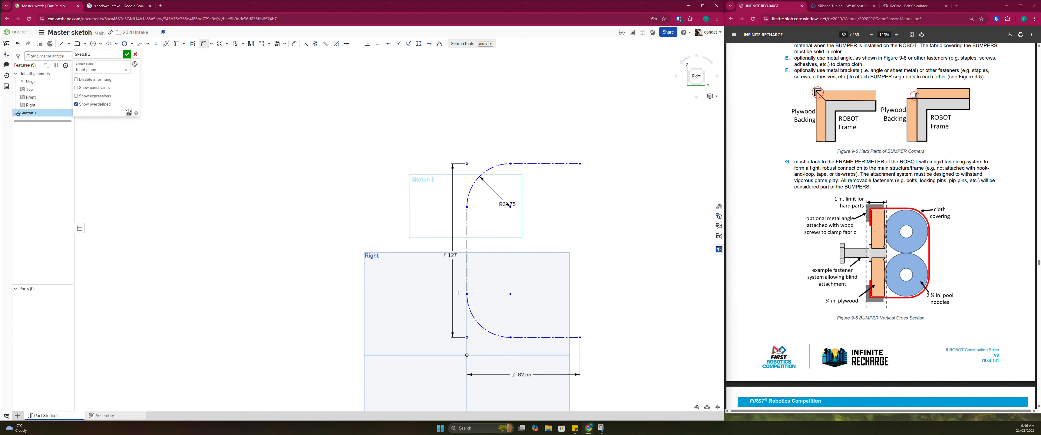
key(Escape)
mouse_move(508, 339)
mouse_down()
mouse_move(493, 276)
mouse_move(489, 337)
mouse_up()
right_drag(489, 337, 503, 364)
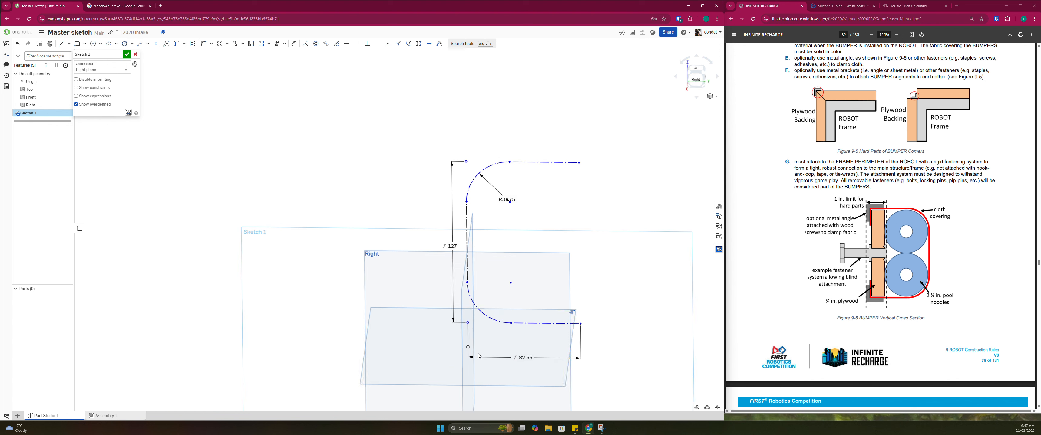
click(453, 343)
right_drag(531, 156, 543, 202)
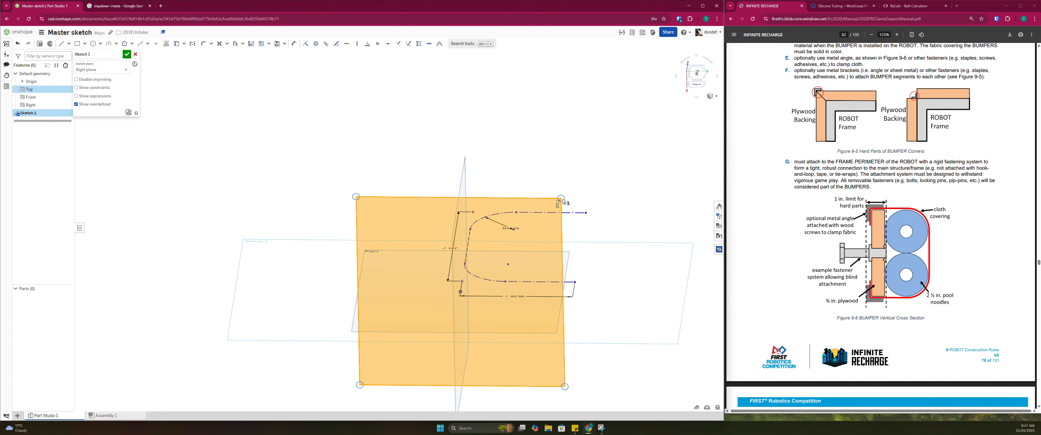
right_drag(509, 238, 512, 198)
scroll(522, 258, down, 4)
middle_drag(525, 304, 519, 267)
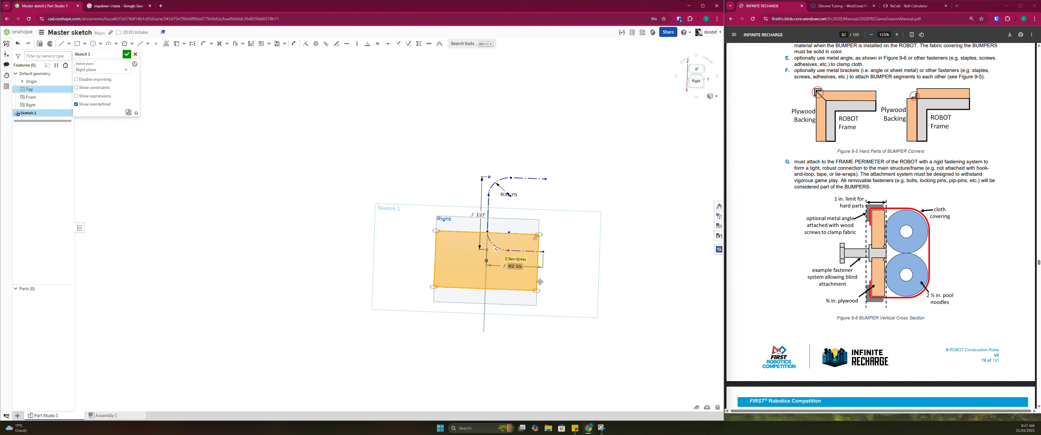
key(n)
click(488, 287)
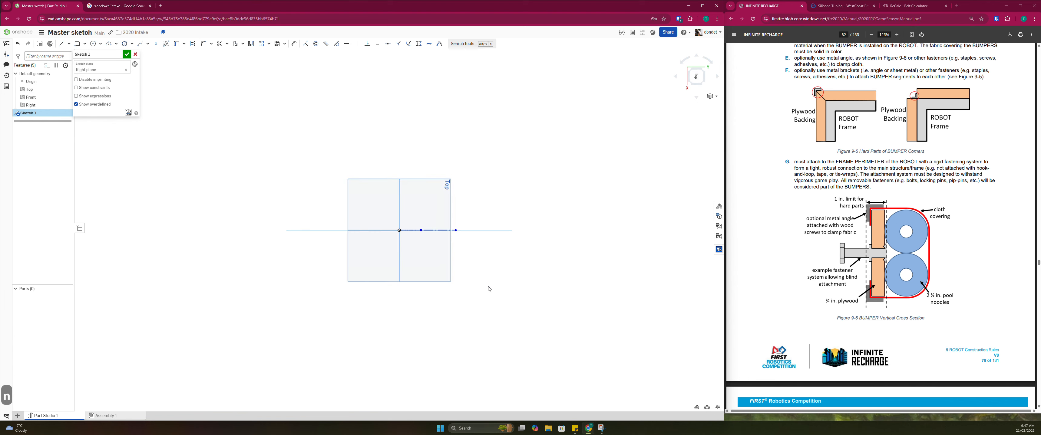
mouse_move(465, 222)
right_down()
mouse_move(458, 245)
mouse_move(417, 154)
mouse_move(453, 230)
right_up()
key(n)
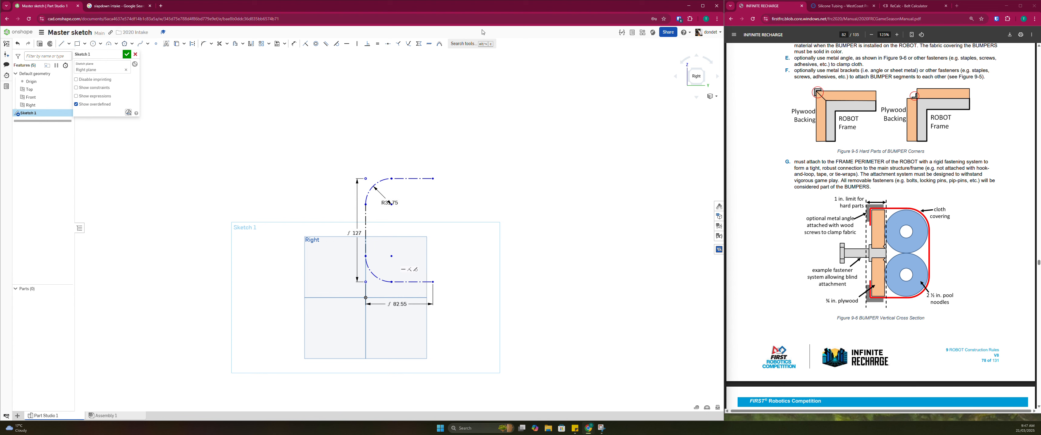
click(493, 14)
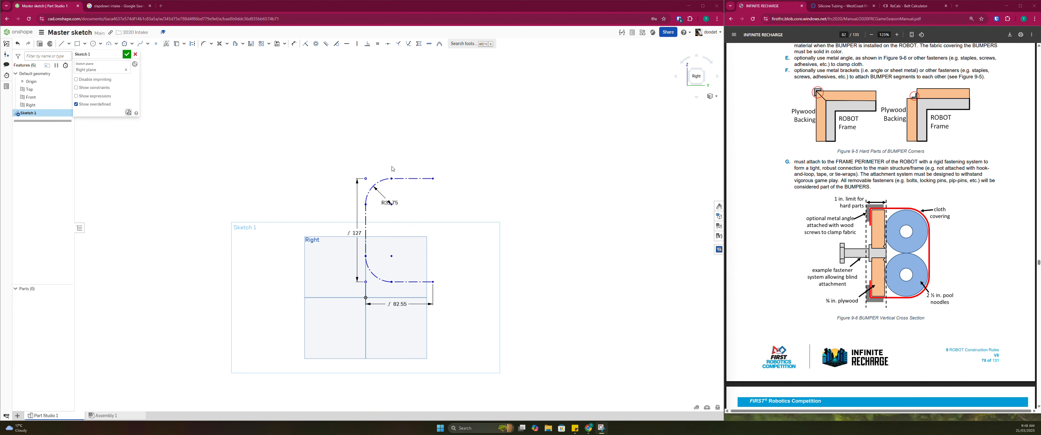
right_drag(398, 288, 398, 304)
mouse_move(393, 286)
mouse_down()
mouse_move(394, 220)
mouse_move(395, 274)
mouse_up()
scroll(395, 307, down, 3)
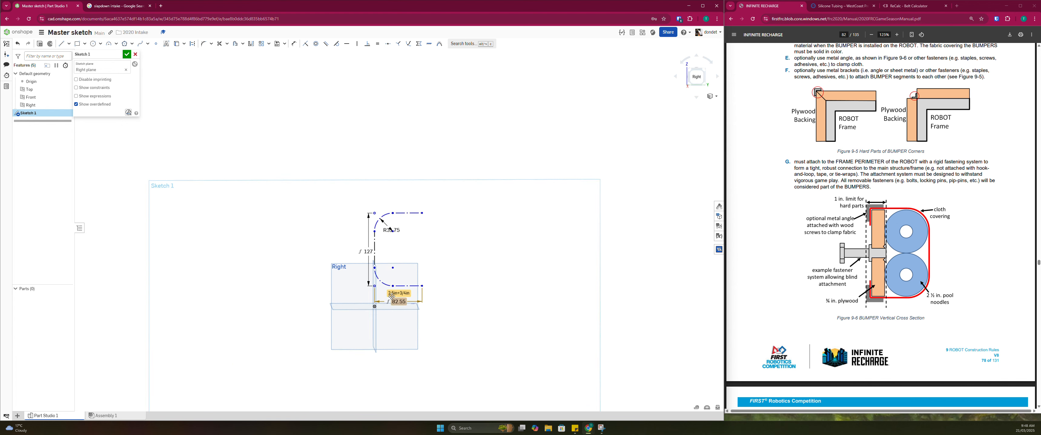
scroll(394, 308, up, 3)
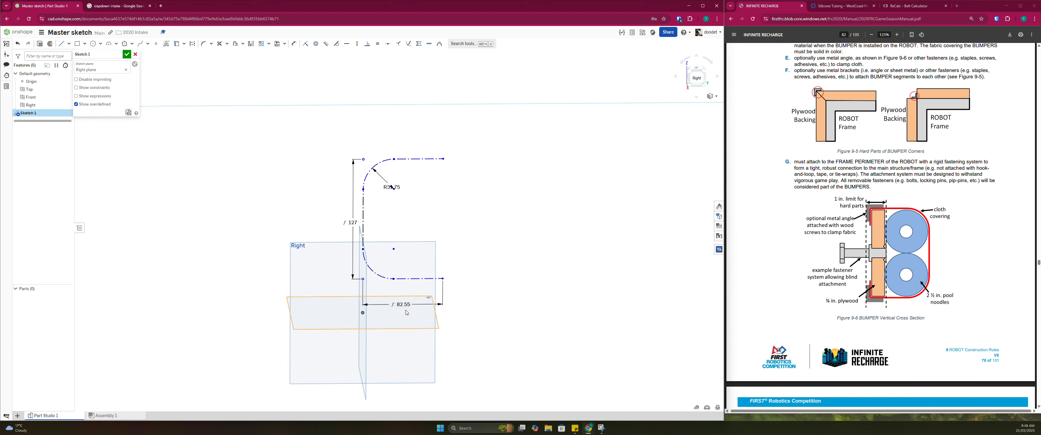
right_drag(399, 300, 402, 308)
key(n)
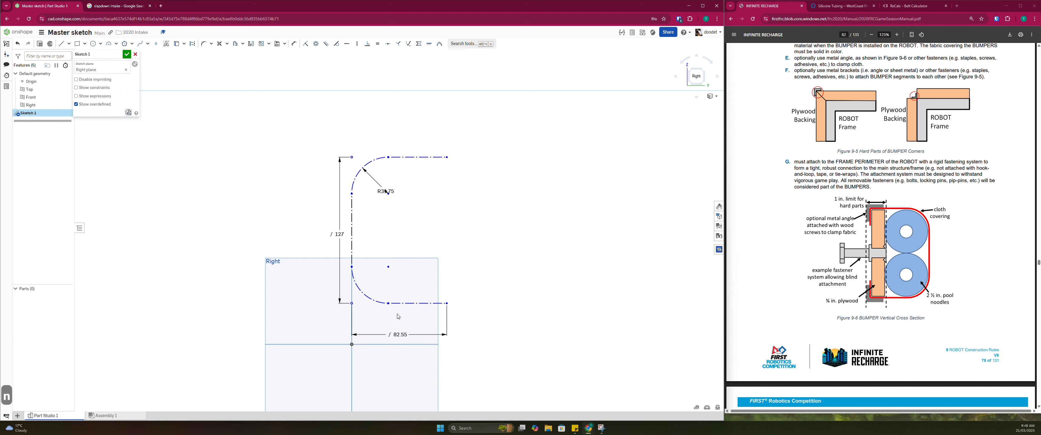
Dimension the bumper's lower horizontal line 20 mm above the Top plane and move the fillet radius label inside the arc
key(d)
click(412, 303)
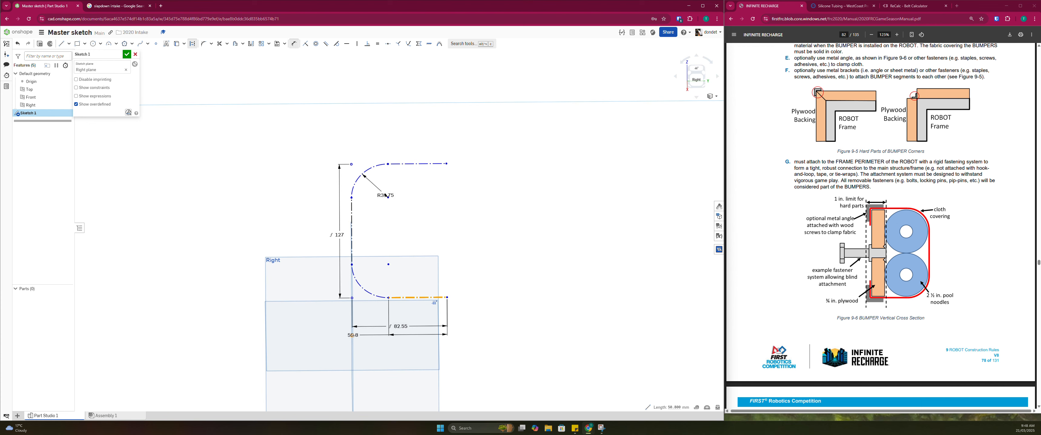
click(307, 271)
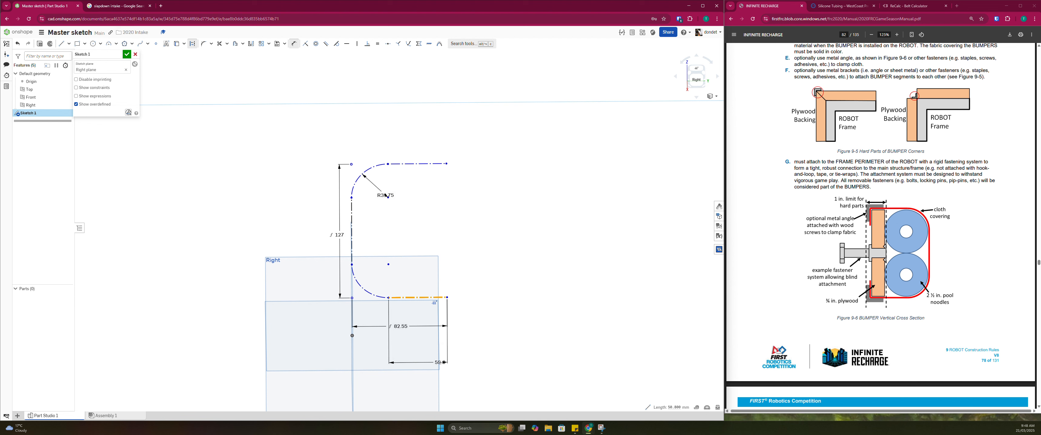
key(n)
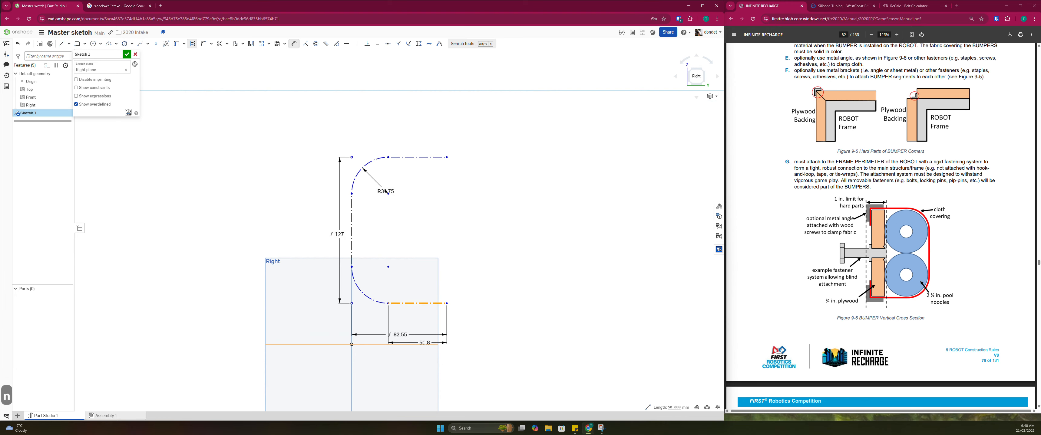
click(424, 344)
click(434, 343)
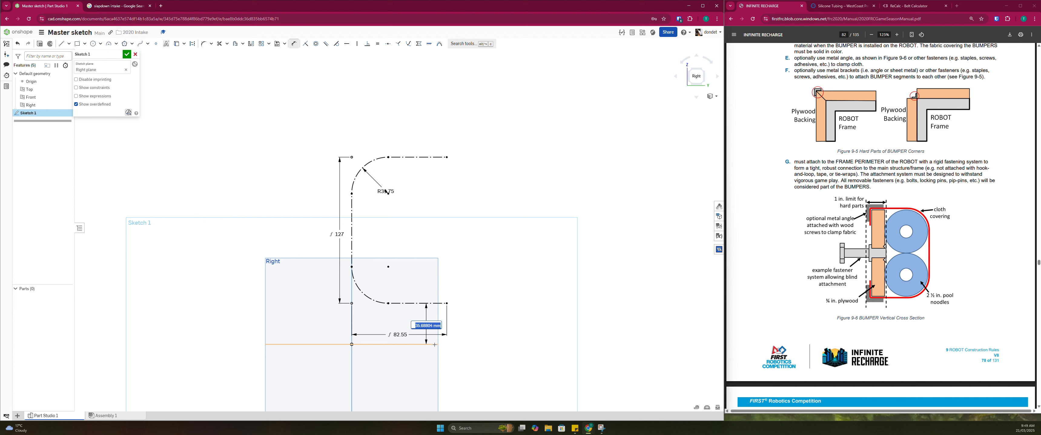
text(20)
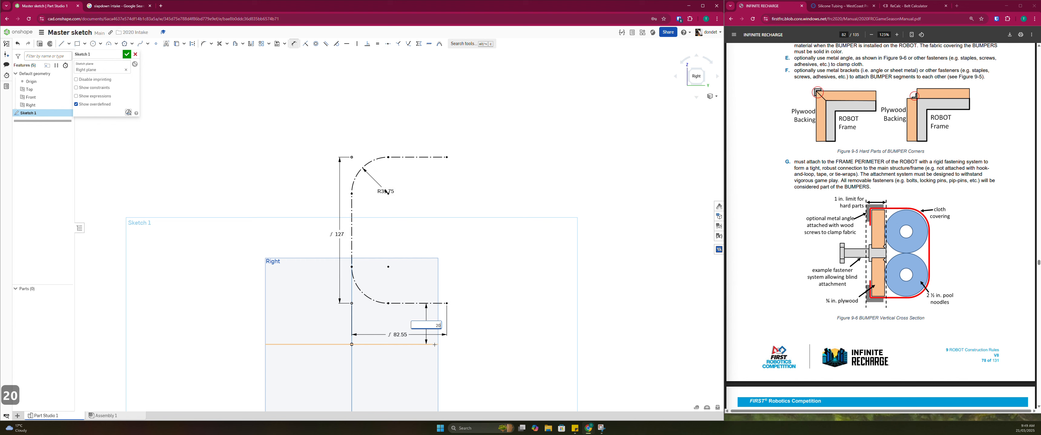
key(Return)
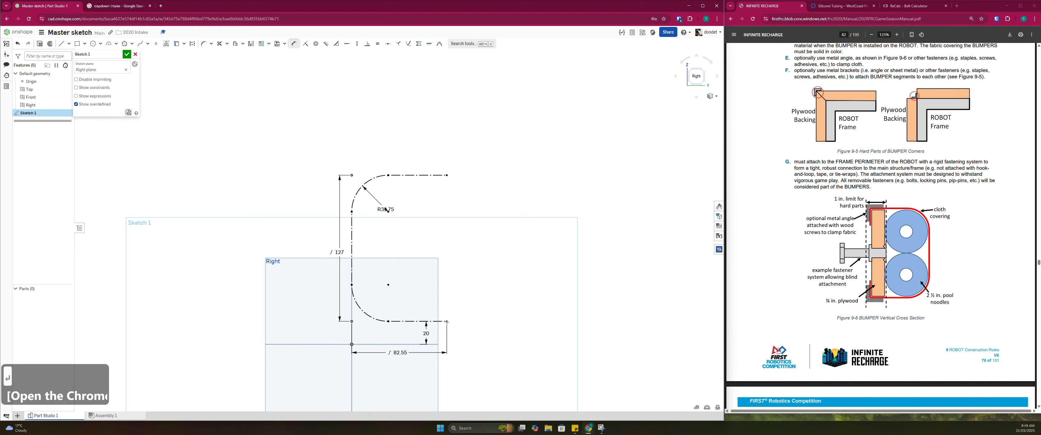
key(Escape)
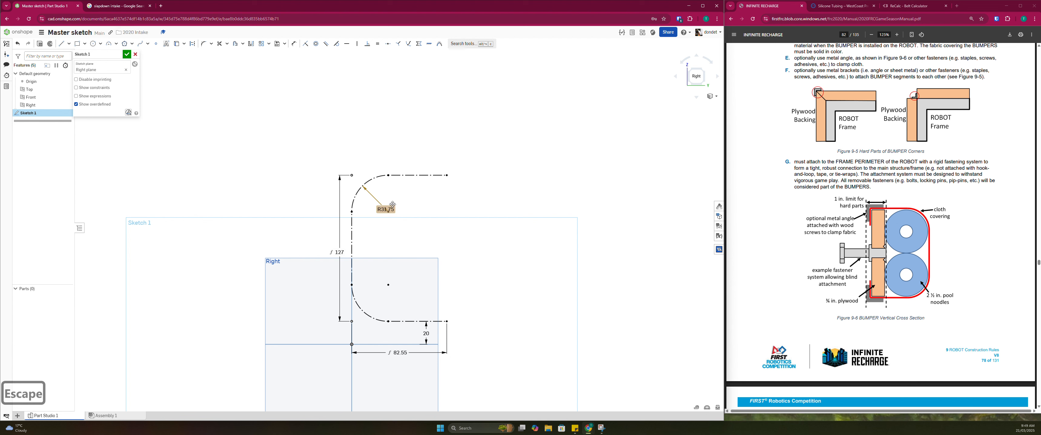
mouse_move(390, 209)
mouse_down()
mouse_move(400, 205)
mouse_move(366, 184)
mouse_move(392, 195)
mouse_move(378, 197)
mouse_up()
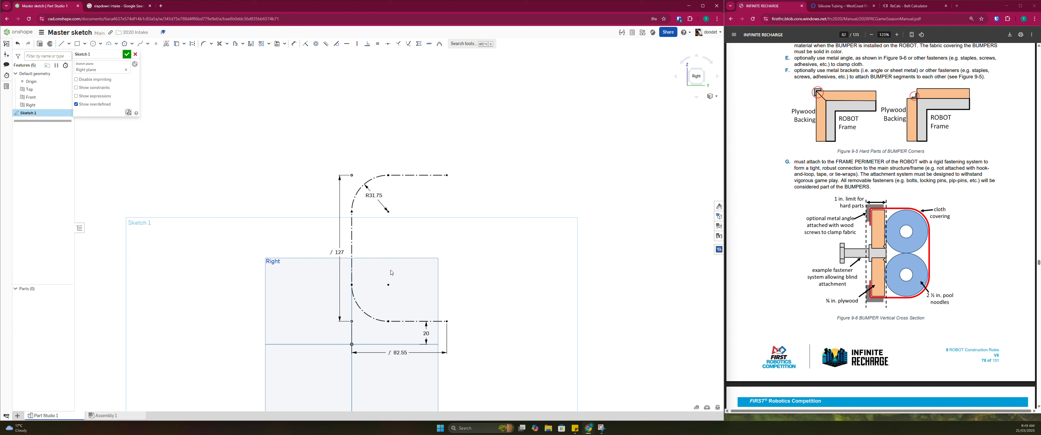
click(78, 43)
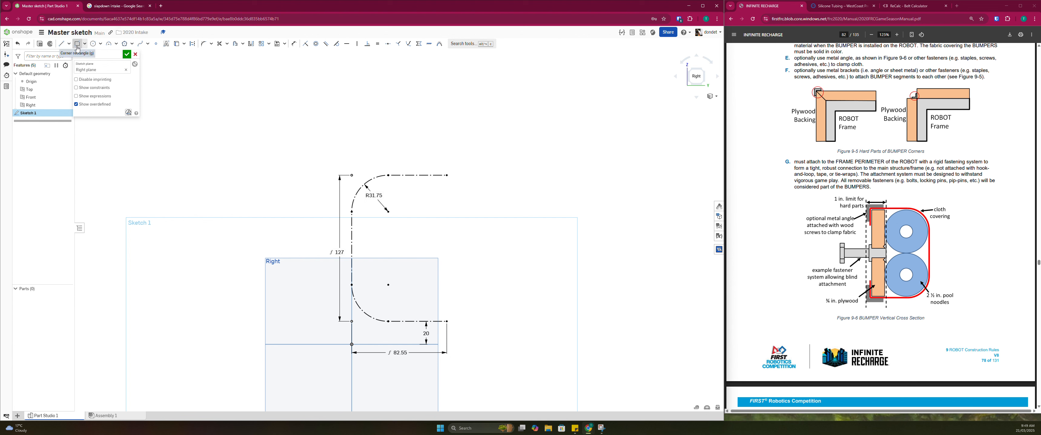
click(446, 322)
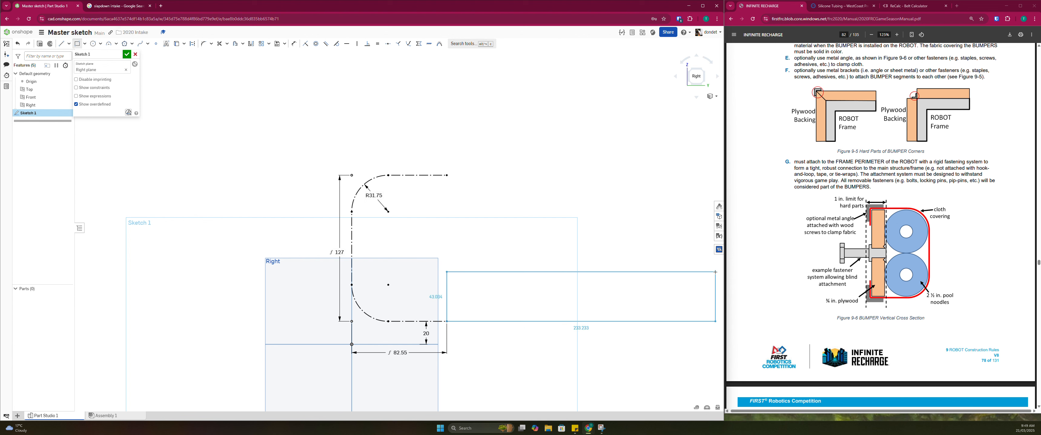
key(Escape)
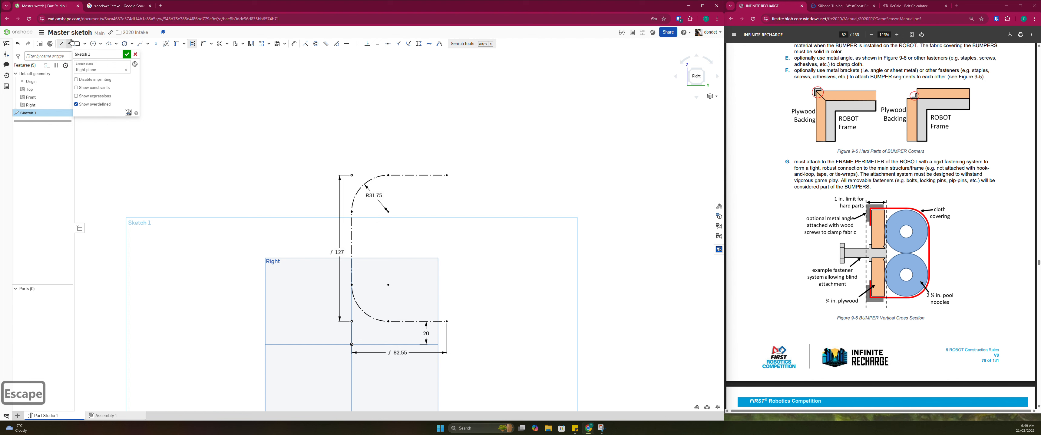
Draw a construction corner rectangle about 229 mm by 42 mm, extending right from the free end of the bumper's lower line
click(76, 44)
click(447, 322)
click(711, 273)
key(Escape)
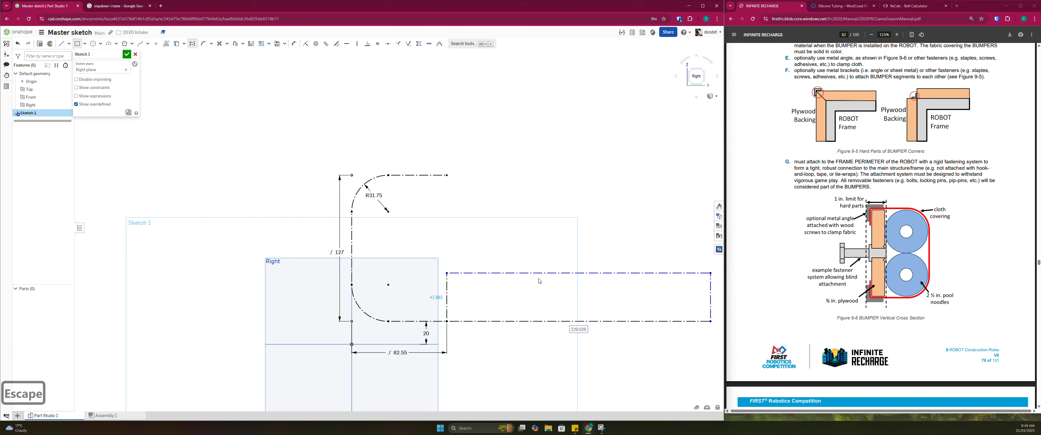
Dimension the construction rectangle's height as 50 mm
scroll(458, 287, up, 1)
key(d)
click(444, 293)
click(438, 293)
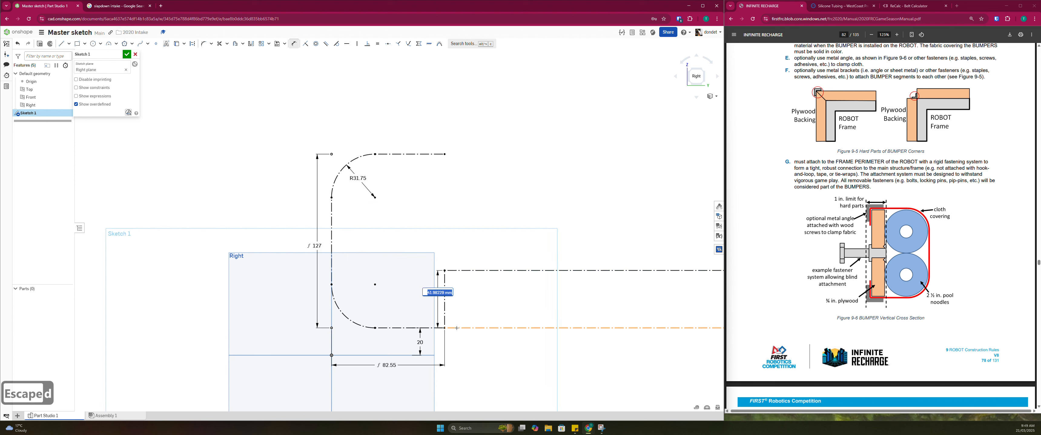
text(50)
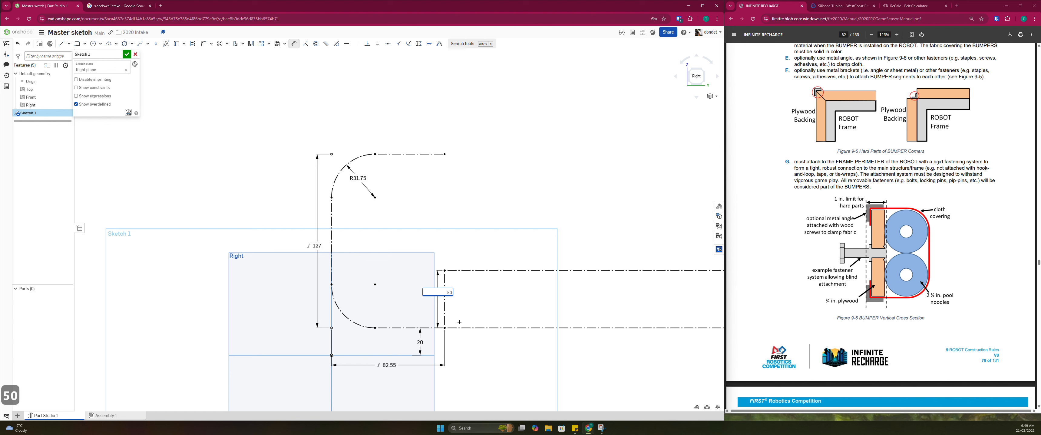
key(Return)
scroll(485, 236, down, 3)
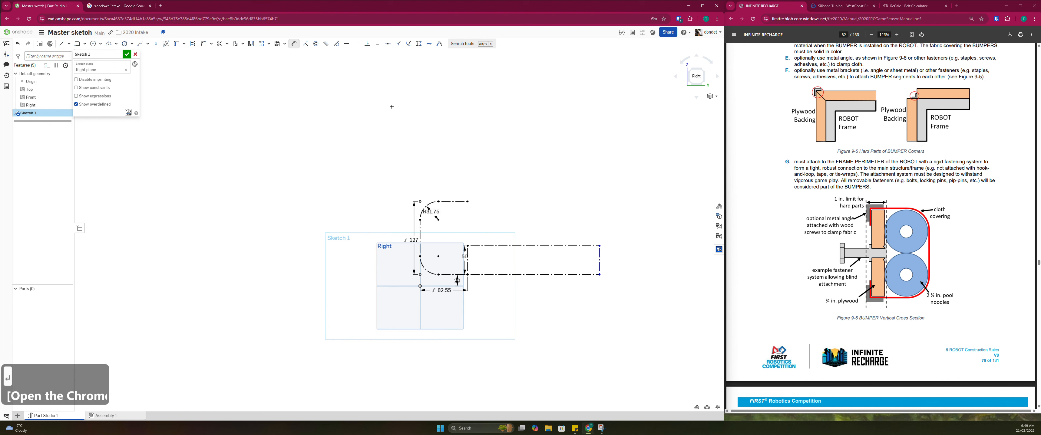
key(Escape)
scroll(468, 255, up, 3)
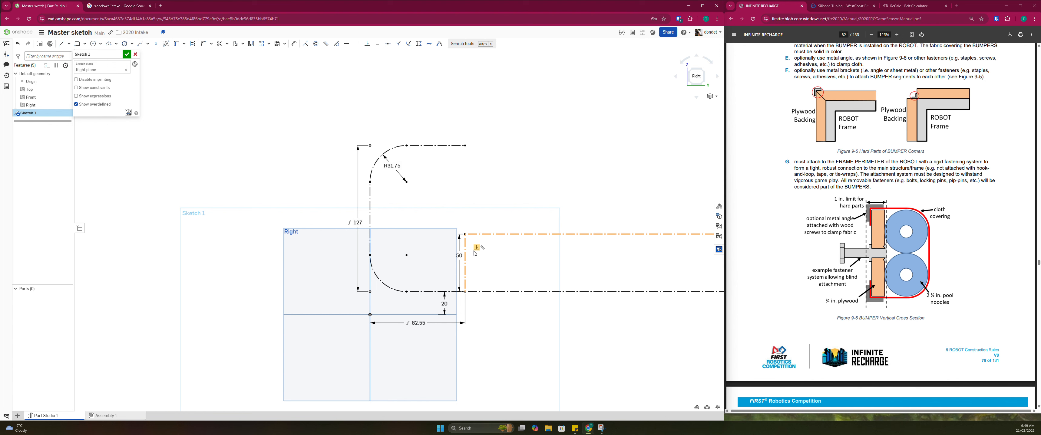
middle_drag(529, 278, 440, 292)
scroll(440, 292, down, 3)
scroll(497, 274, up, 1)
scroll(388, 275, up, 3)
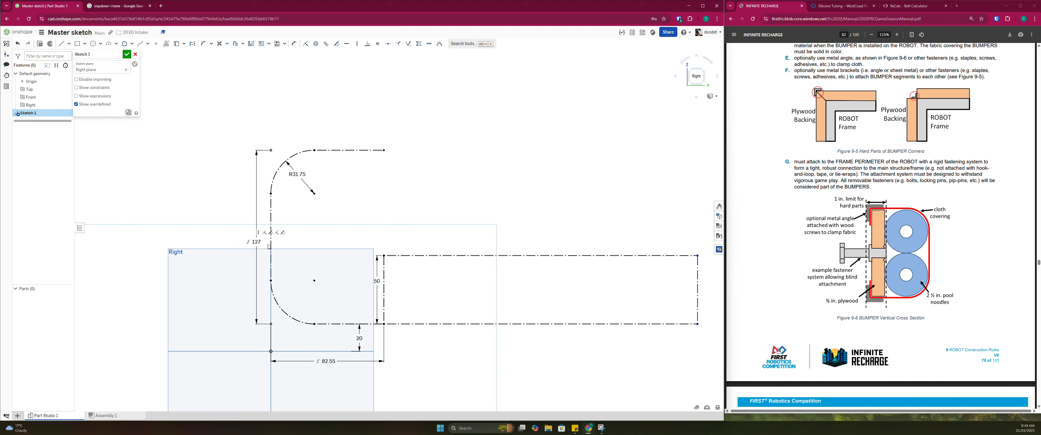
middle_drag(259, 271, 289, 278)
scroll(289, 278, down, 4)
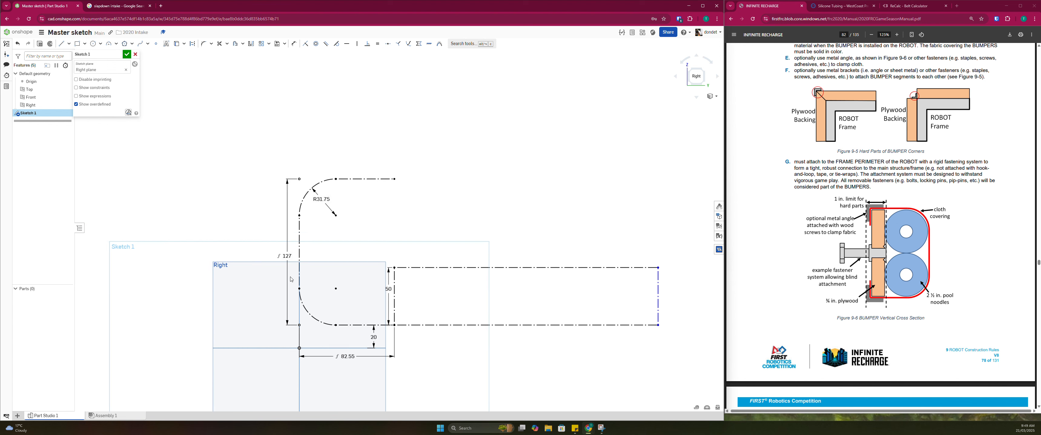
right_drag(289, 278, 291, 279)
key(b)
key(n)
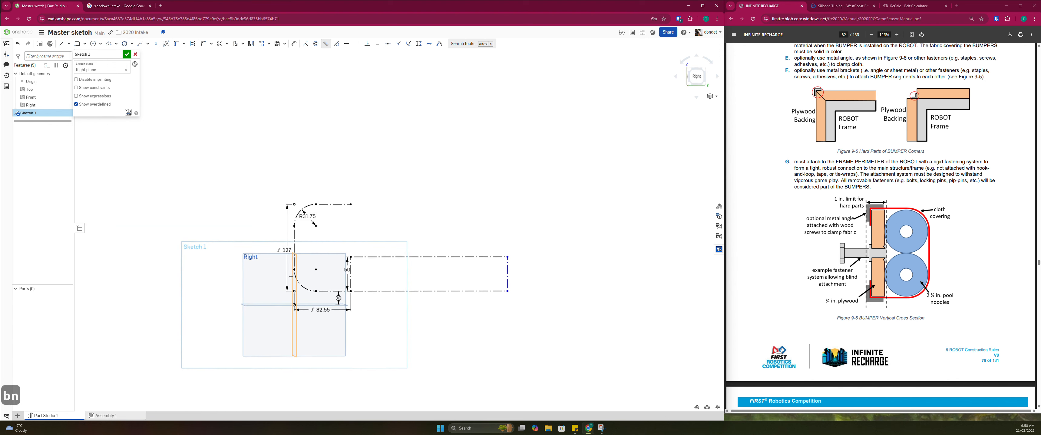
Examine the slapdown intake reference images in the Google image results and return to the Onshape master sketch
click(145, 6)
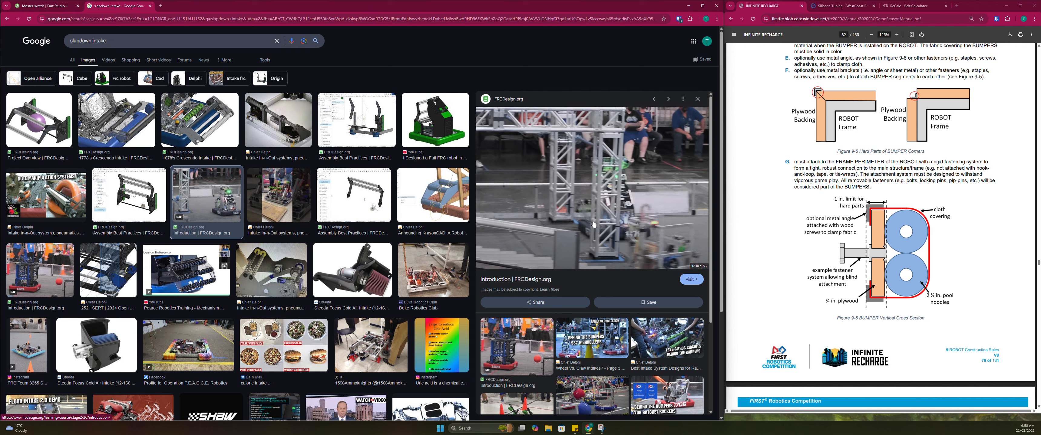
click(42, 277)
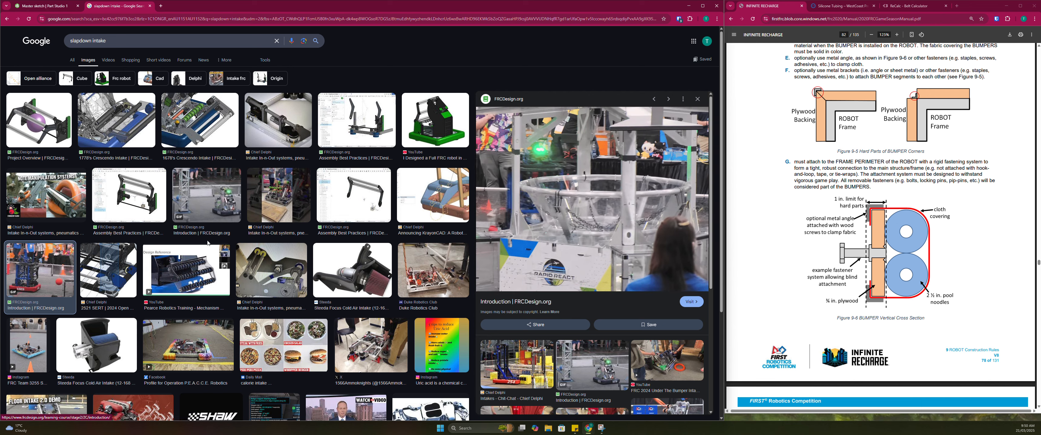
click(184, 268)
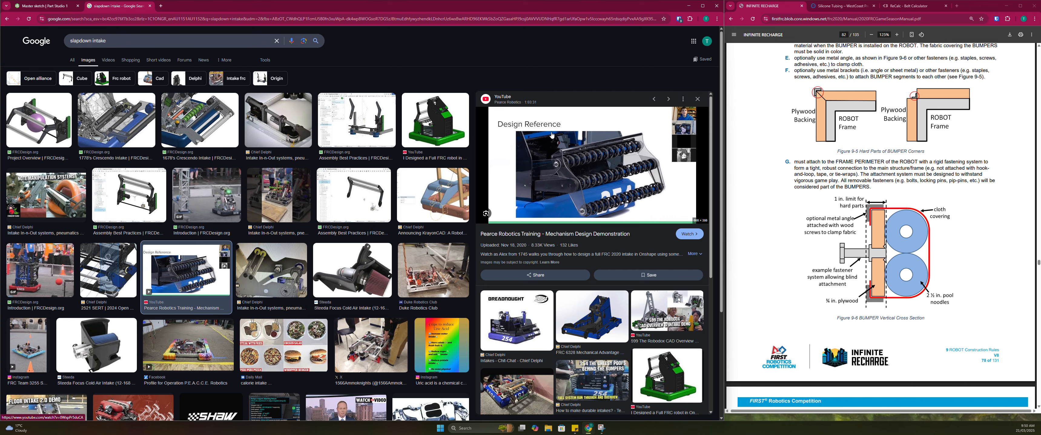
click(43, 6)
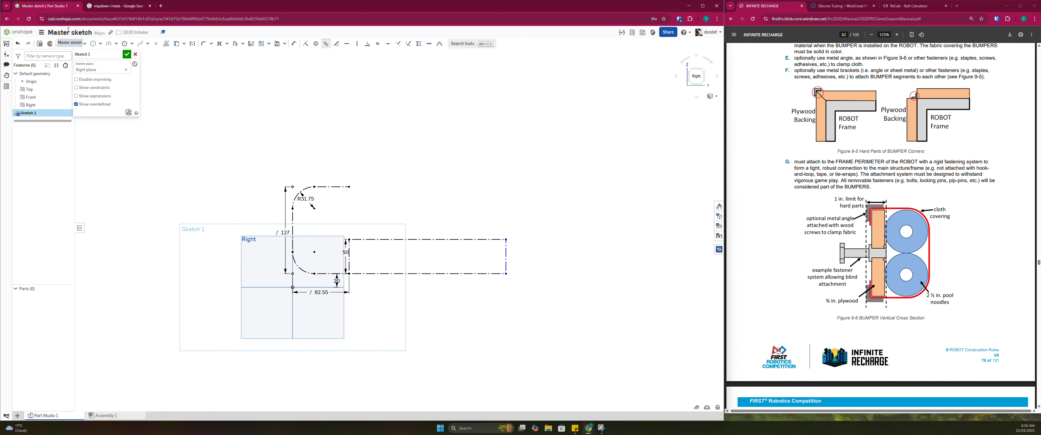
Draw a circle about 129 mm in diameter beside the bumper's vertical line and convert it to construction geometry
middle_drag(206, 260, 247, 286)
click(93, 44)
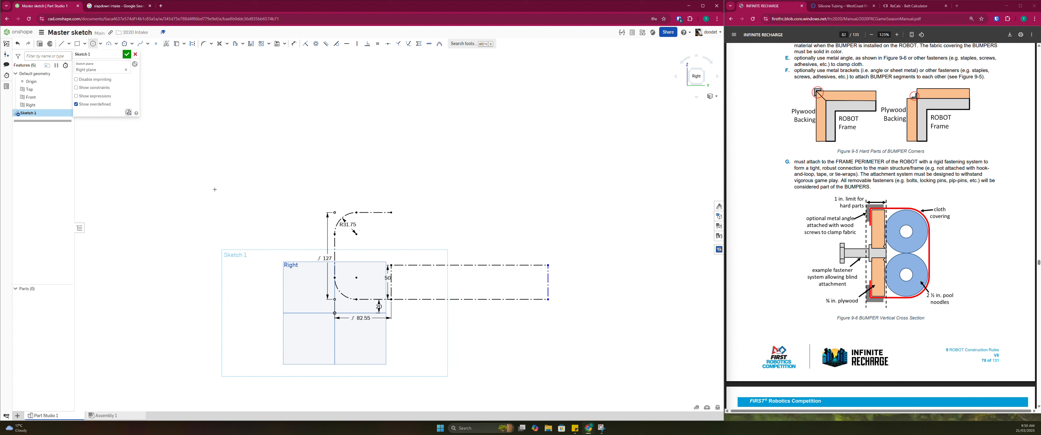
click(322, 247)
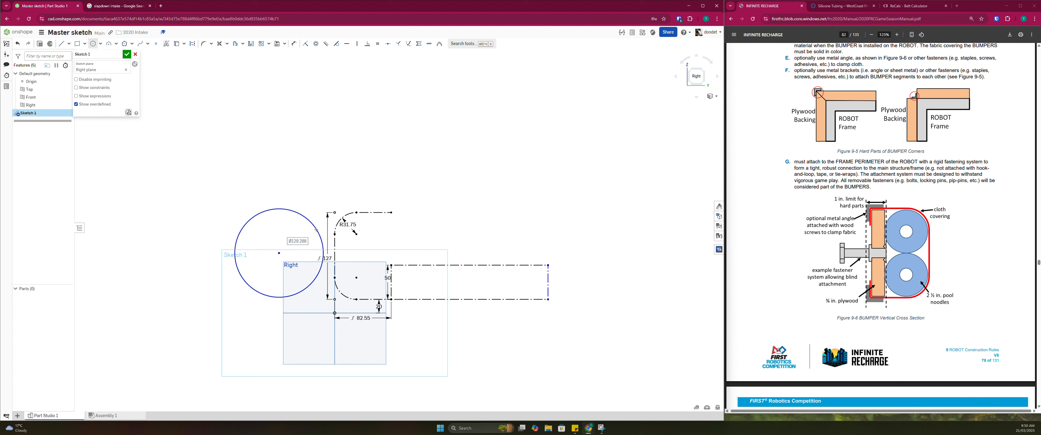
key(Escape)
key(Escape)
drag(279, 253, 282, 254)
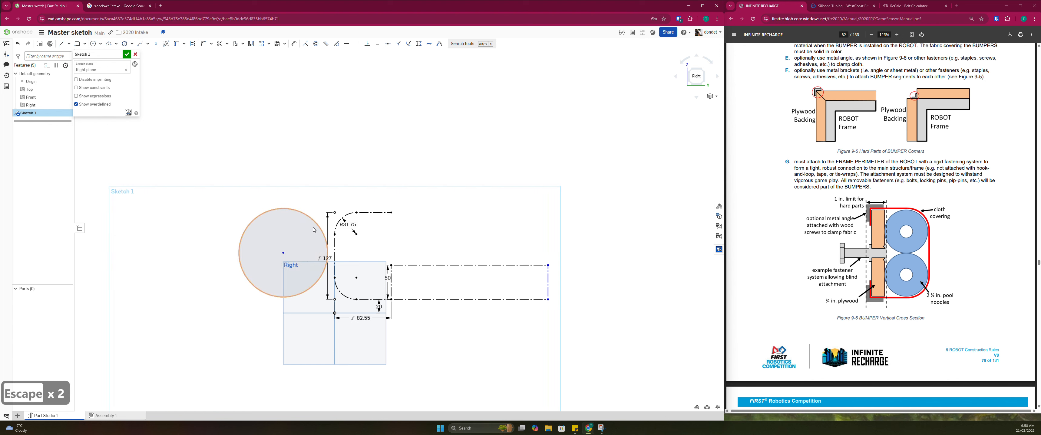
scroll(303, 226, down, 2)
click(281, 217)
key(q)
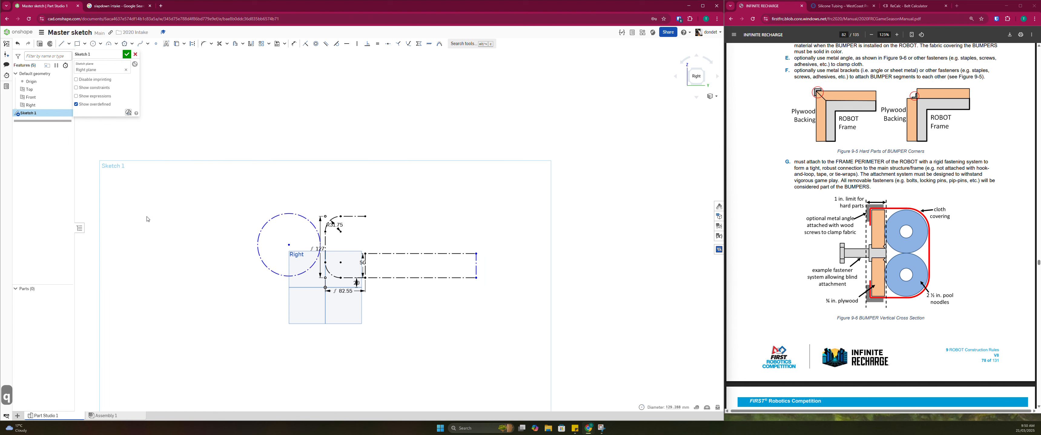
Dimension the construction circle's diameter as 7in
scroll(259, 185, up, 3)
key(d)
click(285, 235)
click(252, 222)
text(7in)
key(Return)
key(Escape)
key(Escape)
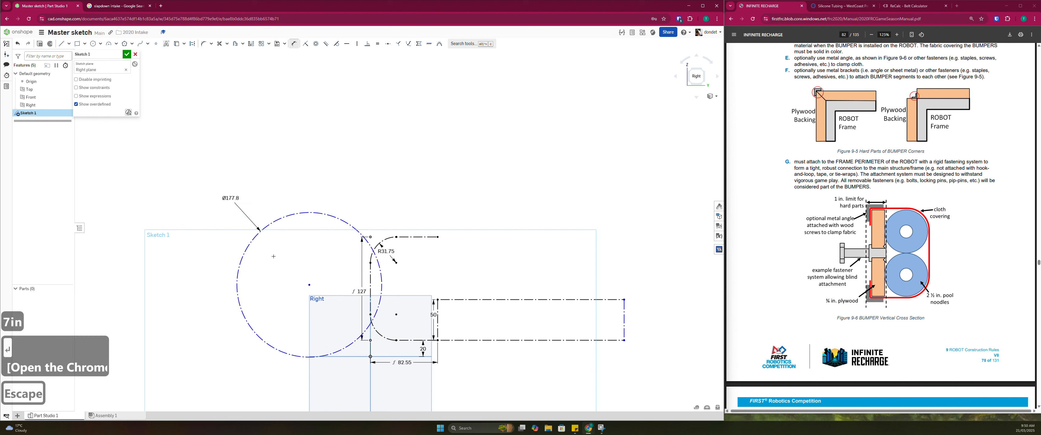
Make the 7in circle tangent to the bumper's vertical line and to the Top plane
mouse_move(309, 285)
mouse_down()
mouse_move(283, 281)
mouse_move(293, 282)
mouse_up()
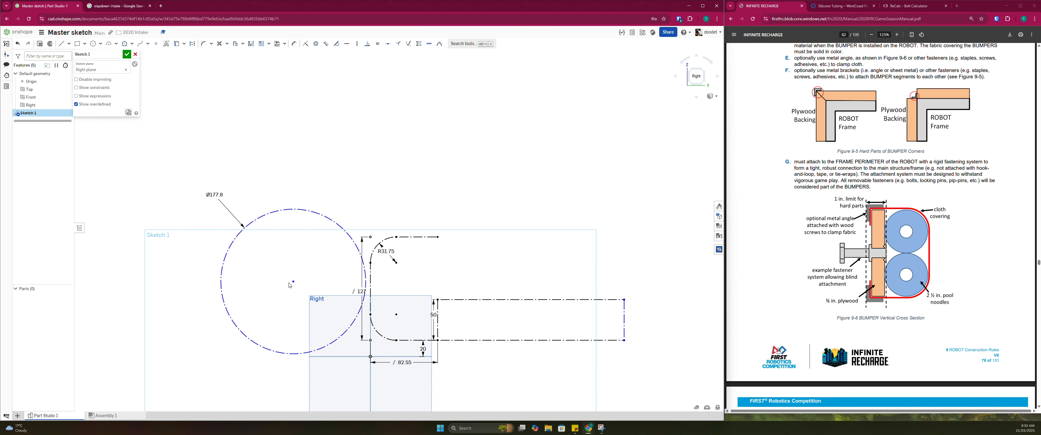
scroll(289, 285, down, 3)
scroll(286, 291, up, 3)
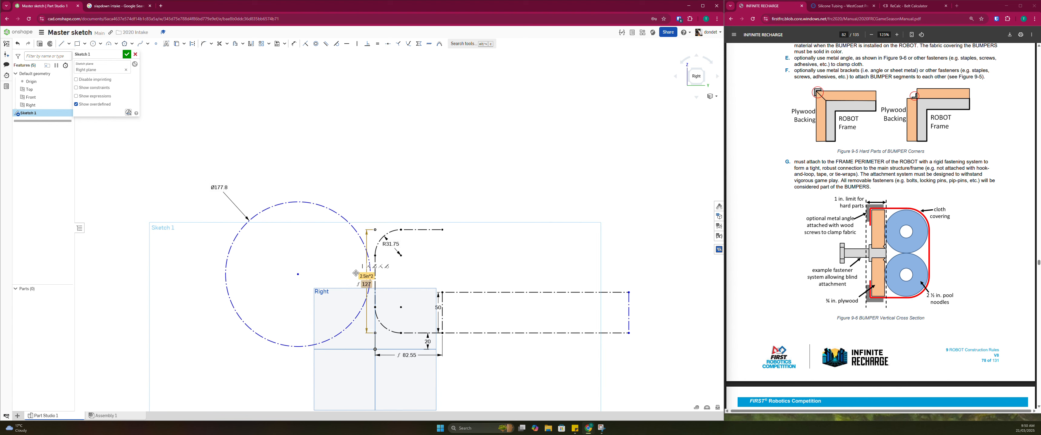
click(335, 47)
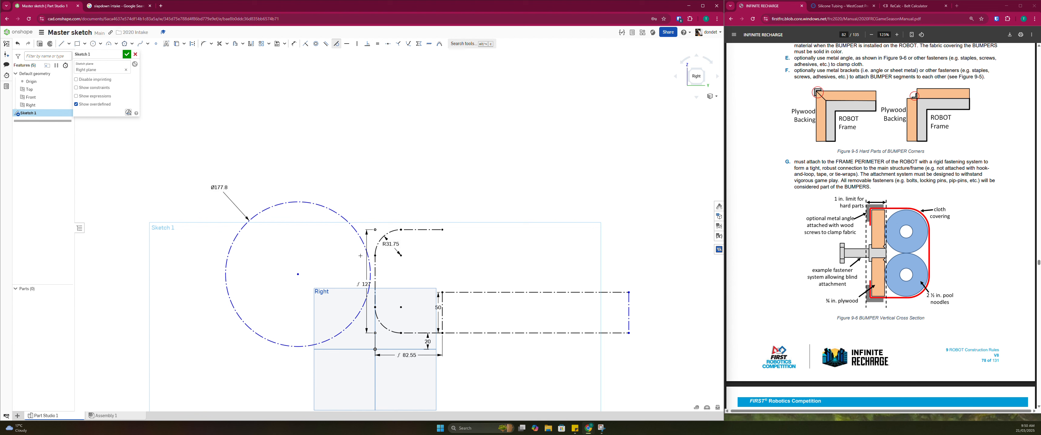
click(363, 244)
click(375, 273)
click(338, 337)
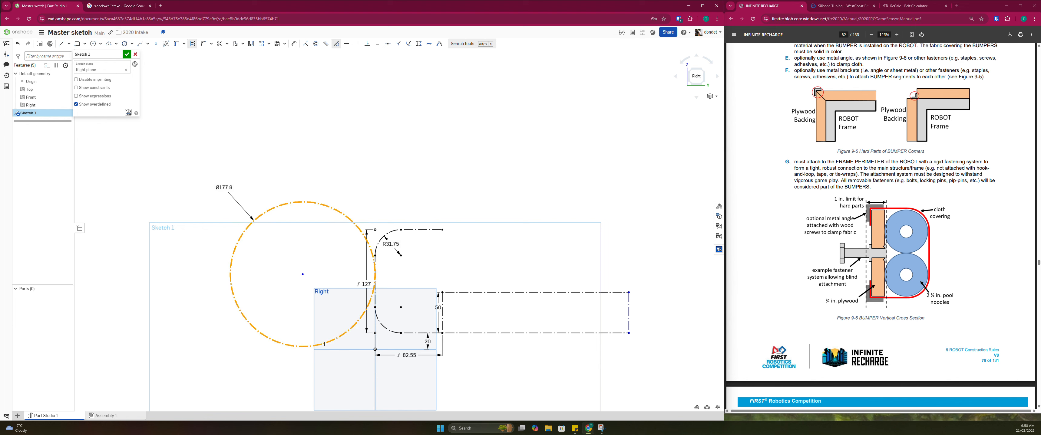
click(330, 351)
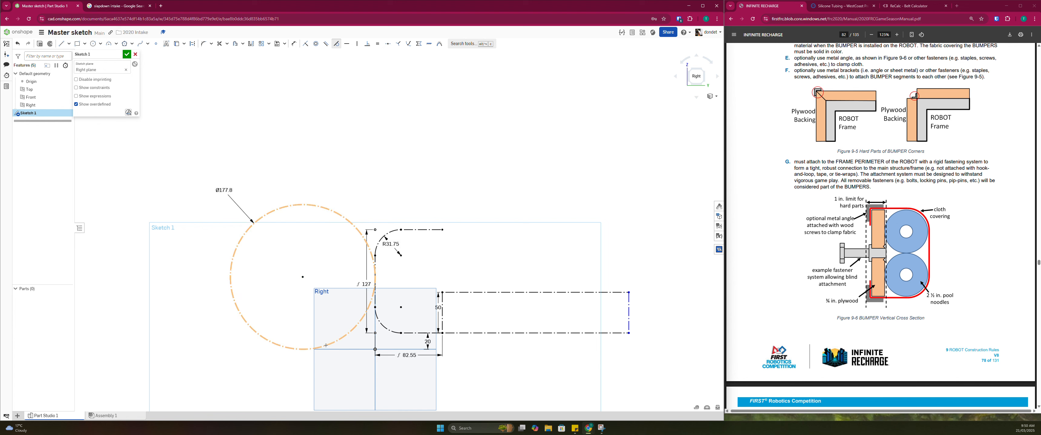
key(Escape)
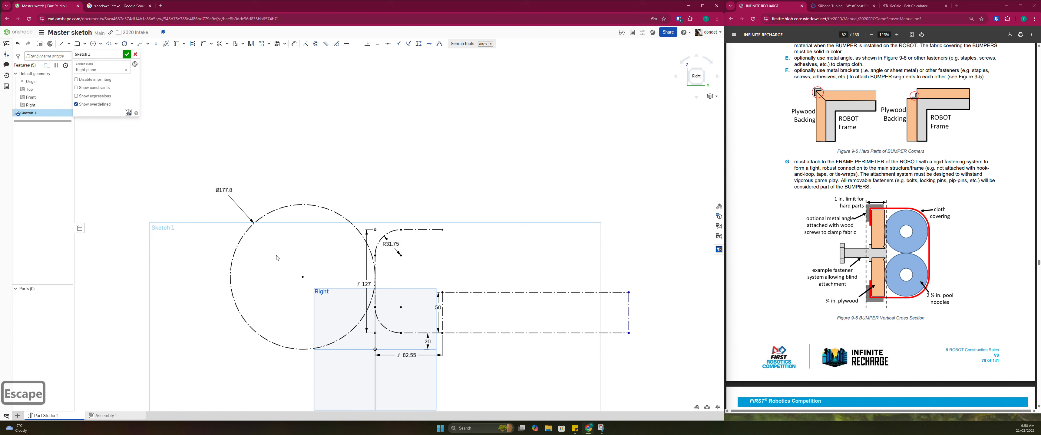
Draw a second construction circle about 175 mm in diameter above the first and shift it over the bumper's upper corner
scroll(319, 242, down, 4)
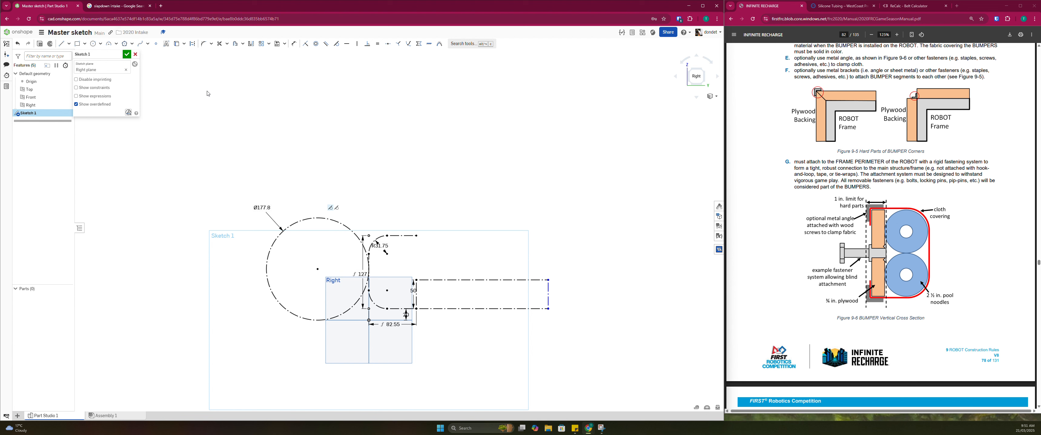
key(q)
click(92, 45)
click(337, 206)
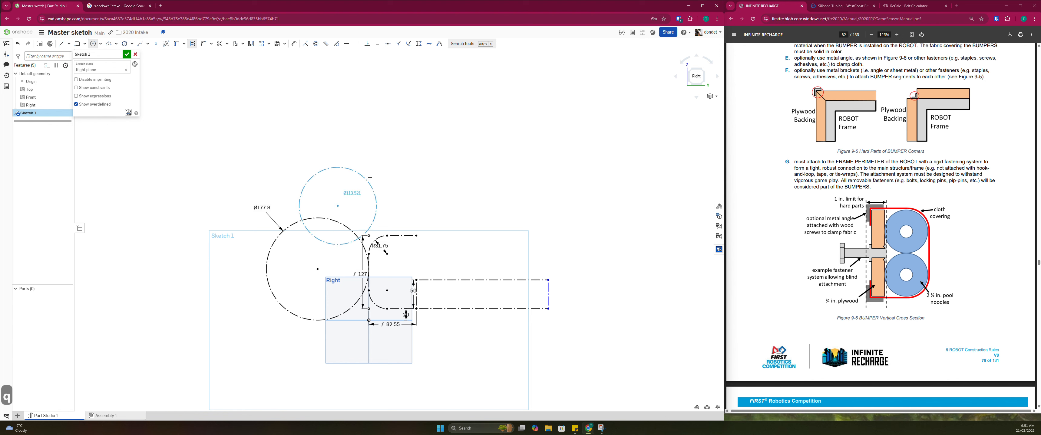
click(377, 174)
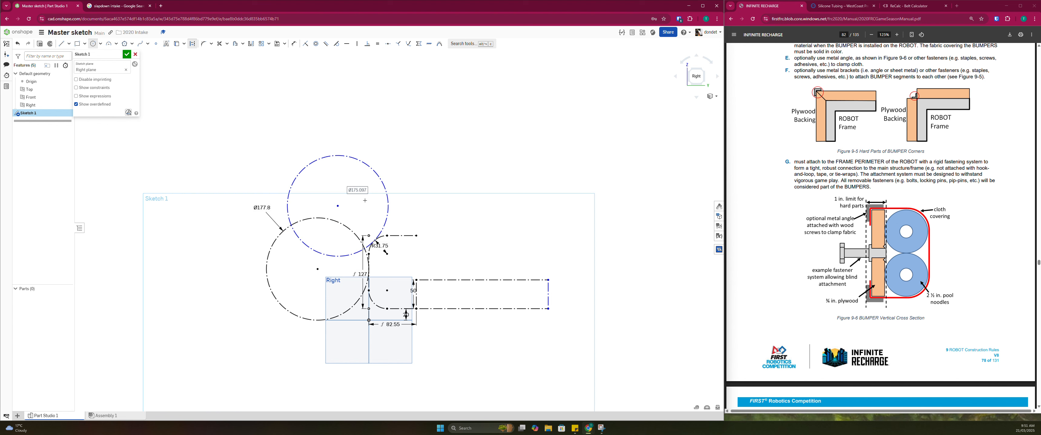
key(Escape)
key(Escape)
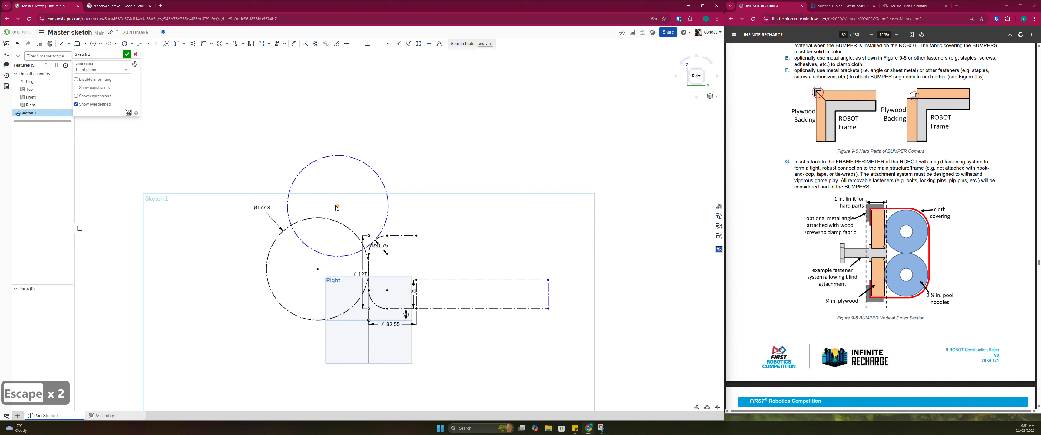
mouse_move(337, 208)
mouse_down()
mouse_move(371, 184)
mouse_move(356, 181)
mouse_move(349, 207)
mouse_up()
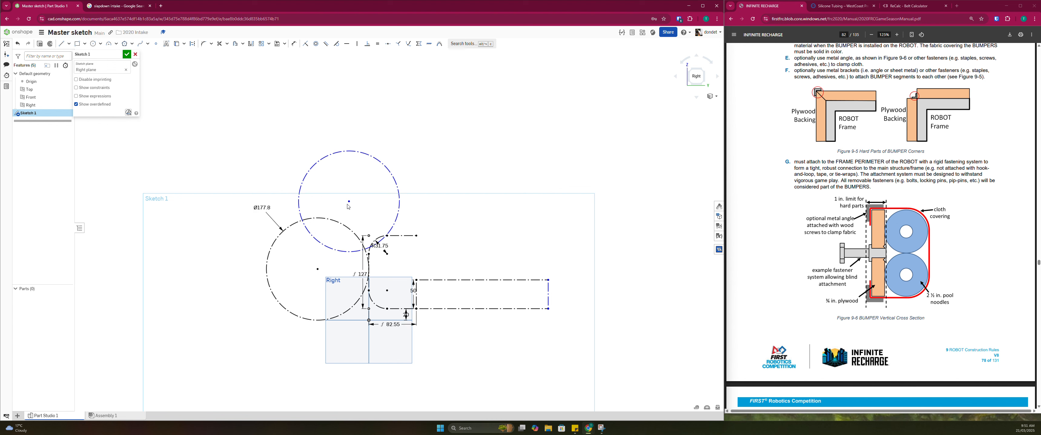
Move the lower circle's diameter label down beside the circle and open its value for editing
drag(261, 209, 252, 237)
double_click(246, 235)
key(Escape)
double_click(245, 235)
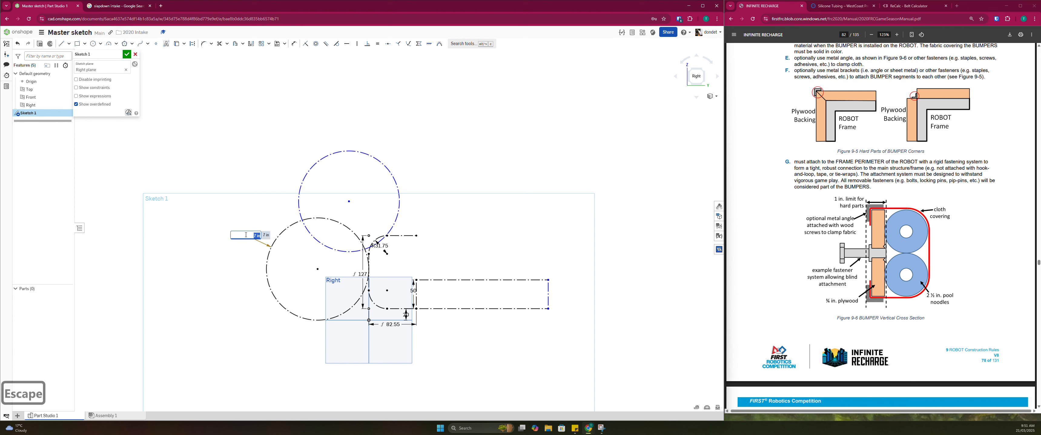
key(Escape)
double_click(245, 235)
key(Escape)
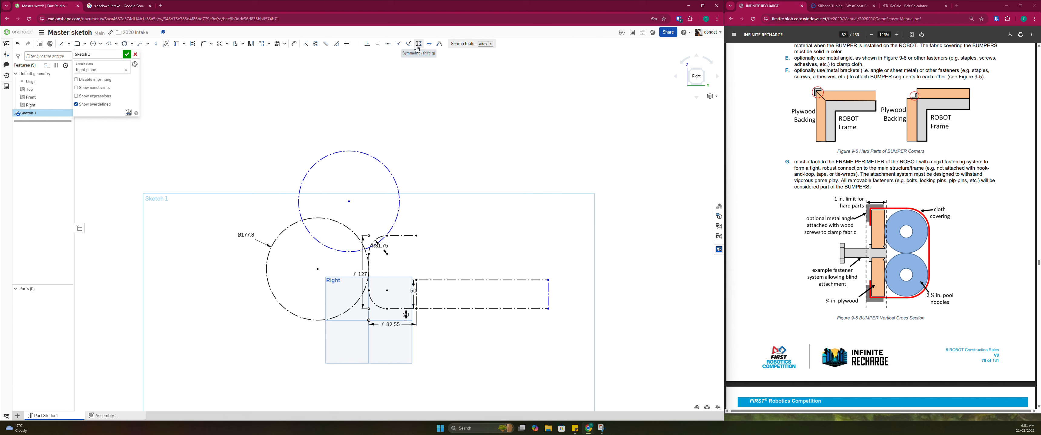
Apply an equal constraint between the upper and lower construction circles
key(e)
click(361, 151)
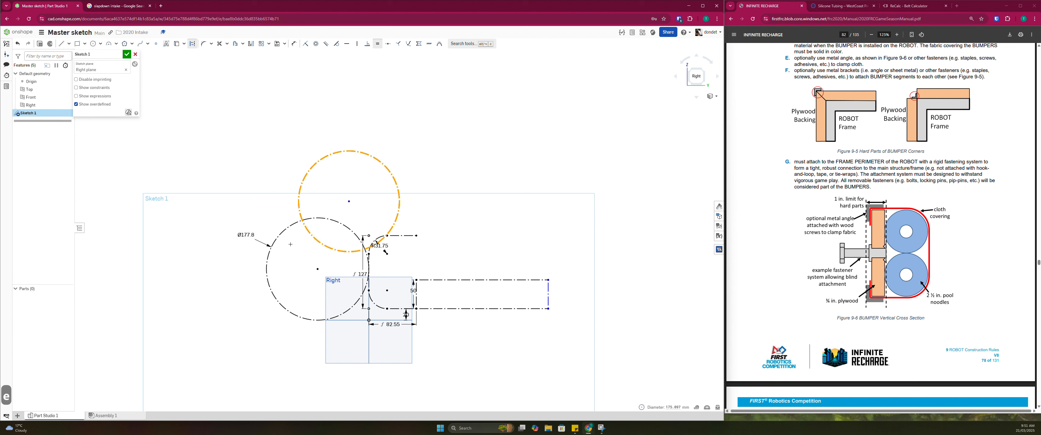
click(287, 237)
key(Escape)
key(Escape)
key(Escape)
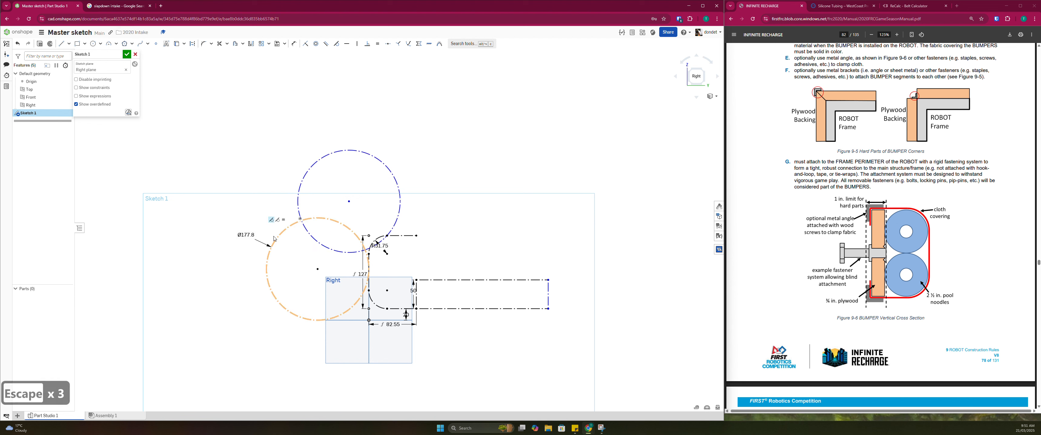
Try a diameter of 8in on the equal circles, and set it back to 7in
double_click(246, 235)
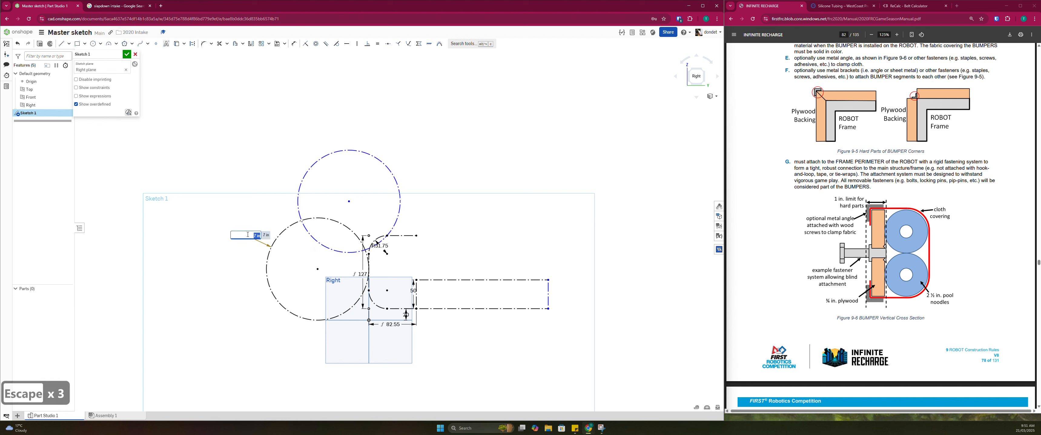
text(8in)
key(Return)
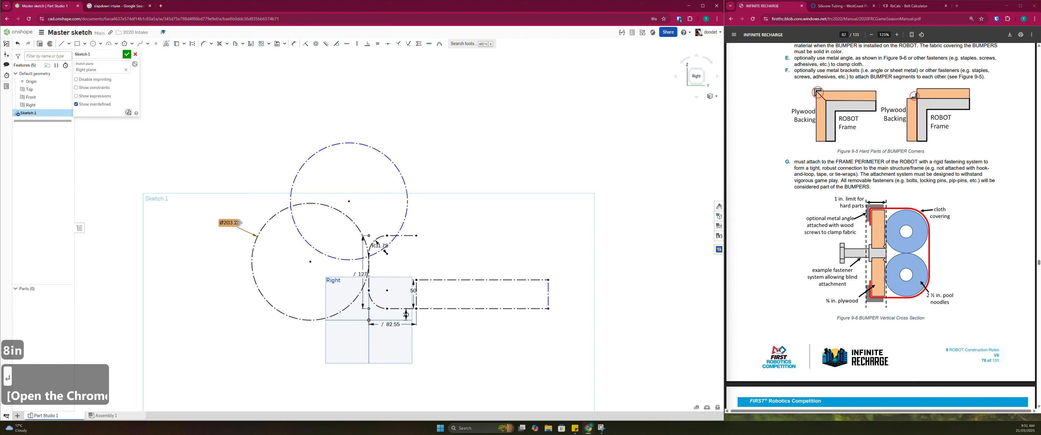
double_click(228, 222)
text(7in)
key(Return)
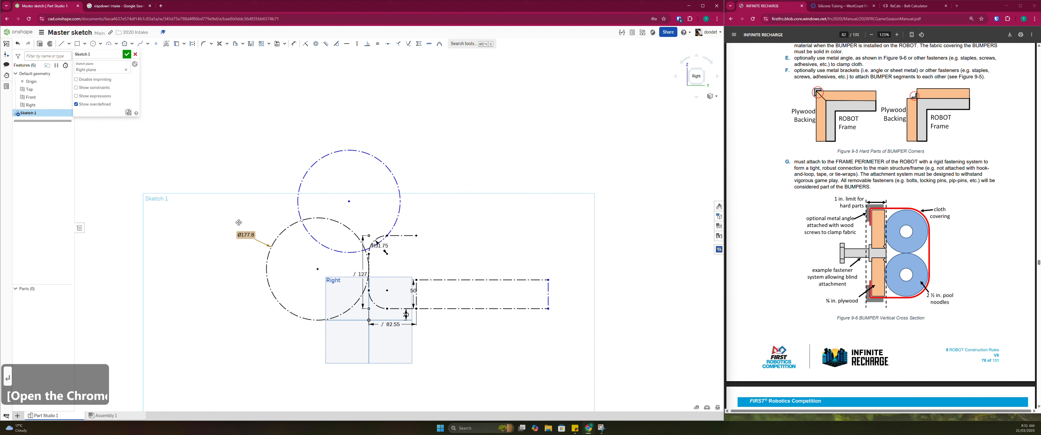
key(Escape)
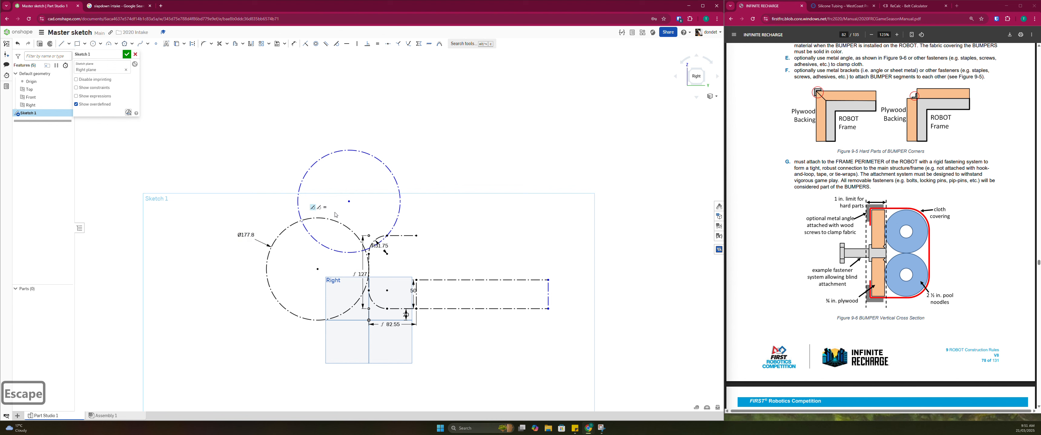
Move the upper circle's centre slightly down toward the lower circle, keeping it over the bumper's upper corner
scroll(346, 203, up, 1)
scroll(380, 259, down, 1)
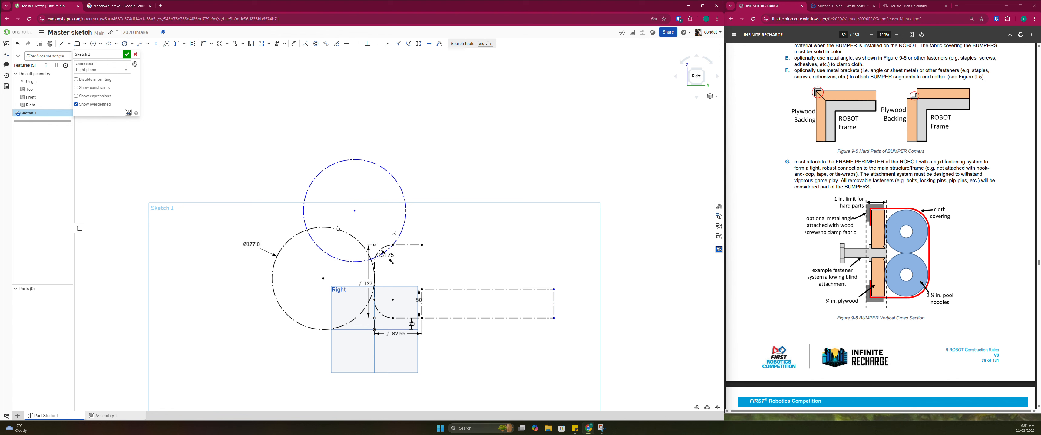
scroll(348, 220, up, 1)
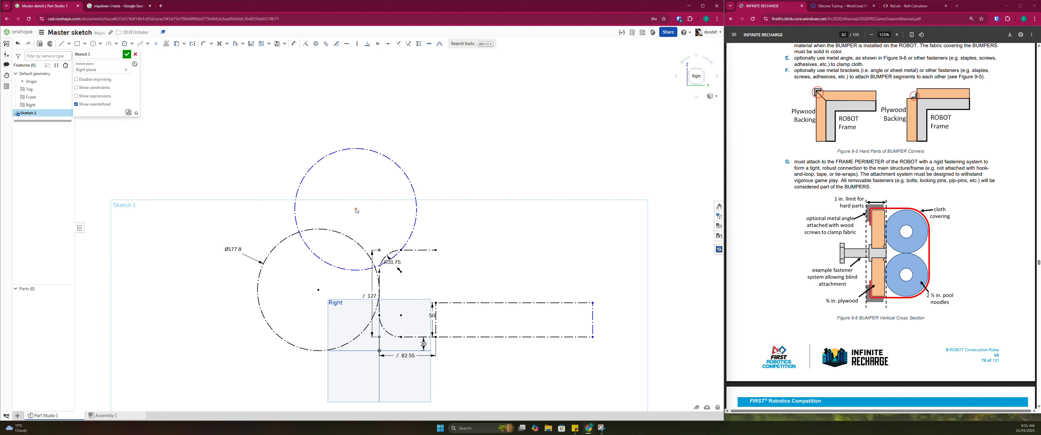
drag(356, 210, 351, 214)
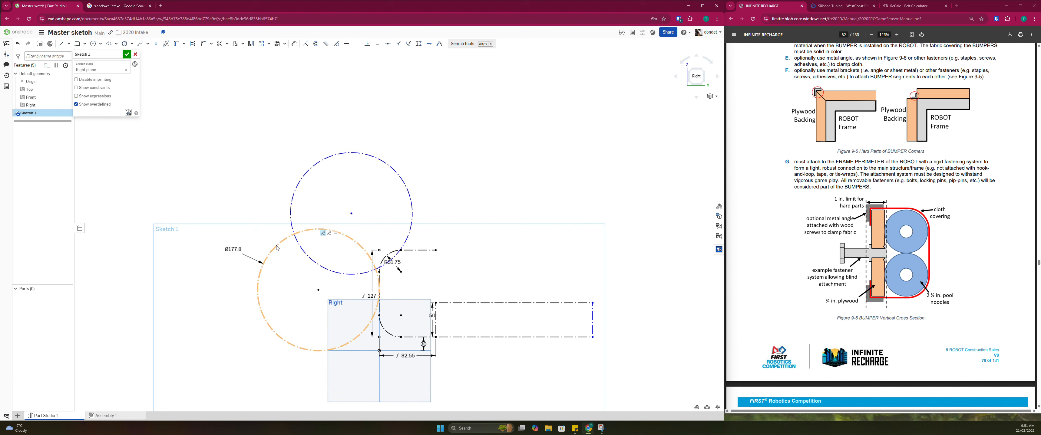
Reposition the upper construction circle near the bumper and make it tangent to the bumper's rounded upper corner
mouse_move(351, 214)
mouse_down()
mouse_move(360, 216)
mouse_move(348, 217)
mouse_up()
scroll(370, 238, up, 2)
scroll(370, 240, down, 2)
scroll(347, 220, up, 2)
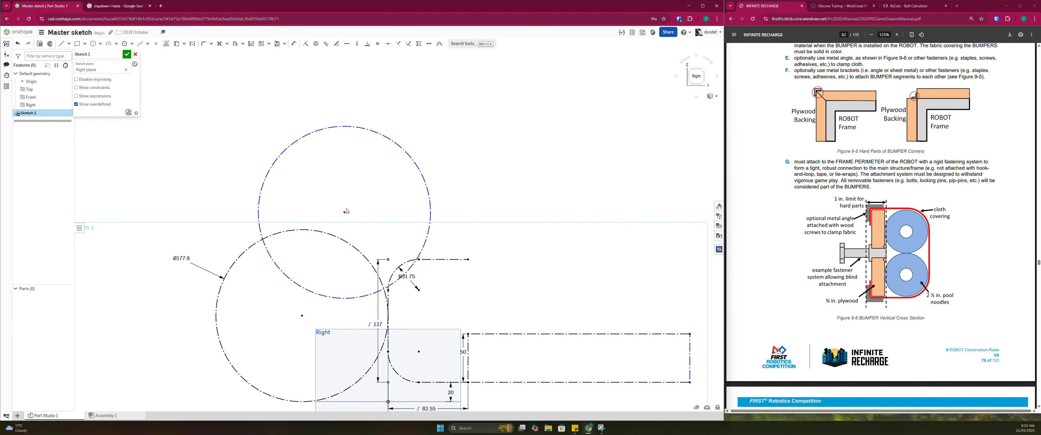
drag(344, 213, 322, 210)
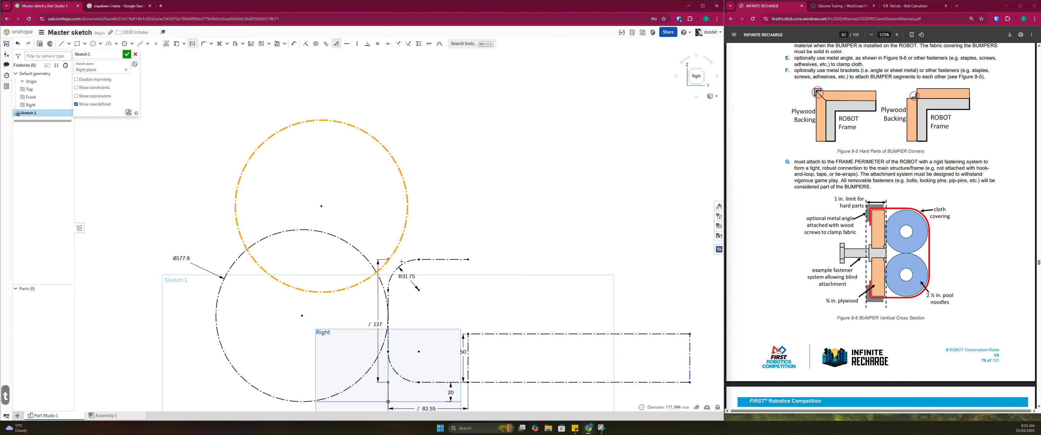
key(Escape)
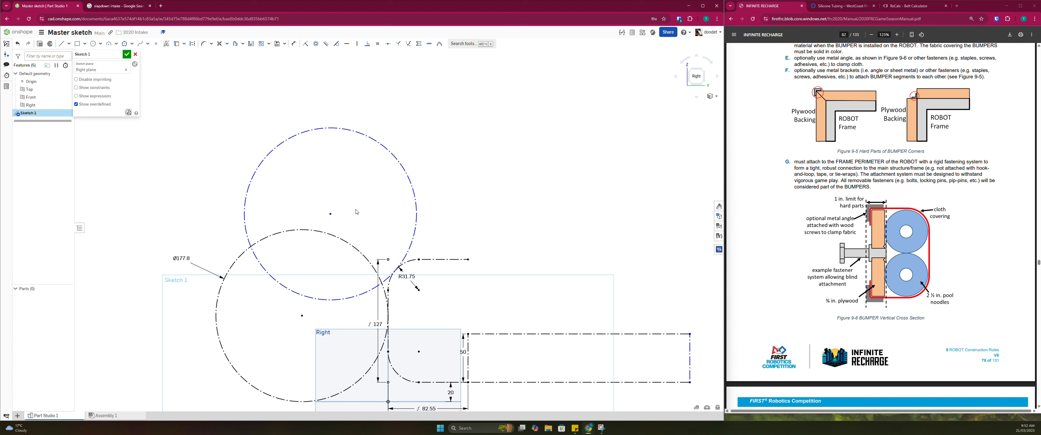
Draw a third construction circle about 151 mm in diameter above the bumper corner and make it equal to the lower circle
click(330, 215)
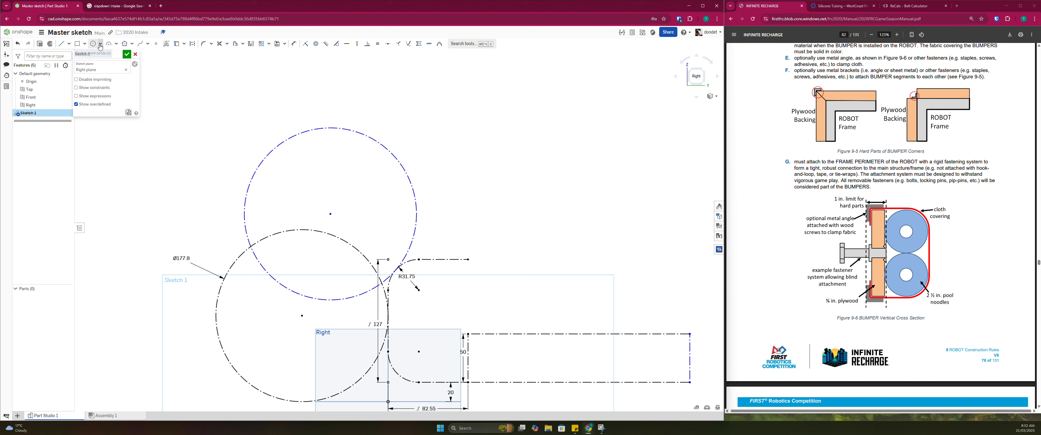
key(q)
key(c)
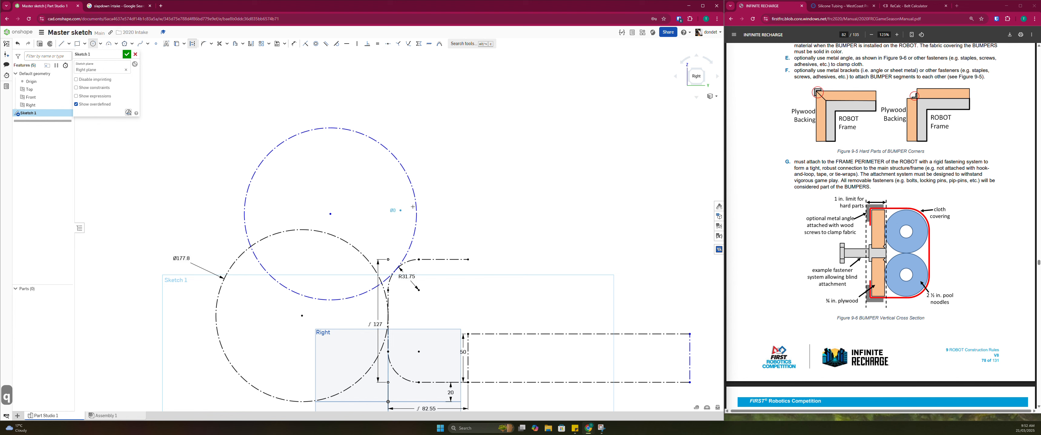
click(330, 214)
key(Escape)
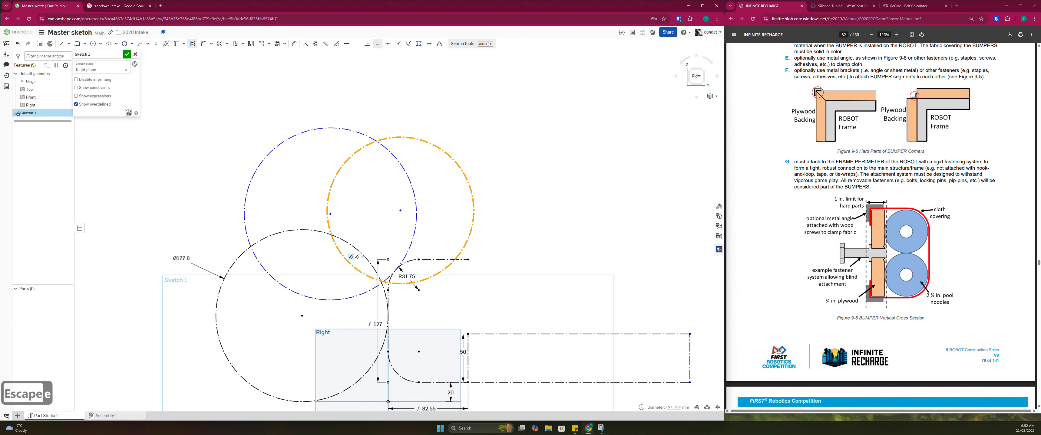
click(237, 258)
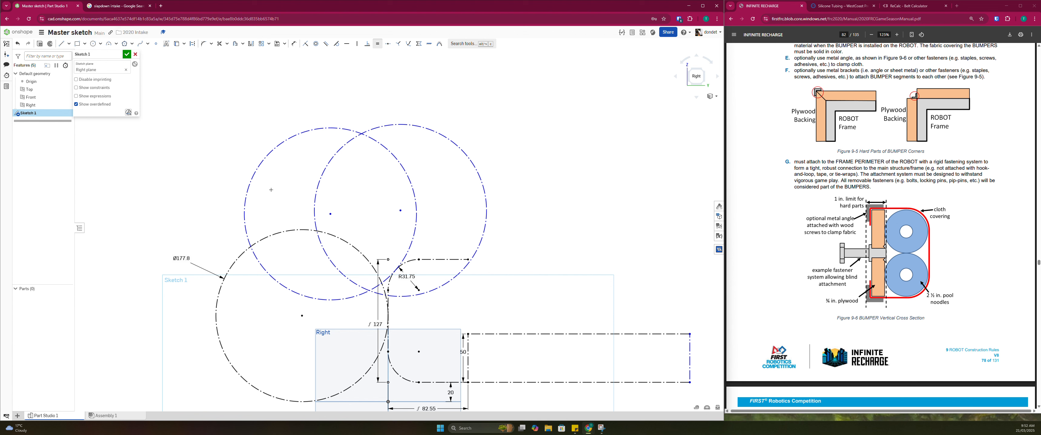
key(Escape)
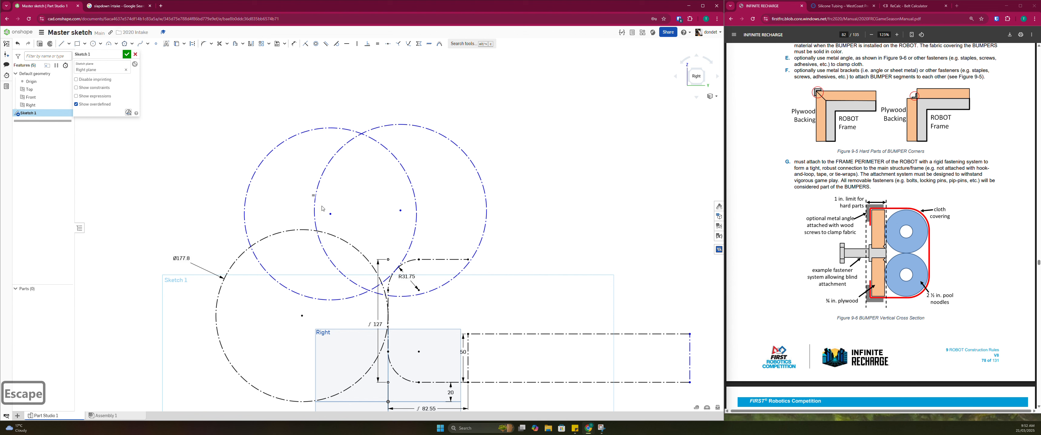
Make the third circle tangent to the bumper's top line and slide it along that line toward the rounded corner
drag(400, 211, 432, 185)
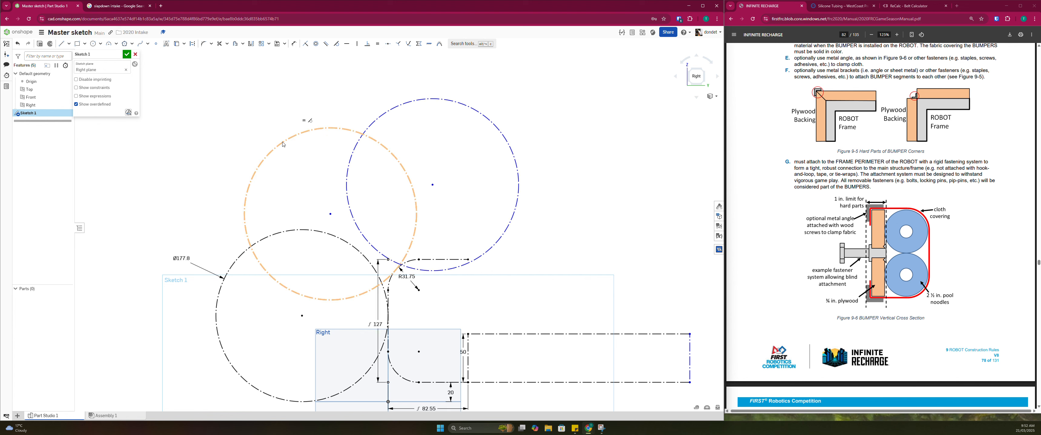
click(347, 206)
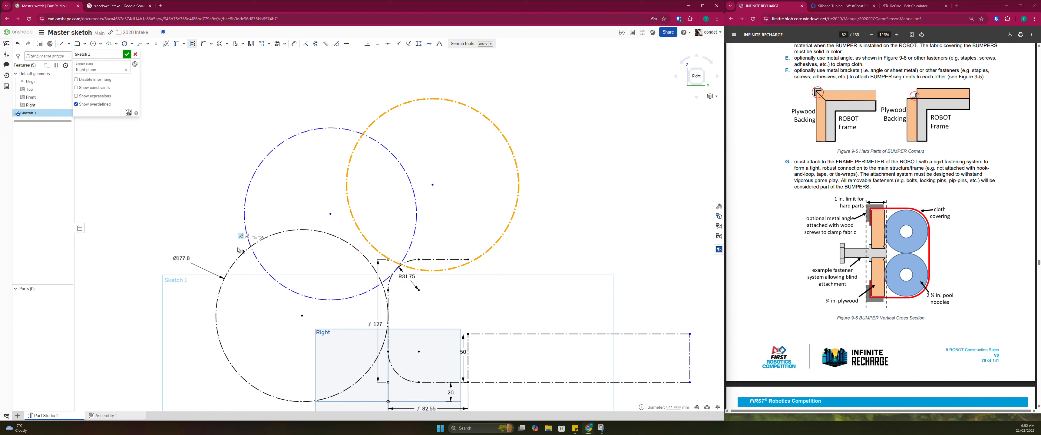
key(Escape)
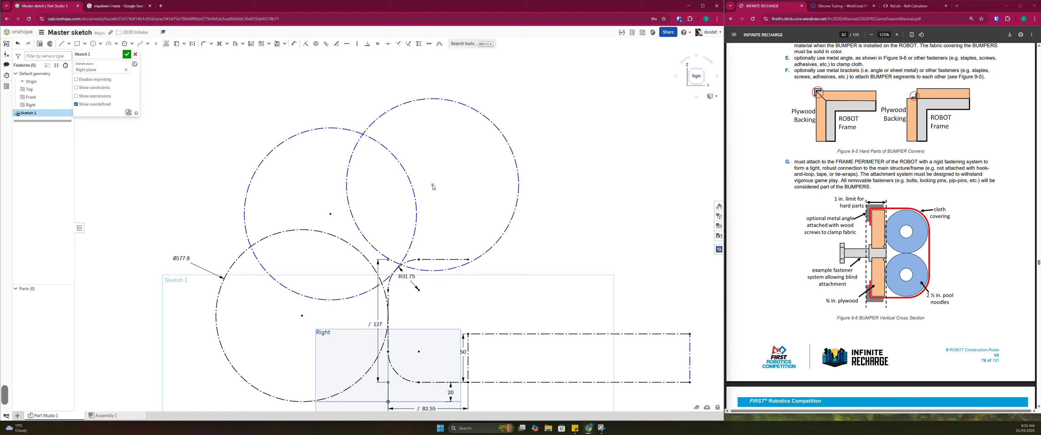
drag(433, 187, 430, 174)
key(t)
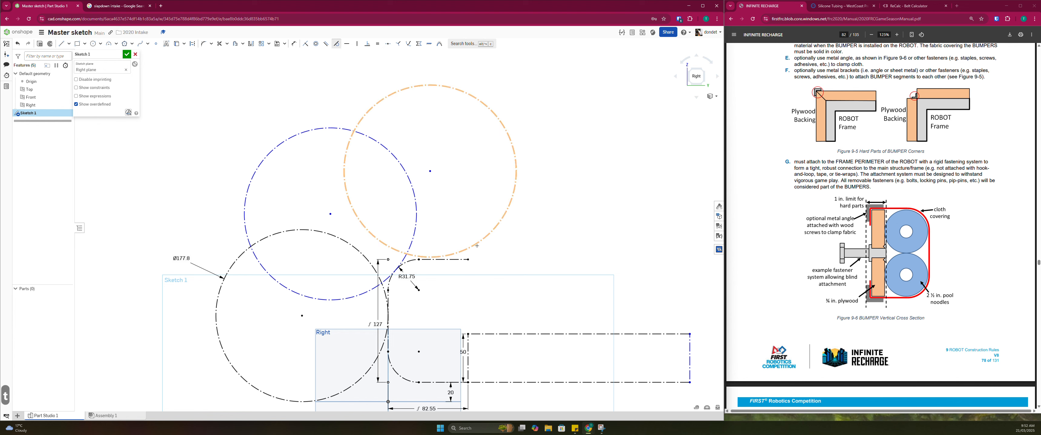
click(477, 245)
click(444, 259)
key(Escape)
key(Escape)
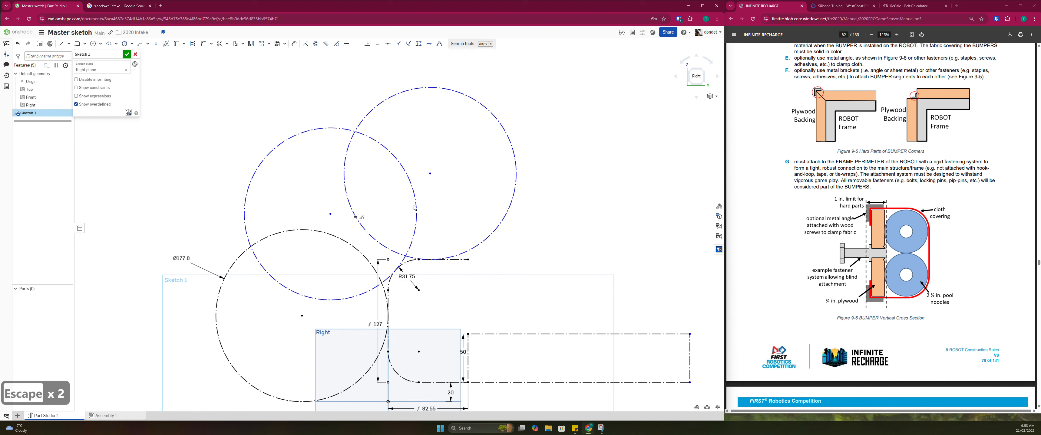
drag(431, 177, 400, 187)
Examine how the three game-piece circles sit relative to each other and to the bumper's rounded corner
scroll(436, 217, up, 1)
scroll(408, 221, down, 2)
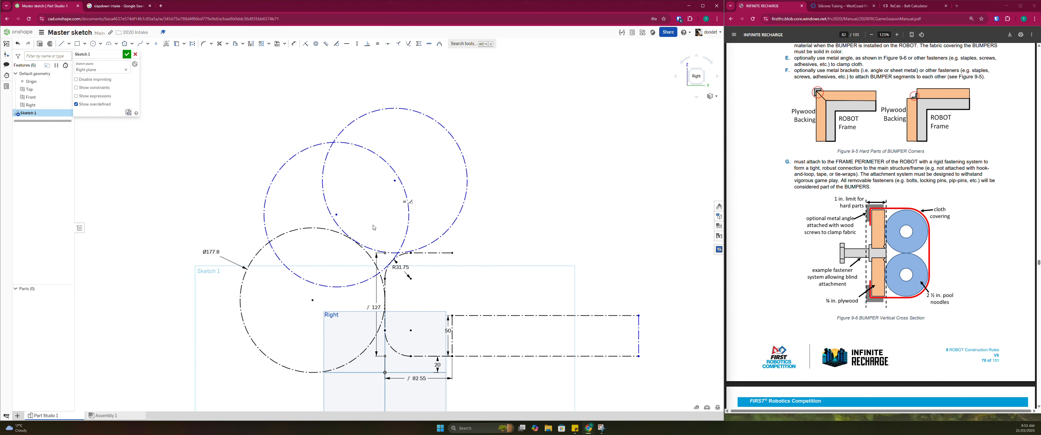
scroll(366, 237, up, 1)
scroll(386, 236, up, 2)
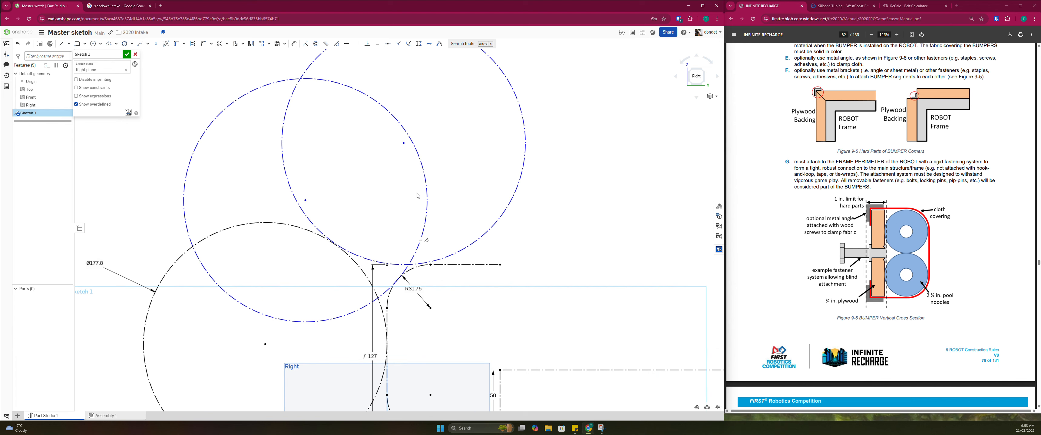
scroll(400, 202, down, 2)
scroll(410, 174, up, 1)
scroll(384, 250, up, 2)
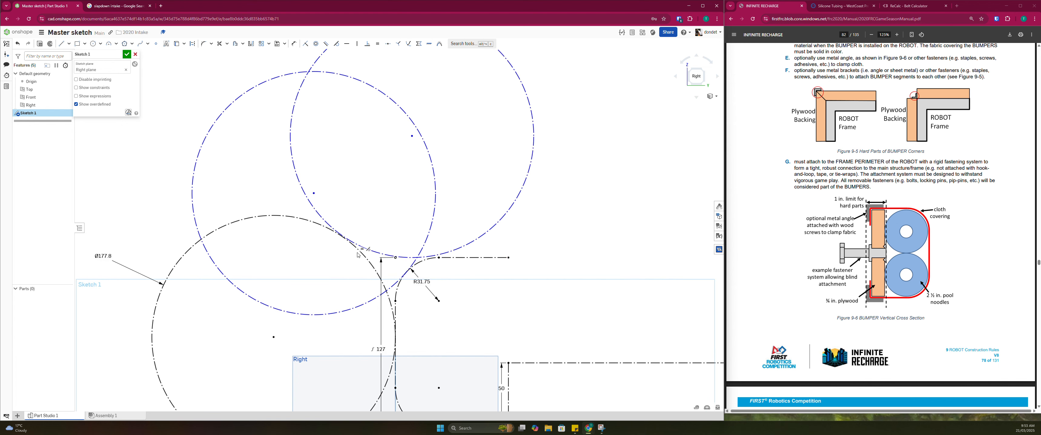
scroll(333, 232, down, 1)
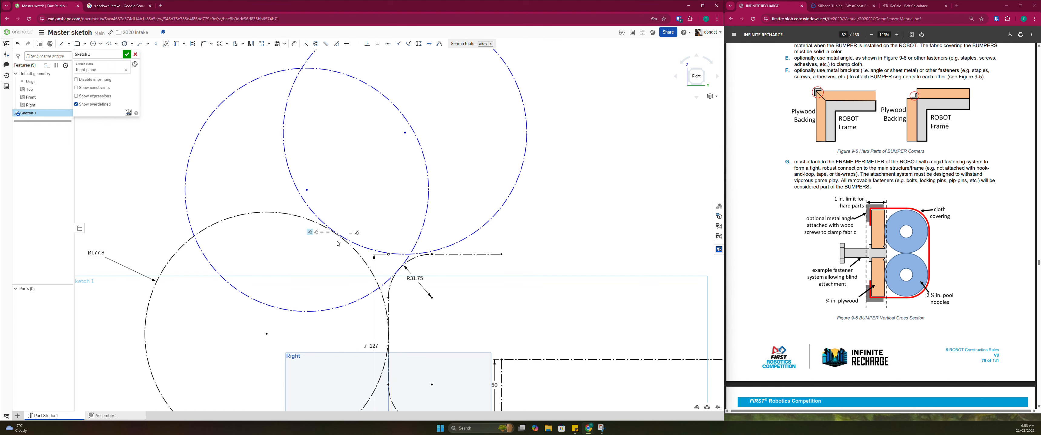
scroll(332, 237, down, 2)
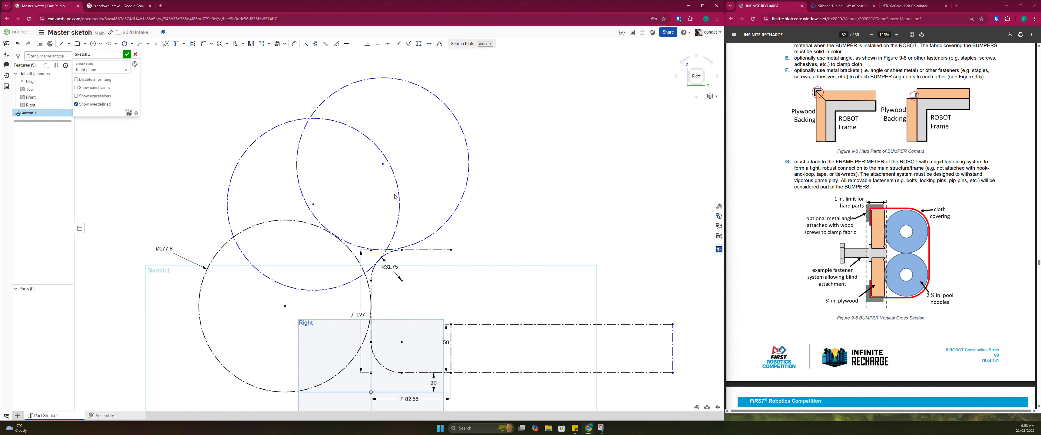
scroll(358, 258, down, 2)
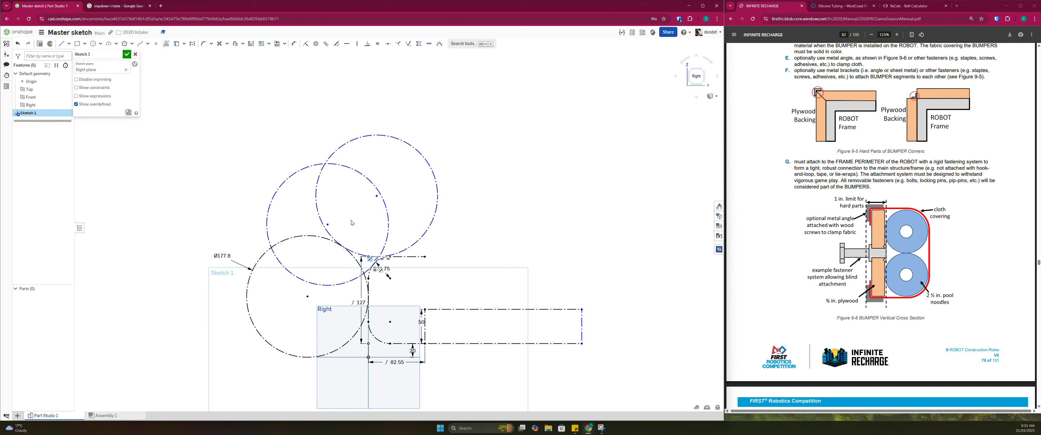
scroll(369, 219, up, 3)
scroll(405, 274, down, 3)
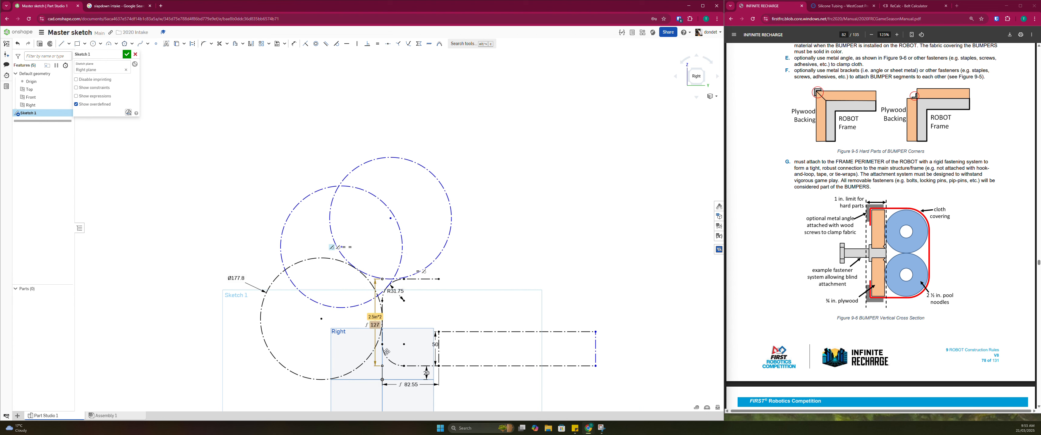
Slide the top circle's centre back and forth slightly along the bumper's top line
drag(404, 367, 419, 303)
mouse_move(390, 219)
mouse_down()
mouse_move(443, 222)
mouse_move(400, 210)
mouse_move(405, 193)
mouse_move(400, 220)
mouse_up()
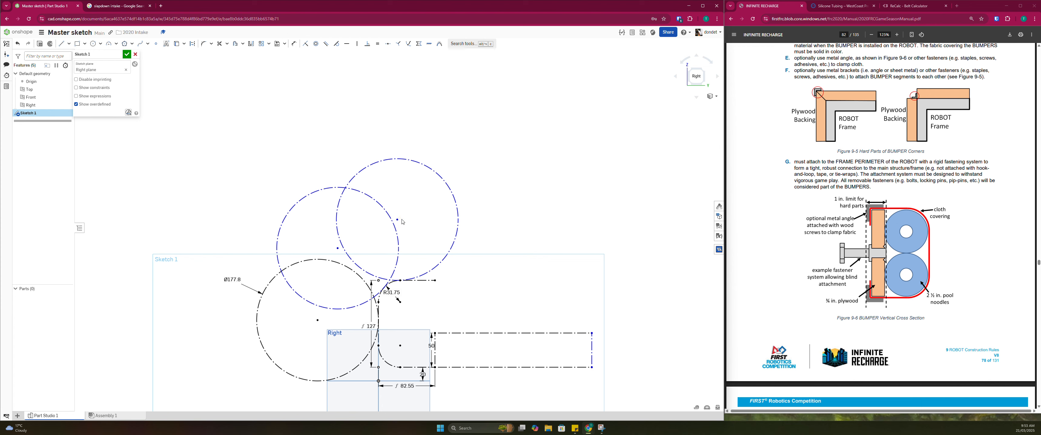
scroll(398, 223, up, 3)
mouse_move(394, 221)
mouse_down()
mouse_move(400, 214)
mouse_move(382, 227)
mouse_move(392, 239)
mouse_move(374, 241)
mouse_up()
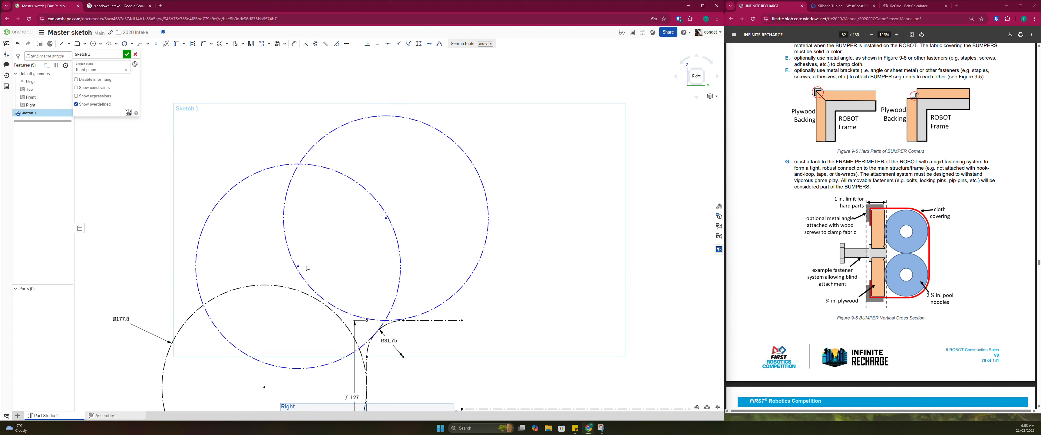
Make the middle circle's centre coincident with the lower circle, and the top circle's centre coincident with the middle circle
drag(300, 269, 287, 282)
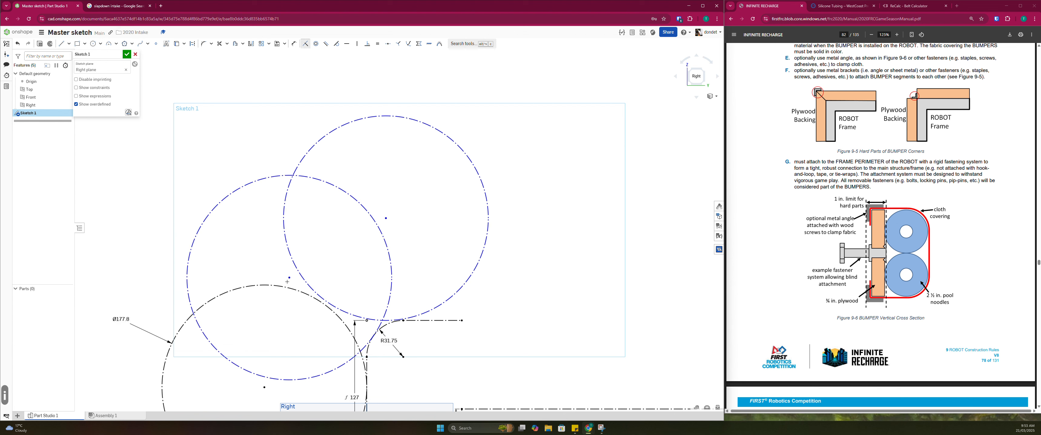
click(290, 285)
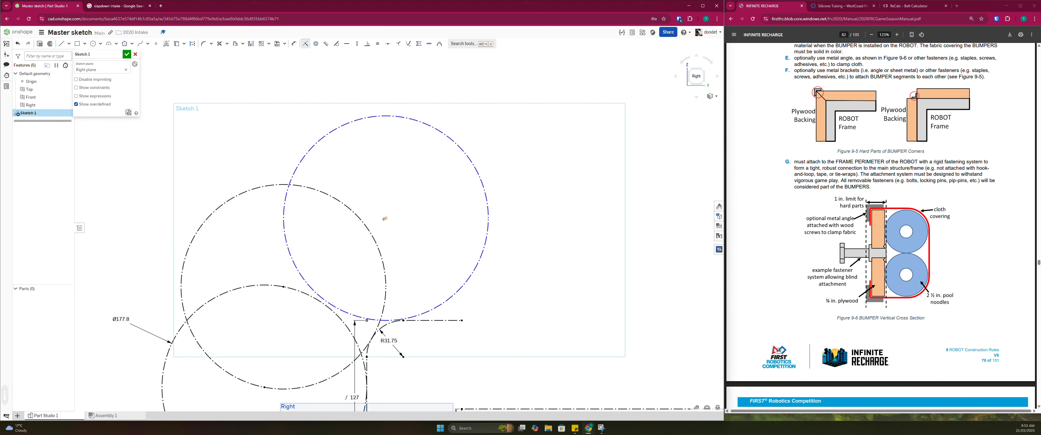
click(362, 229)
scroll(364, 251, down, 5)
key(Escape)
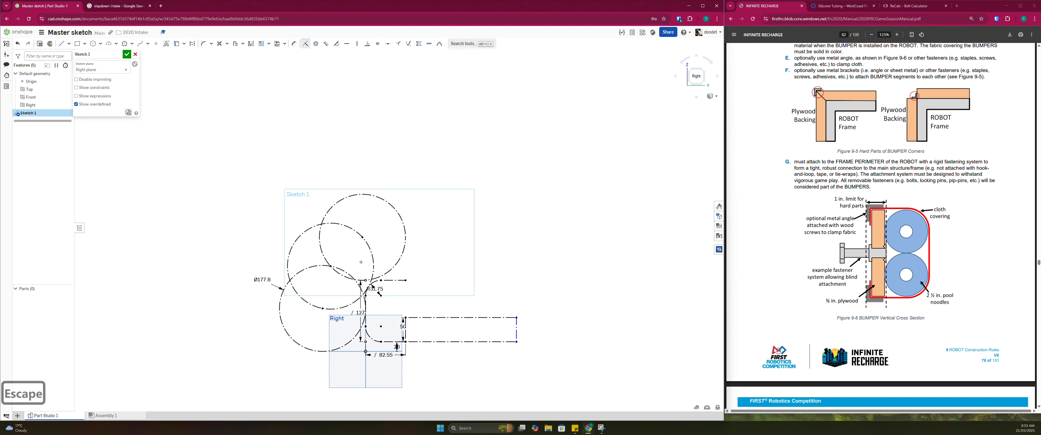
Review the chained circles around the bumper and undo the two coincident constraints on their centres
scroll(331, 282, up, 3)
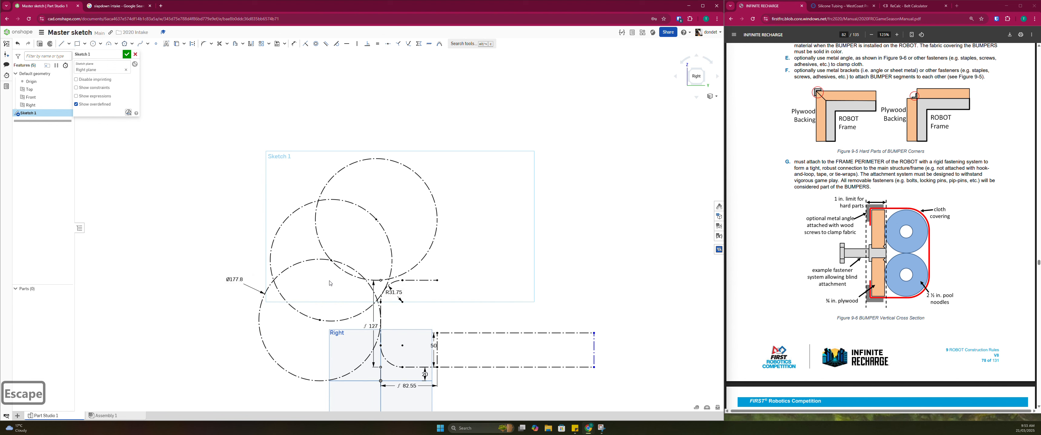
middle_drag(341, 297, 347, 282)
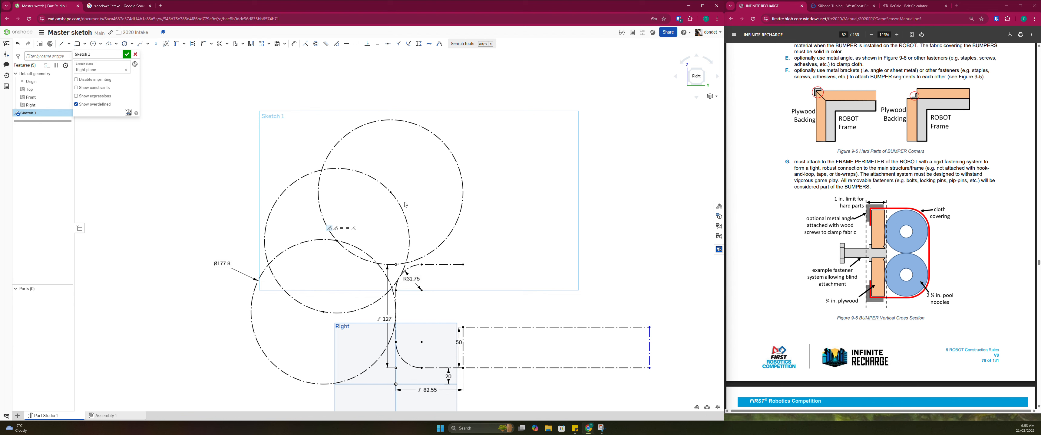
scroll(404, 211, down, 2)
scroll(405, 209, down, 2)
scroll(397, 214, up, 2)
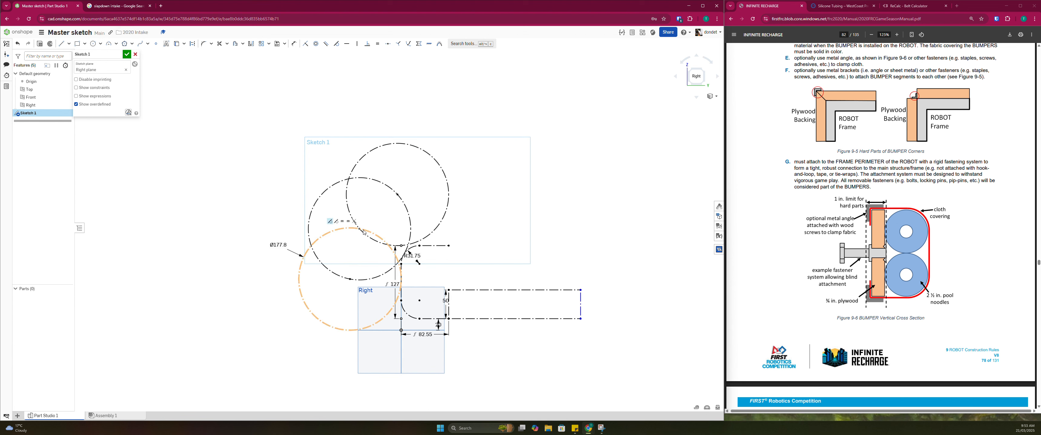
click(93, 43)
key(ctrl+z)
key(ctrl+z)
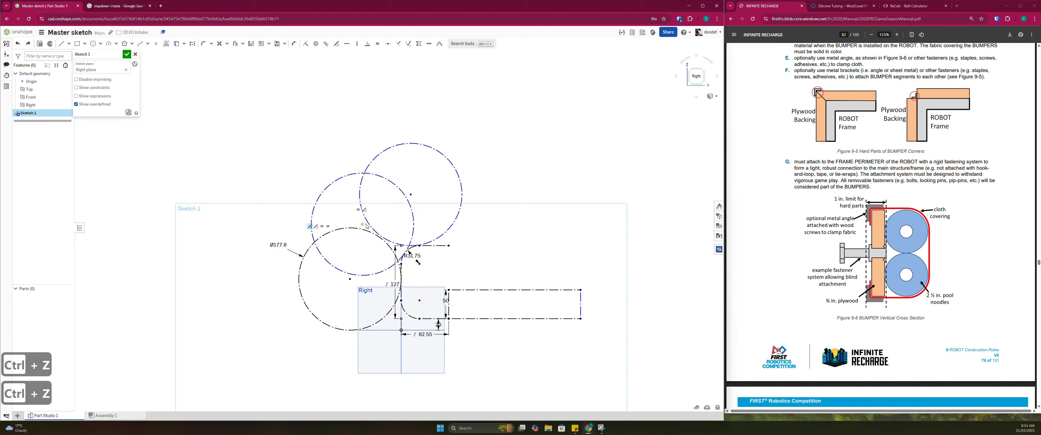
Reattach the middle circle's centre to the lower circle and the top circle's centre to the middle circle using coincident constraints
mouse_move(362, 225)
mouse_down()
mouse_move(355, 238)
mouse_move(358, 229)
mouse_up()
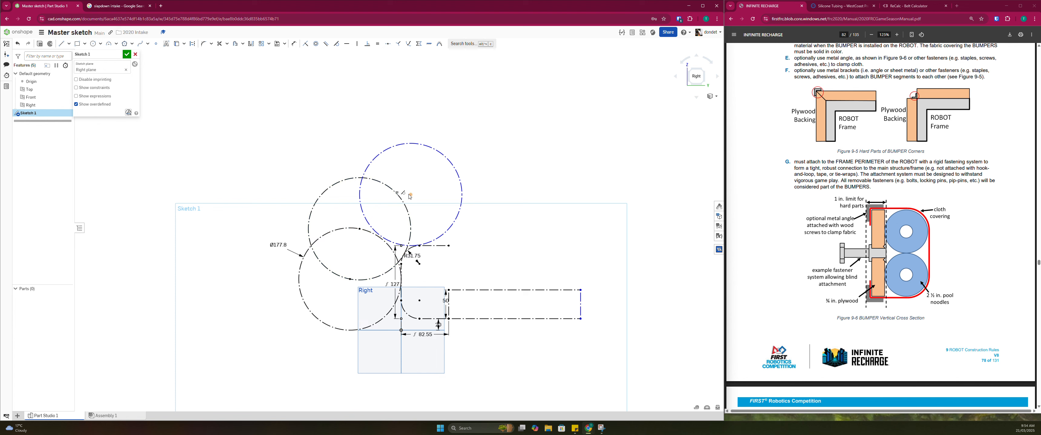
drag(409, 195, 400, 195)
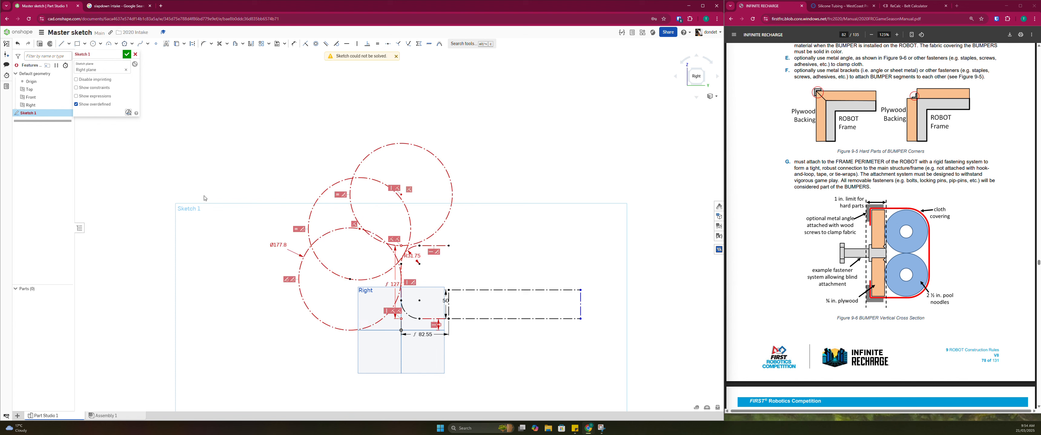
key(ctrl+z)
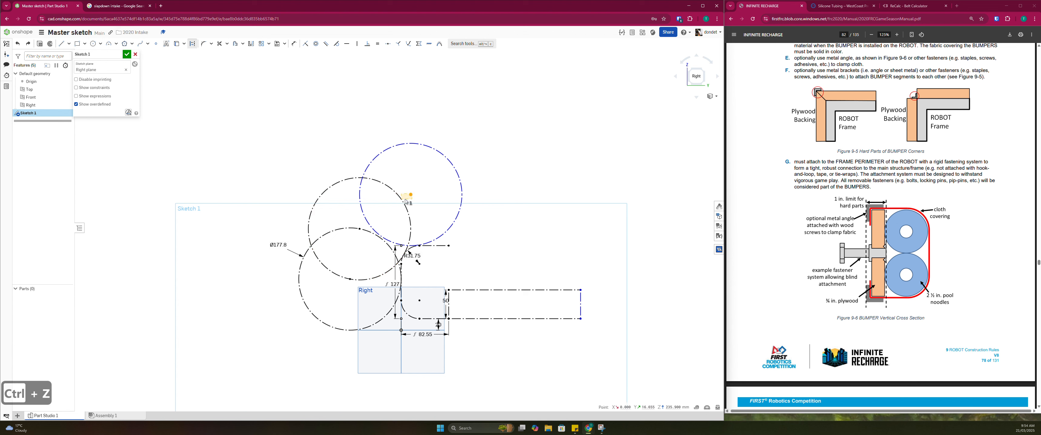
key(i)
click(402, 197)
key(Escape)
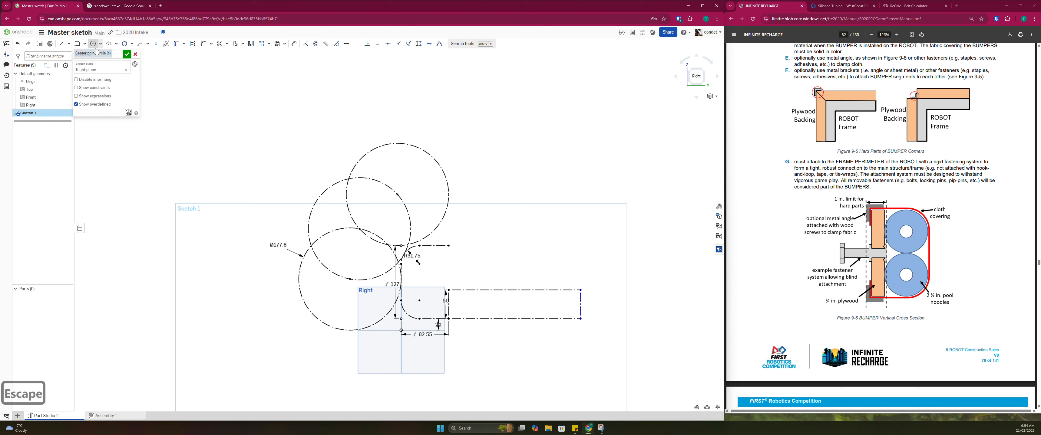
Draw a solid circle about 42 mm in diameter beside the middle and lower circles, and move it close to their outer intersection
scroll(301, 239, up, 3)
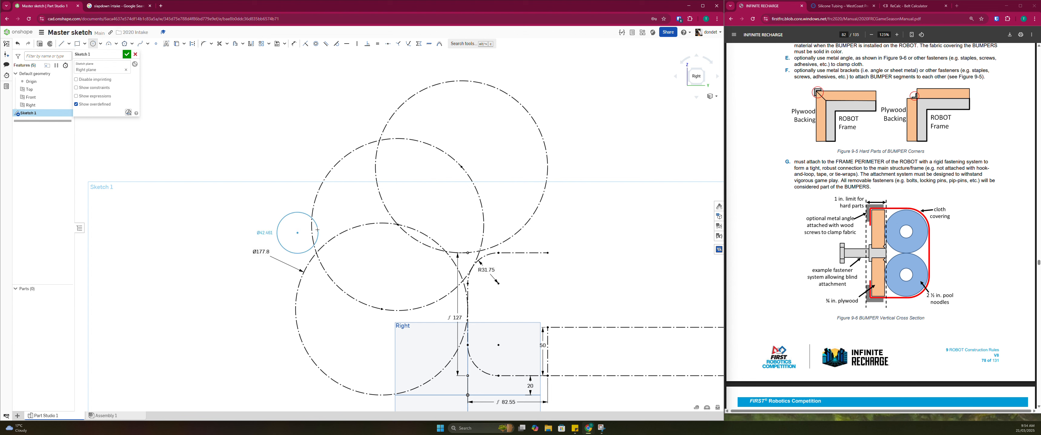
click(318, 230)
key(Escape)
key(Escape)
mouse_move(298, 234)
mouse_down()
mouse_move(317, 228)
mouse_move(302, 239)
mouse_up()
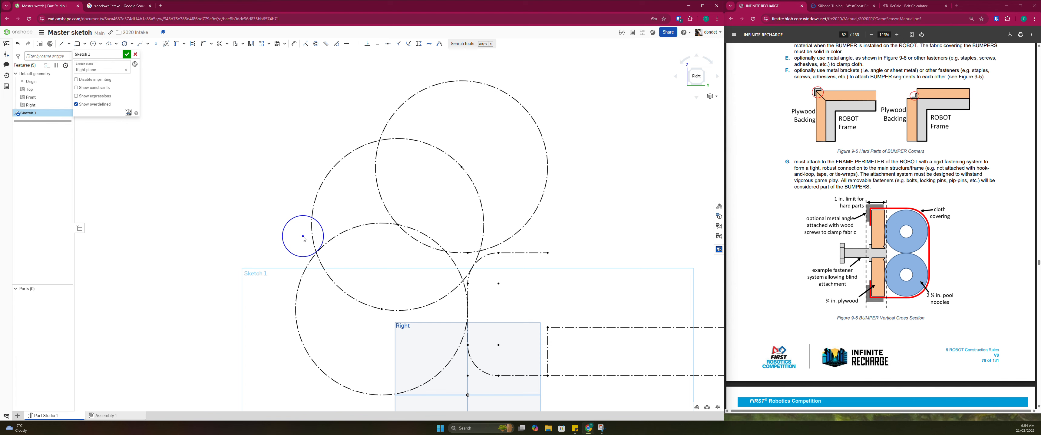
Adjust the small roller circle's position beside the middle and lower circles, and convert it to construction geometry
drag(304, 239, 304, 239)
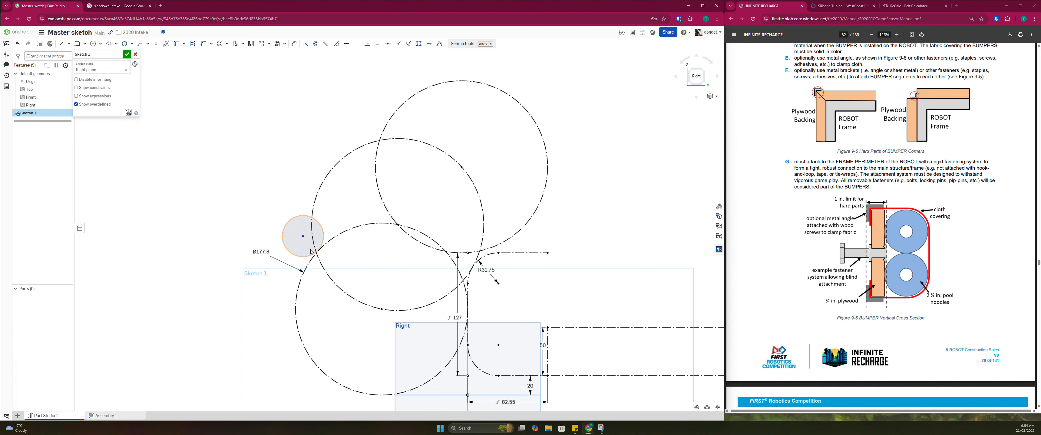
scroll(309, 254, up, 4)
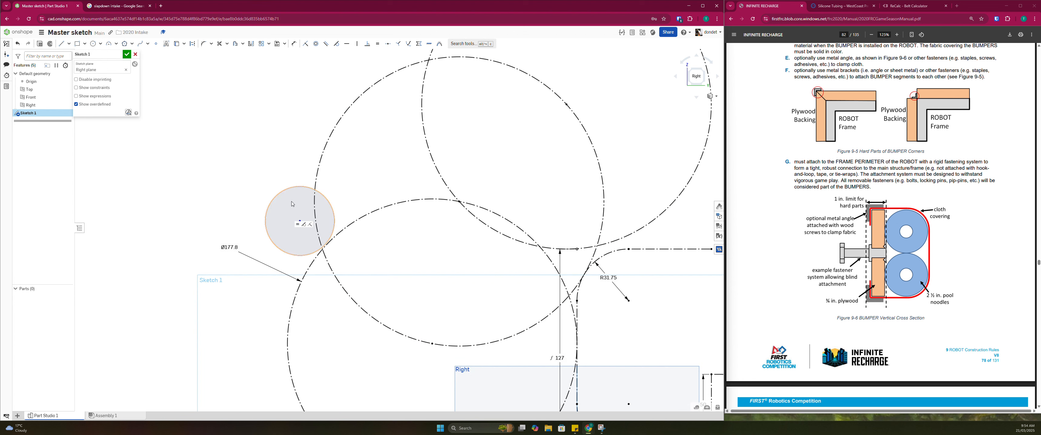
drag(299, 222, 303, 239)
scroll(303, 239, down, 5)
scroll(297, 224, up, 3)
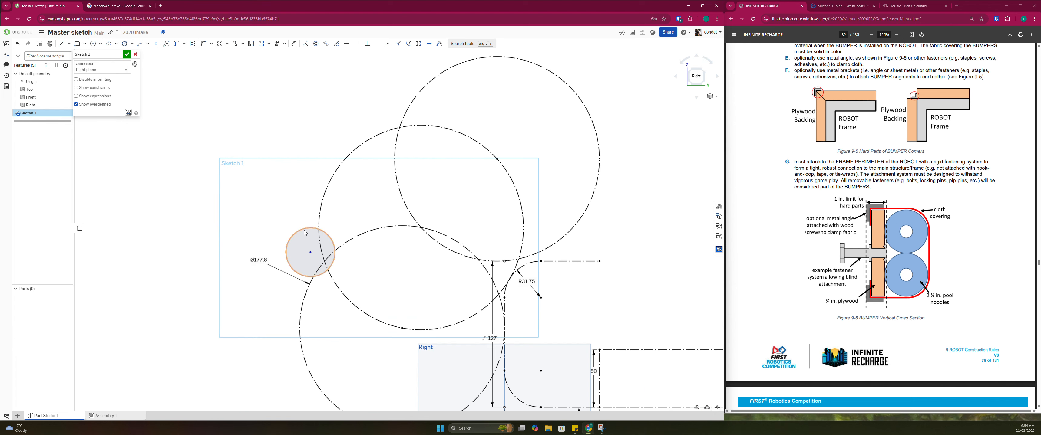
click(304, 231)
key(q)
click(250, 218)
scroll(250, 218, down, 4)
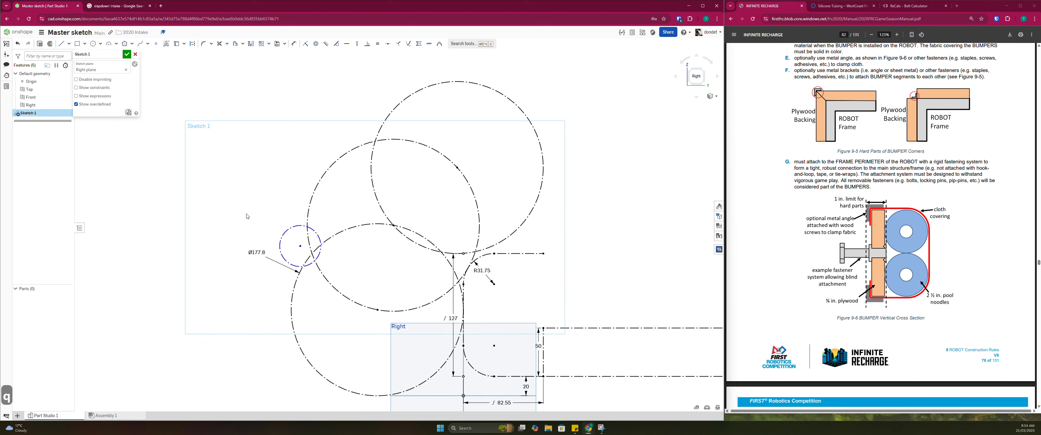
scroll(279, 231, up, 5)
scroll(275, 241, down, 5)
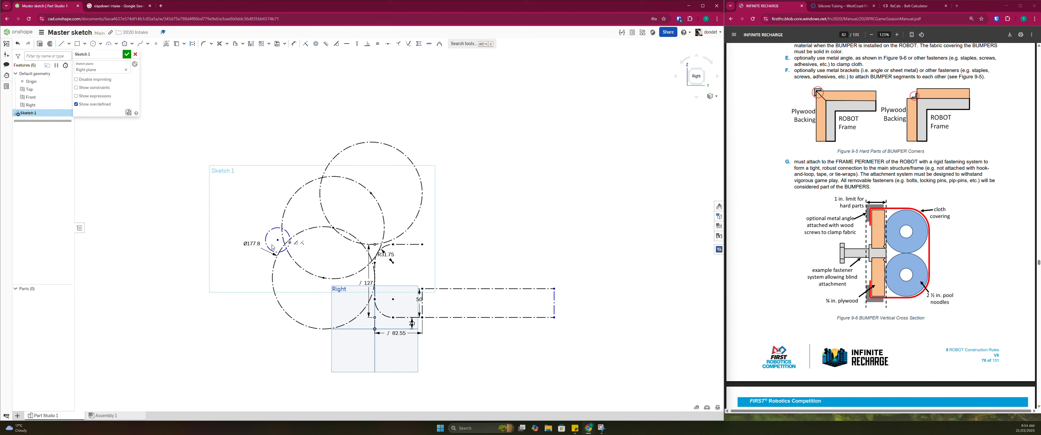
scroll(282, 253, up, 6)
click(298, 257)
key(d)
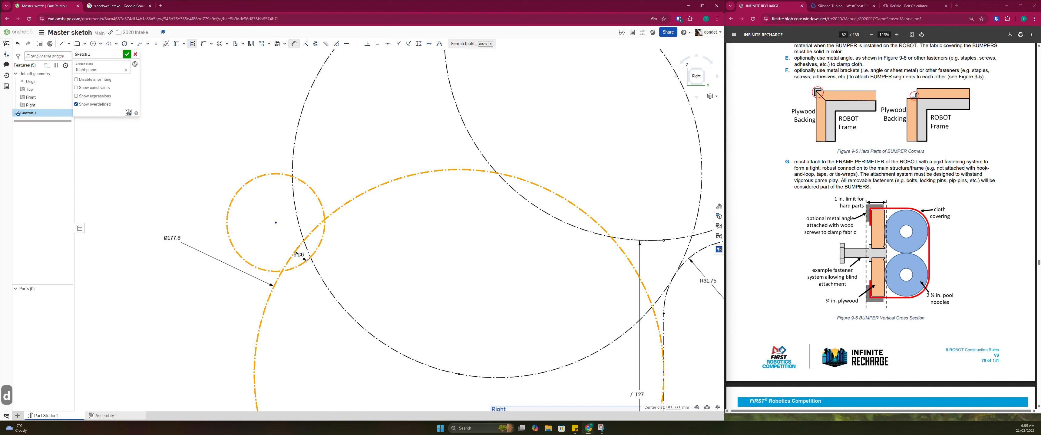
key(Escape)
Dimension the small roller circle's centre 155 mm vertically above the Top plane line
scroll(292, 241, down, 5)
scroll(293, 241, down, 1)
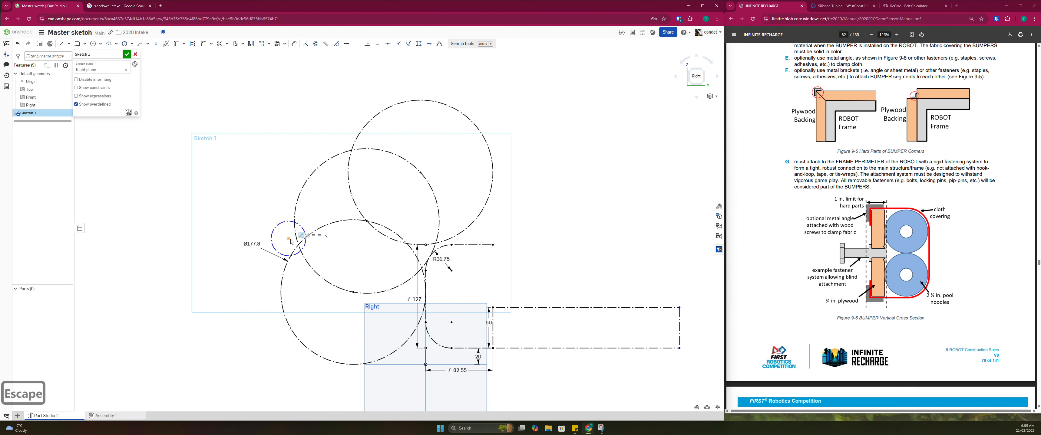
key(d)
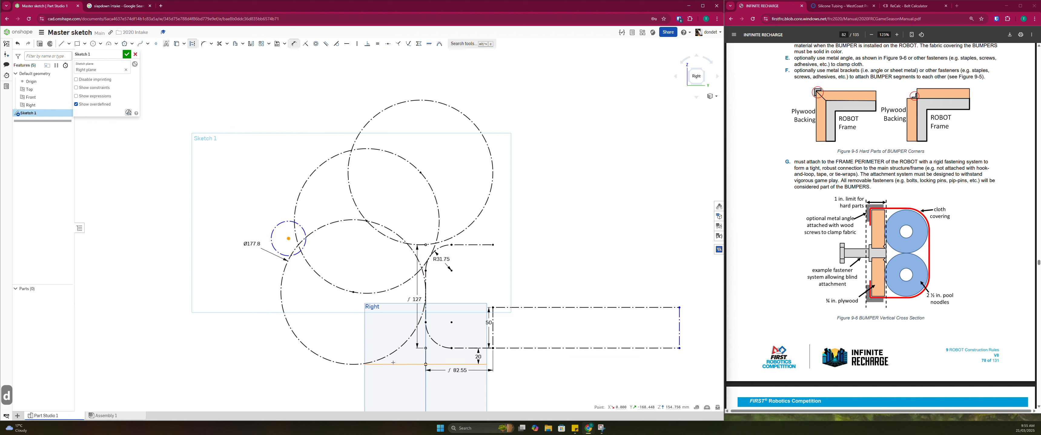
click(382, 365)
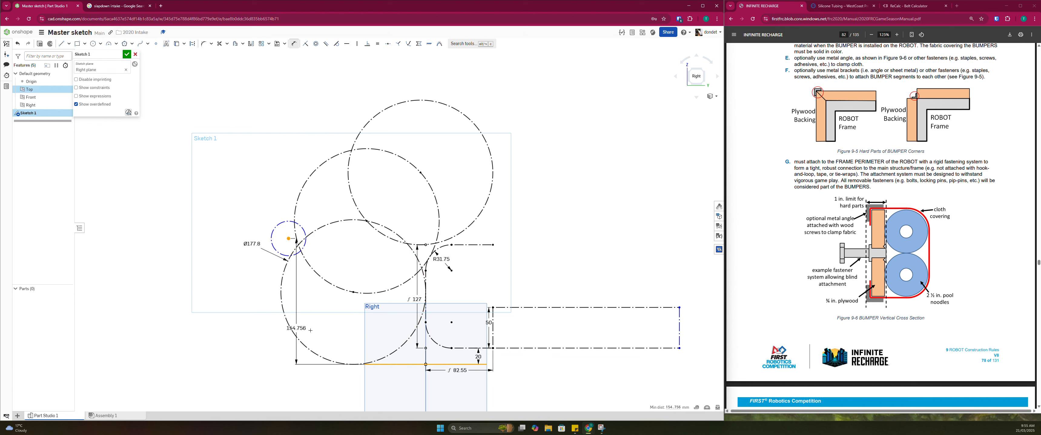
click(199, 308)
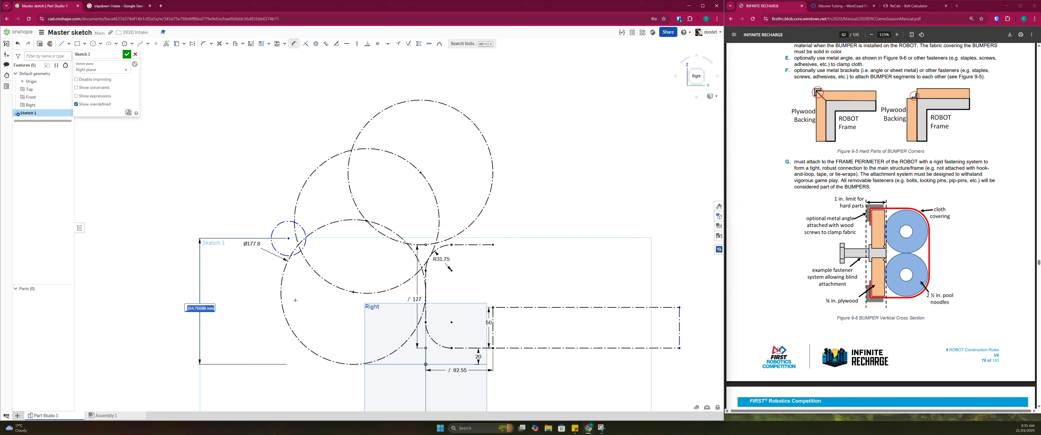
text(150)
key(BackSpace)
key(BackSpace)
key(Escape)
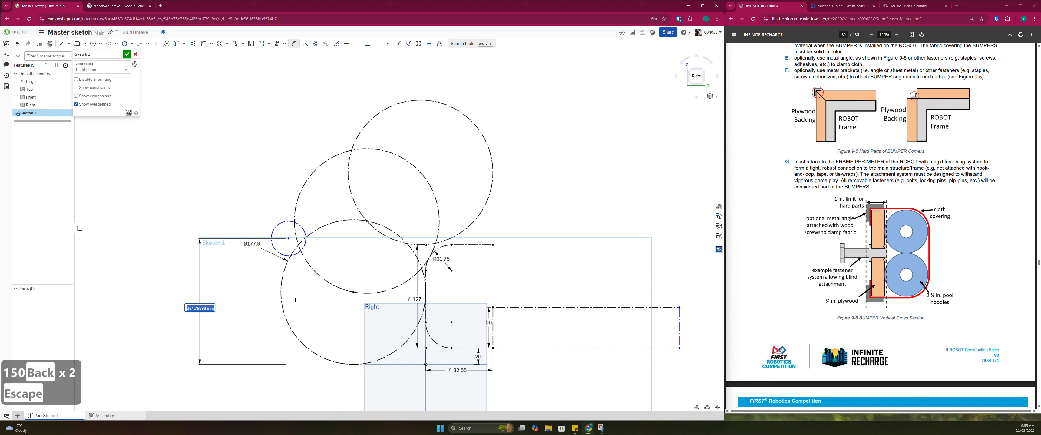
text(155)
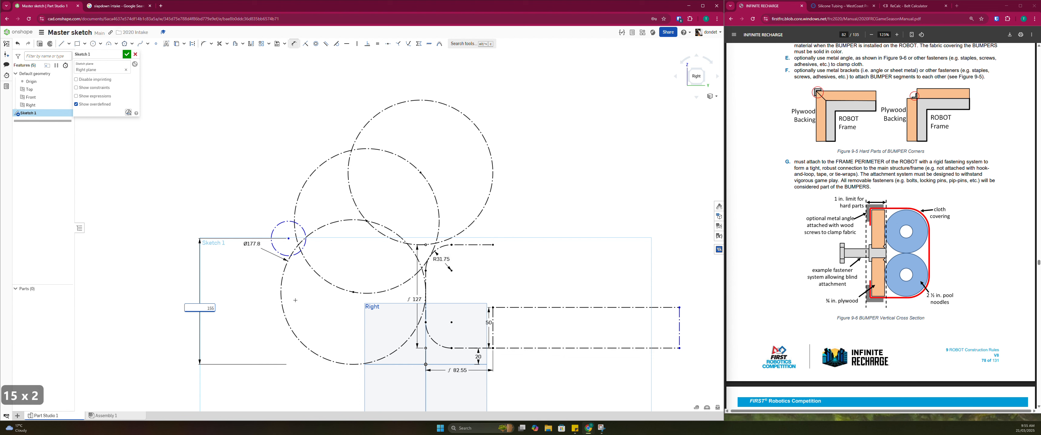
key(Return)
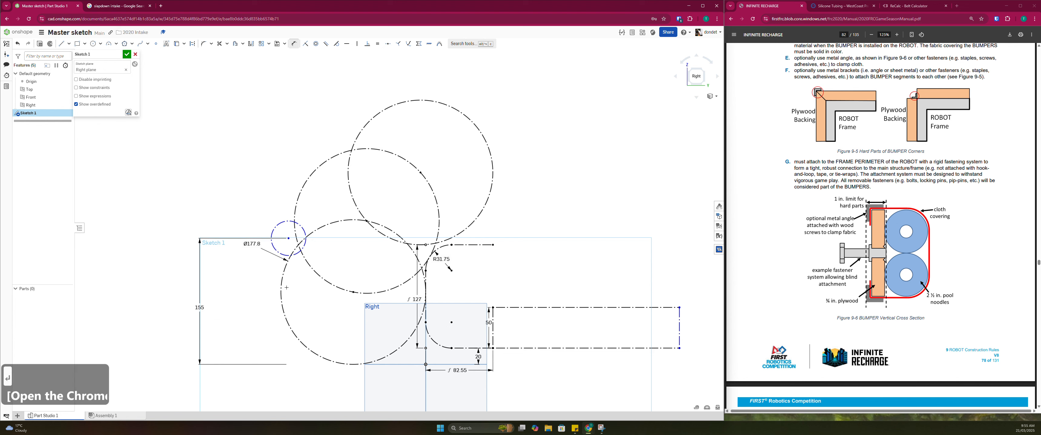
key(Escape)
key(Escape)
key(Escape)
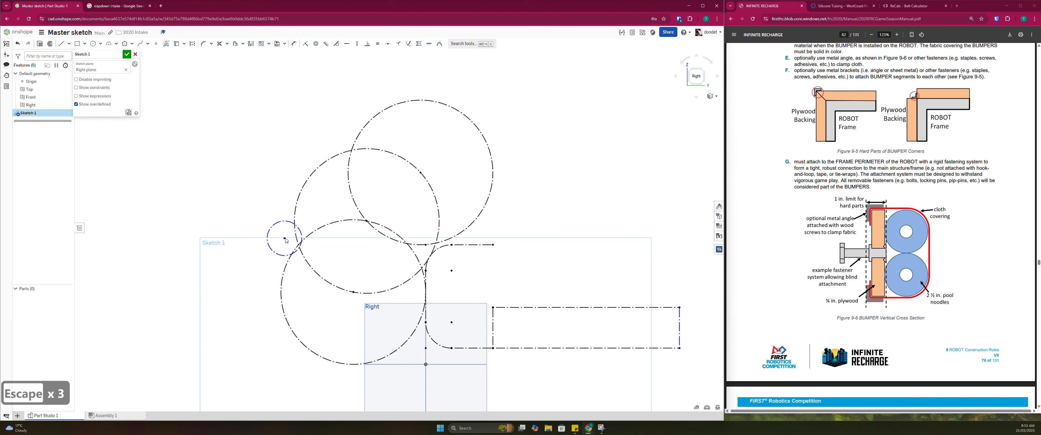
Dimension the small roller circle's centre 170 mm horizontally from the origin
key(d)
click(286, 239)
click(425, 365)
click(346, 400)
text(170)
key(Return)
scroll(317, 307, down, 3)
middle_drag(316, 299, 309, 278)
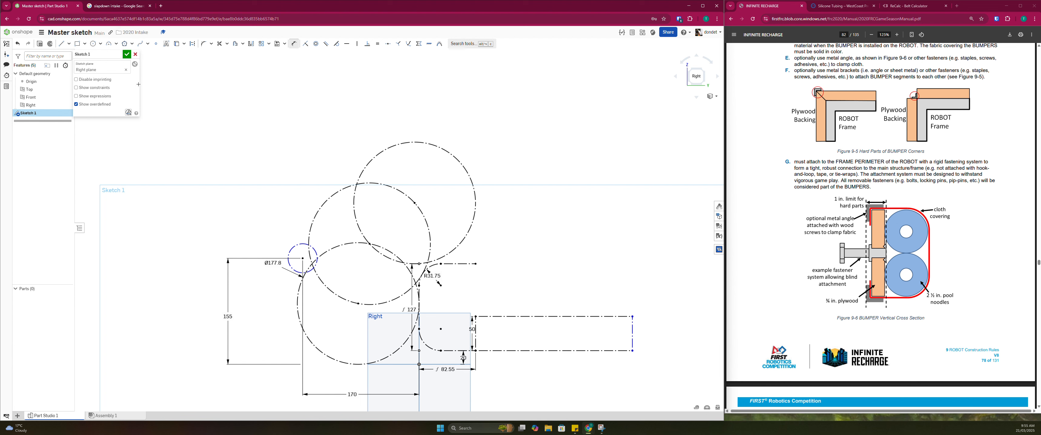
Draw a second roller circle about 39 mm in diameter near the outer intersection of the top and middle circles, as construction geometry
click(93, 43)
click(350, 175)
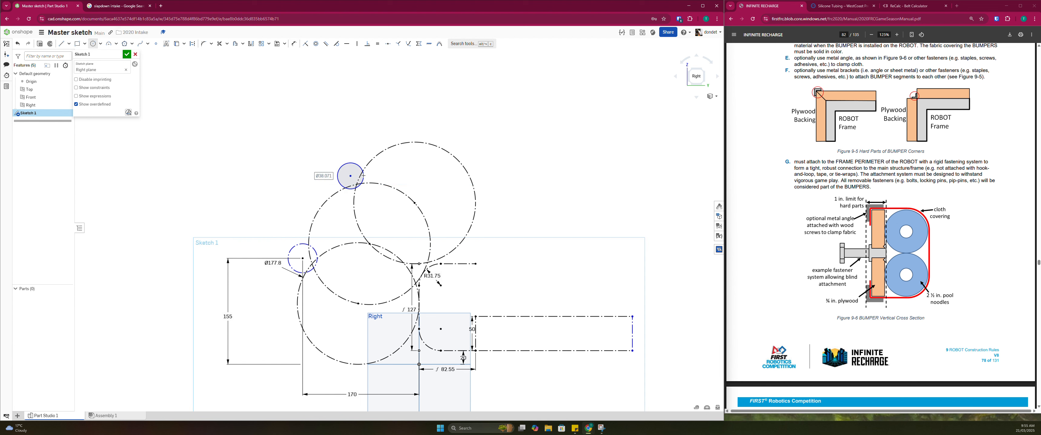
click(363, 175)
key(Escape)
key(Escape)
scroll(350, 176, up, 3)
click(351, 153)
key(q)
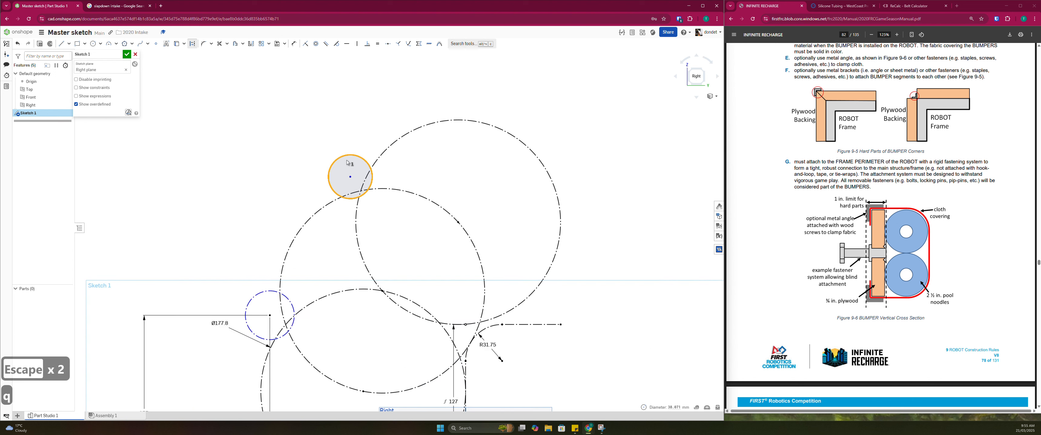
Add a diameter dimension to the lower small roller circle, accepting its drawn size
scroll(316, 189, down, 5)
key(d)
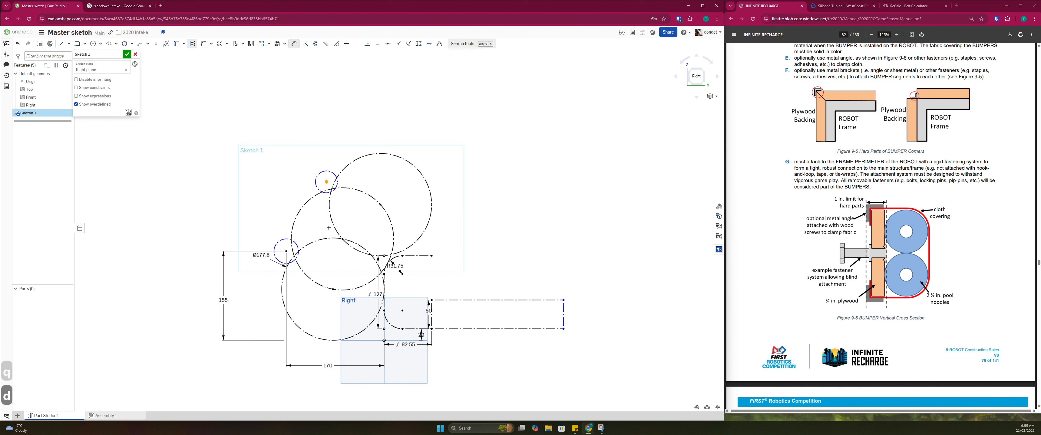
key(Escape)
key(d)
key(Escape)
key(d)
click(285, 240)
click(256, 232)
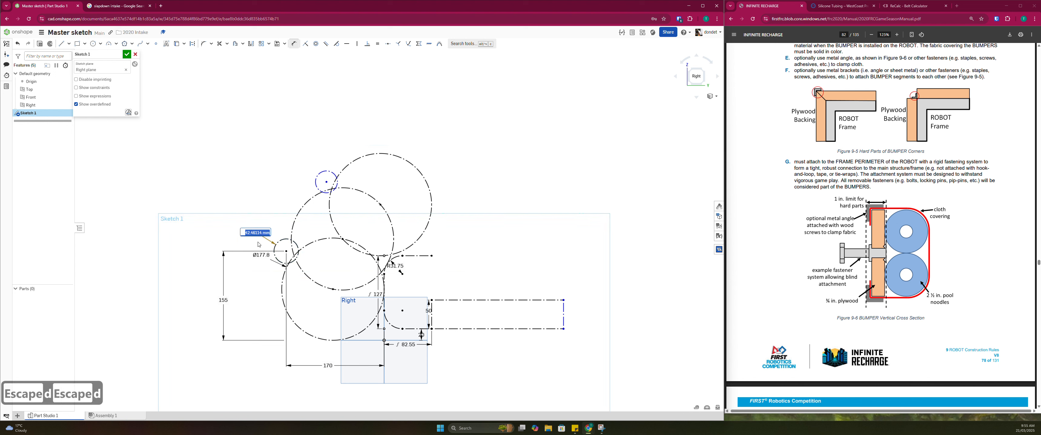
key(Return)
scroll(286, 254, up, 3)
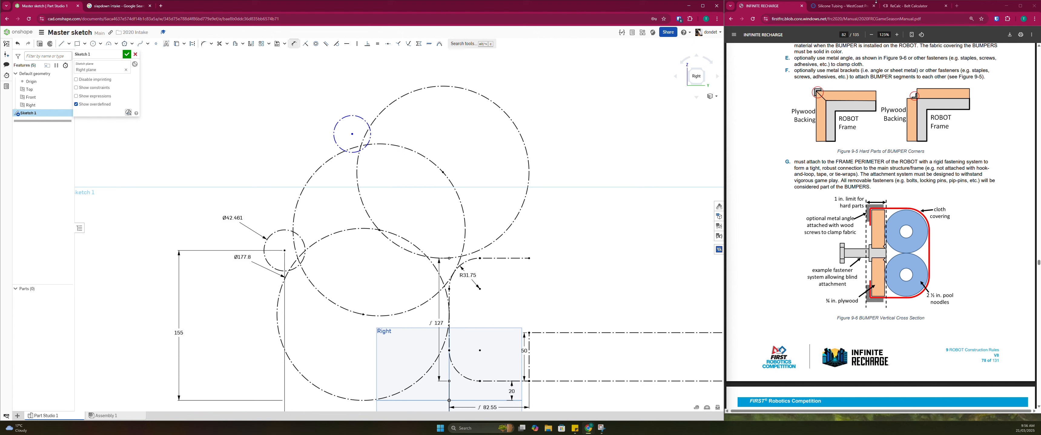
Switch to the WestCoast Products store and open the Straight Solid Core Flex Wheels product from its home page
click(876, 2)
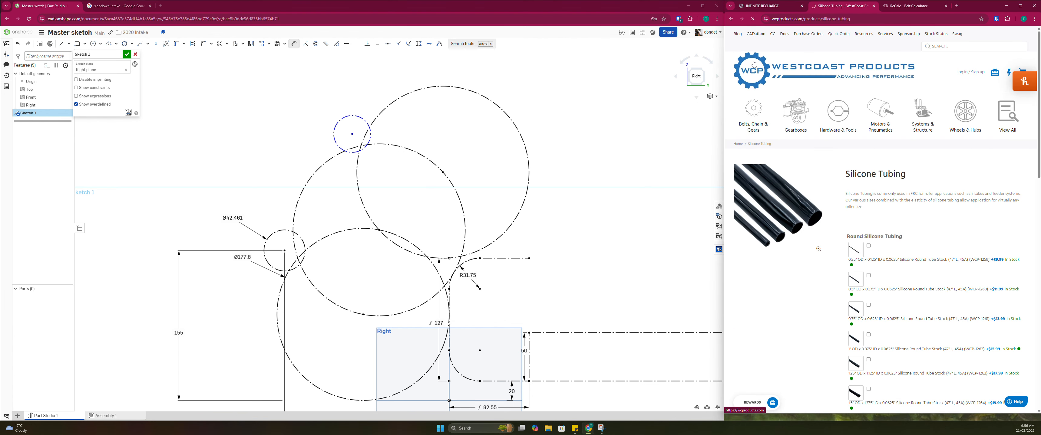
click(754, 64)
scroll(883, 252, down, 5)
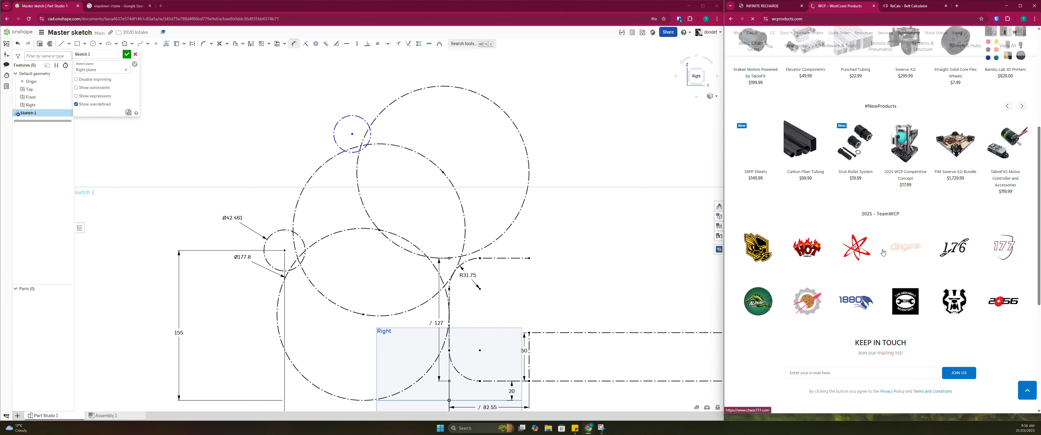
scroll(883, 253, up, 6)
click(954, 240)
double_click(956, 309)
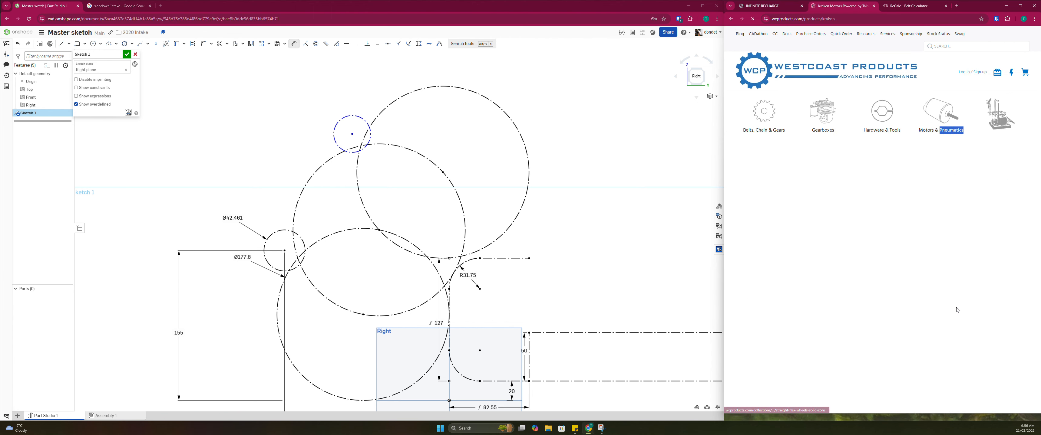
click(826, 81)
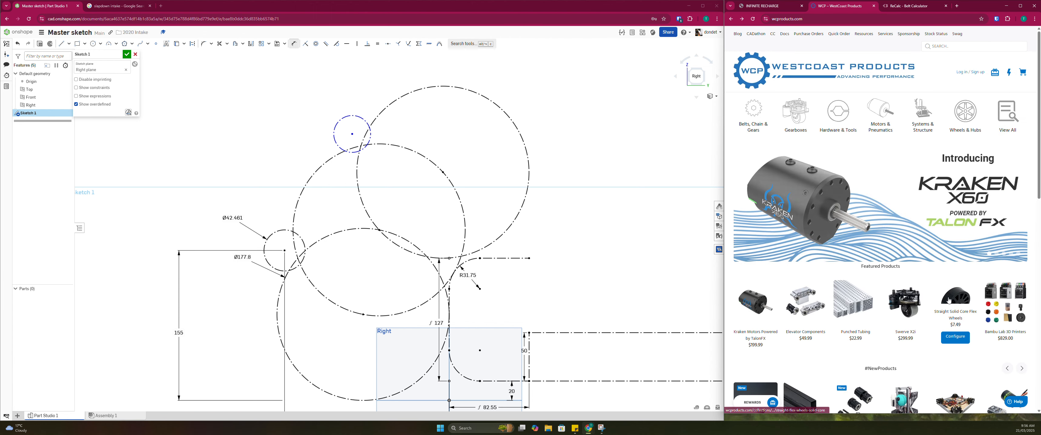
click(905, 275)
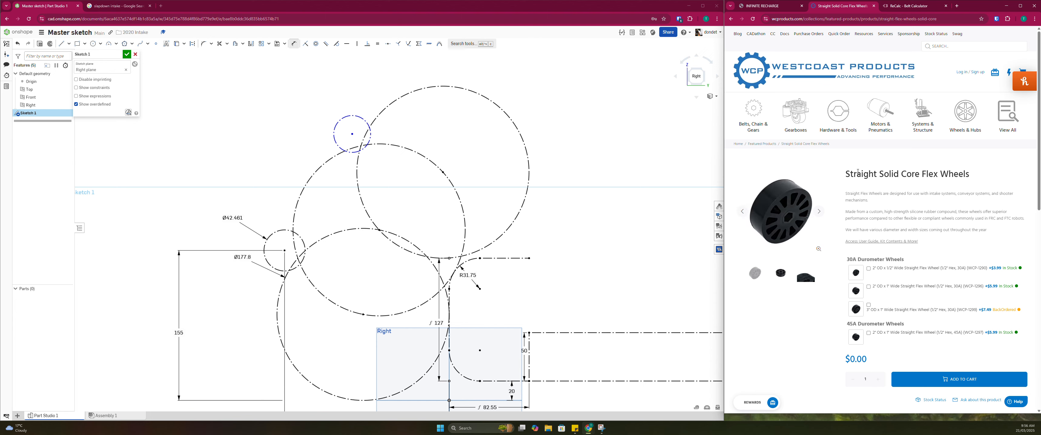
Examine the flex wheel diameters, widths and durometers, and open the related Silicone Tubing product page
scroll(858, 146, down, 15)
scroll(873, 177, up, 6)
scroll(880, 198, down, 6)
scroll(878, 190, up, 20)
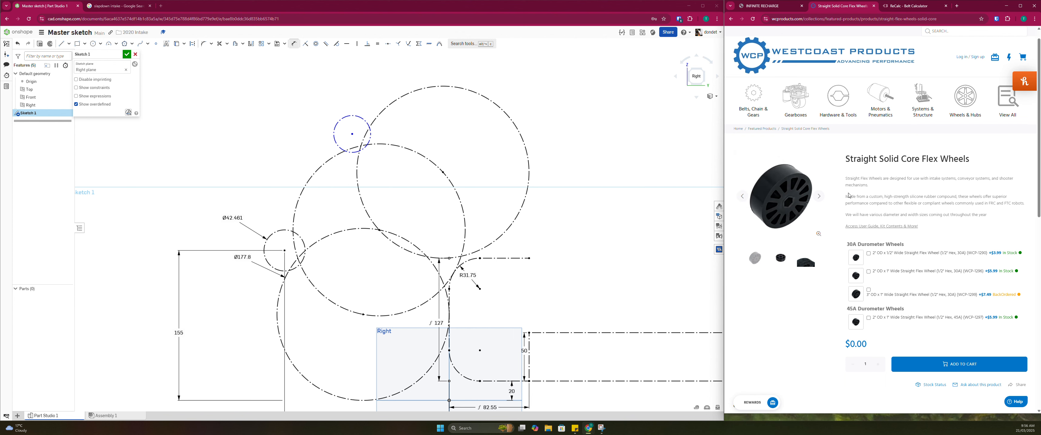
scroll(847, 195, down, 6)
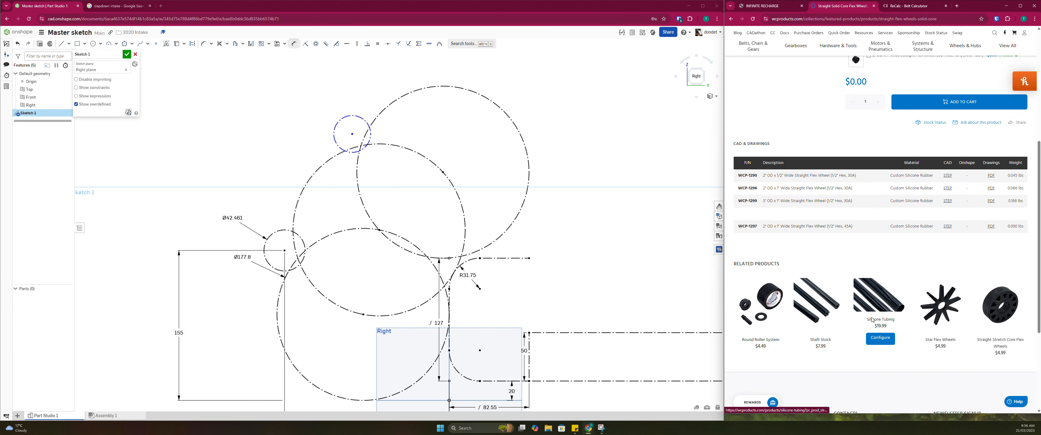
click(897, 343)
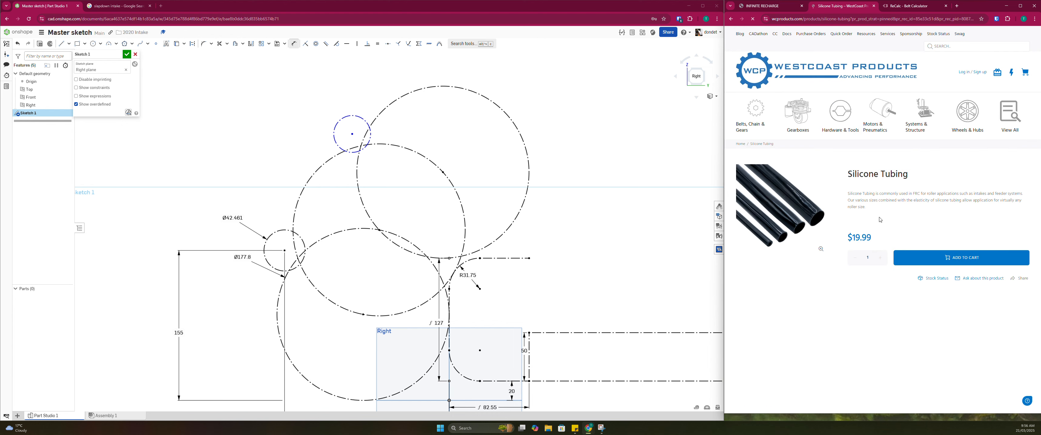
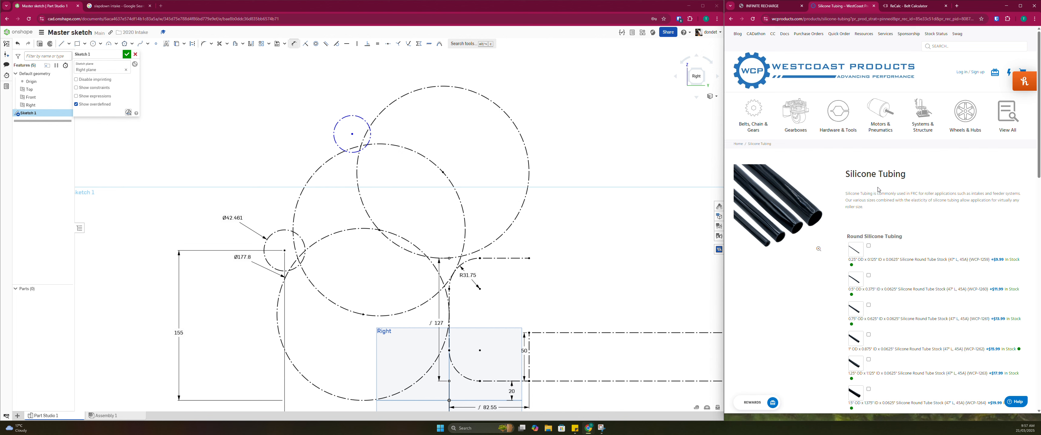
Examine the round silicone tubing sizes, selecting and clearing the 1" OD option
scroll(878, 190, down, 4)
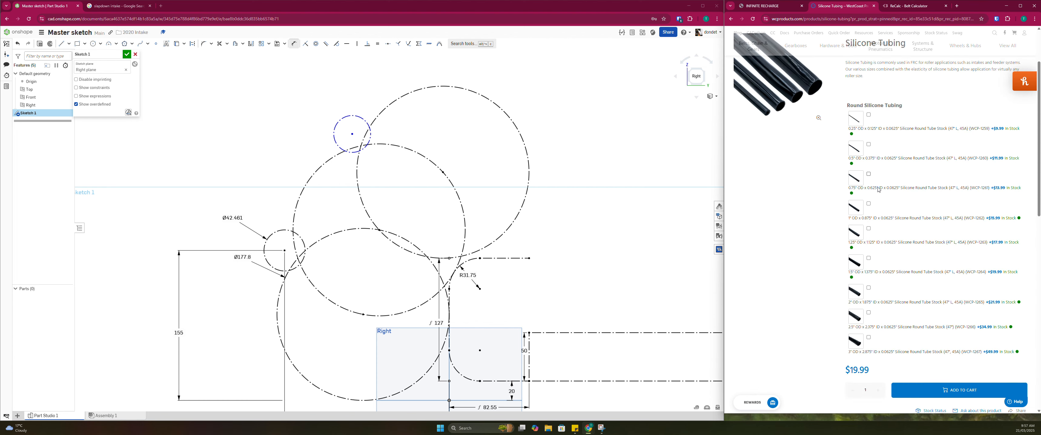
scroll(879, 190, up, 3)
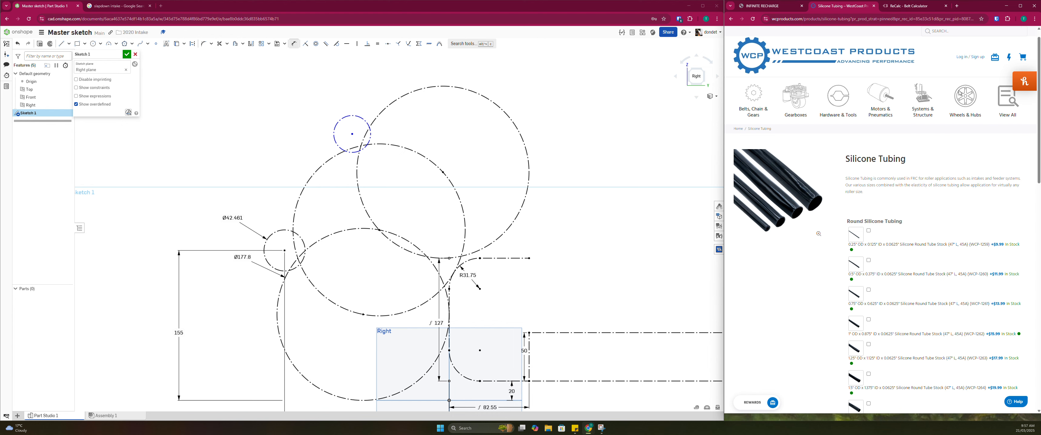
scroll(874, 303, down, 3)
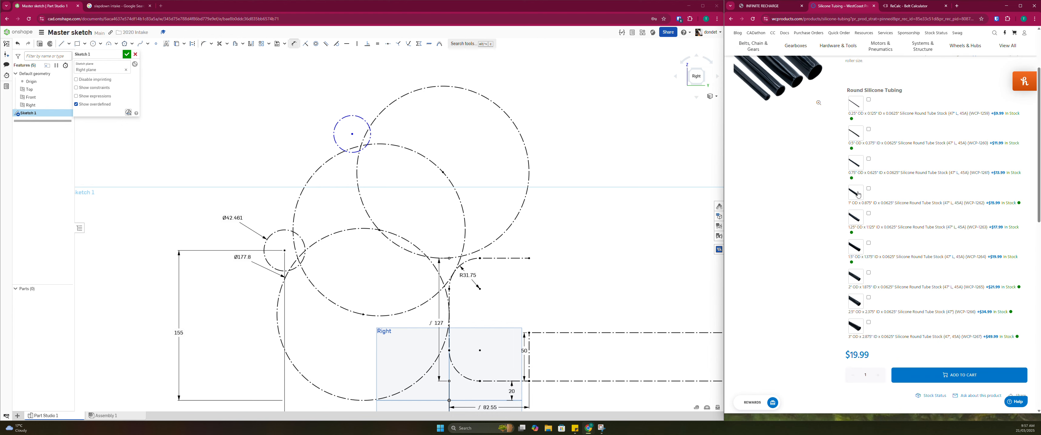
mouse_move(849, 204)
mouse_down()
mouse_move(869, 205)
mouse_move(855, 206)
mouse_up()
click(860, 206)
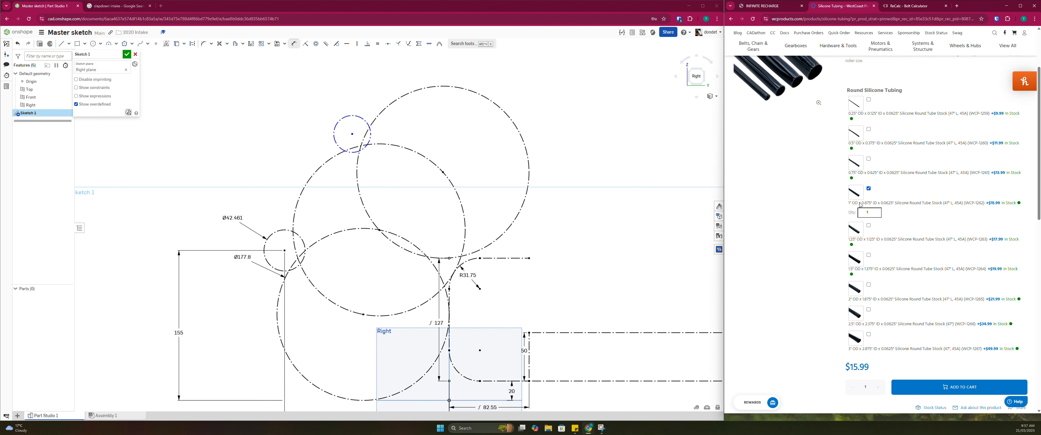
click(858, 204)
scroll(861, 201, up, 4)
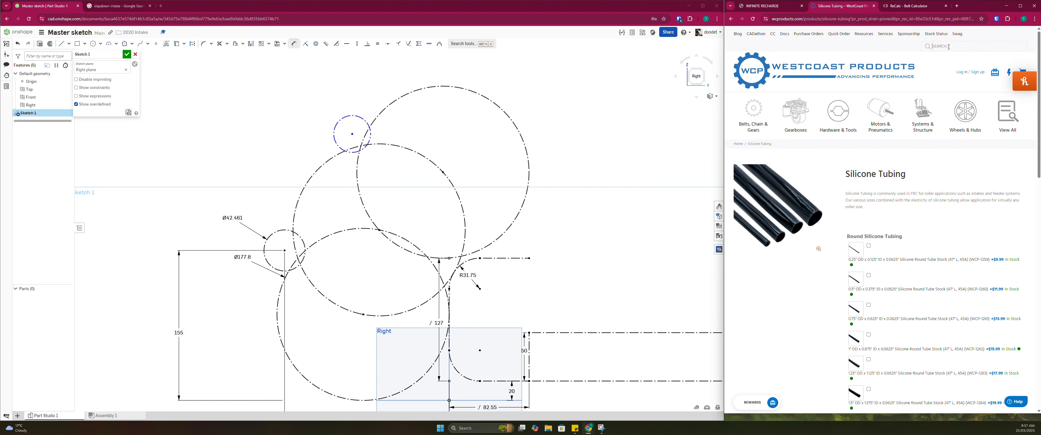
Search the store for "polycarbonate tubing", check the Plastic Sheets product, and return to the Silicone Tubing page
text(polycarbon)
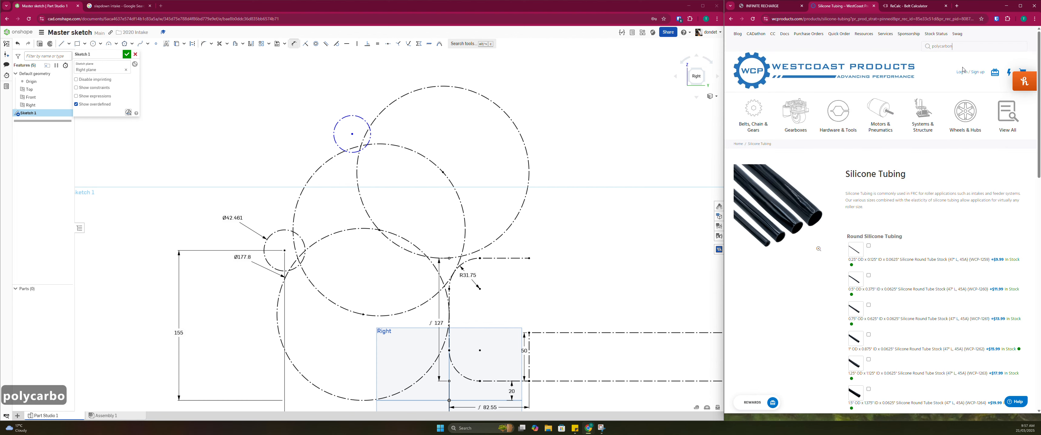
text(ate tubing)
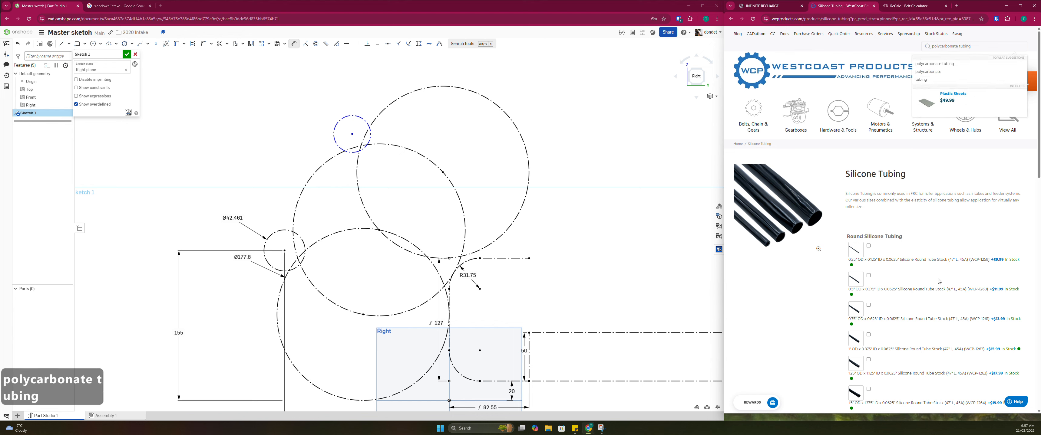
key(Return)
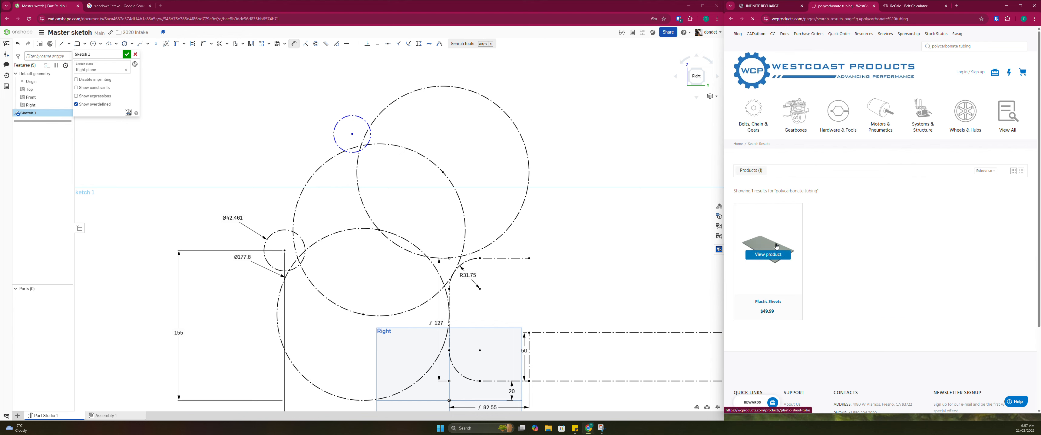
click(775, 248)
scroll(912, 179, down, 5)
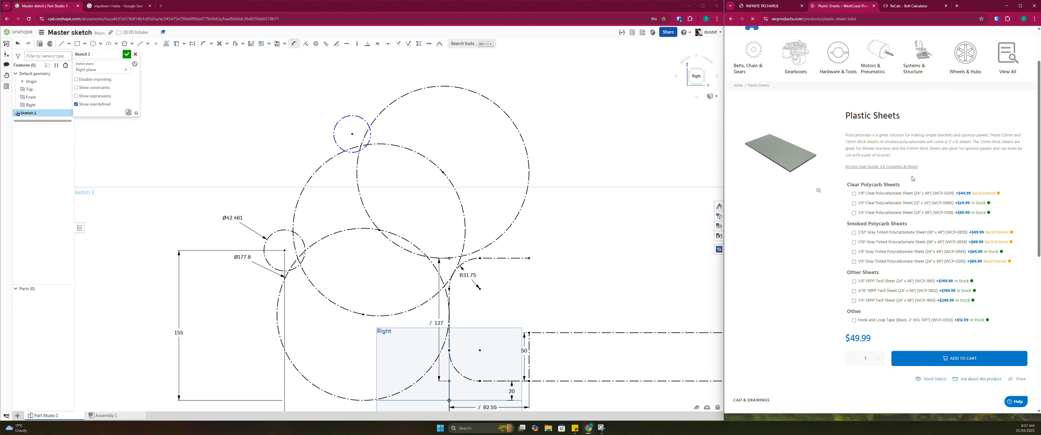
scroll(877, 203, up, 3)
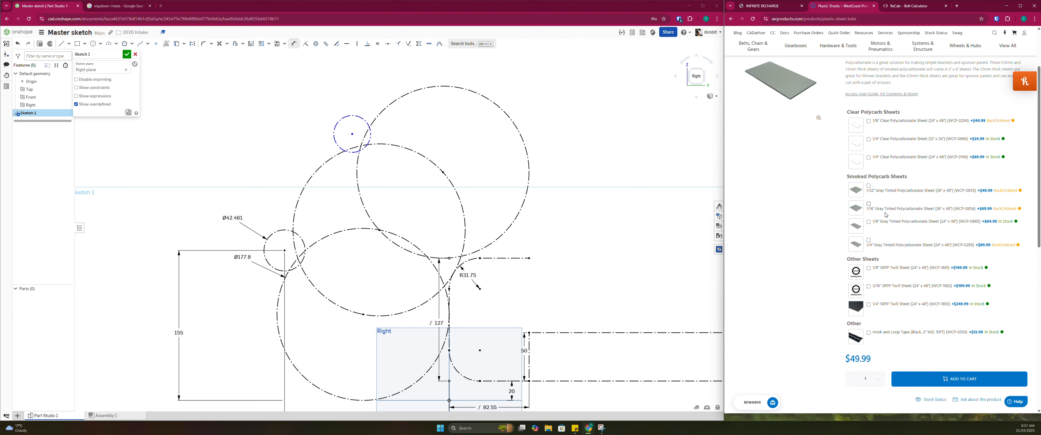
scroll(873, 158, down, 5)
key(alt+Left)
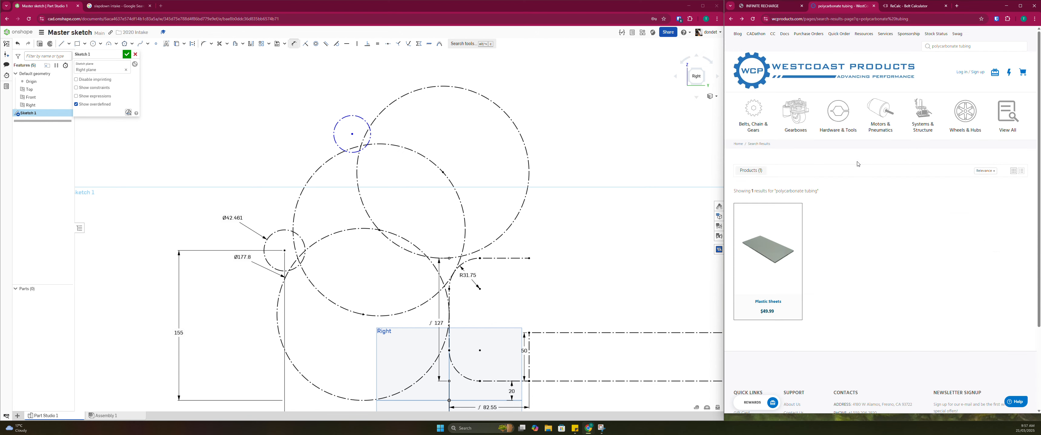
key(alt+Left)
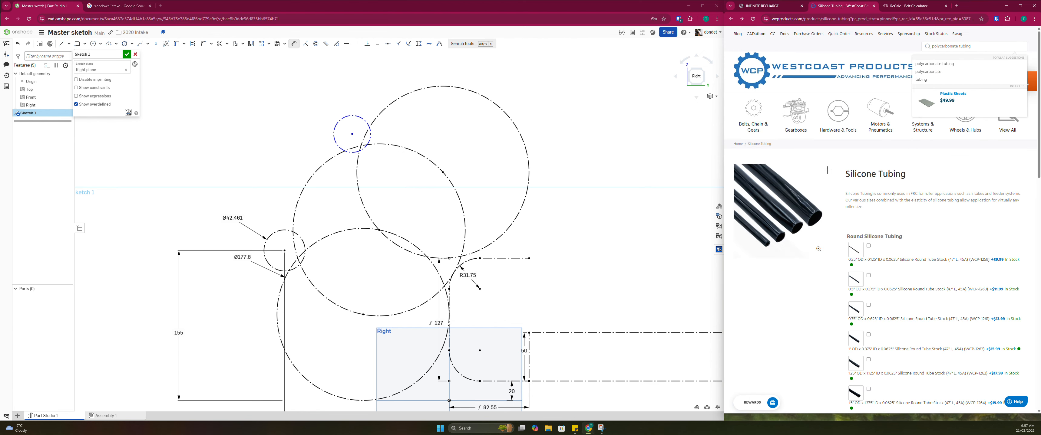
View the enlarged picture of the 1.25" OD round silicone tube, then close it
scroll(828, 171, down, 9)
scroll(917, 162, up, 8)
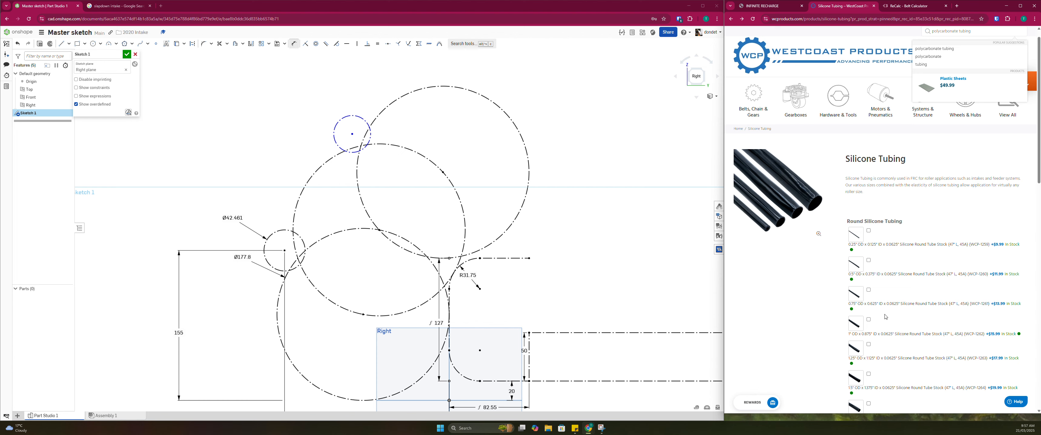
scroll(886, 316, down, 3)
click(855, 220)
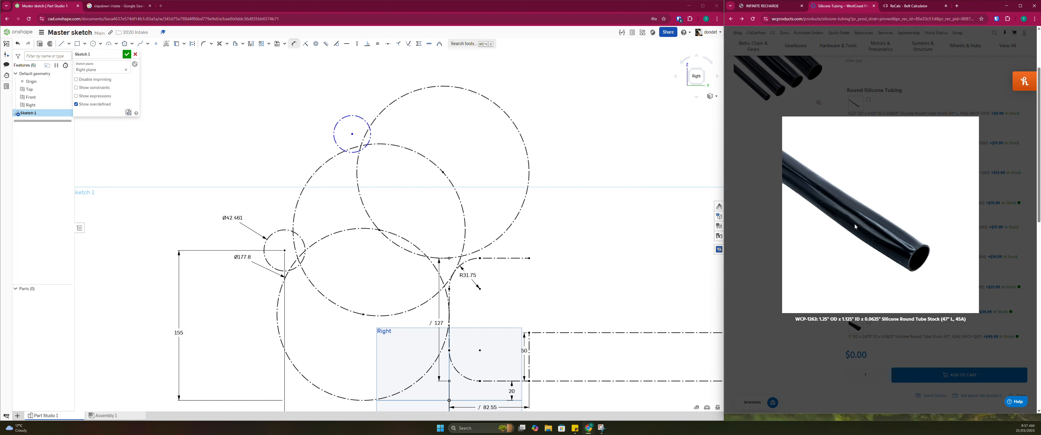
click(771, 322)
Switch to the Onshape sketch and set the lower roller circle's diameter to 1.25 in
double_click(233, 217)
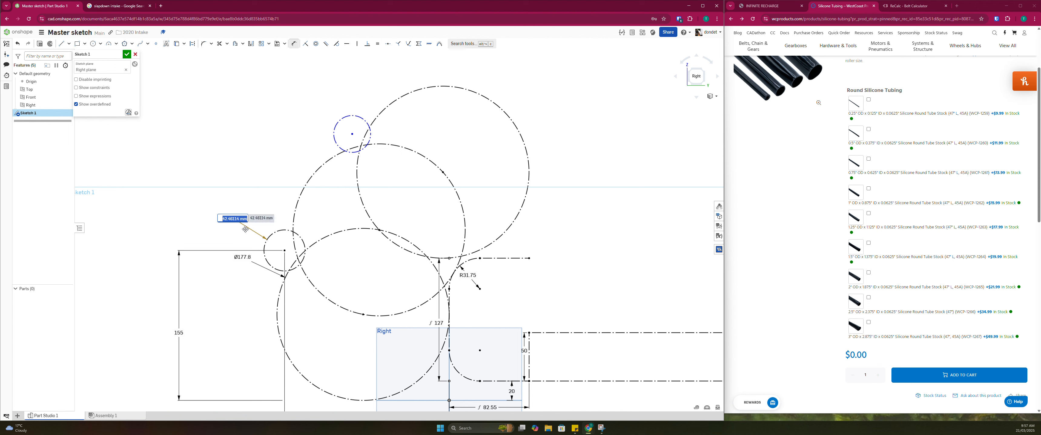
text(1.25in)
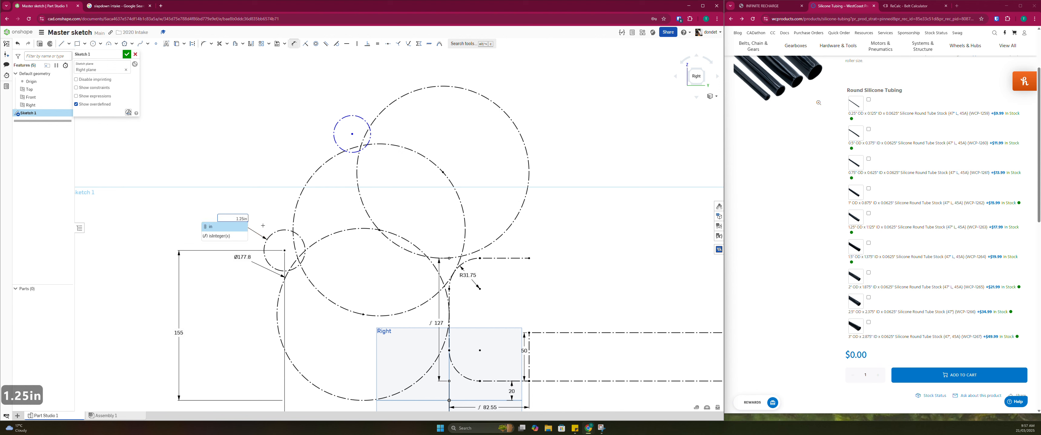
key(Return)
key(Escape)
scroll(285, 251, down, 1)
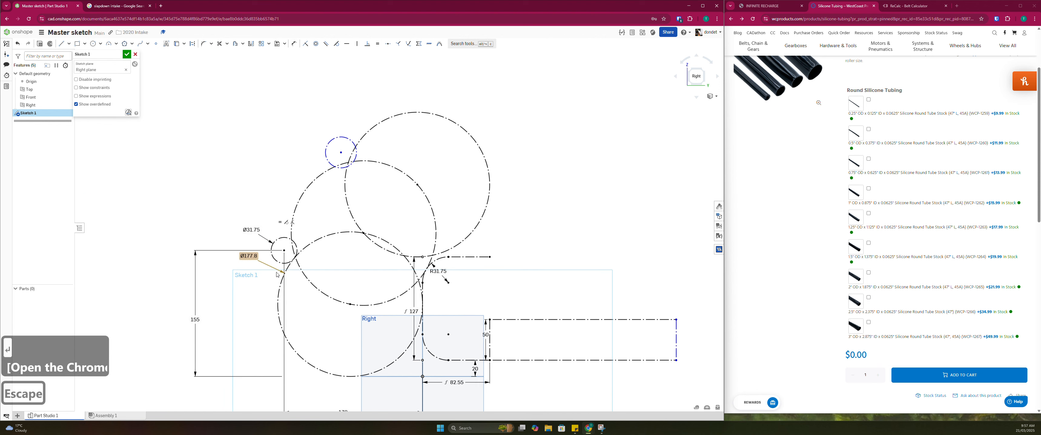
Set the lower roller centre's height above the base line to 150 mm
double_click(195, 320)
text(150)
key(Return)
Make the second roller circle equal in size to the lower roller circle
click(289, 246)
click(360, 136)
key(e)
key(Escape)
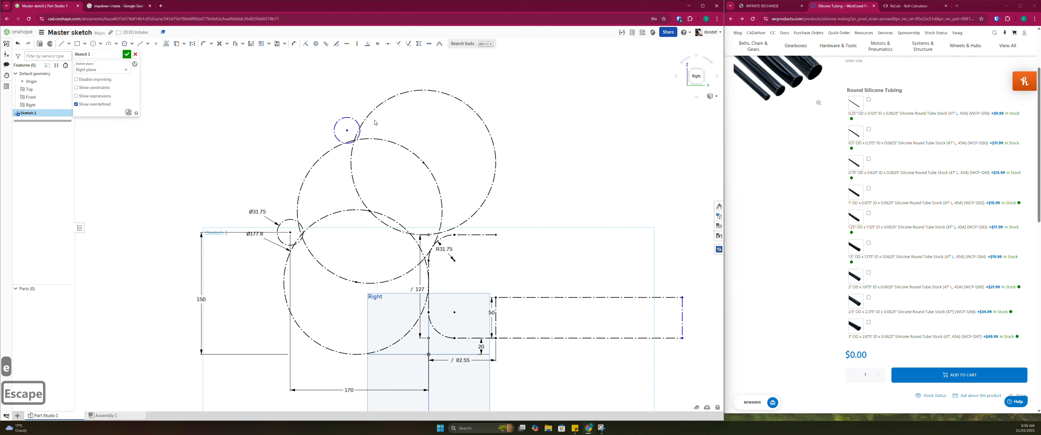
Draw a third roller circle about 32 mm in diameter just above the top game-piece circle
scroll(375, 120, down, 3)
middle_drag(374, 127, 362, 159)
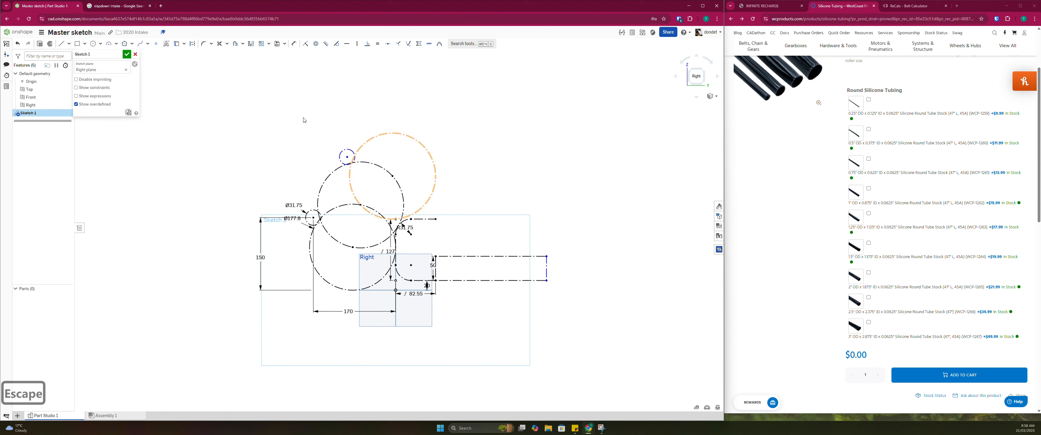
click(93, 44)
click(396, 127)
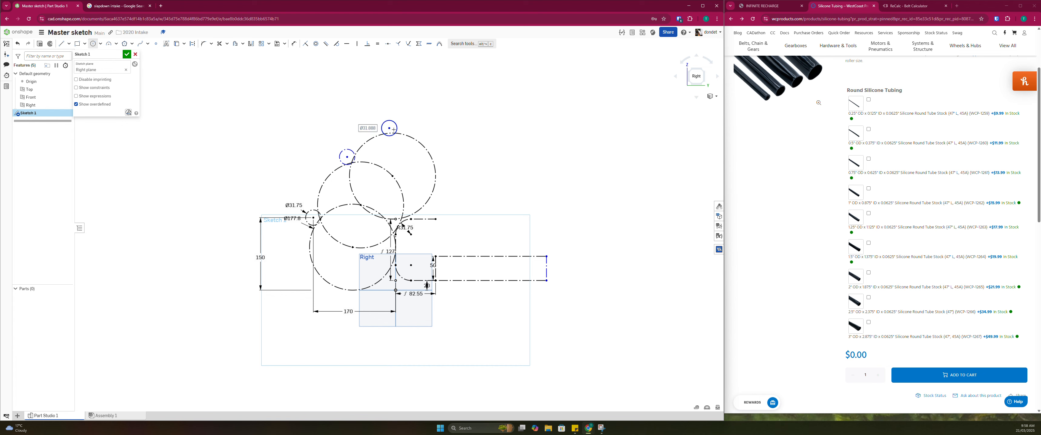
scroll(389, 131, up, 3)
key(Escape)
Make the third roller circle equal to the lower roller and convert it to construction geometry
click(386, 127)
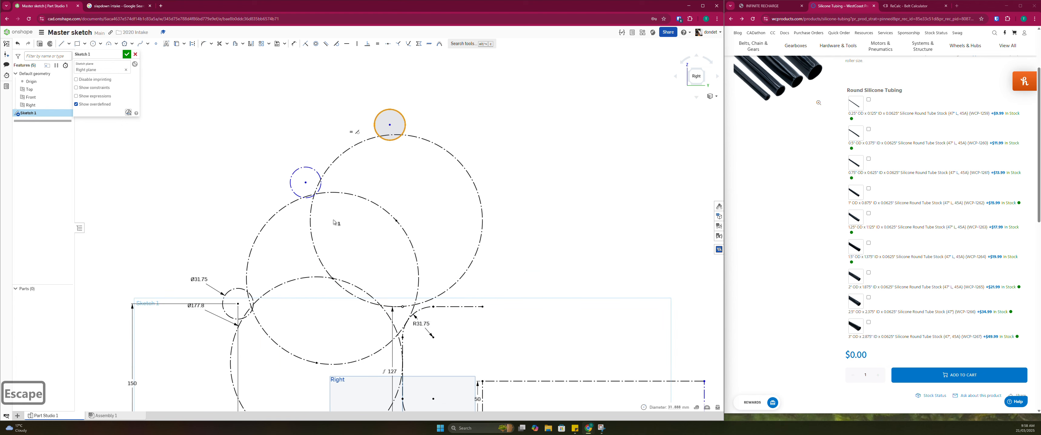
scroll(326, 243, down, 2)
key(e)
click(267, 286)
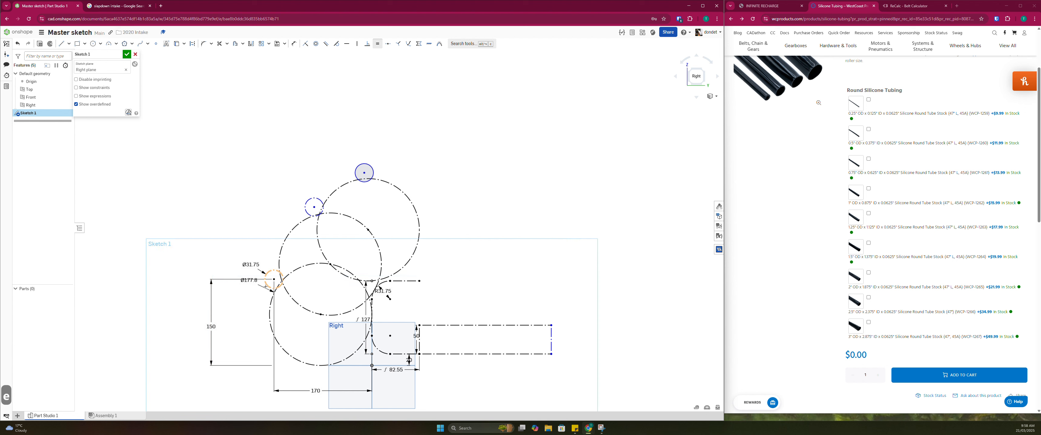
key(Escape)
click(363, 172)
key(q)
scroll(354, 152, up, 2)
key(d)
key(Escape)
key(Escape)
key(Escape)
Dimension the vertical distance from the origin to the top roller's centre as 335 mm
drag(366, 176, 375, 180)
key(d)
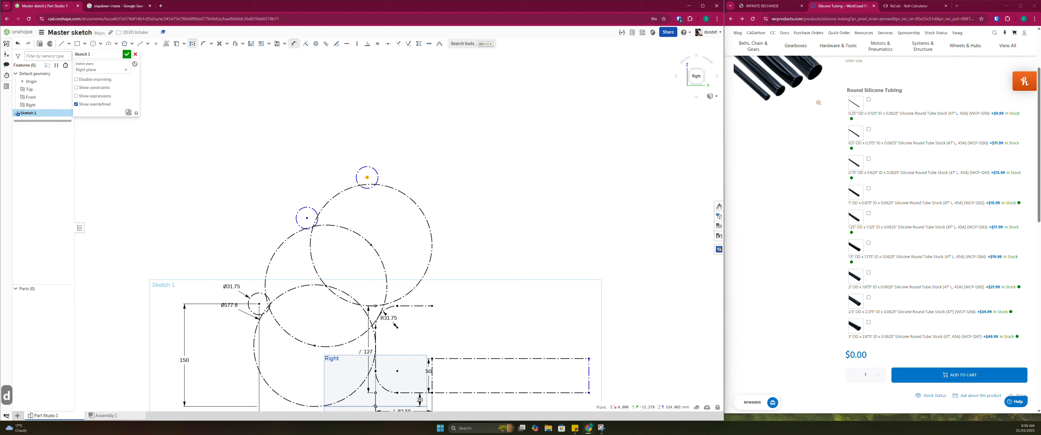
click(375, 407)
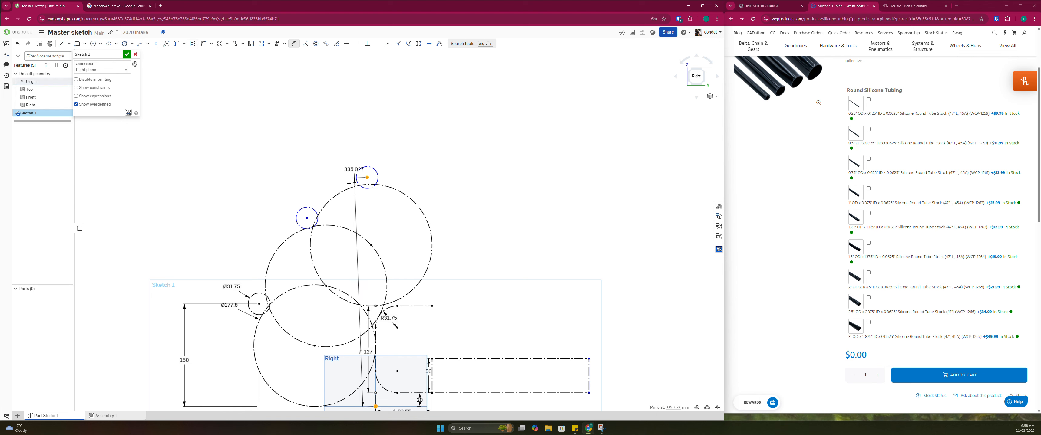
scroll(470, 236, down, 3)
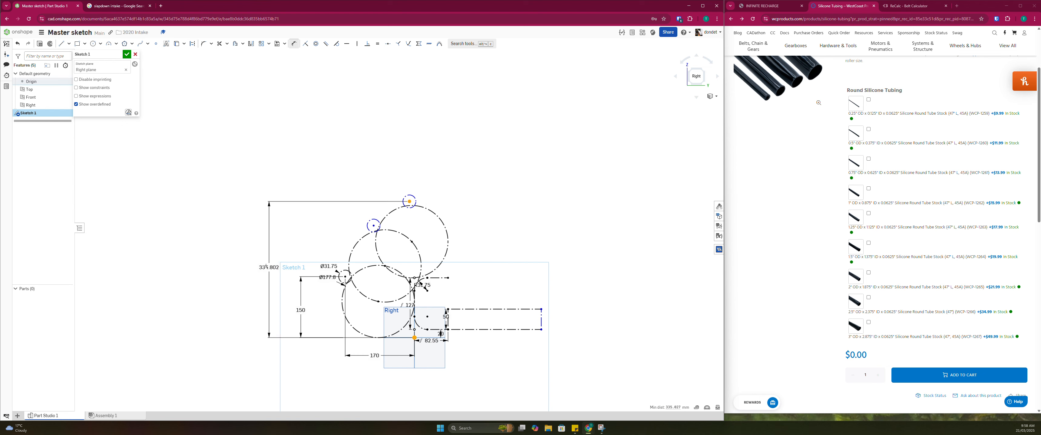
click(259, 262)
text(335)
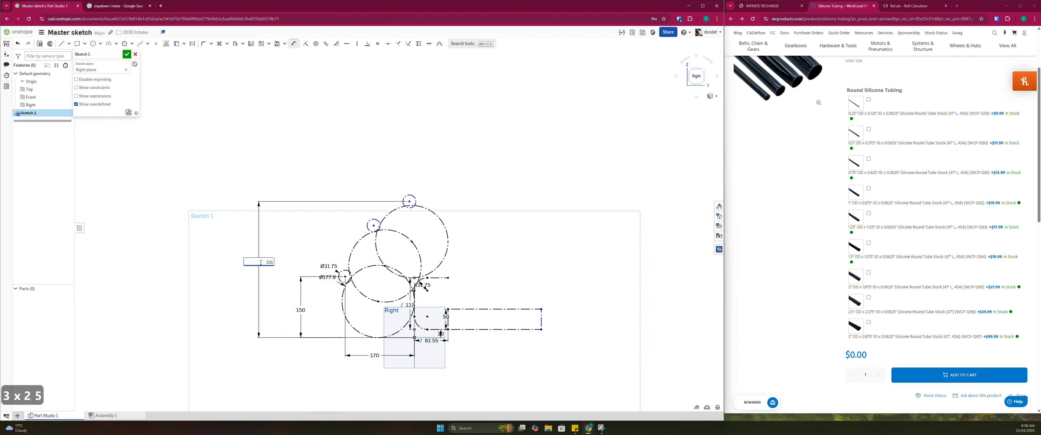
key(Return)
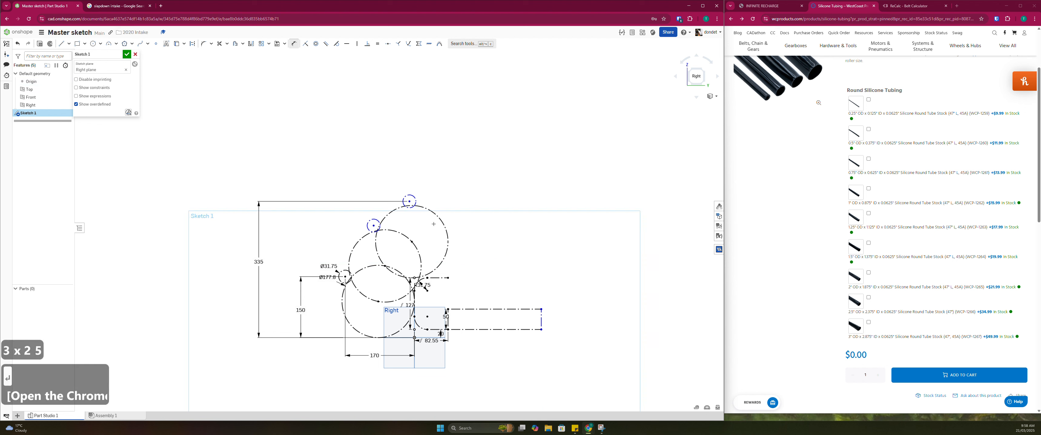
click(415, 337)
click(410, 201)
scroll(415, 237, up, 3)
key(Escape)
Dimension the horizontal distance from the vertical Front plane line to the top roller's centre as 10 mm
scroll(412, 394, down, 3)
key(d)
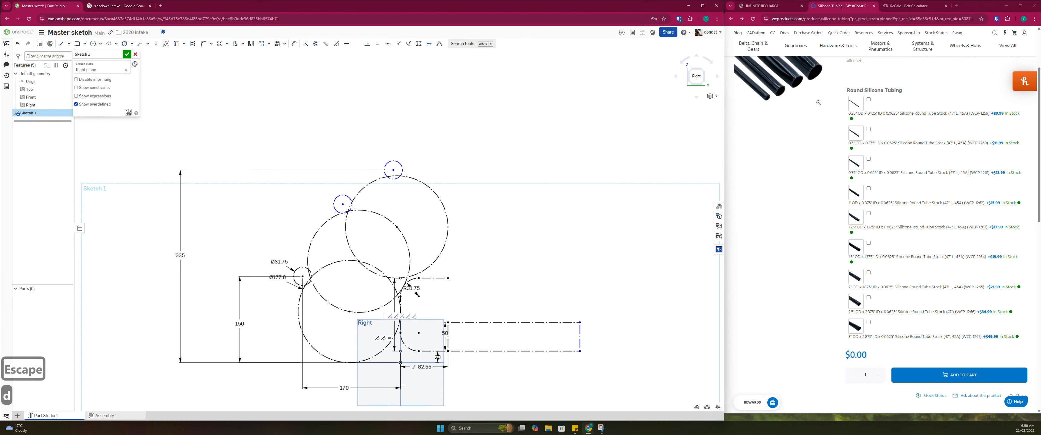
click(393, 170)
click(425, 112)
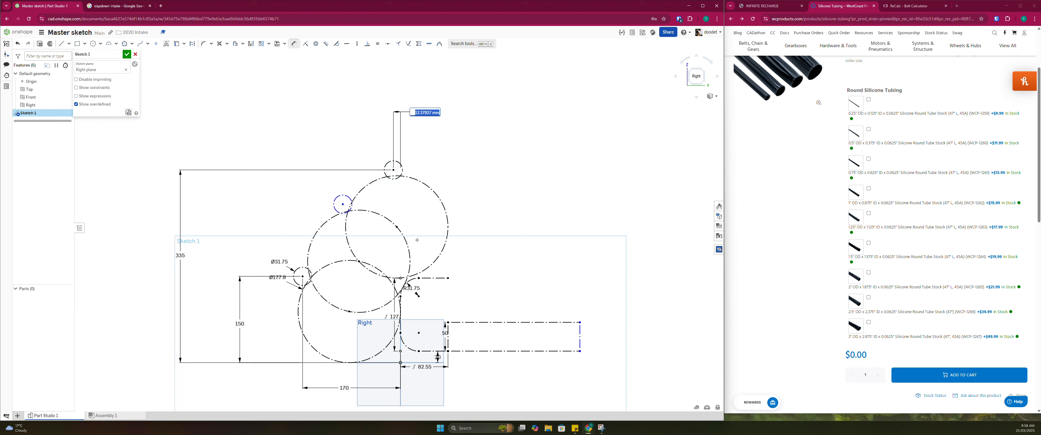
text(1)
text(0)
key(Return)
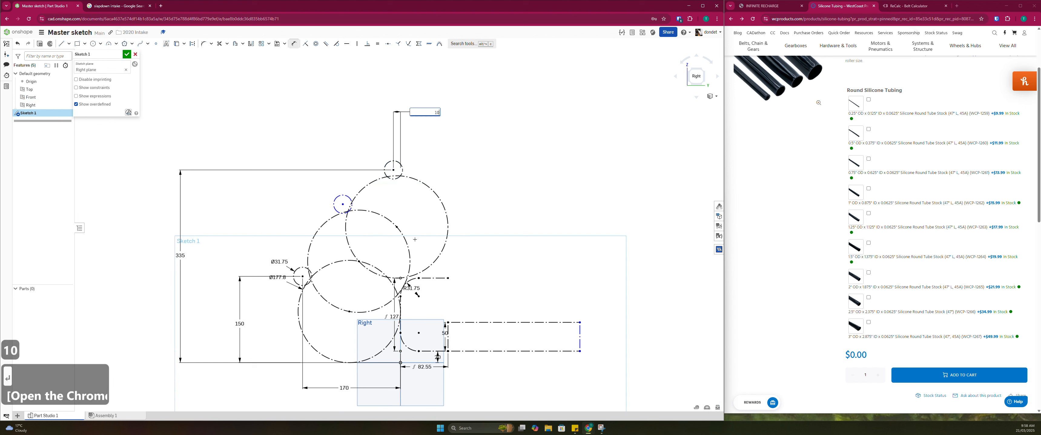
key(Escape)
key(Escape)
Move the lower roller's 170 mm dimension above the sketch and its 150 mm height dimension farther outward
mouse_move(345, 390)
mouse_down()
mouse_move(360, 115)
mouse_move(350, 95)
mouse_move(423, 95)
mouse_up()
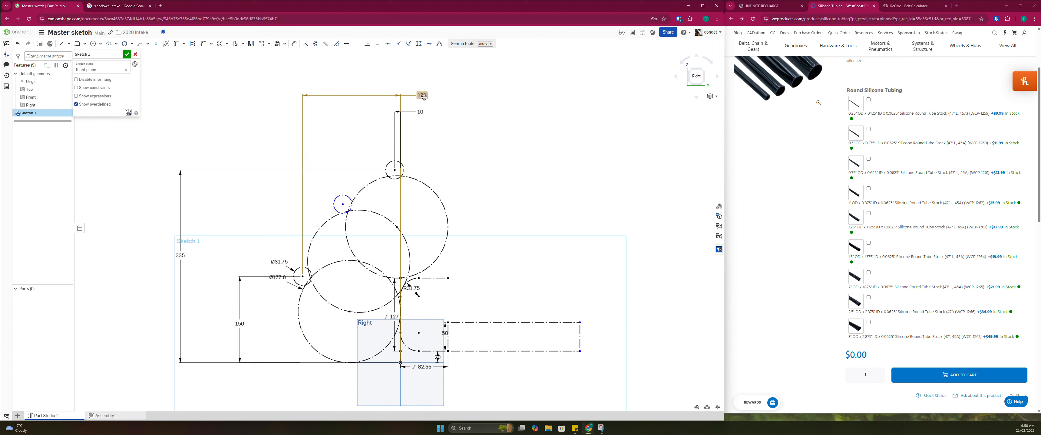
key(Escape)
key(Escape)
drag(239, 323, 198, 317)
Dimension the middle roller centre's height above the Top plane as 275 mm, shifting the neighbouring height dimension outward for clearance
key(d)
click(342, 204)
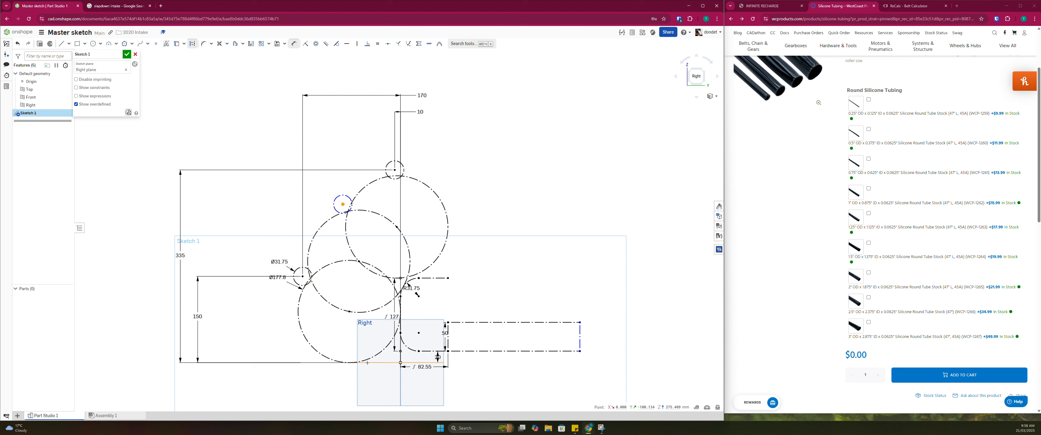
click(380, 363)
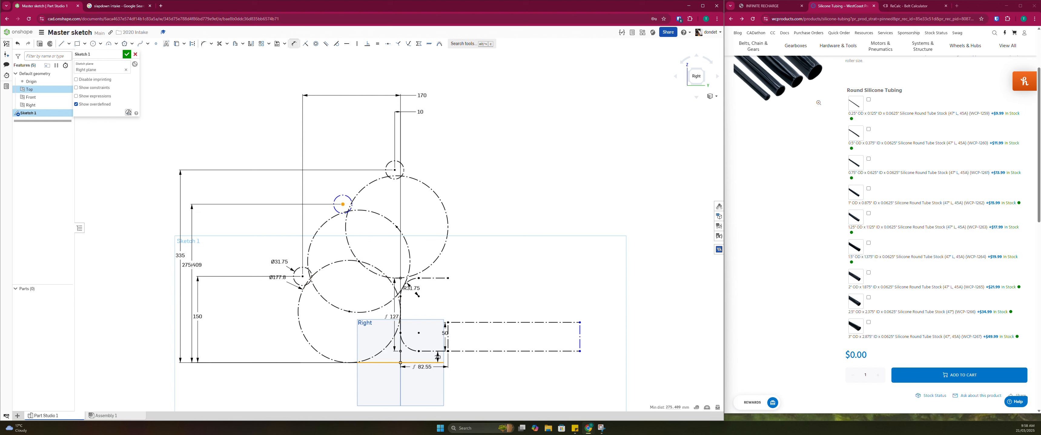
click(192, 254)
key(Escape)
mouse_move(179, 256)
mouse_down()
mouse_move(152, 256)
mouse_move(176, 265)
mouse_up()
double_click(176, 263)
text(275)
key(Return)
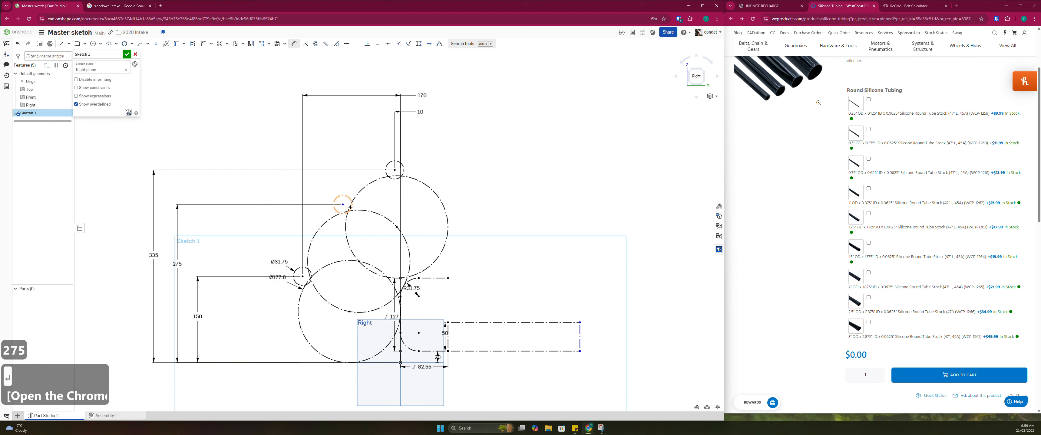
scroll(346, 221, up, 2)
scroll(339, 217, down, 2)
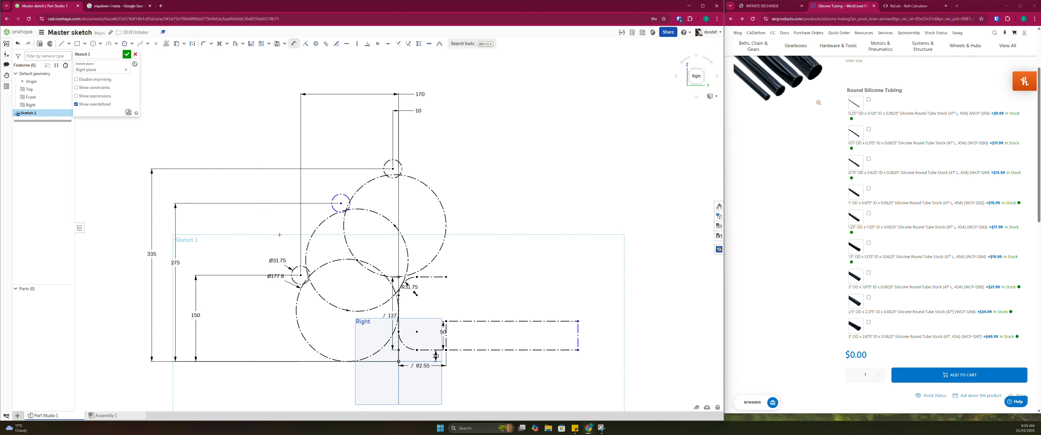
Set the middle roller centre's height above the Top plane to 272 mm
double_click(175, 262)
text(272)
key(Return)
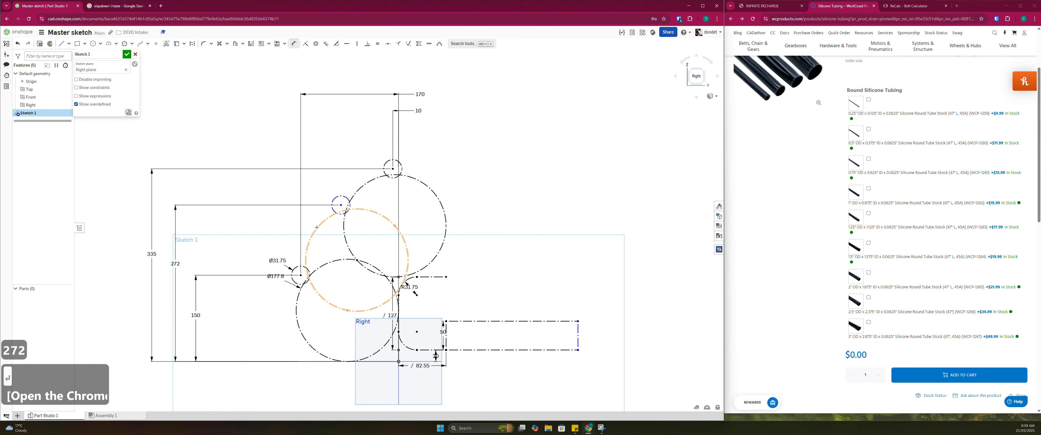
Dimension the horizontal distance from the middle roller's centre to the vertical Front plane line as 100 mm
click(341, 204)
click(399, 340)
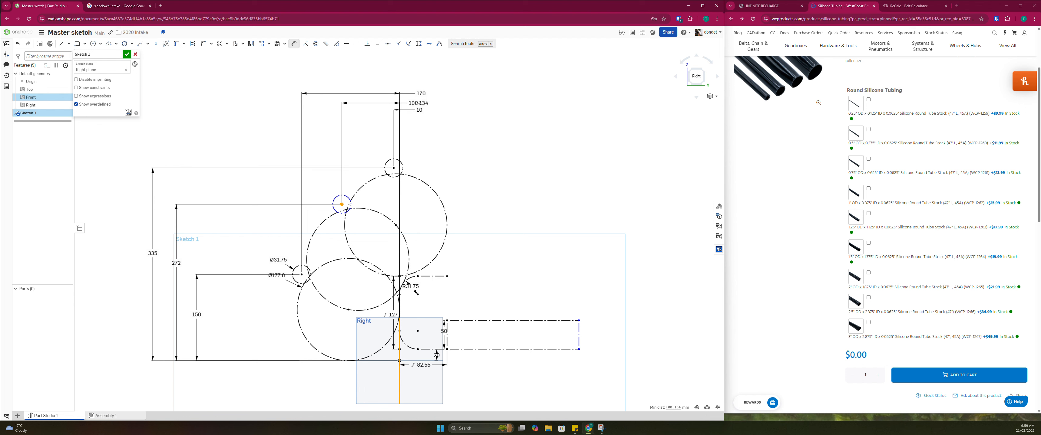
click(418, 104)
text(100)
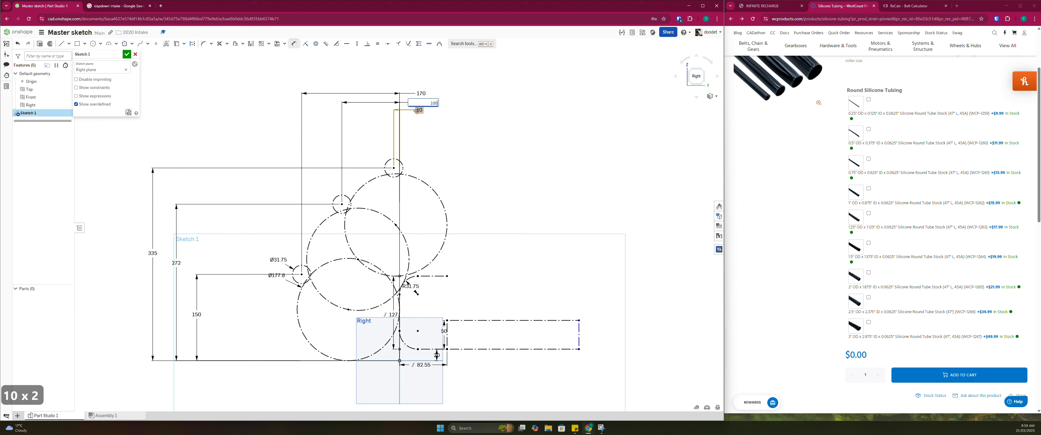
key(Return)
key(Escape)
key(Escape)
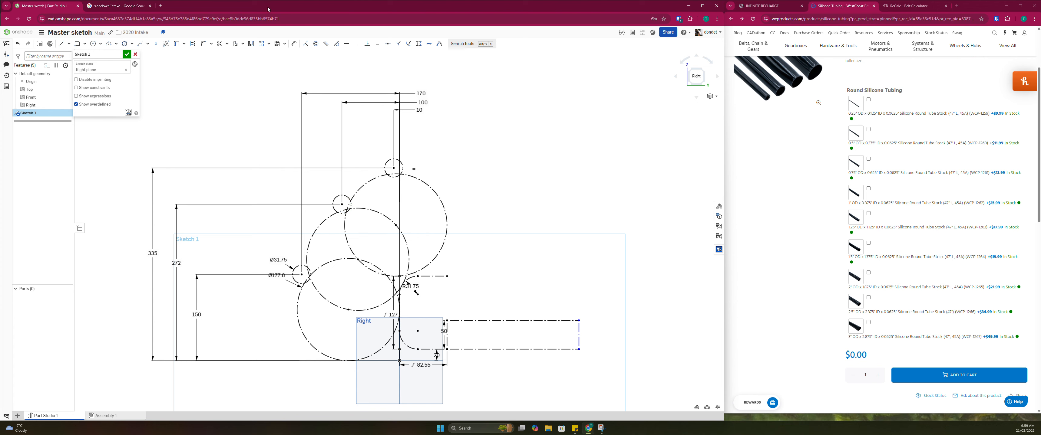
Examine the FRCDesign.org slapdown intake image in the search results and return to the master sketch
click(117, 9)
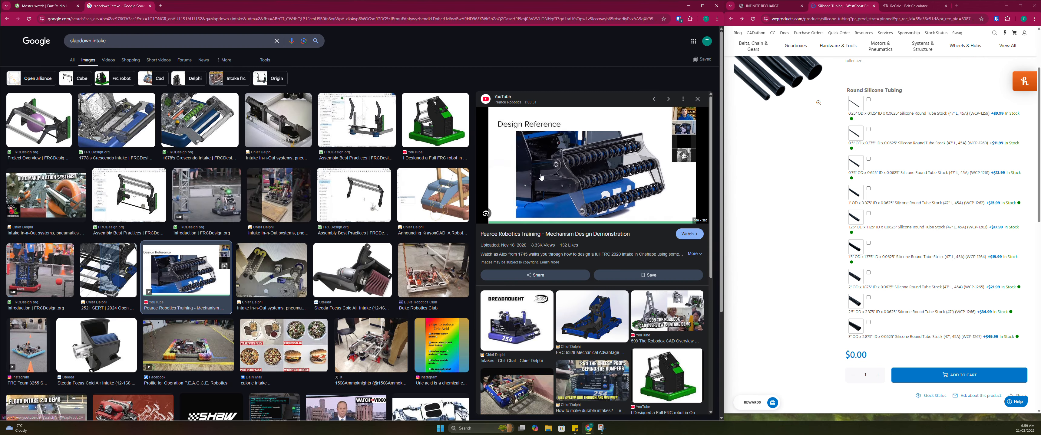
click(139, 206)
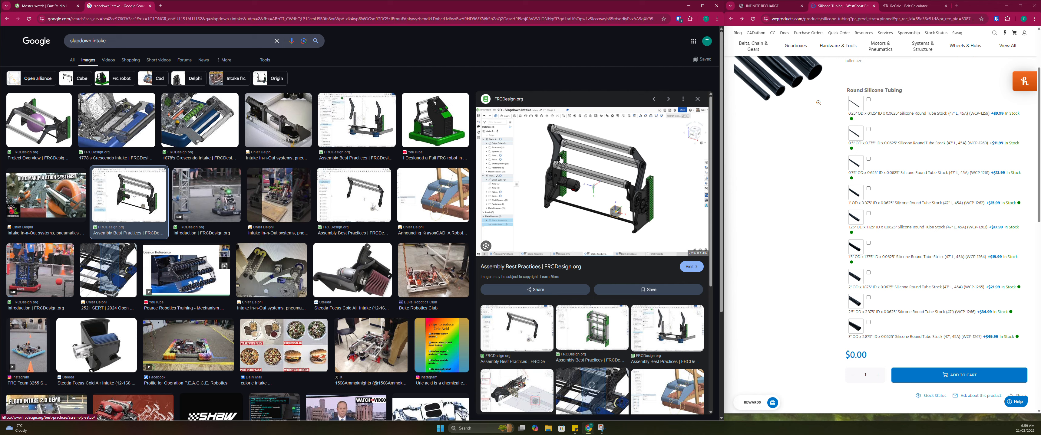
click(34, 6)
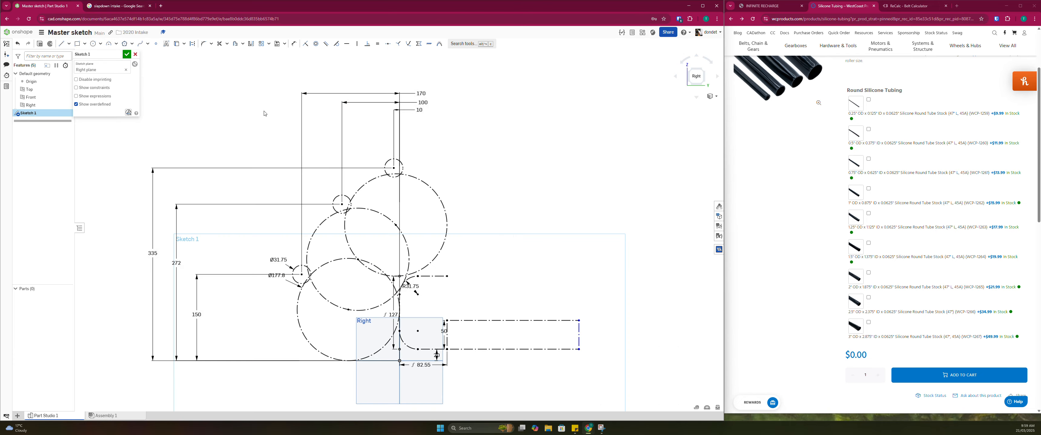
Search the WestCoast Products store for "htd belt" and review the sizes listed under HTD Timing Belts, 9mm Width
scroll(881, 56, up, 4)
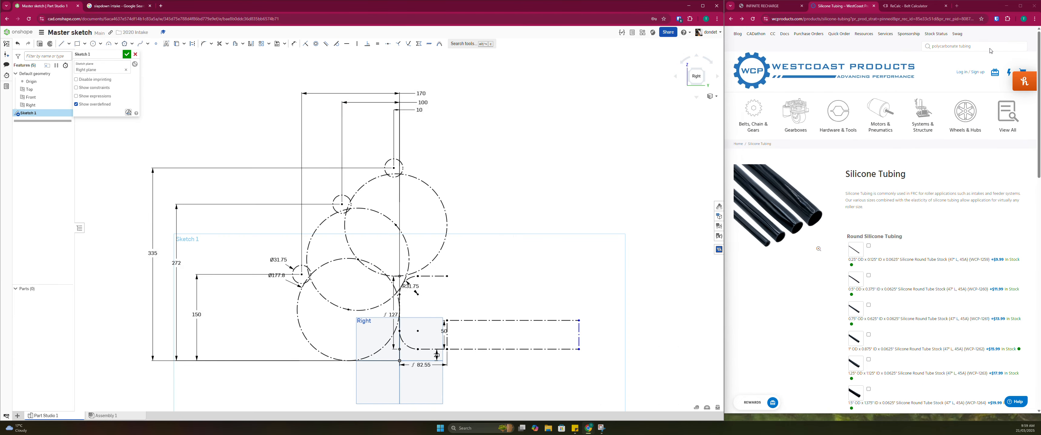
click(979, 45)
double_click(962, 46)
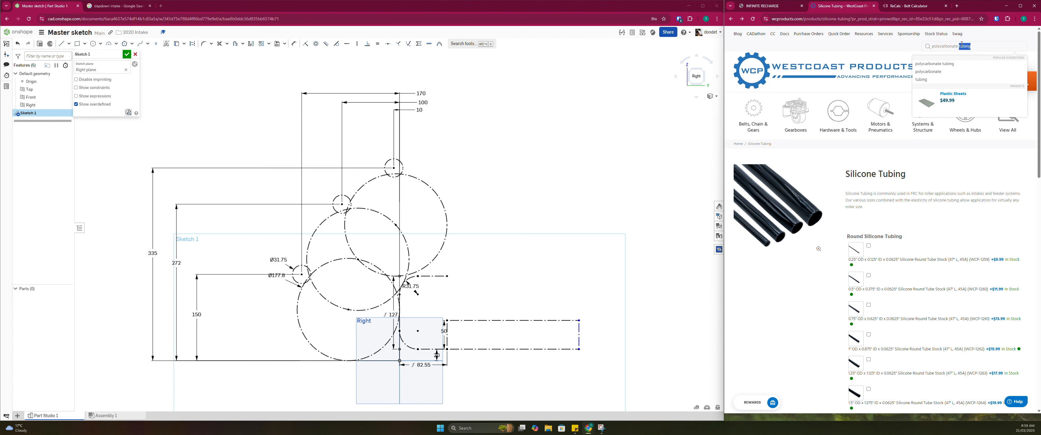
triple_click(988, 48)
text(htd belt)
key(Return)
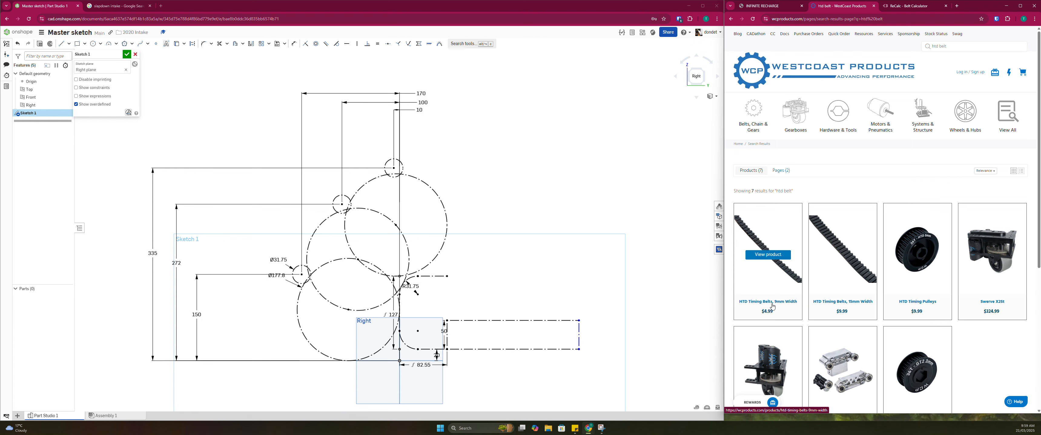
click(773, 307)
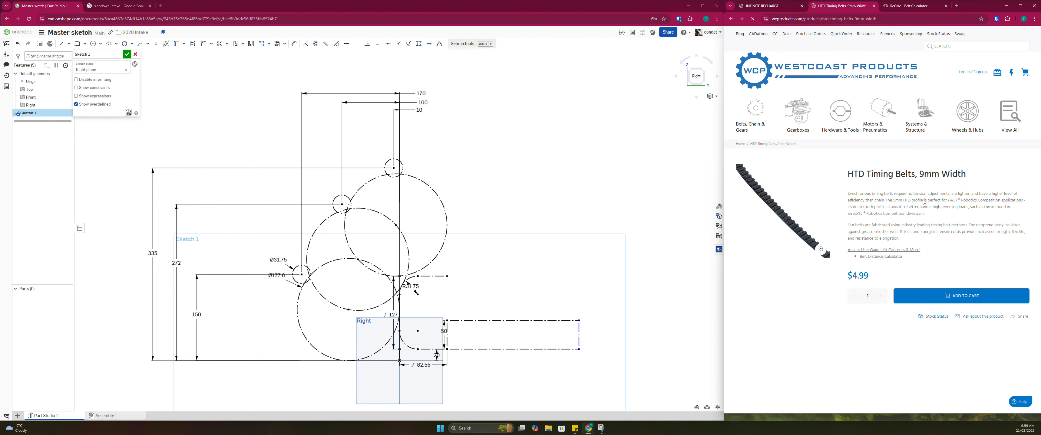
scroll(901, 214, down, 3)
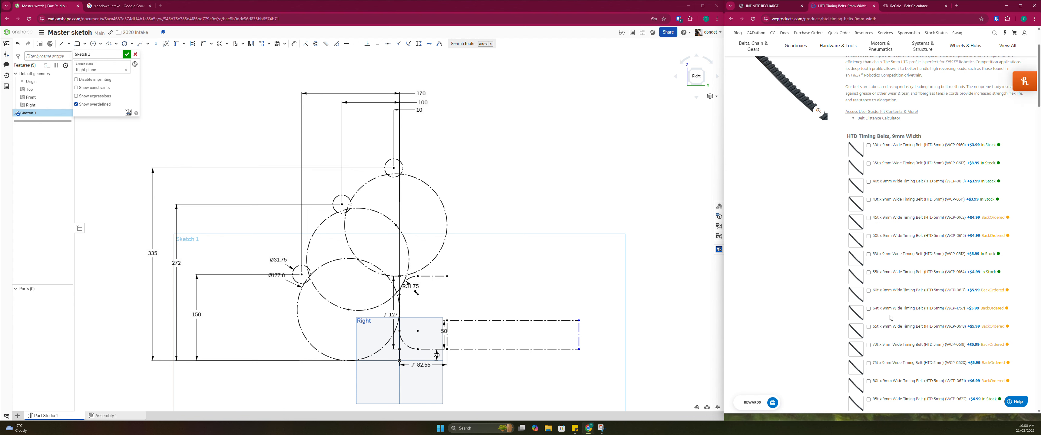
scroll(883, 321, down, 3)
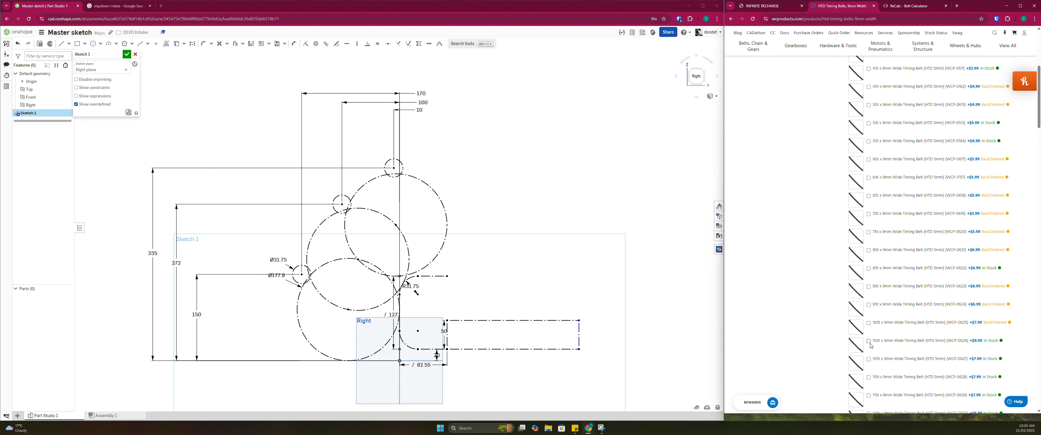
scroll(875, 337, down, 3)
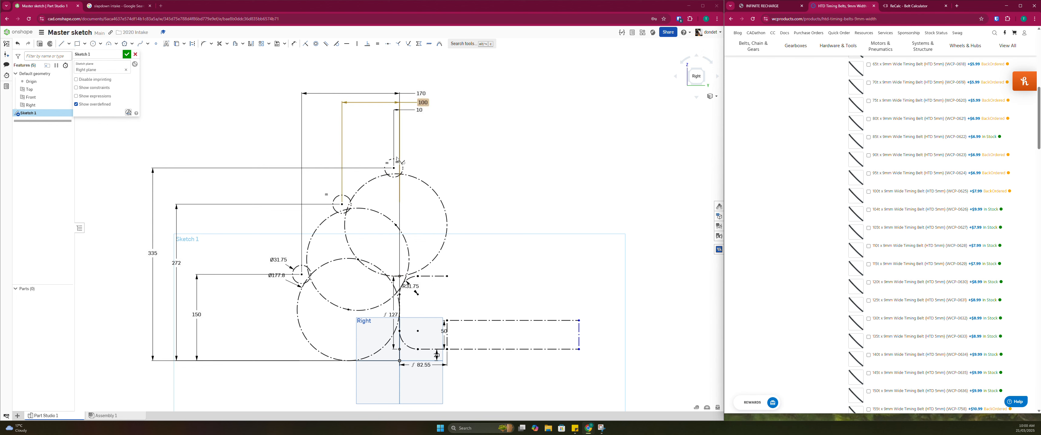
Delete the 10 mm, 100 mm and 170 mm horizontal dimensions above the three rollers in the sketch
scroll(330, 206, up, 2)
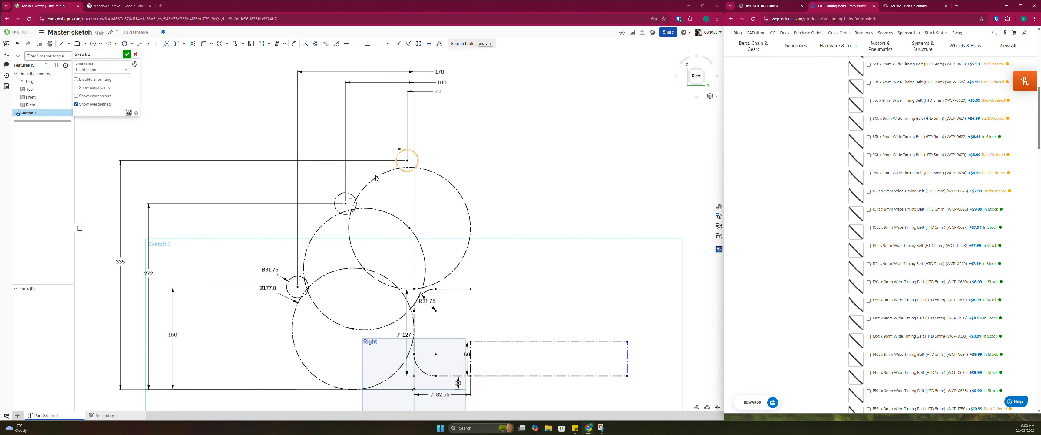
scroll(354, 164, up, 2)
scroll(410, 143, down, 3)
middle_drag(394, 169, 403, 177)
scroll(401, 178, up, 3)
scroll(395, 176, down, 3)
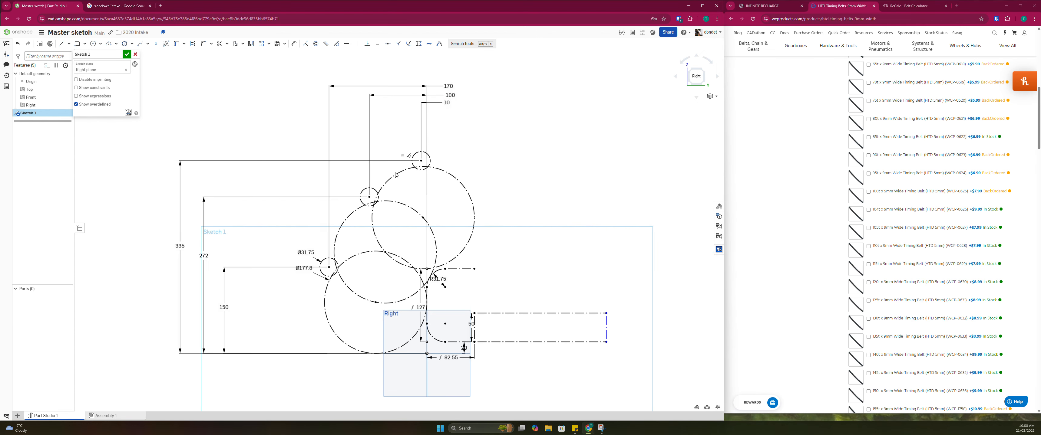
click(443, 103)
key(Delete)
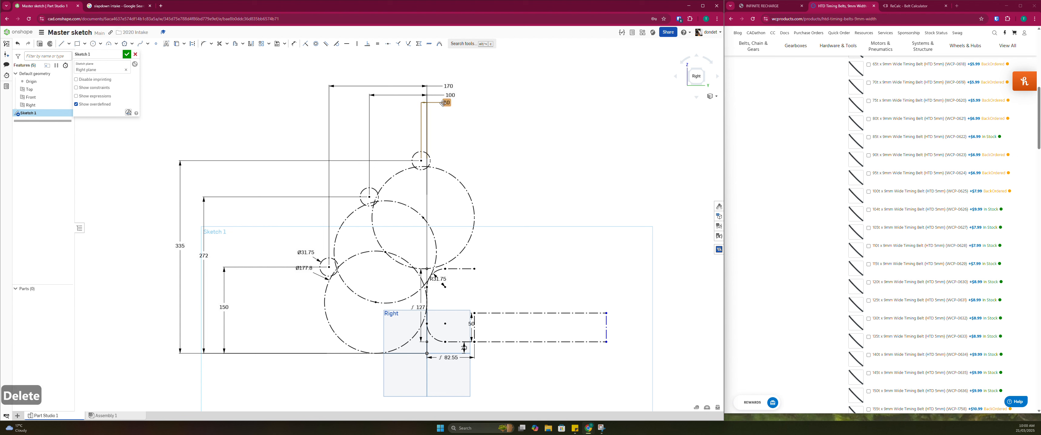
click(446, 91)
key(Delete)
click(448, 86)
key(Delete)
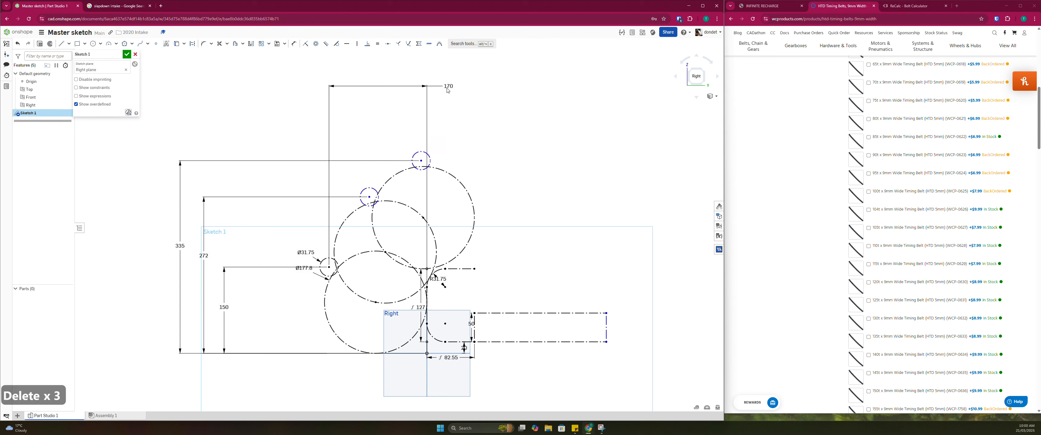
Dimension the direct centre-to-centre distance between the lower and middle rollers, keeping the current value
mouse_move(370, 197)
mouse_down()
mouse_move(353, 198)
mouse_move(371, 199)
mouse_up()
scroll(370, 199, up, 3)
key(d)
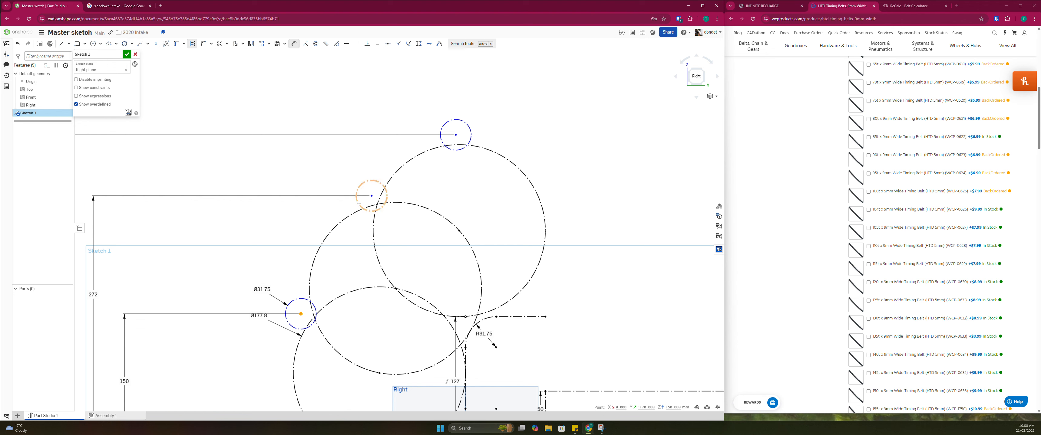
click(372, 196)
scroll(319, 224, down, 2)
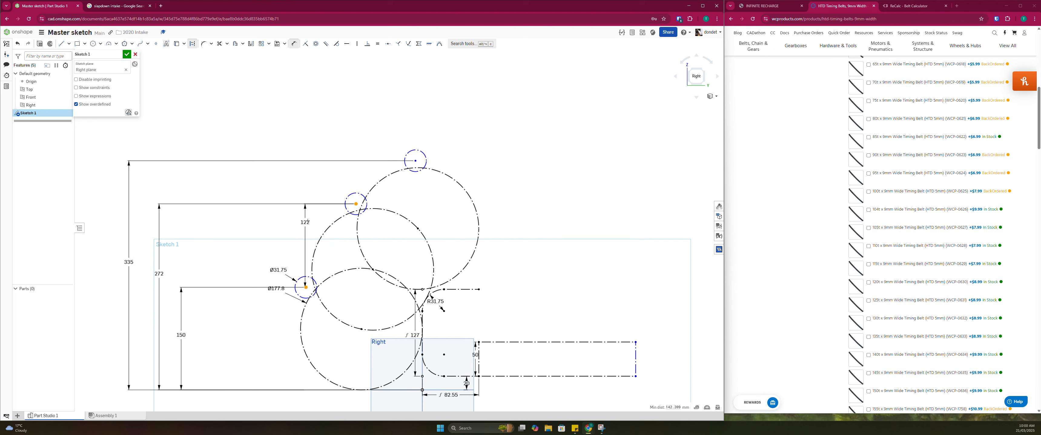
click(321, 215)
key(Return)
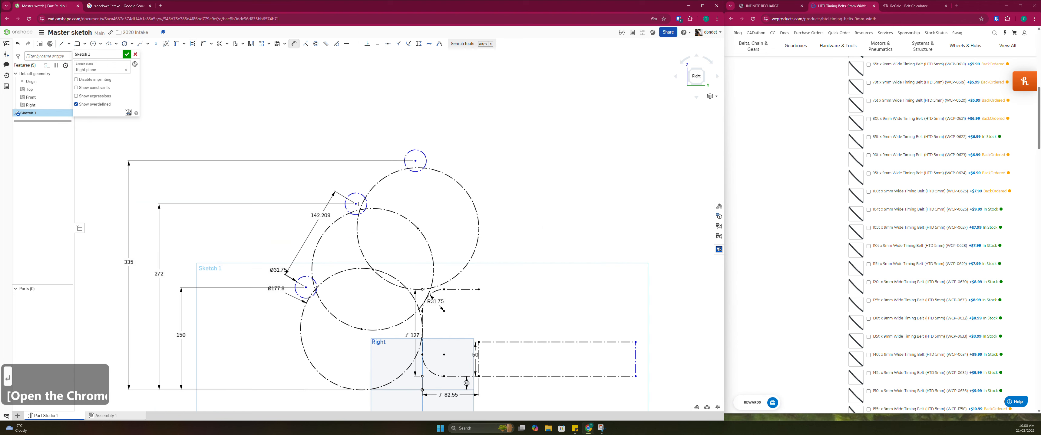
Dimension the direct centre-to-centre distance between the middle and top rollers, keeping the current value
click(356, 204)
click(415, 160)
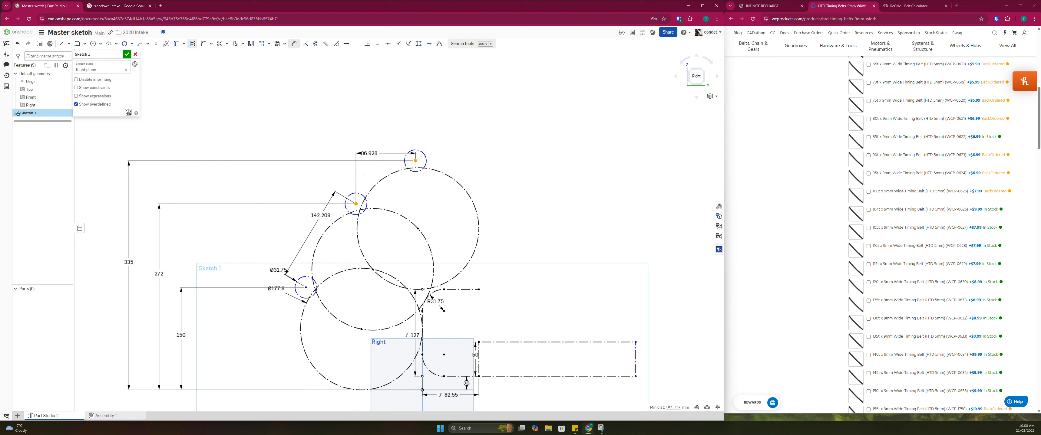
click(363, 177)
key(Return)
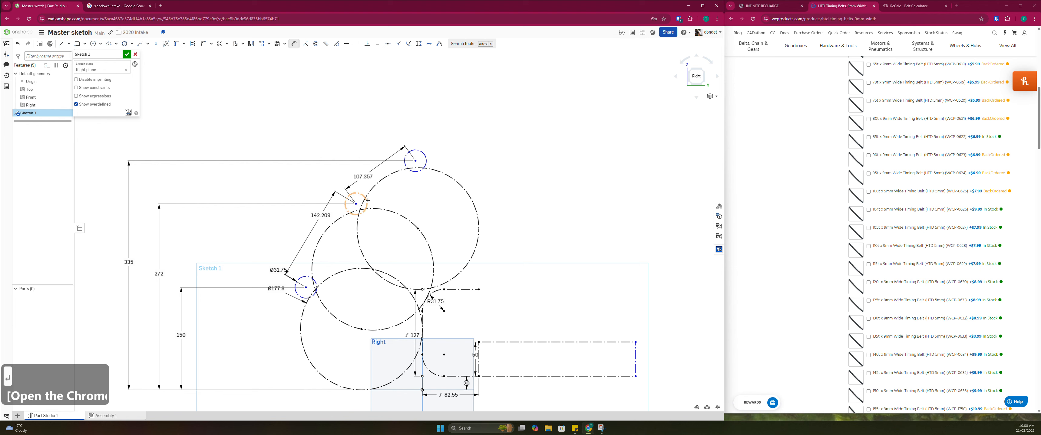
key(Escape)
key(Escape)
key(Escape)
Dimension the horizontal distance from the lower roller's centre to the origin as 175 mm, placing it above the sketch
mouse_move(415, 161)
mouse_down()
mouse_move(425, 161)
mouse_move(403, 163)
mouse_move(412, 164)
mouse_up()
scroll(391, 195, down, 3)
scroll(337, 248, up, 5)
click(338, 250)
key(d)
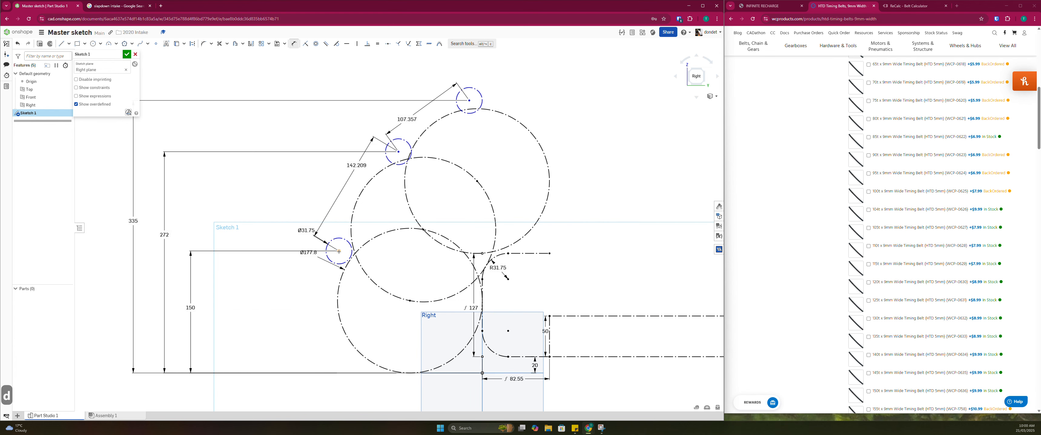
click(482, 373)
scroll(408, 374, down, 5)
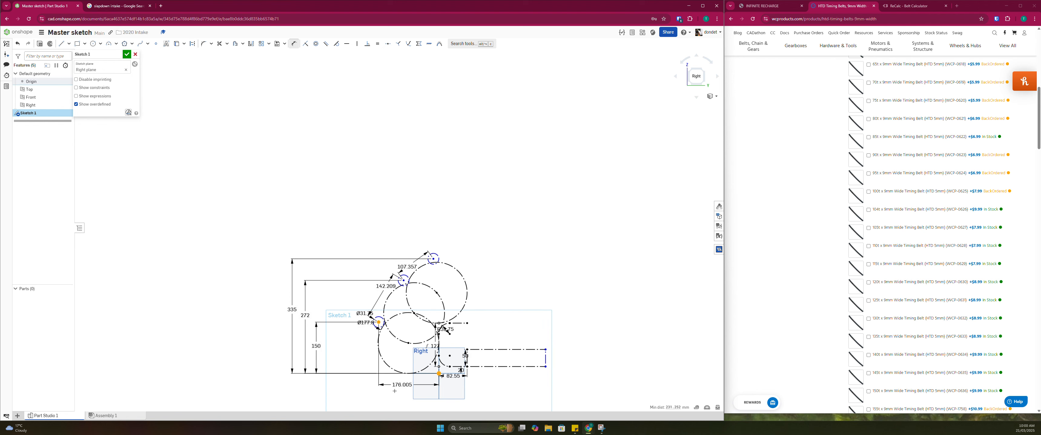
click(400, 207)
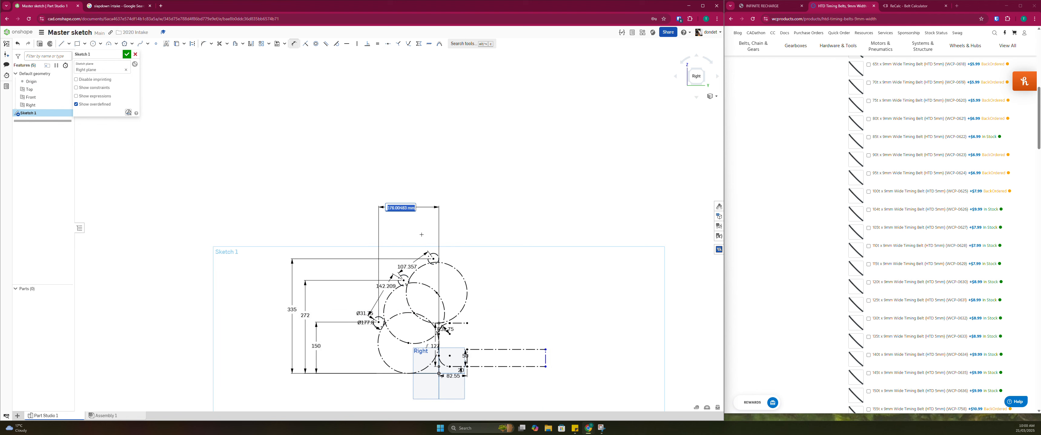
text(175)
key(Return)
scroll(412, 230, up, 5)
scroll(400, 242, down, 1)
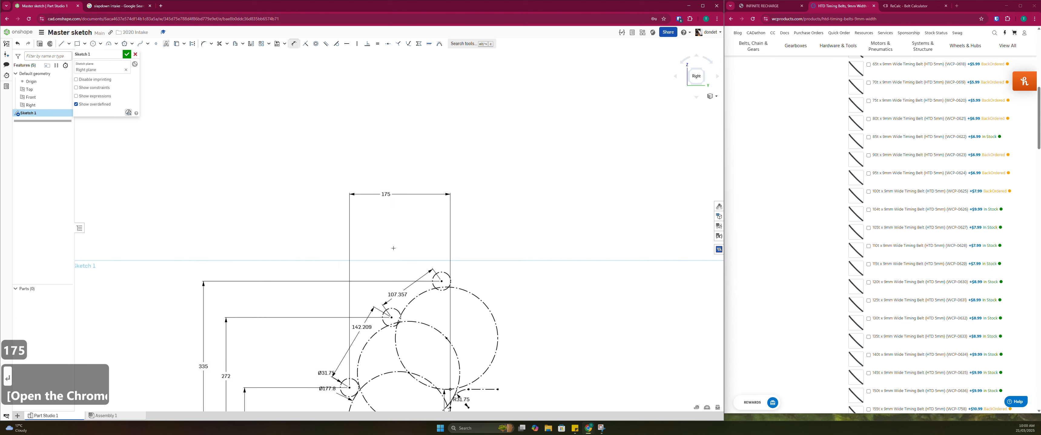
Set the lower roller's horizontal distance from the origin to 170 mm
middle_drag(393, 247, 391, 213)
scroll(391, 214, up, 1)
double_click(378, 151)
text(179)
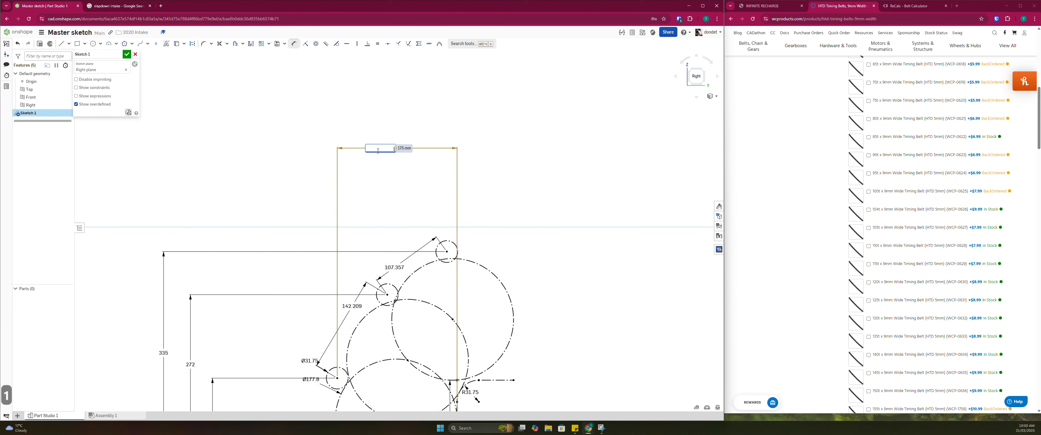
key(BackSpace)
text(0)
key(Return)
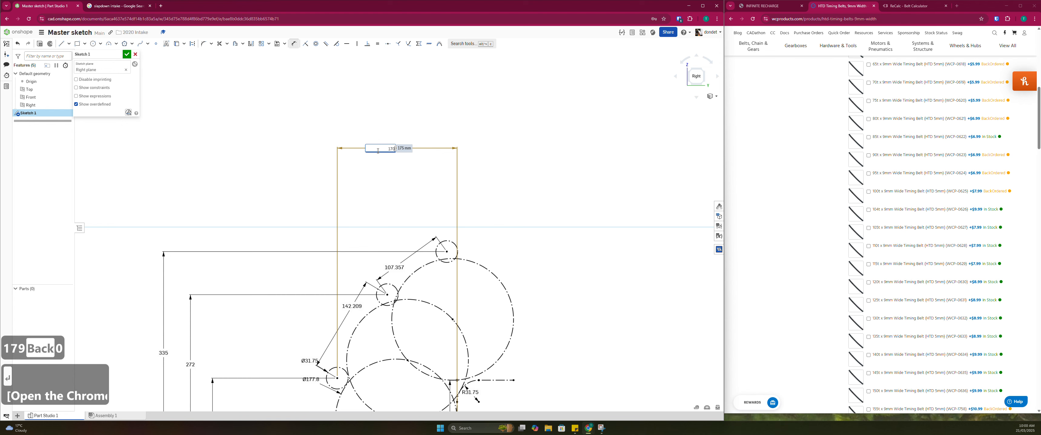
key(Escape)
middle_drag(406, 299, 412, 187)
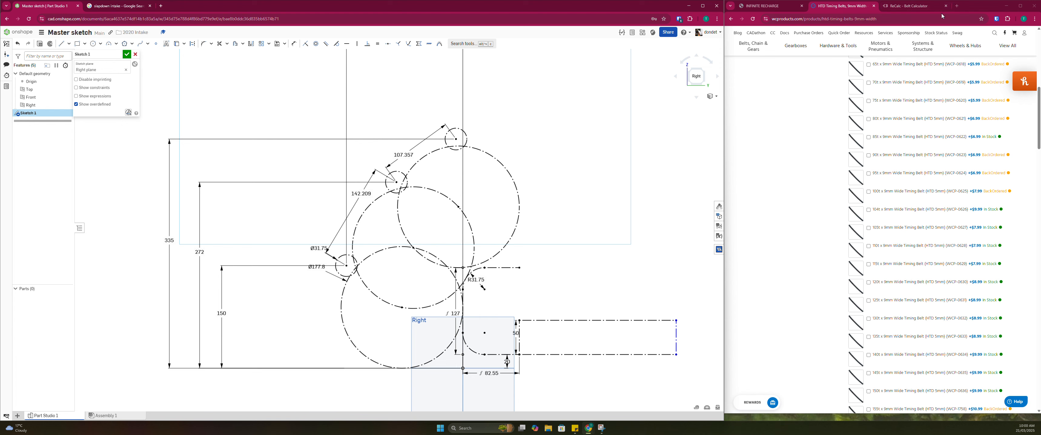
Switch to ReCalc, look at its Drivetrain Calculator, and return to the overview of available calculators
click(933, 8)
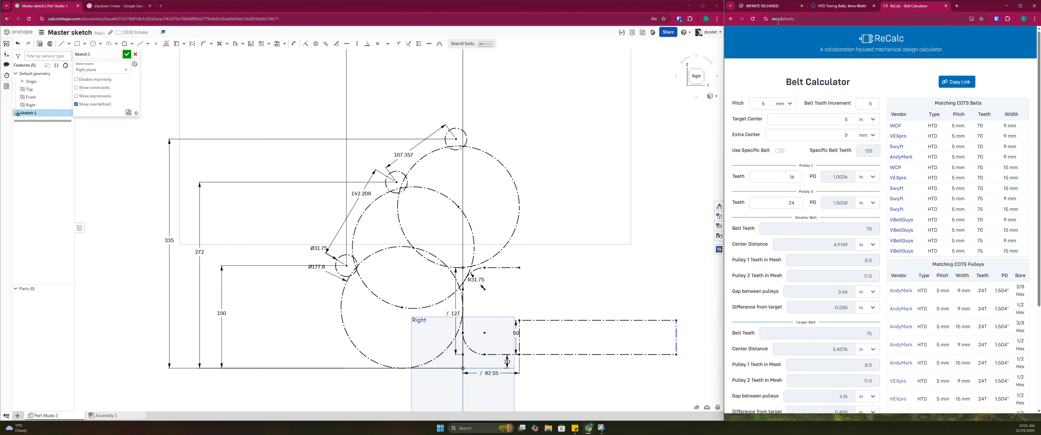
click(867, 38)
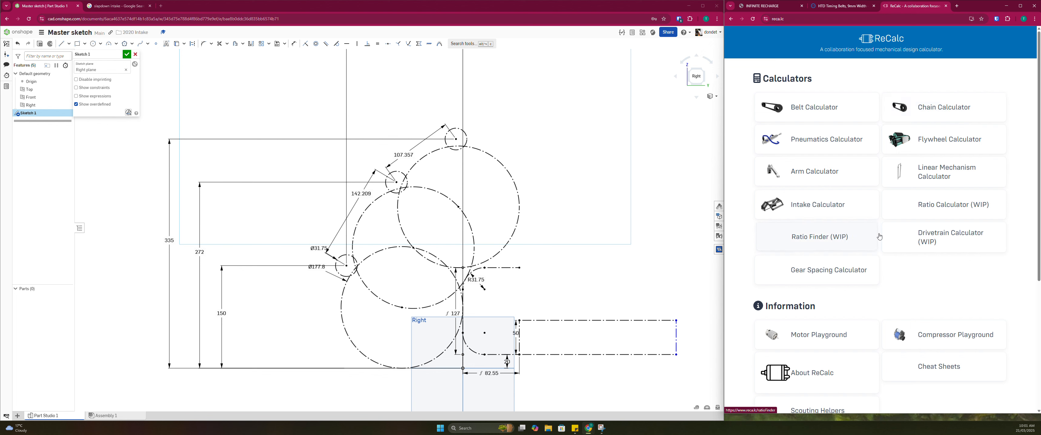
click(913, 239)
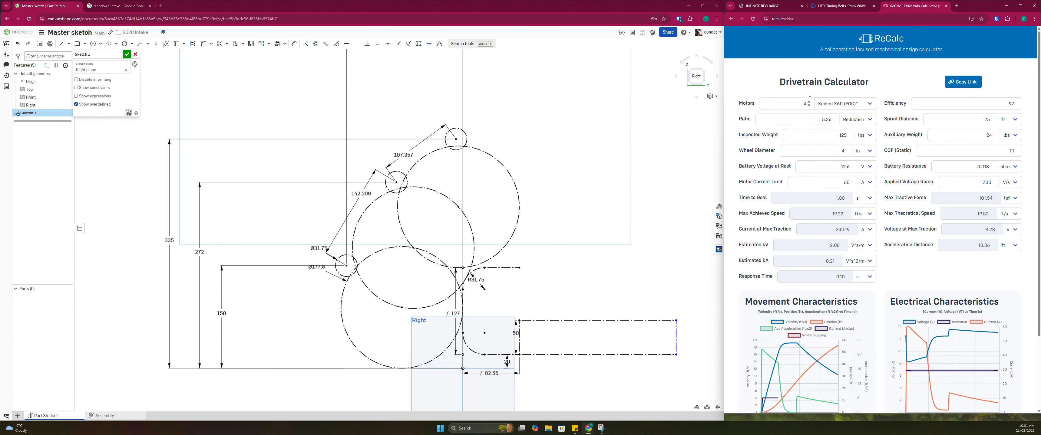
click(731, 19)
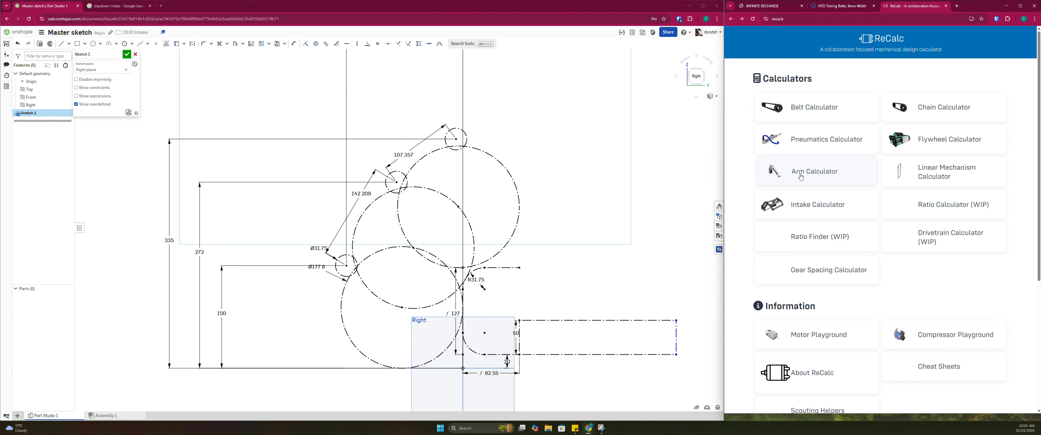
scroll(900, 238, down, 5)
scroll(900, 238, up, 5)
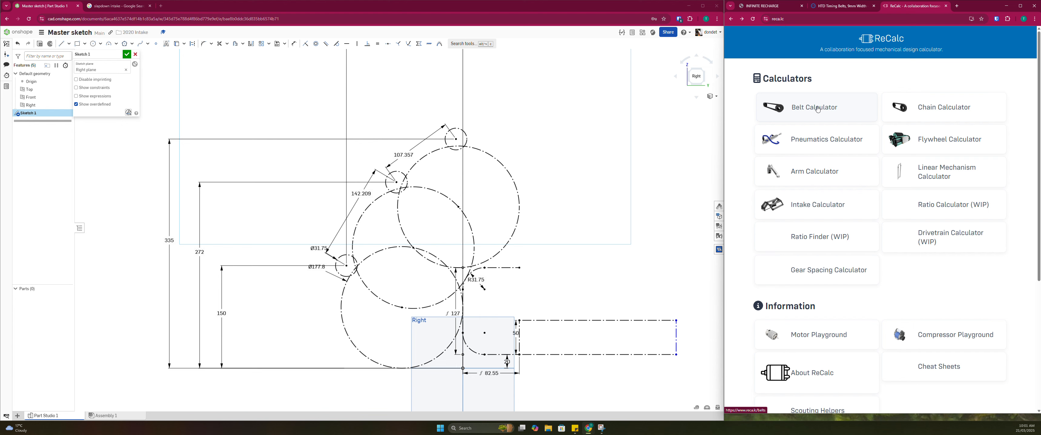
Open ReCalc's Belt Calculator and set the target center distance to 142.2 mm
click(837, 107)
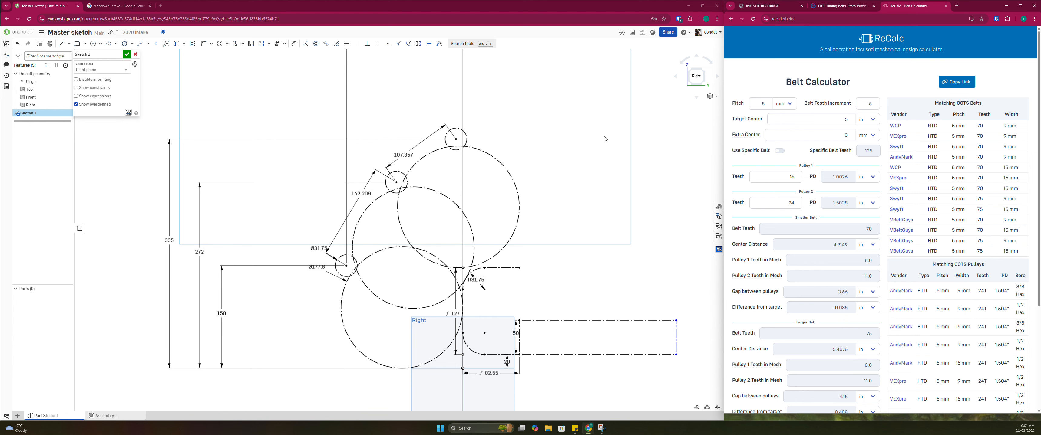
scroll(360, 196, down, 1)
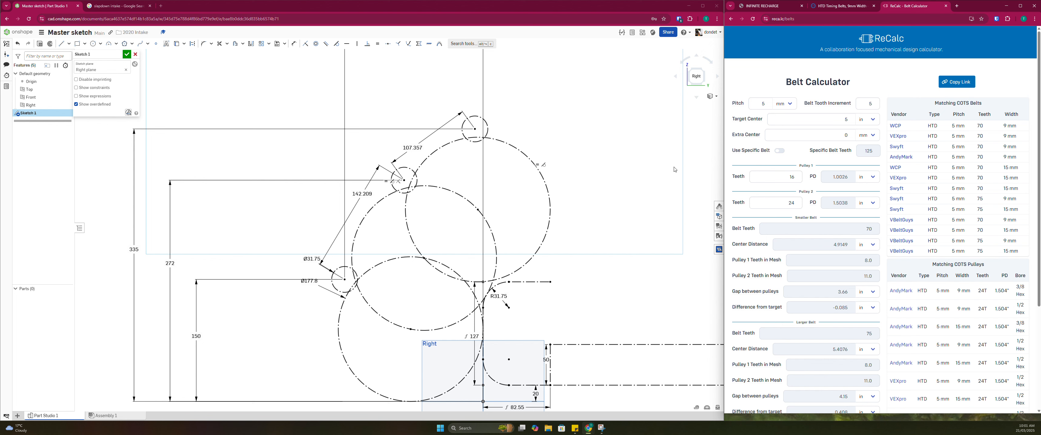
click(868, 119)
click(864, 148)
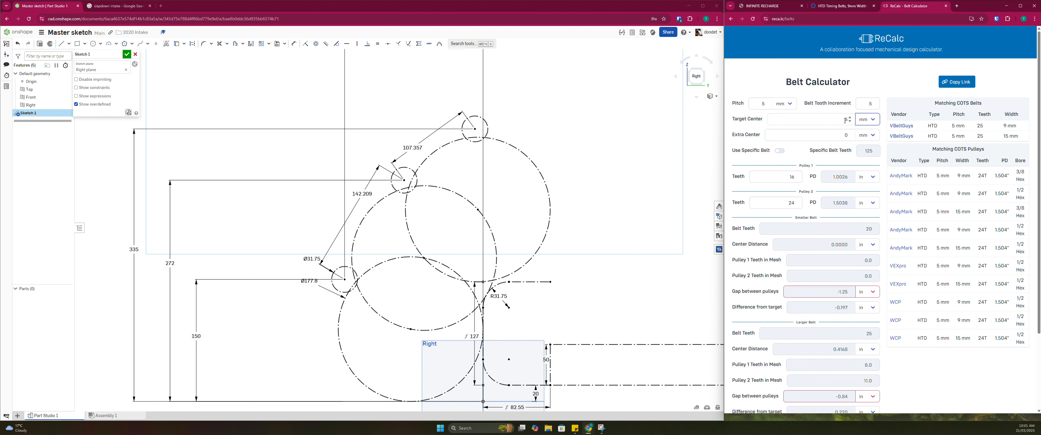
double_click(842, 119)
text(142)
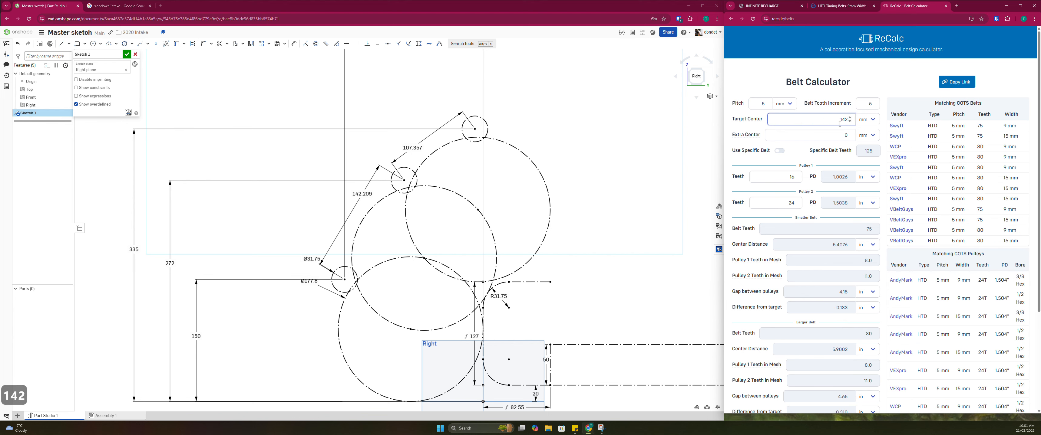
text(.2)
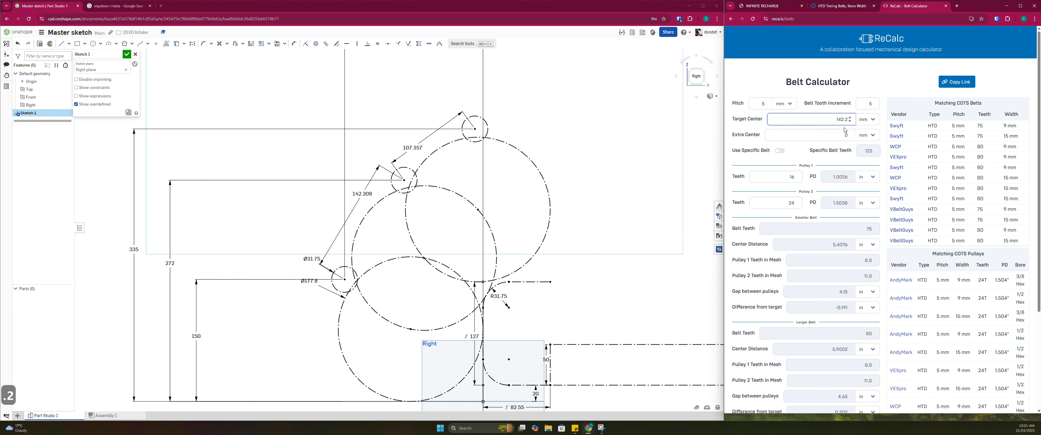
double_click(773, 179)
Switch to the WestCoast Products store, search for "htd pulley", and open the HTD Timing Pulleys product page
click(839, 6)
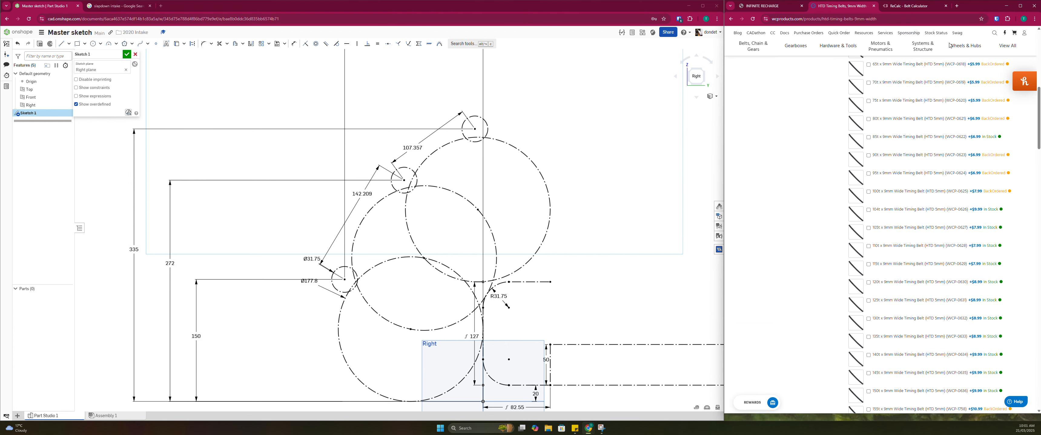
scroll(952, 48, up, 10)
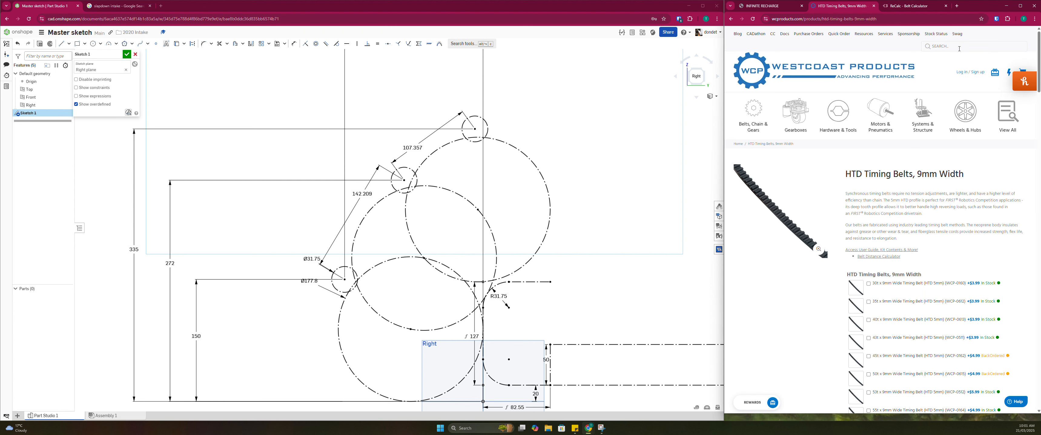
click(956, 48)
text(htd f)
key(BackSpace)
key(BackSpace)
text(pulley)
key(Return)
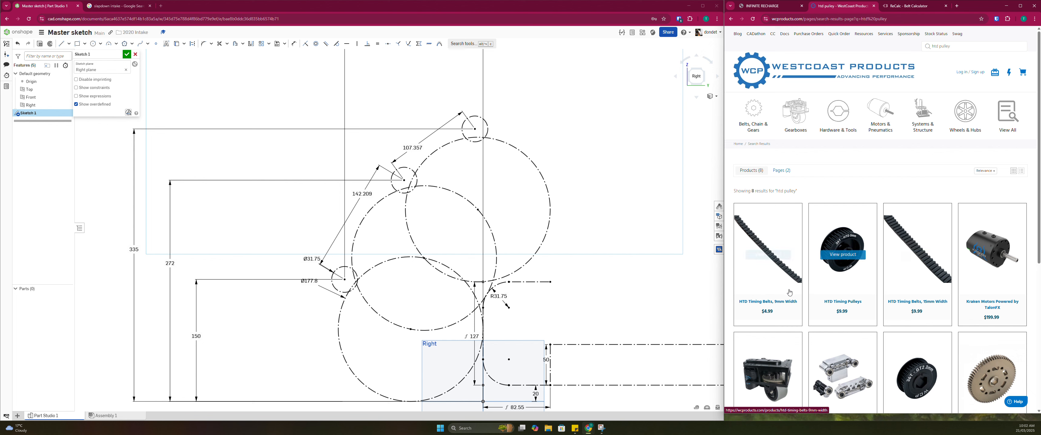
click(837, 305)
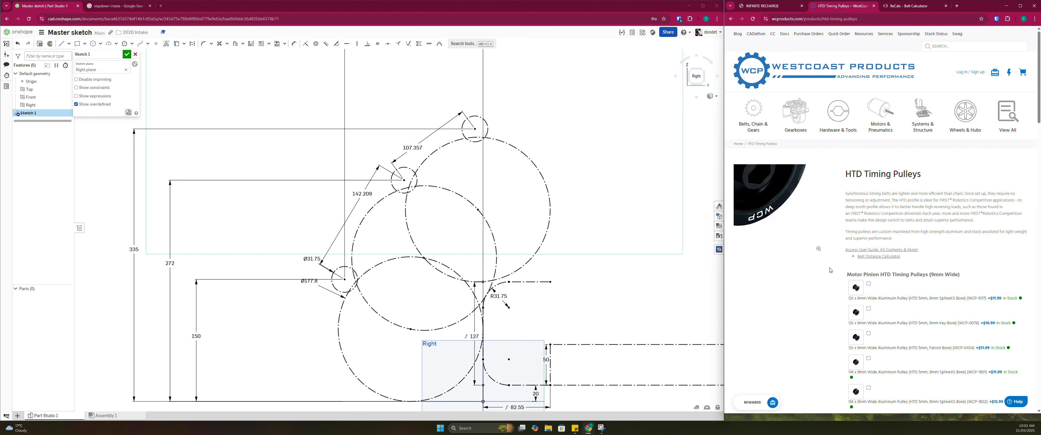
Examine the product images of the 15t and 18t 9mm wide aluminum HTD pulleys with 1/2" hex bore
scroll(862, 310, down, 3)
scroll(862, 310, down, 9)
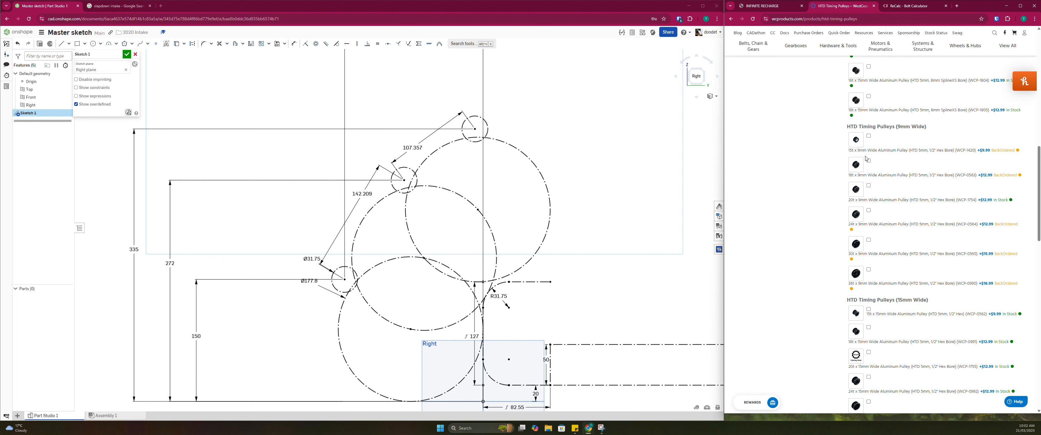
click(859, 142)
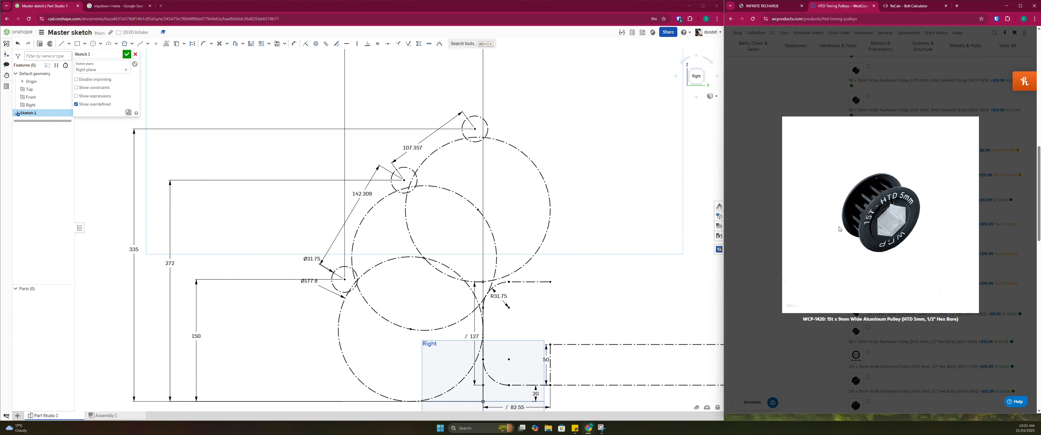
click(775, 224)
click(862, 144)
click(780, 111)
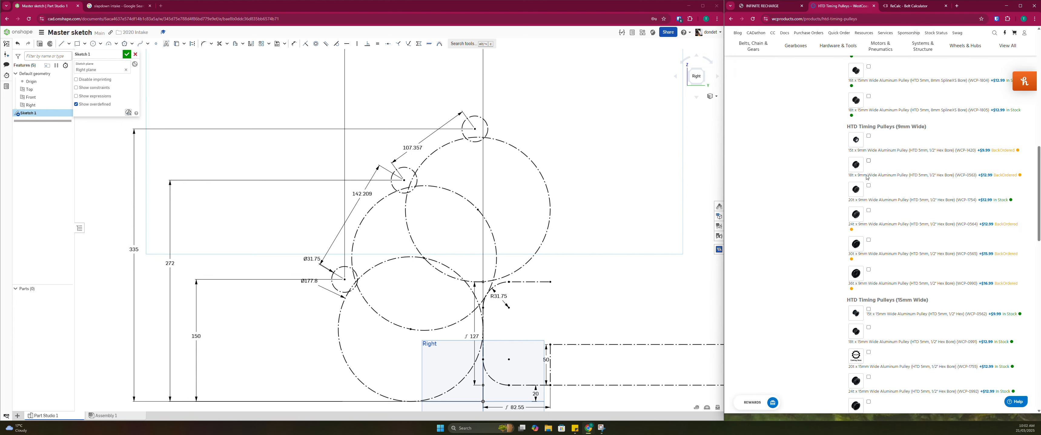
click(857, 168)
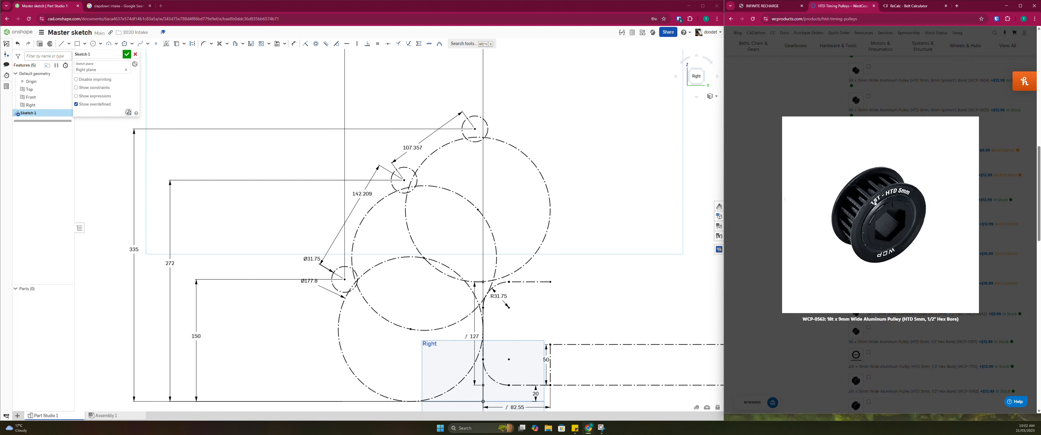
click(776, 190)
click(855, 169)
click(770, 180)
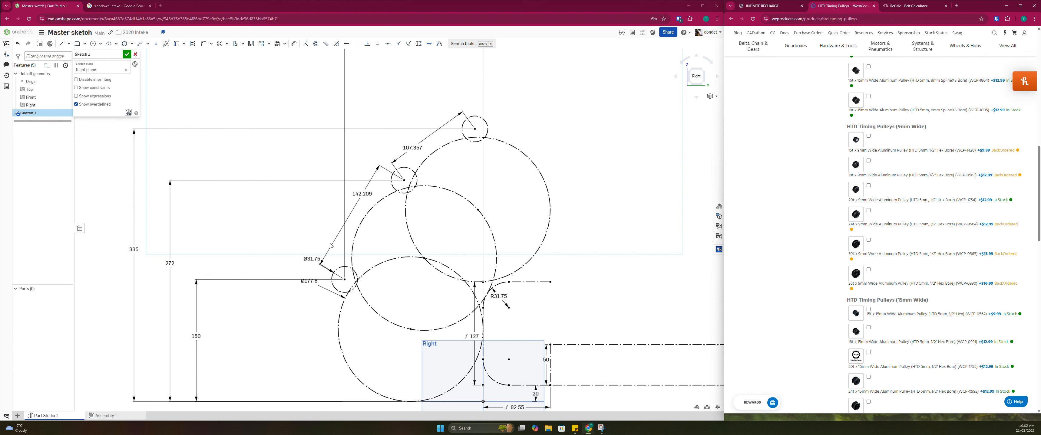
Return to ReCalc's Belt Calculator and set both Pulley 1 and Pulley 2 to 18 teeth
click(910, 6)
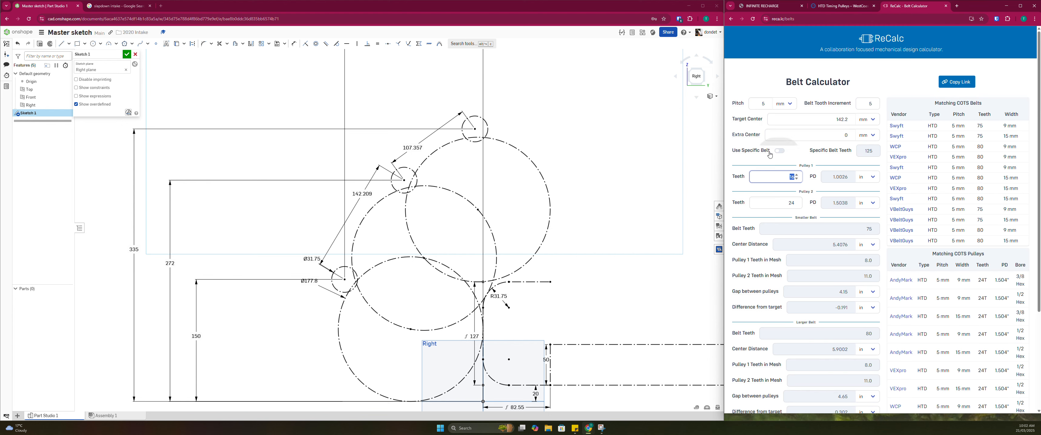
text(18)
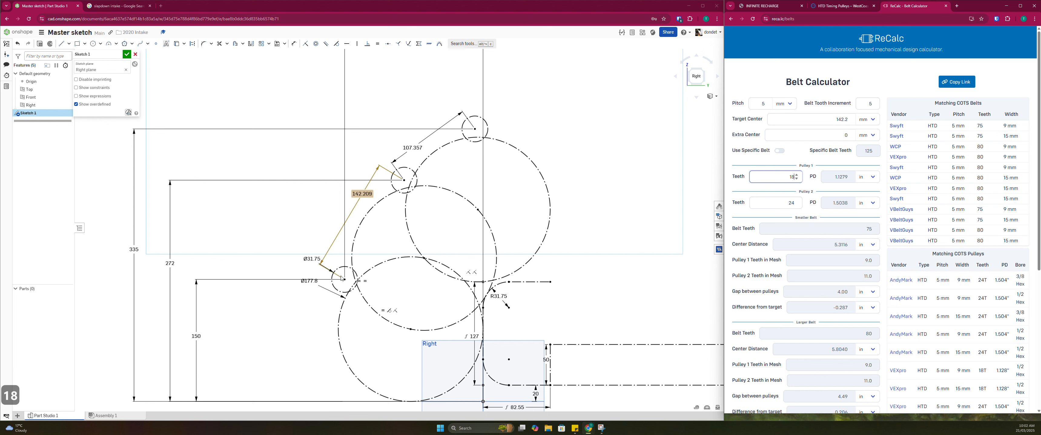
click(784, 204)
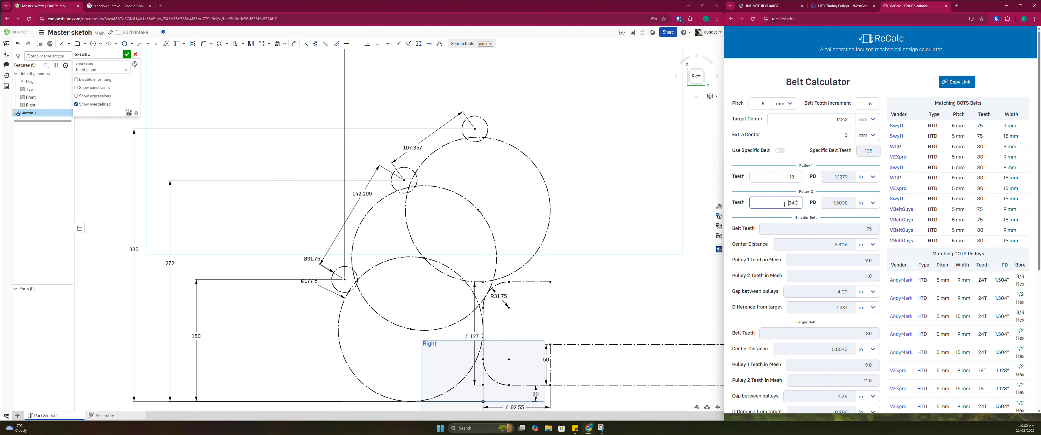
double_click(789, 202)
text(18)
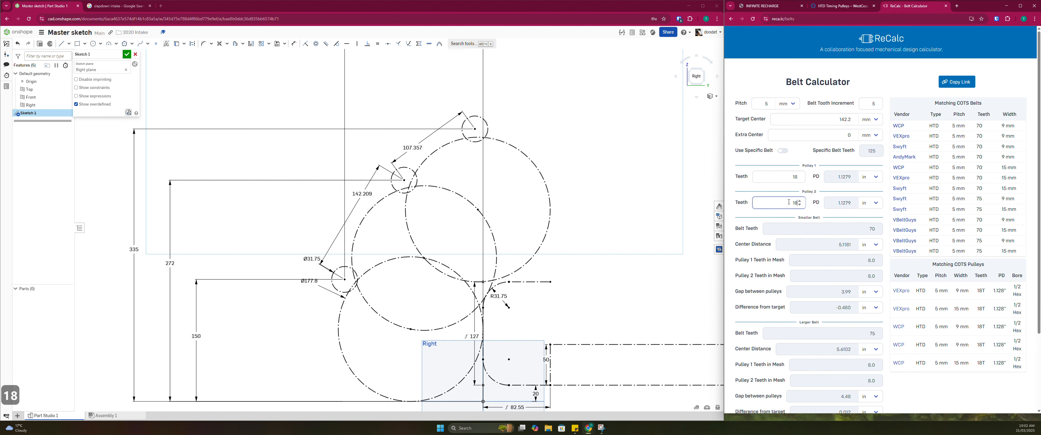
Switch the center distance units of both the smaller belt and the larger belt results to mm
click(842, 229)
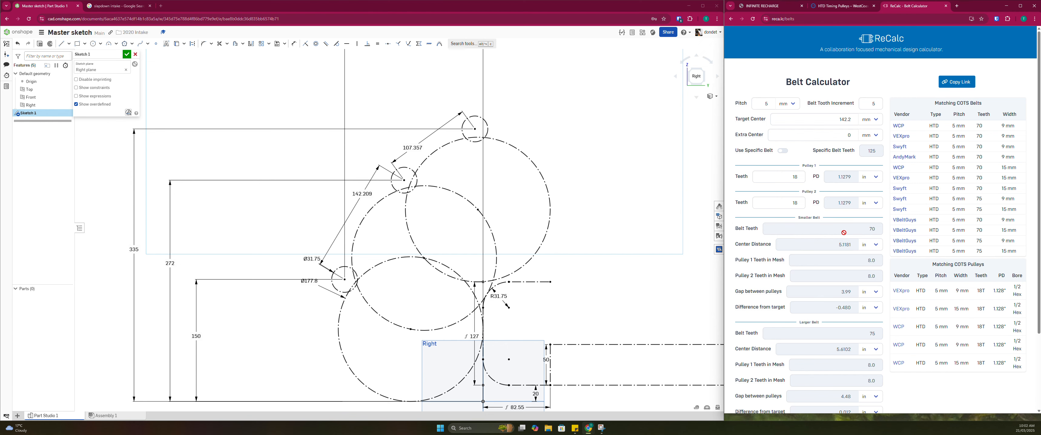
scroll(860, 242, down, 3)
scroll(864, 202, up, 3)
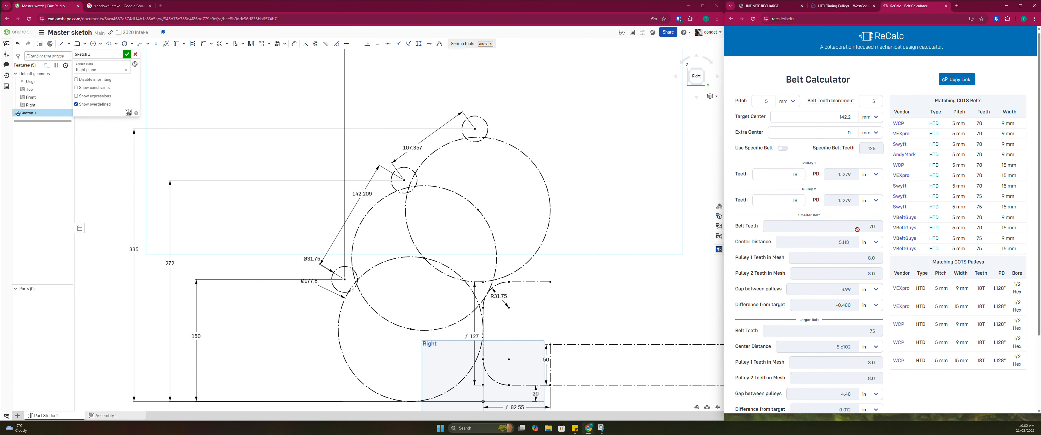
scroll(871, 169, down, 3)
click(875, 150)
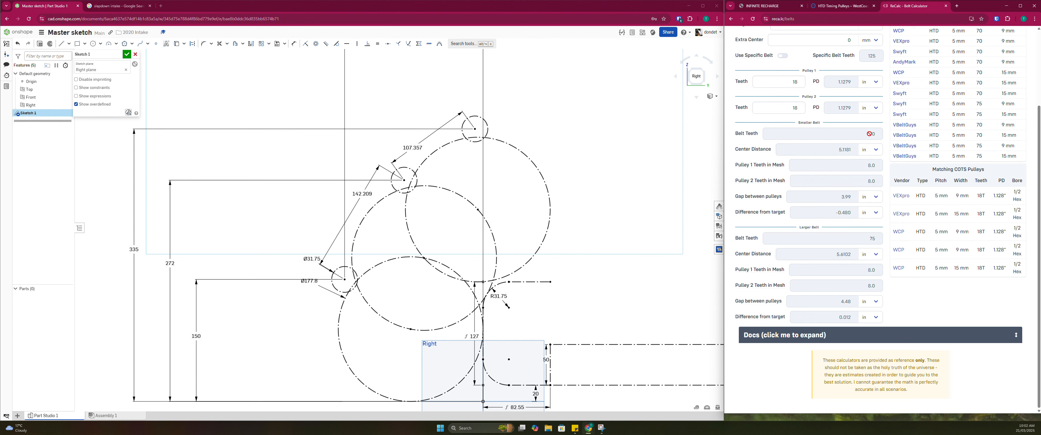
click(868, 135)
click(875, 150)
click(867, 176)
click(871, 254)
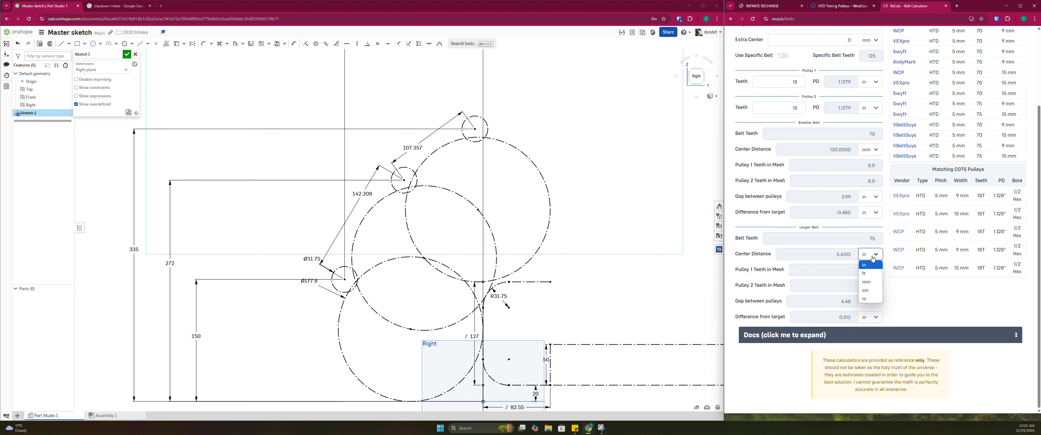
click(868, 280)
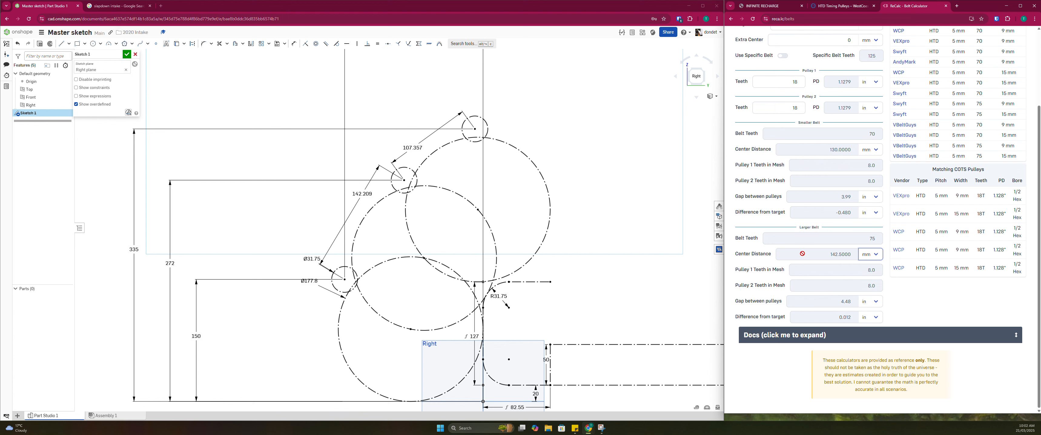
Set the center-to-center distance between the lower and middle rollers in the Onshape sketch to 142.5 mm
double_click(362, 194)
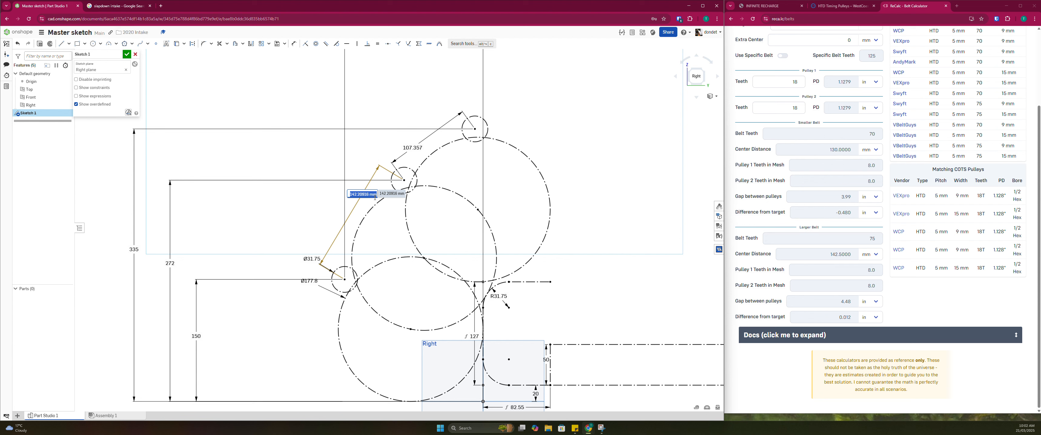
text(142.5)
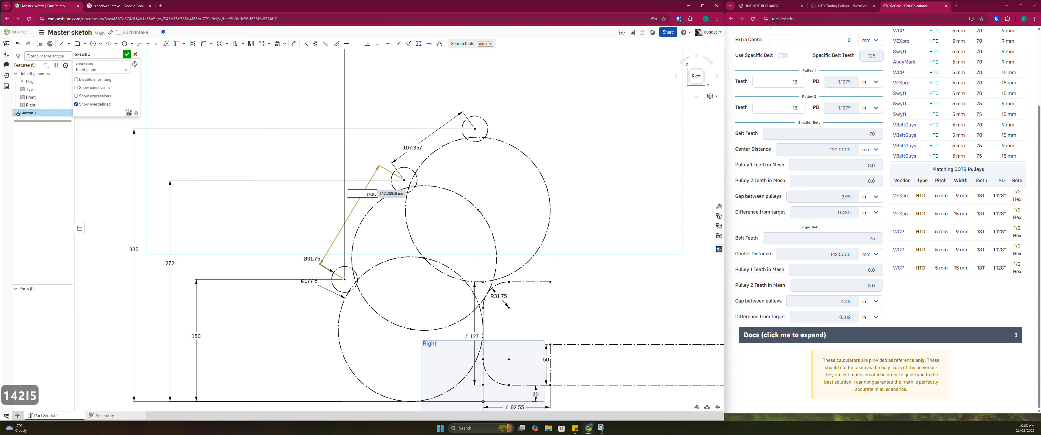
key(F12)
key(F12)
key(BackSpace)
key(BackSpace)
text(l5)
key(BackSpace)
key(BackSpace)
key(BackSpace)
text(.5)
key(Return)
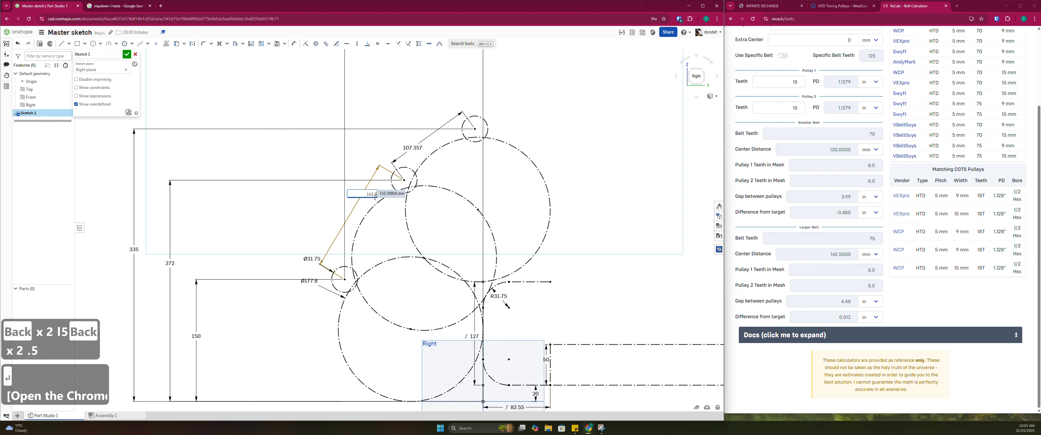
key(Escape)
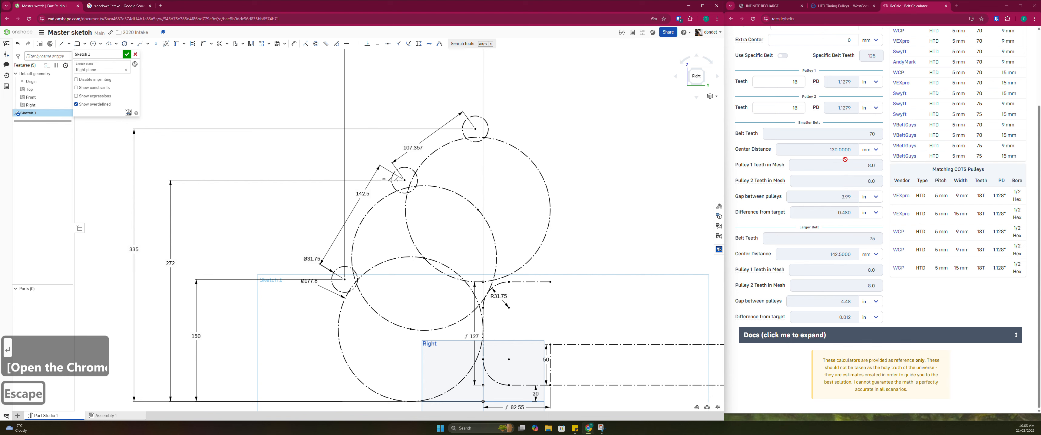
Review the matching COTS belts and pulleys in ReCalc, and raise the target center distance to 144.2 mm
scroll(848, 210, up, 3)
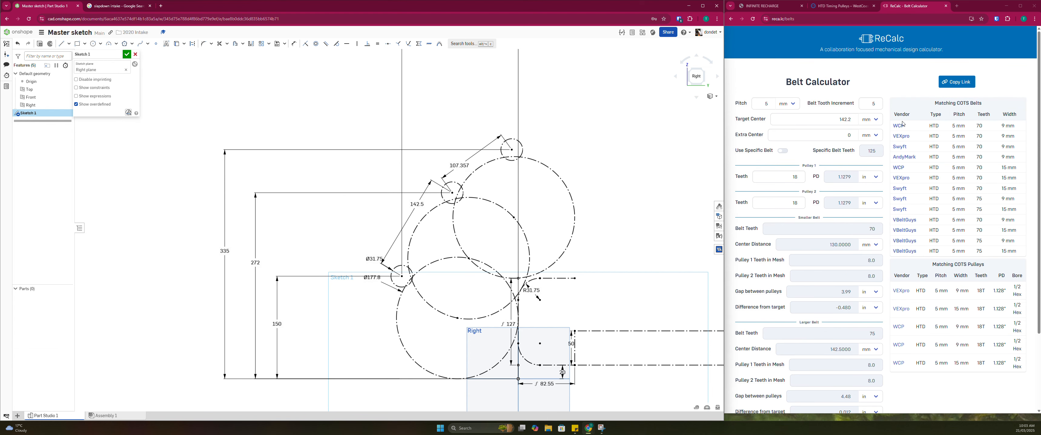
scroll(880, 323, down, 3)
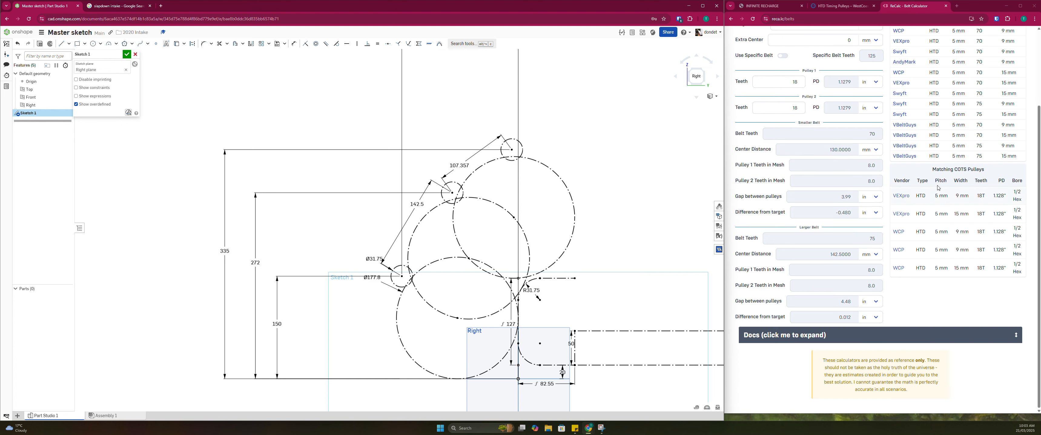
scroll(941, 194, up, 3)
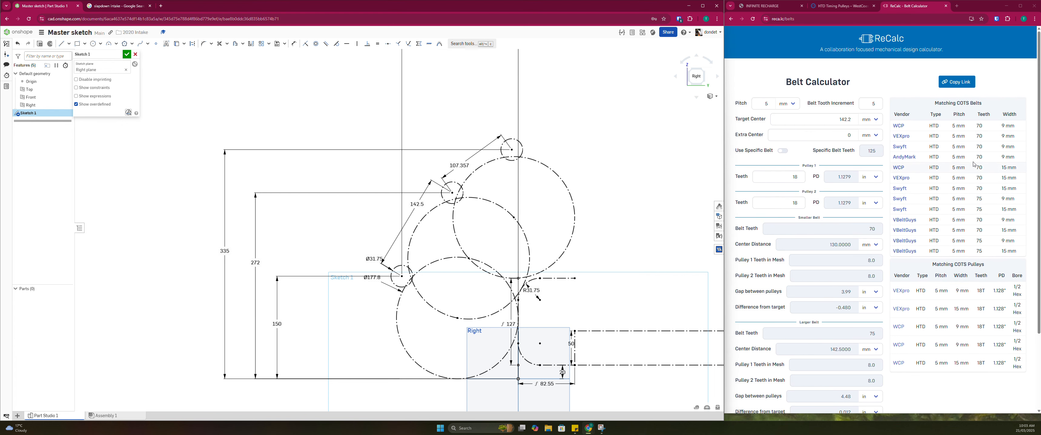
drag(924, 245, 1012, 250)
click(1012, 249)
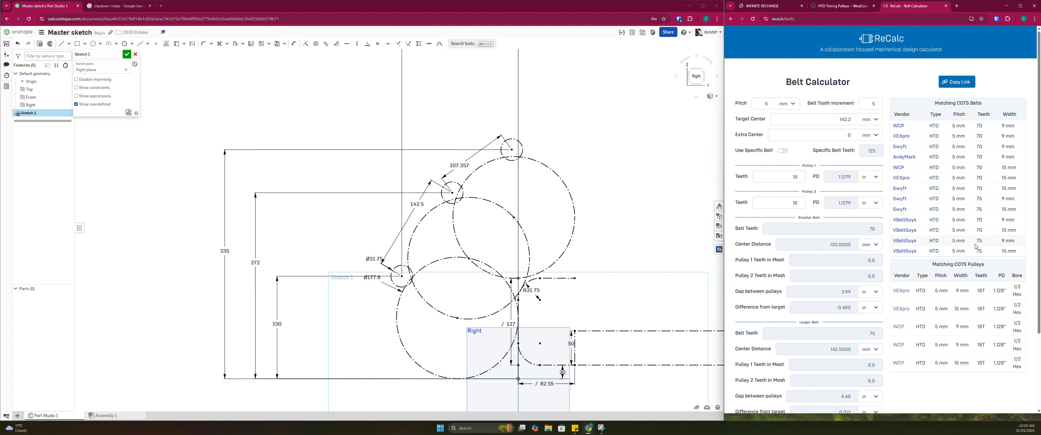
scroll(941, 261, down, 3)
scroll(946, 194, up, 3)
scroll(936, 219, down, 3)
scroll(842, 125, up, 3)
click(852, 117)
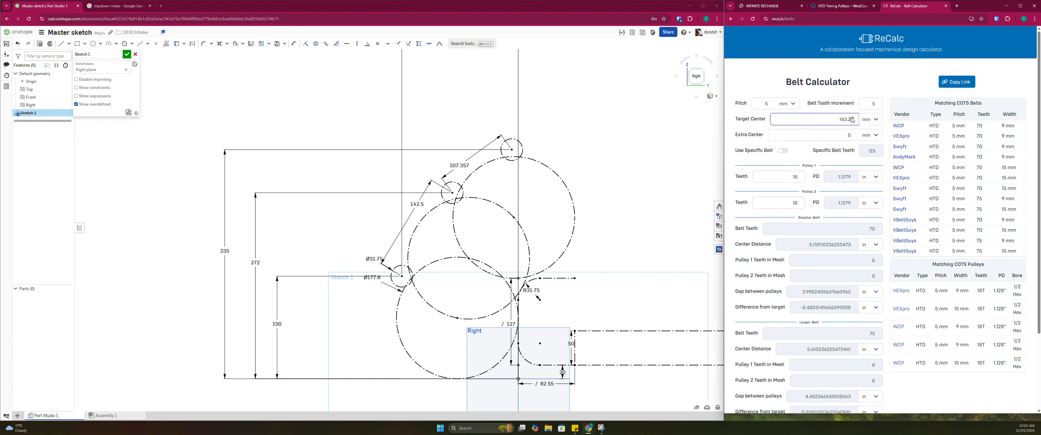
click(853, 117)
click(853, 117)
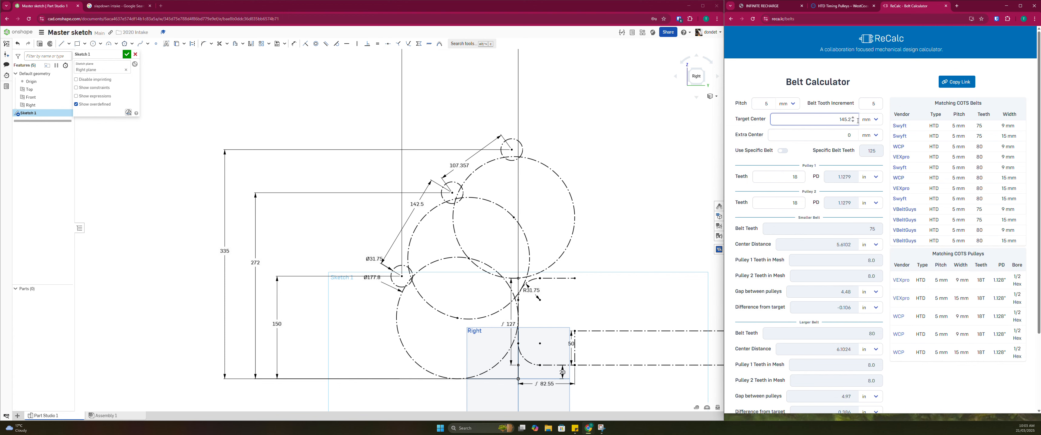
Switch to the WestCoast Products store, search for "htd belt", and open the HTD Timing Belts, 9mm Width page
click(843, 6)
scroll(967, 80, down, 2)
scroll(966, 81, up, 7)
click(971, 43)
text(htd belt)
key(Return)
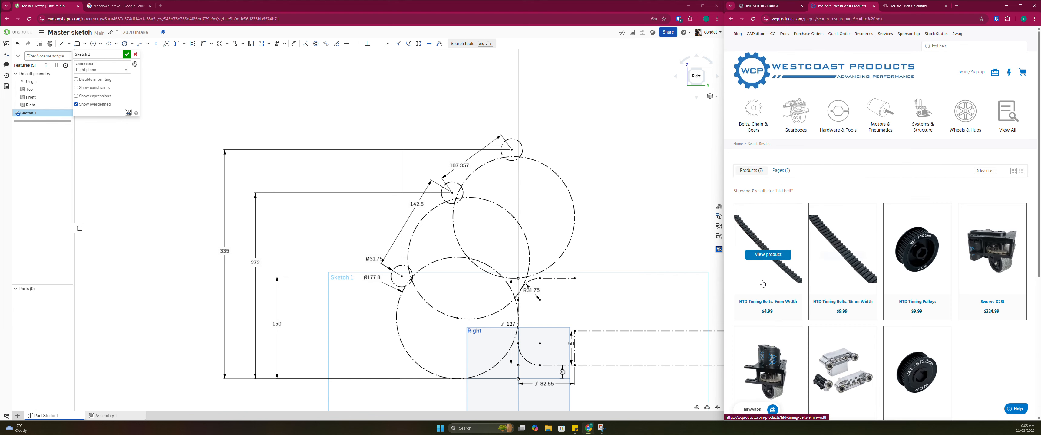
click(768, 283)
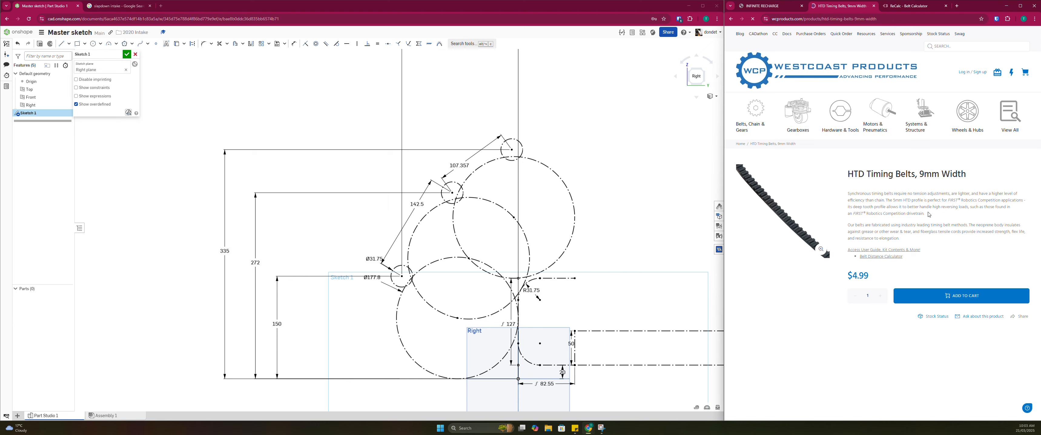
Check the stock status of the 75-tooth, 9 mm wide HTD 5 mm belt in the WestCoast Products belt list
scroll(929, 214, down, 10)
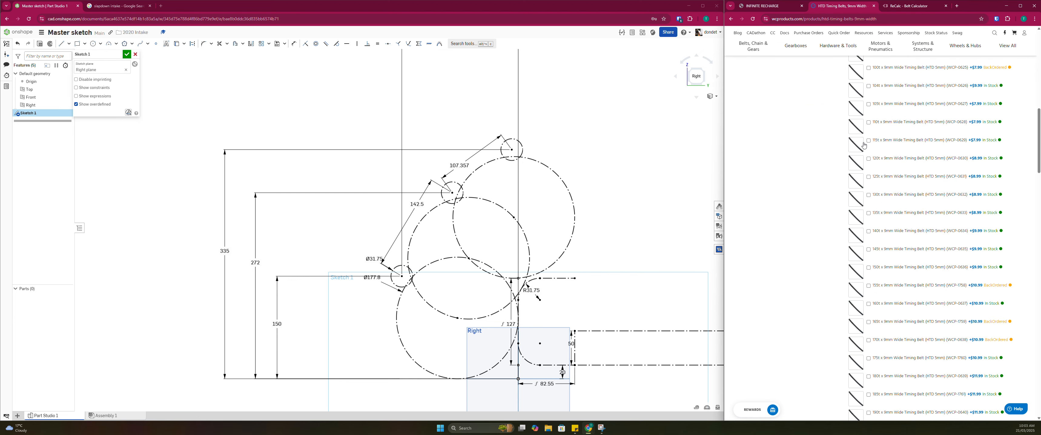
scroll(864, 145, up, 3)
click(861, 110)
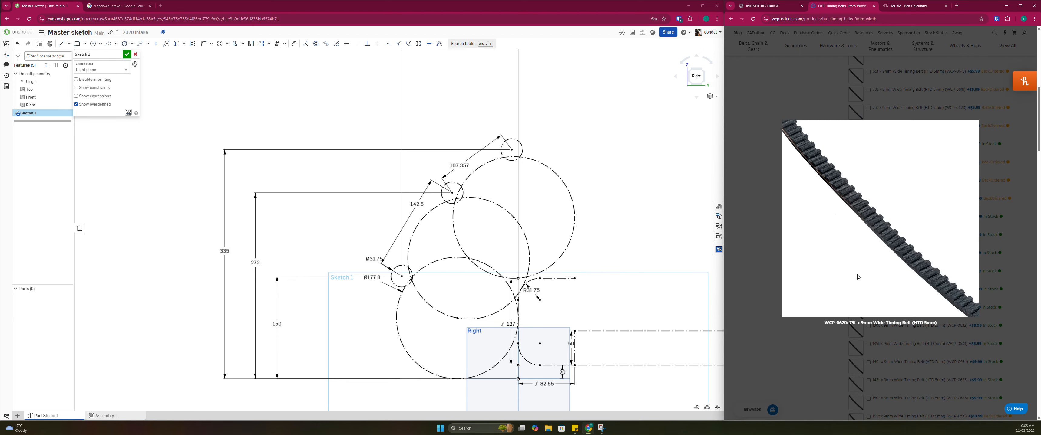
click(783, 310)
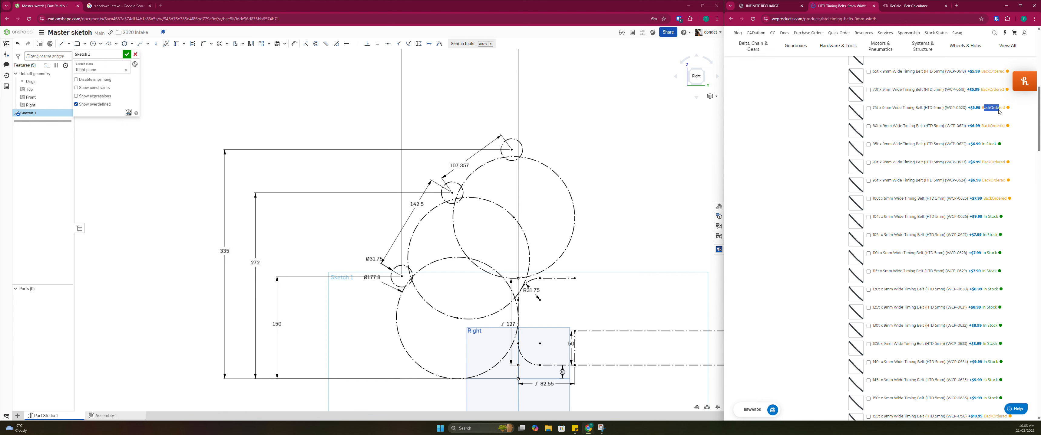
drag(1005, 108, 972, 108)
click(986, 108)
click(990, 106)
Return to the ReCalc belt calculator and show the smaller belt's center distance in mm
click(914, 7)
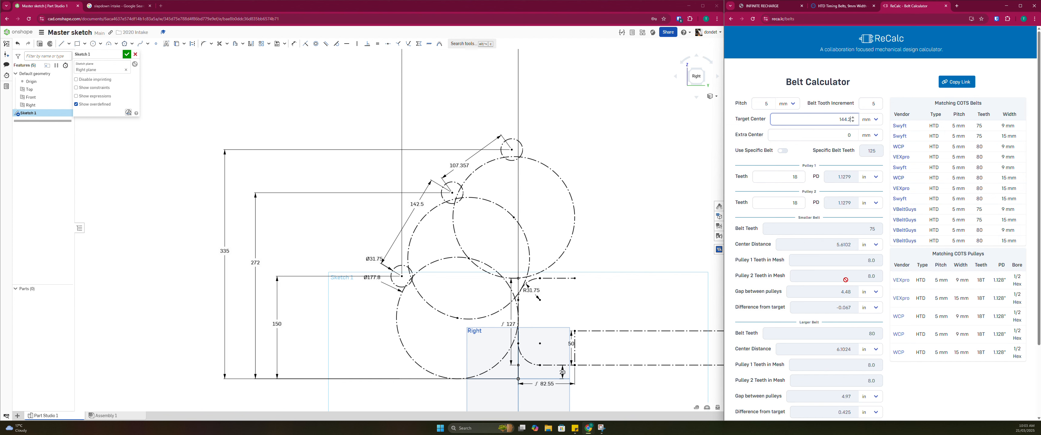
click(875, 244)
click(859, 267)
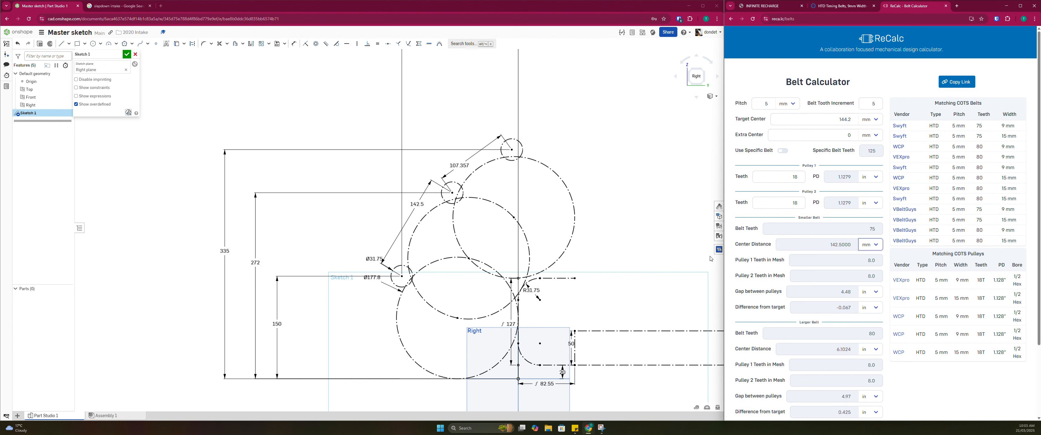
Copy the link of the 144.2 mm belt calculation and open it in a new browser tab
click(959, 85)
click(956, 6)
key(ctrl+v)
key(Return)
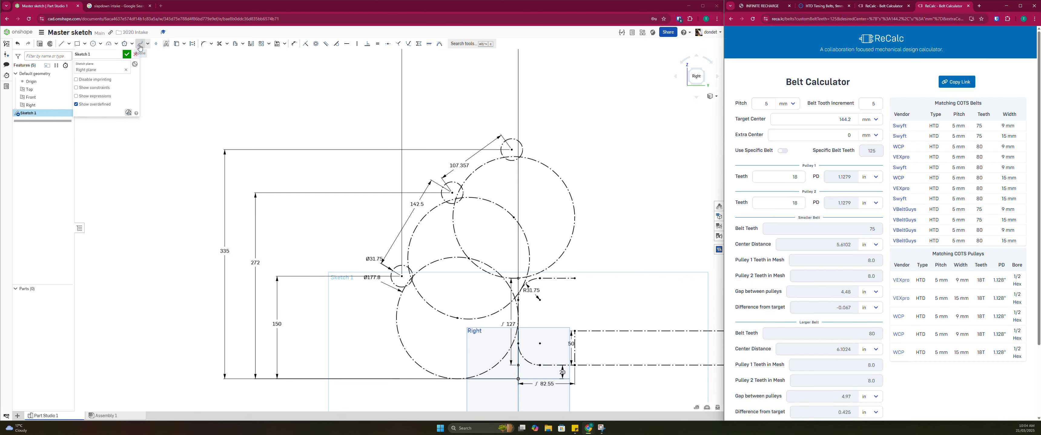
Post an Onshape comment containing the ReCalc link and a markup image with a red arrow pointing to the 142.5 mm dimension
click(6, 64)
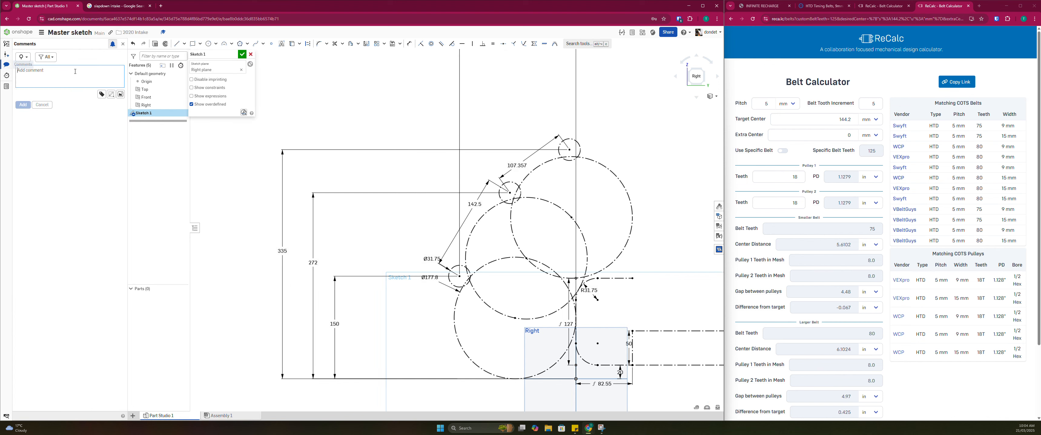
click(112, 95)
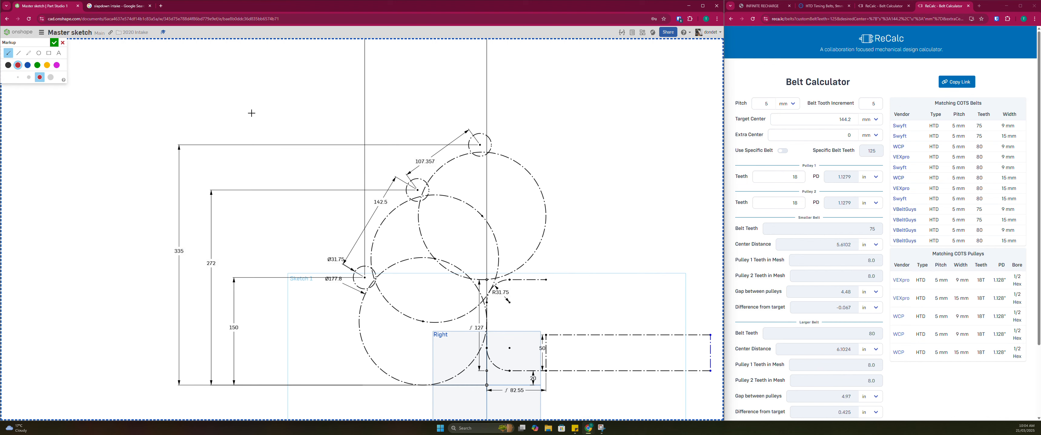
drag(328, 122, 372, 197)
click(54, 42)
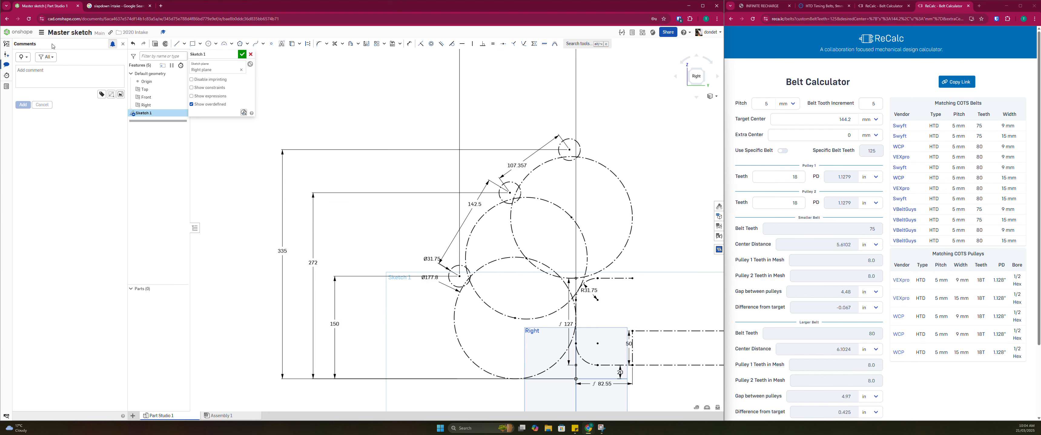
text(https://www.reca.lc/belts?customBeltTeeth=125&desiredCenter=%7B%22s%22%3A144.2%2C%22u%22%3A%22mm%22%7D&extraCenter=%7B%22s%22%3A0%2C%22u%22%3A%22mm%22%7D&p1Teeth=18&p2Teeth=18&pitch=%7B%22s%22%3A5%2C%22u%22%3A%22mm%22%7D&toothIncrement=5&useCustomBelt=0)
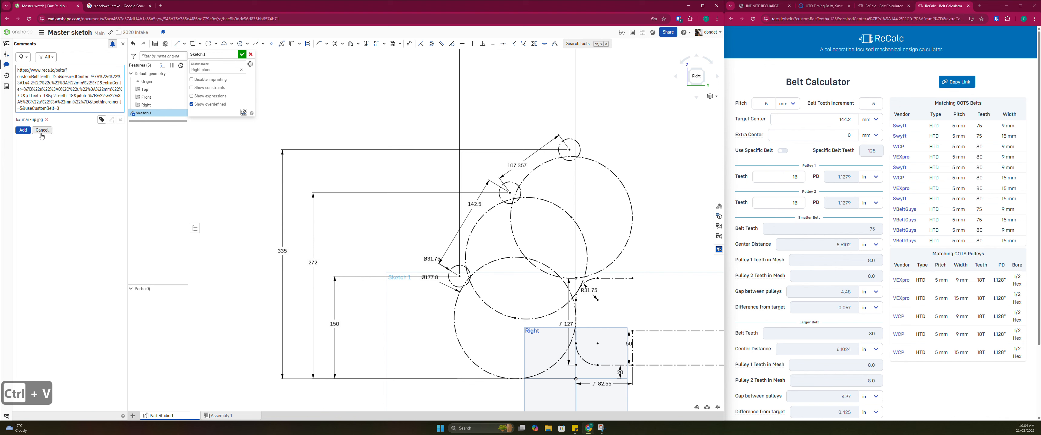
click(28, 130)
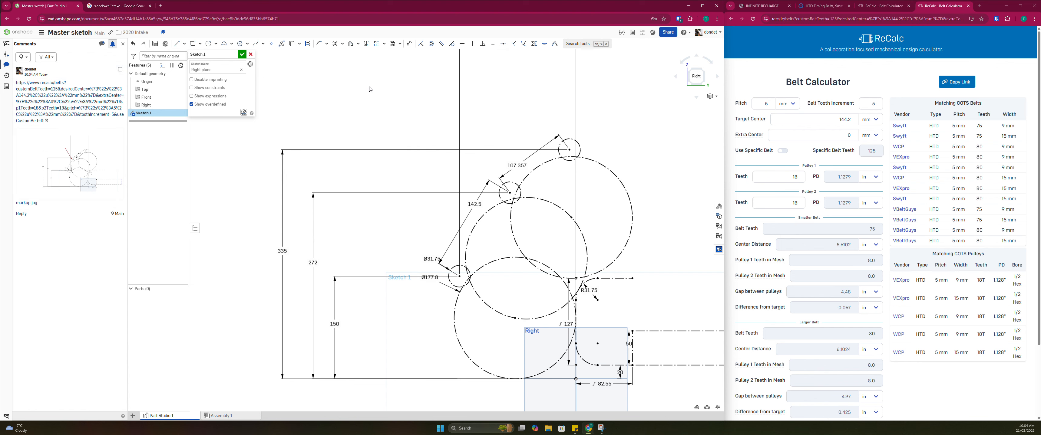
Set the target center distance in the ReCalc belt calculator to 107.357 mm
scroll(537, 169, up, 2)
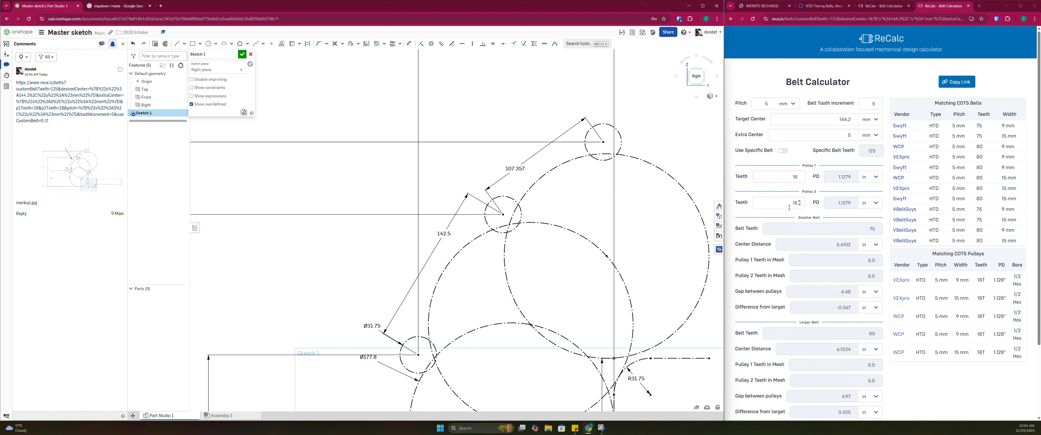
scroll(470, 235, down, 2)
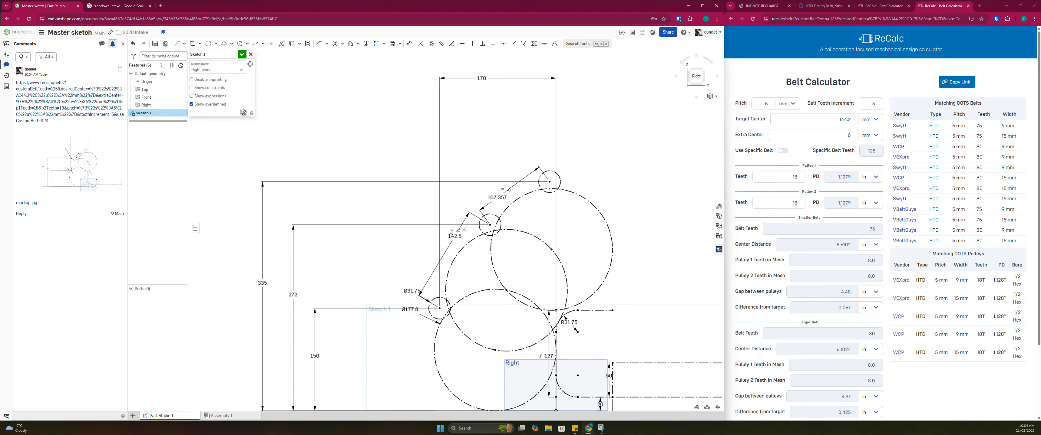
middle_drag(476, 246, 475, 225)
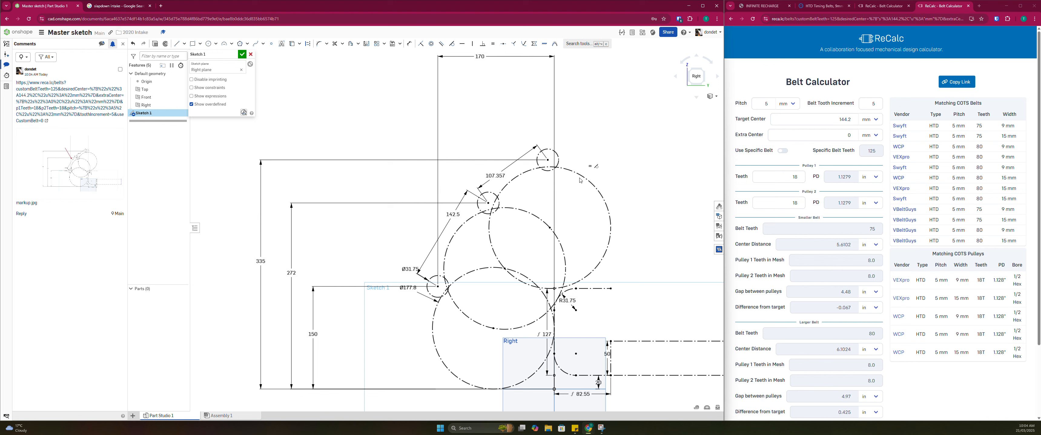
double_click(800, 202)
click(800, 204)
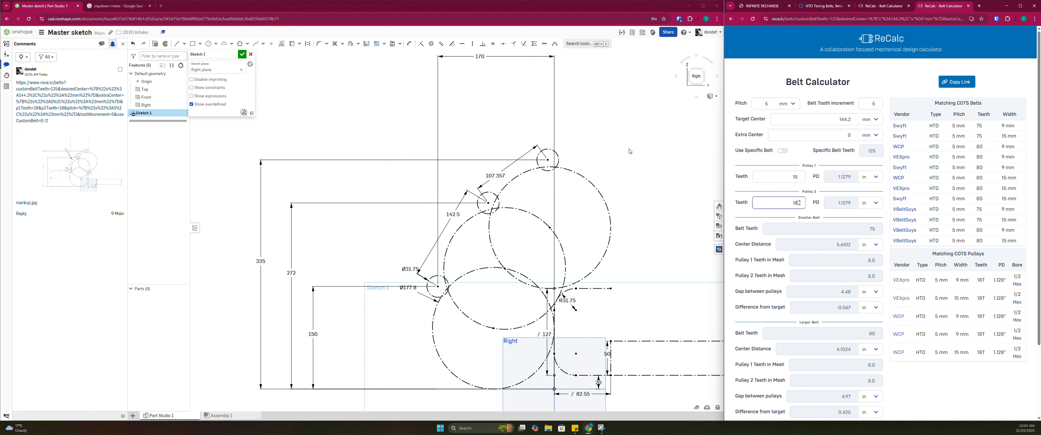
double_click(848, 118)
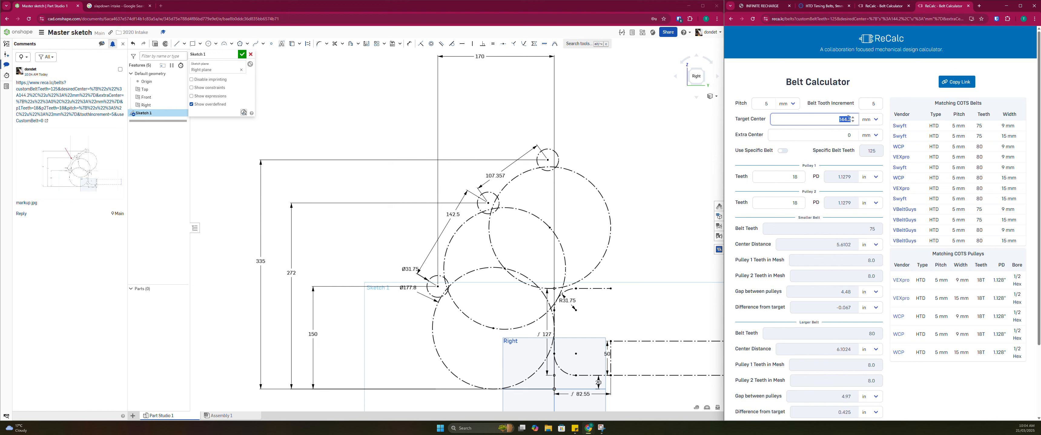
text(107.357)
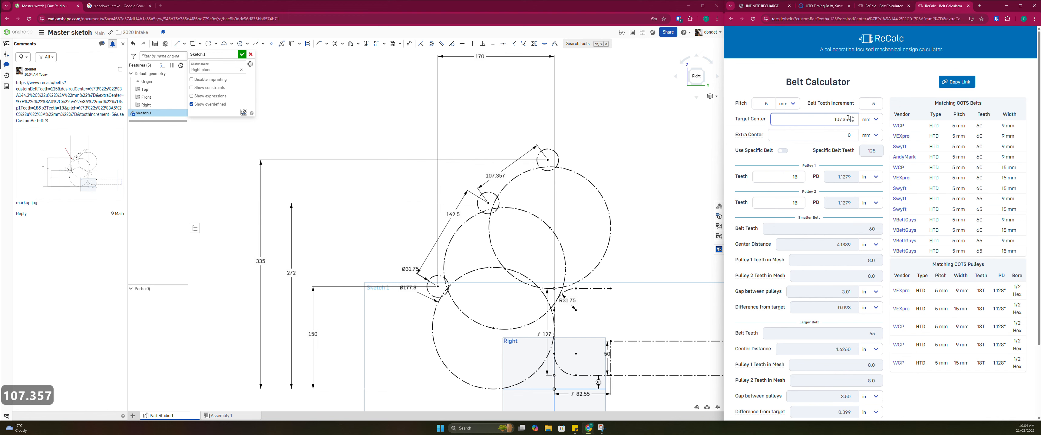
key(Return)
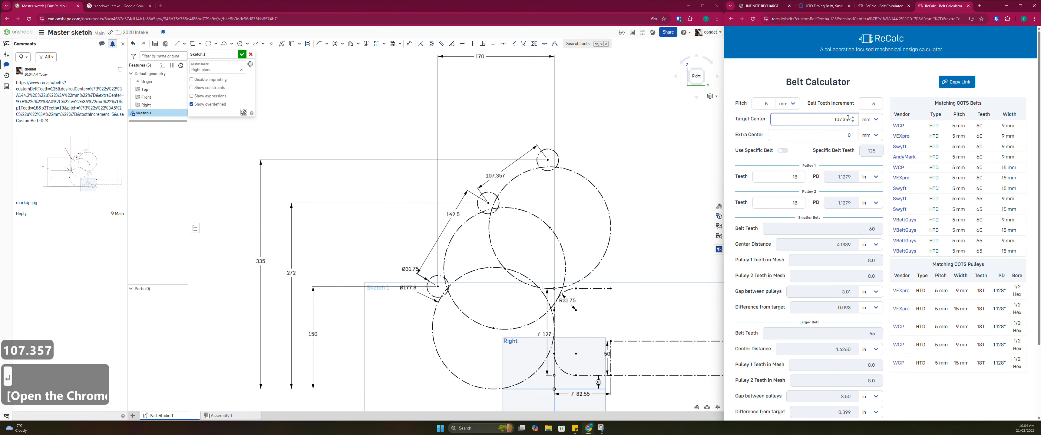
Show the center distances of both the smaller belt and the larger belt in mm
click(868, 245)
click(879, 297)
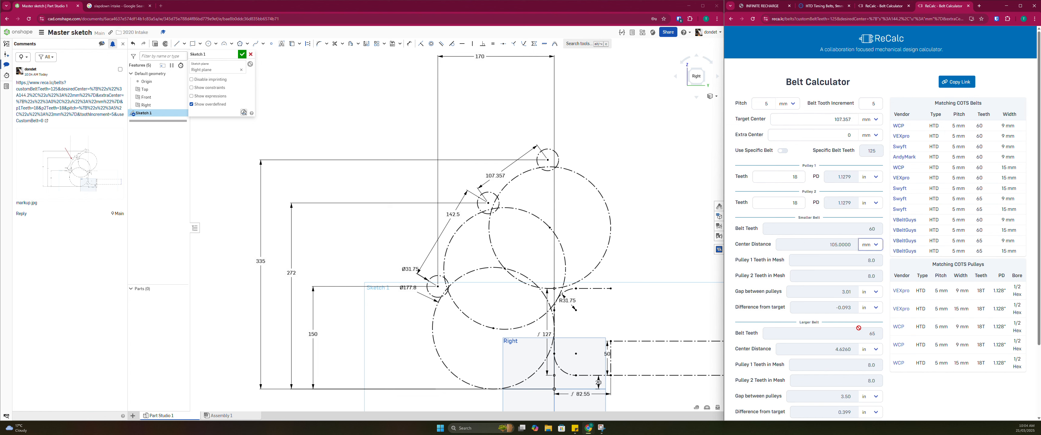
click(869, 349)
click(874, 379)
Set the center-to-center distance between the middle and upper rollers in the Onshape sketch to 105 mm
double_click(495, 177)
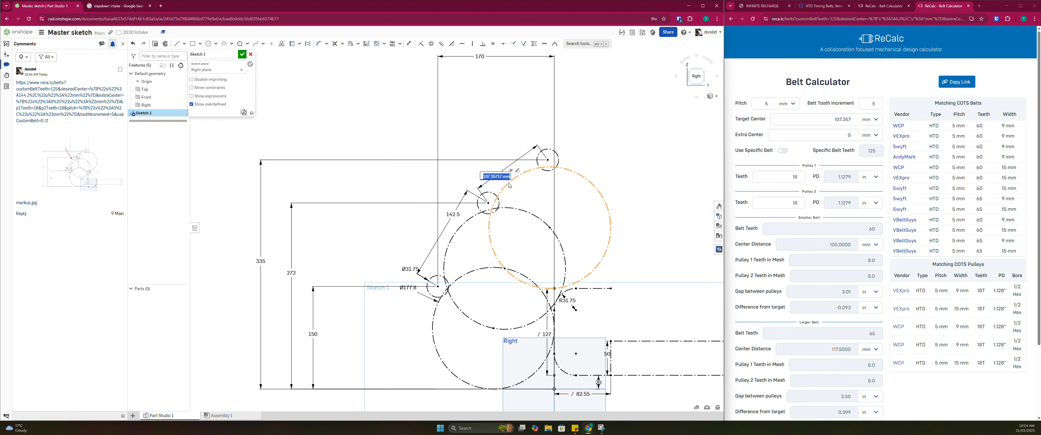
key(F1)
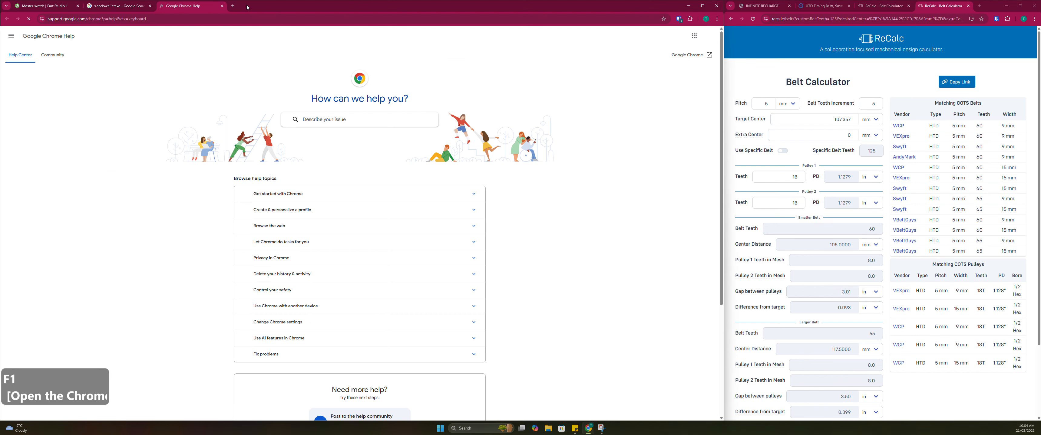
click(222, 7)
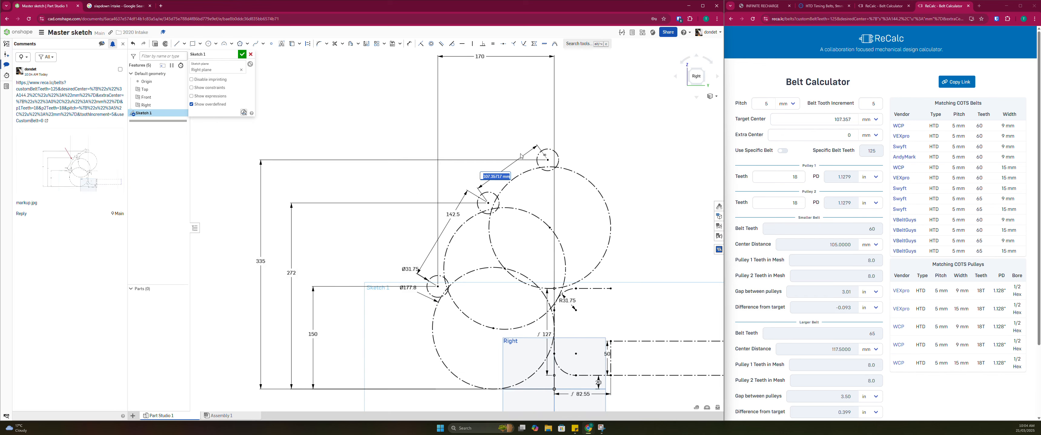
text(105)
key(Return)
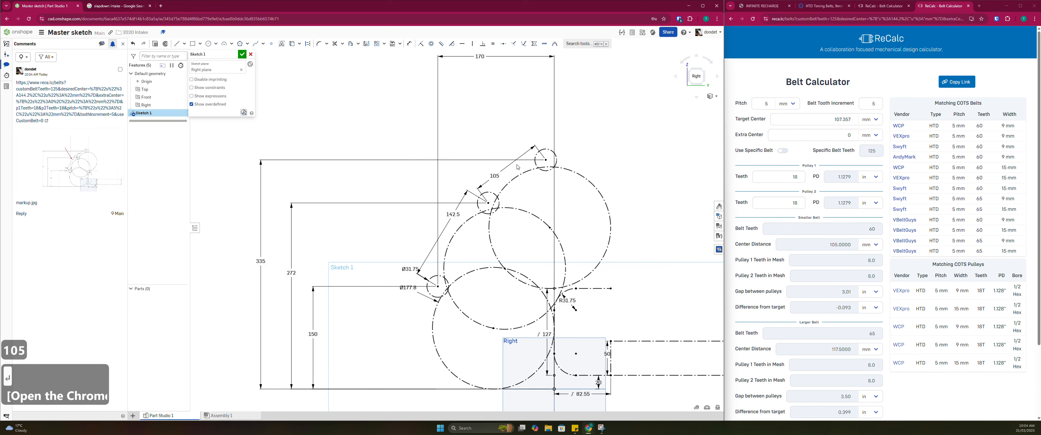
key(Escape)
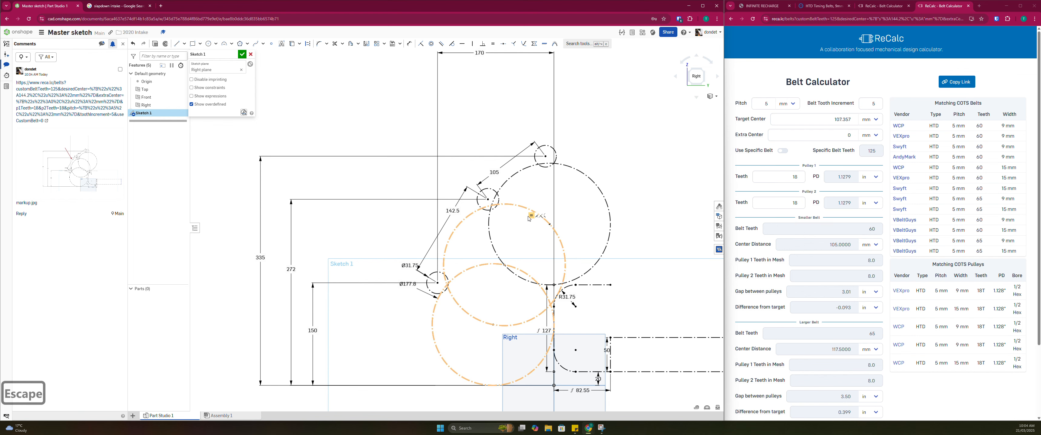
Post a second Onshape comment with the 107.357 mm ReCalc link and a markup image whose red arrow points to the 105 mm dimension
scroll(527, 210, down, 1)
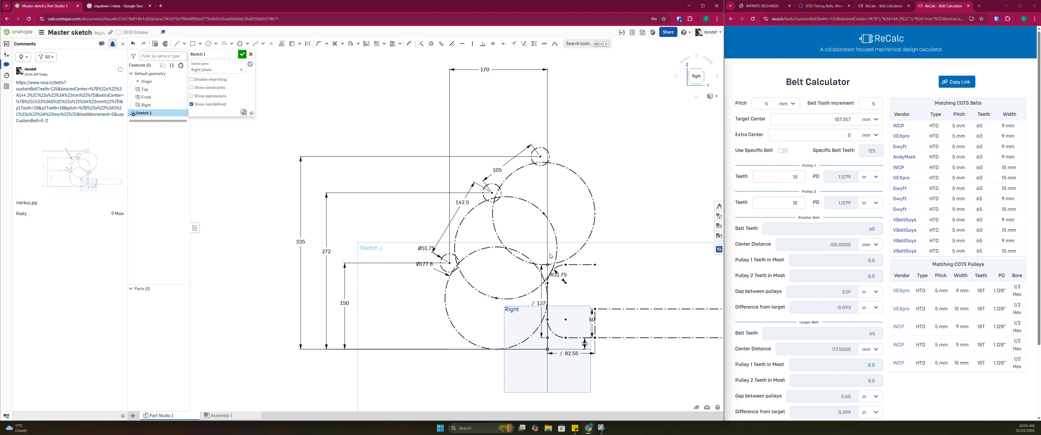
middle_drag(550, 256, 503, 238)
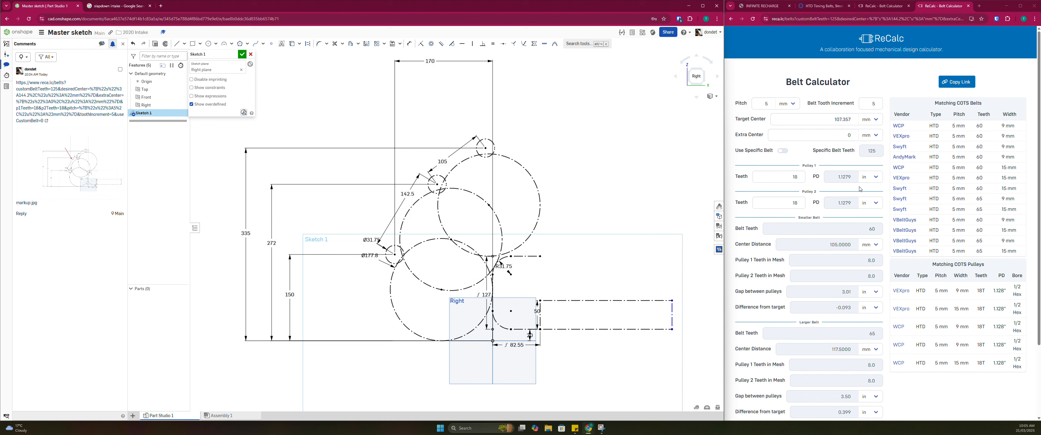
click(963, 82)
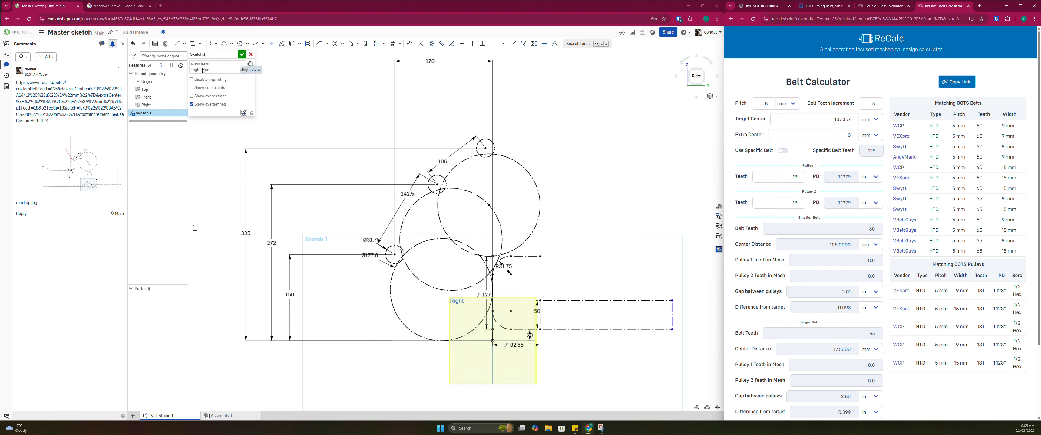
click(102, 44)
click(110, 95)
drag(327, 88, 342, 152)
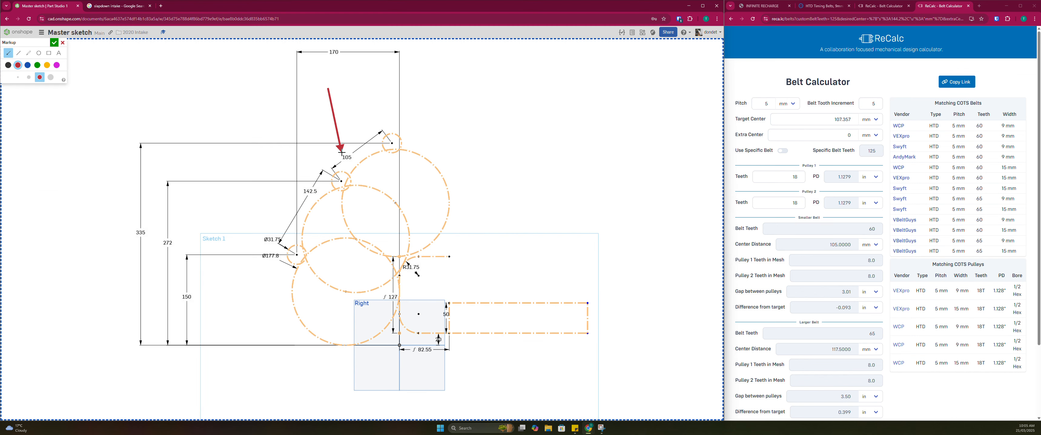
click(54, 42)
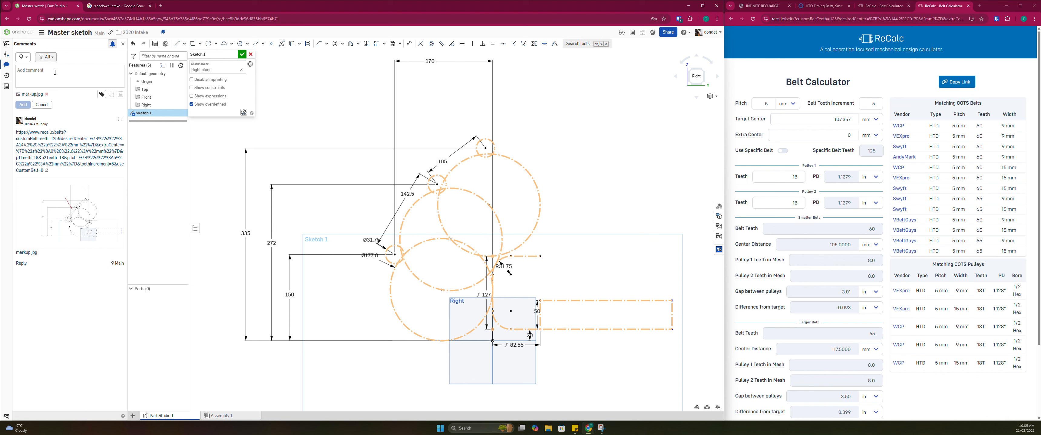
text(https://www.reca.lc/belts?customBeltTeeth=125&desiredCenter=%7B%22s%22%3A107.357%2C%22u%22%3A%22mm%22%7D&extraCenter=%7B%22s%22%3A0%2C%22u%22%3A%22mm%22%7D&p1Teeth=18&p2Teeth=18&pitch=%7B%22s%22%3A5%2C%22u%22%3A%22mm%22%7D&toothIncrement=5&useCustomBelt=0)
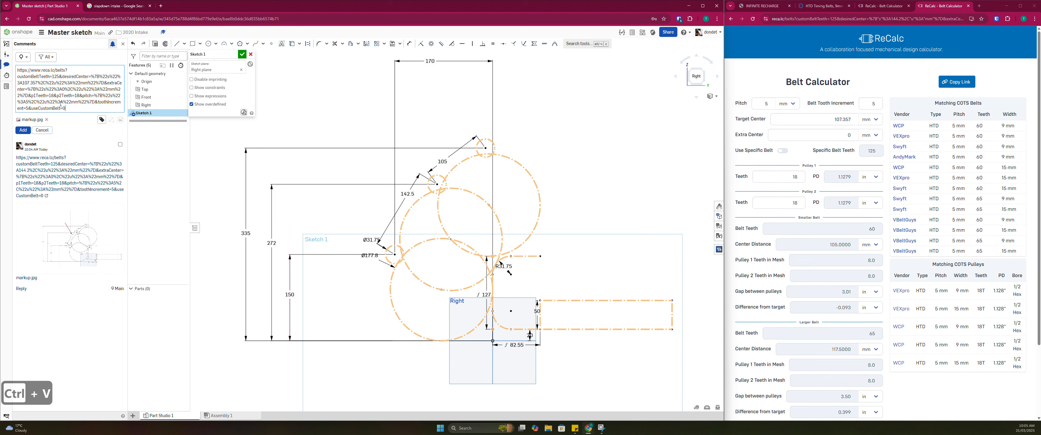
click(23, 130)
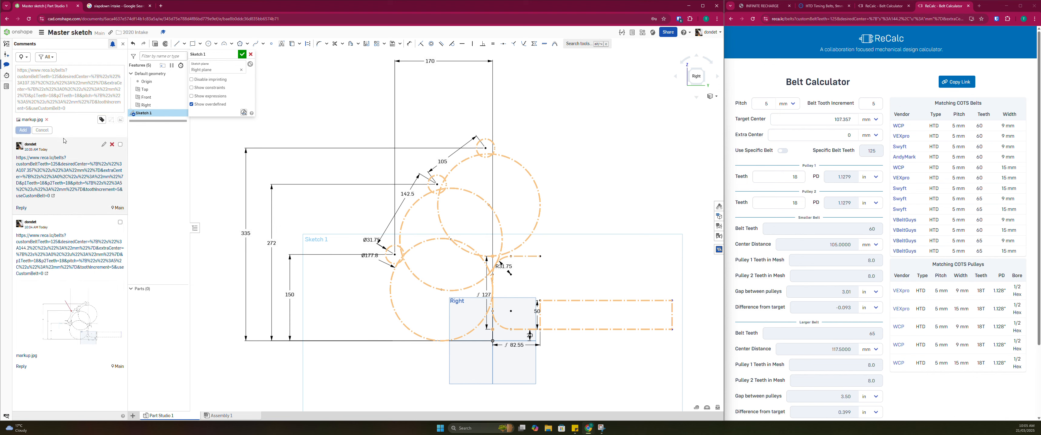
Start a circular pattern in the sketch using the three small roller circles as seed geometry
scroll(534, 204, down, 2)
scroll(516, 204, up, 2)
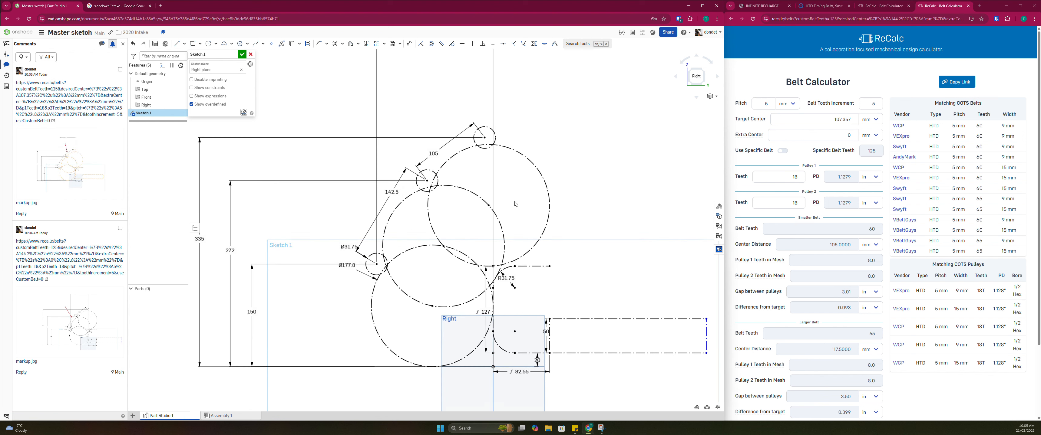
scroll(525, 260, down, 3)
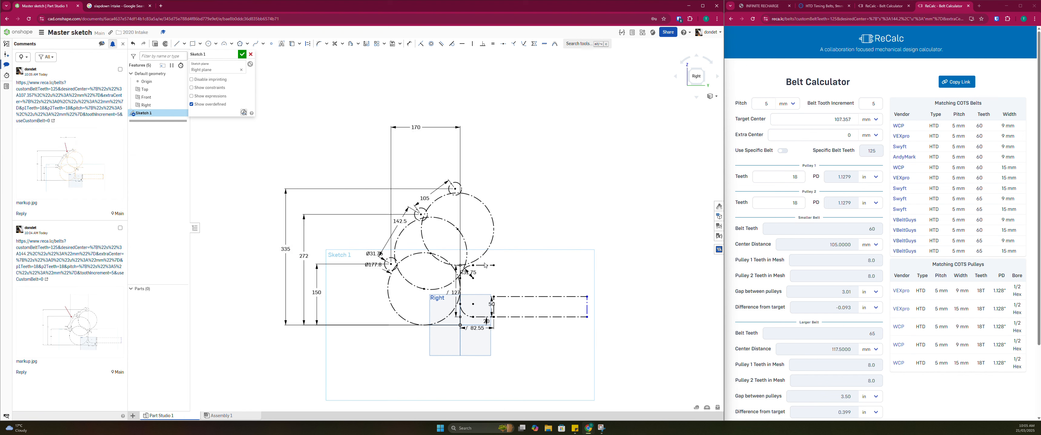
scroll(521, 188, up, 2)
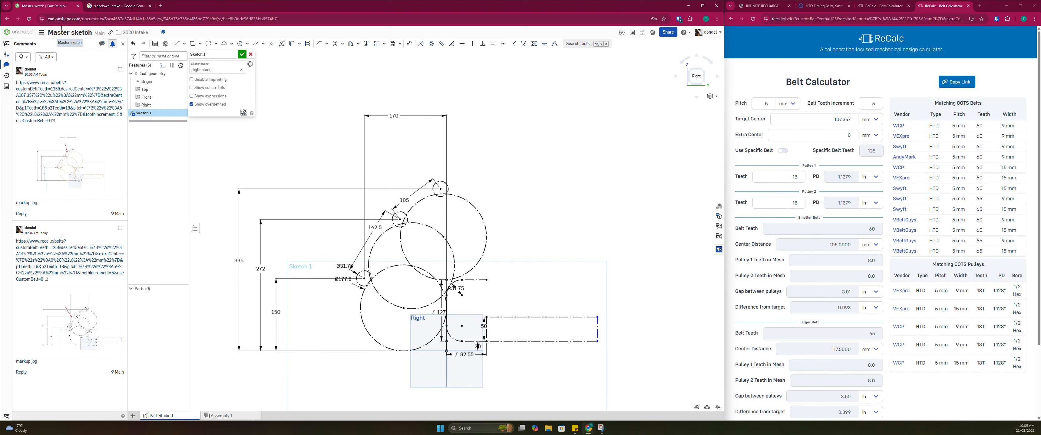
click(376, 43)
scroll(392, 223, up, 1)
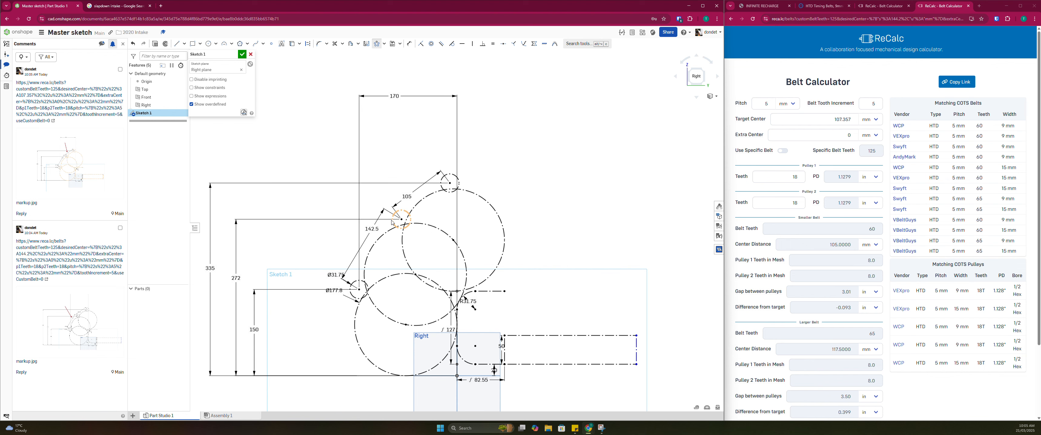
click(458, 185)
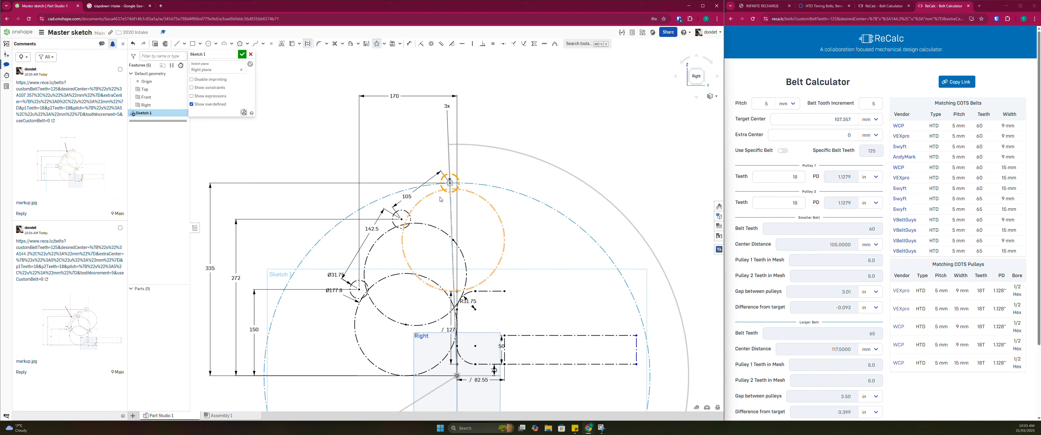
click(410, 221)
click(367, 292)
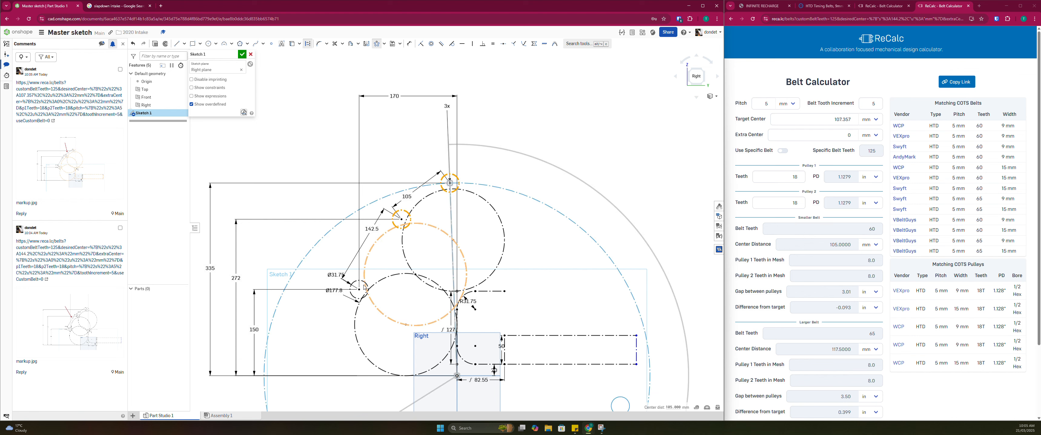
Set the circular pattern's instance count to 2
scroll(437, 299, down, 5)
middle_drag(499, 335, 494, 310)
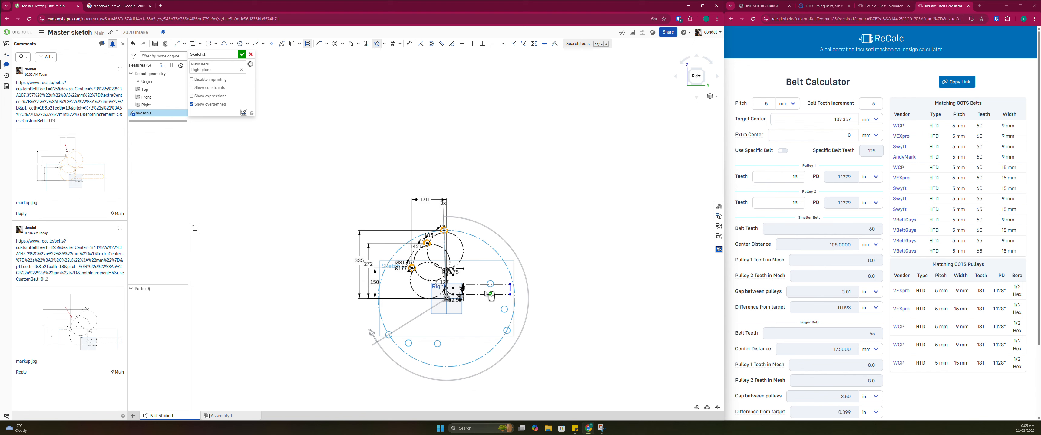
scroll(494, 309, up, 3)
middle_drag(384, 294, 383, 278)
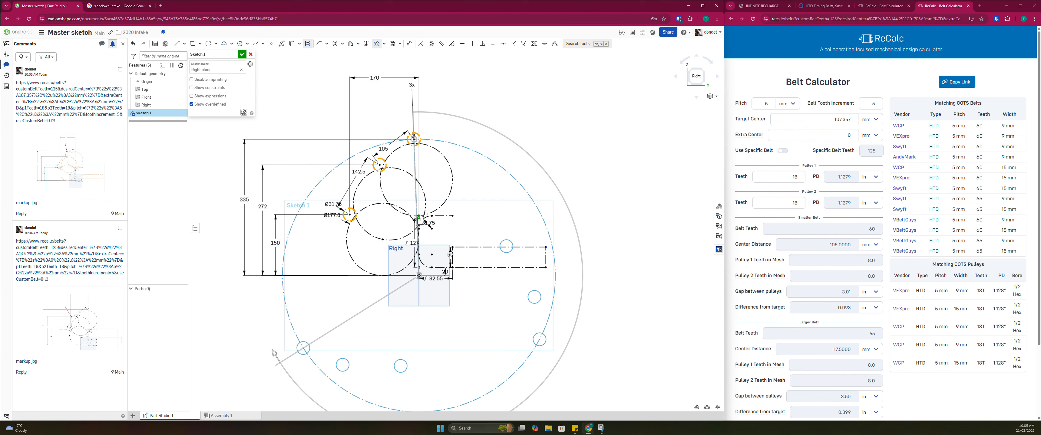
double_click(411, 87)
text(2)
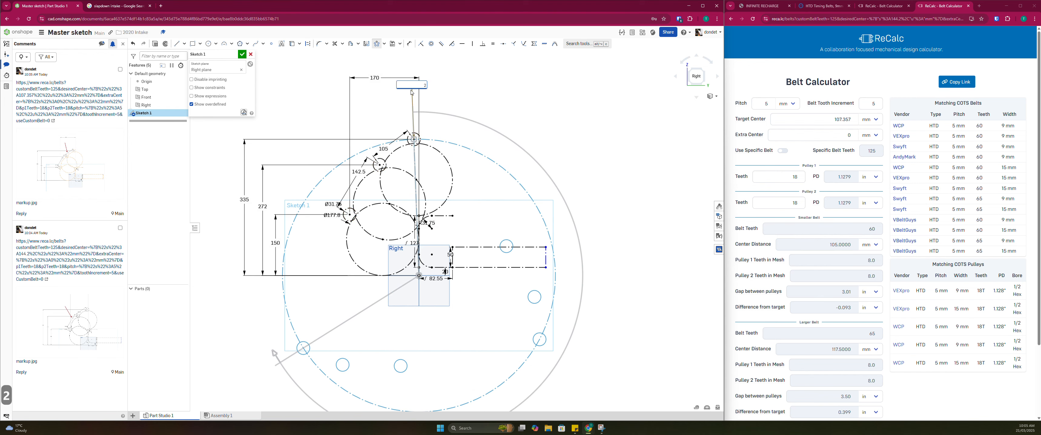
key(Return)
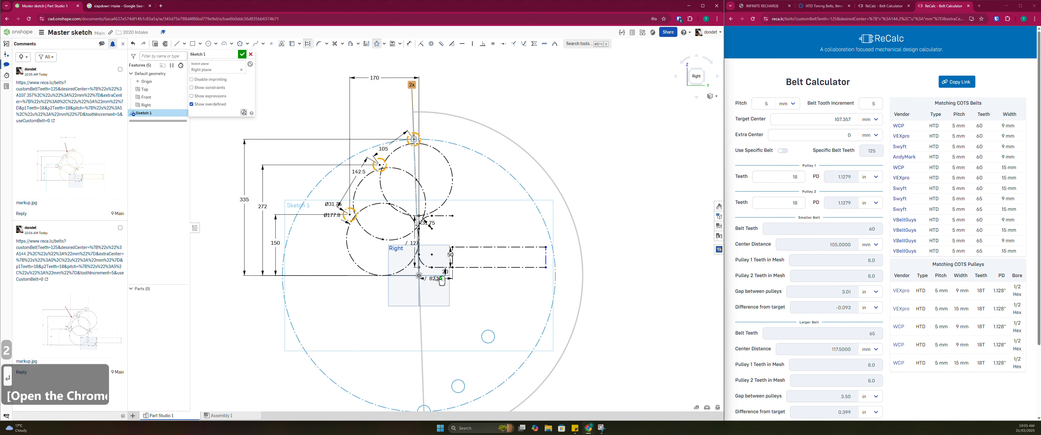
Swing the patterned rollers up to the frame side of the intake, at an angle of about 55°
scroll(436, 314, down, 1)
scroll(439, 355, down, 1)
middle_drag(426, 341, 406, 270)
drag(396, 345, 495, 136)
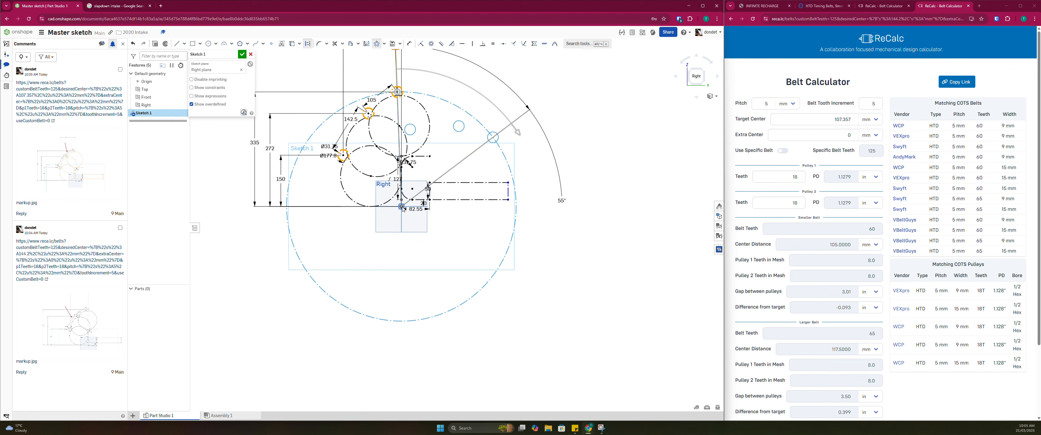
Move the circular pattern's centre off the origin to a pivot position above the frame rectangle
mouse_move(401, 207)
mouse_down()
mouse_move(446, 146)
mouse_move(434, 167)
mouse_up()
scroll(471, 136, down, 3)
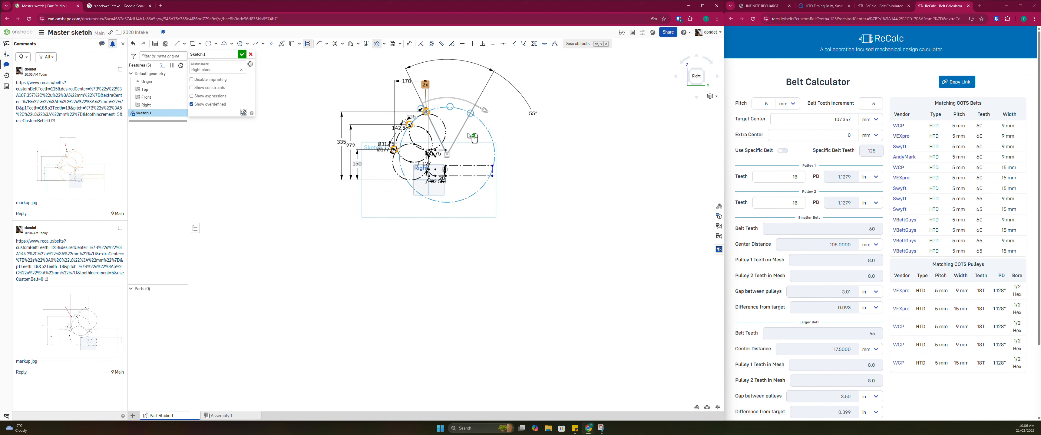
middle_drag(471, 137, 440, 209)
drag(455, 183, 472, 210)
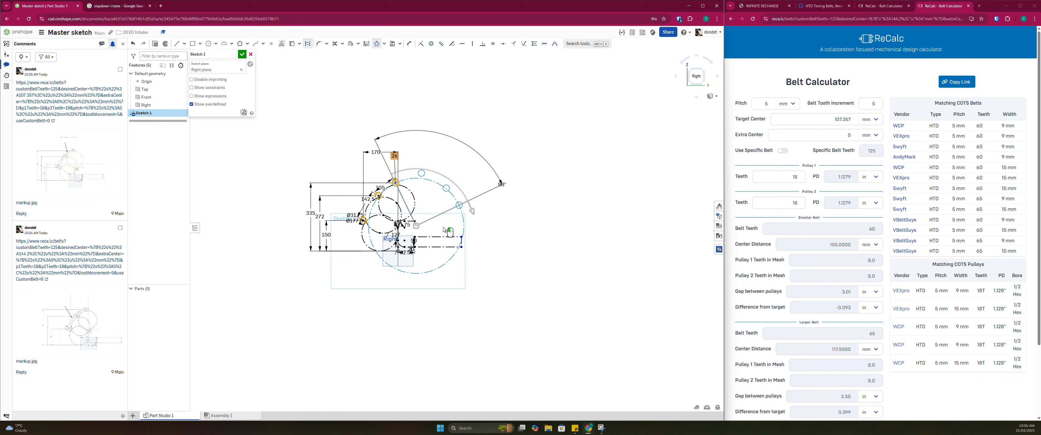
drag(415, 224, 413, 231)
Refine the pattern's pivot position above the frame rectangle, widen its angle to 70°, and apply the pattern
scroll(457, 216, down, 2)
scroll(437, 205, up, 4)
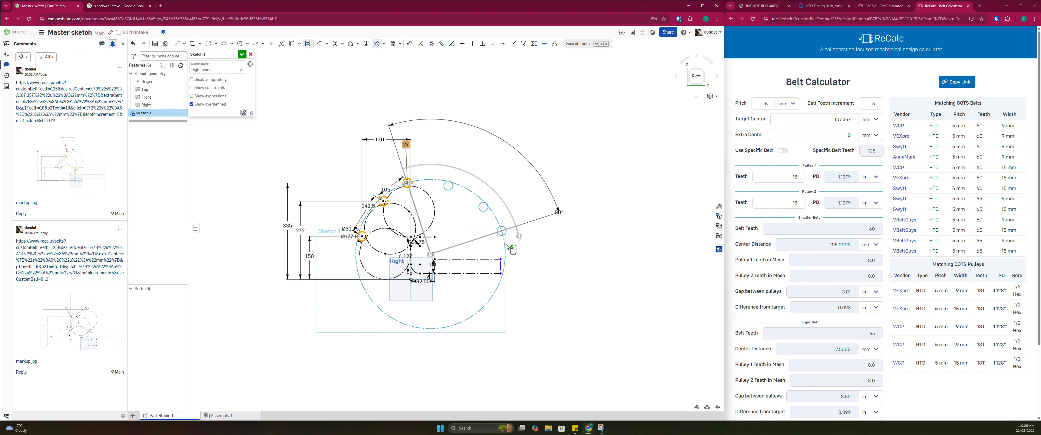
mouse_move(515, 241)
mouse_down()
mouse_move(476, 173)
mouse_move(511, 201)
mouse_up()
scroll(436, 248, up, 3)
scroll(434, 249, up, 1)
drag(428, 258, 451, 229)
mouse_move(535, 129)
mouse_down()
mouse_move(551, 144)
mouse_move(534, 127)
mouse_up()
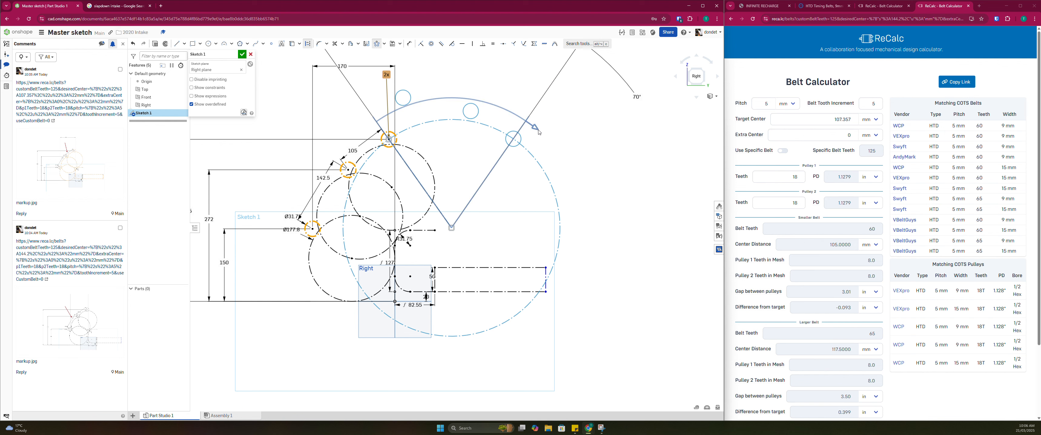
click(562, 152)
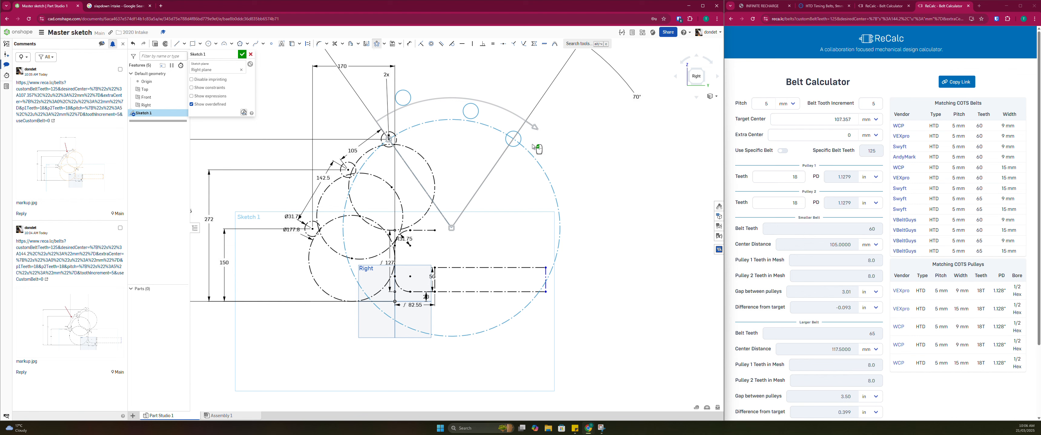
key(Escape)
scroll(505, 161, down, 3)
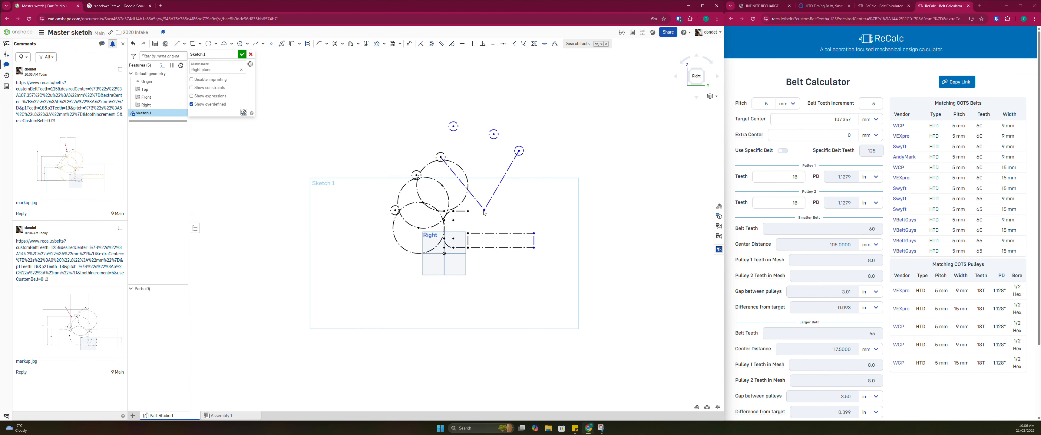
Dimension the horizontal distance from the origin to the pattern's pivot point
drag(478, 211, 485, 211)
scroll(485, 213, up, 1)
key(d)
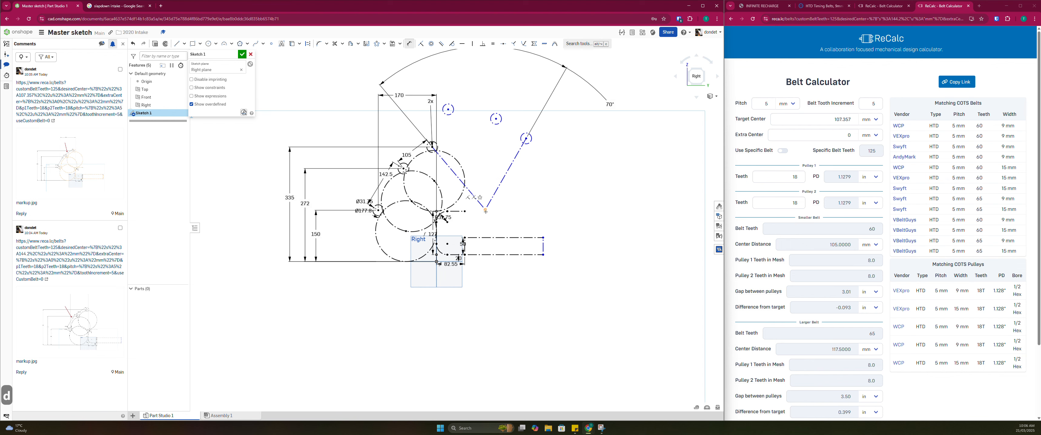
click(436, 261)
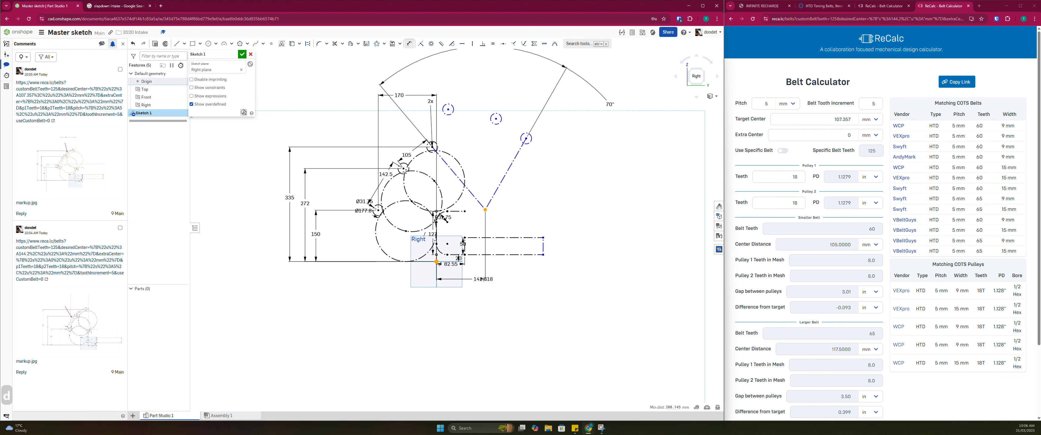
click(469, 303)
key(Return)
Add a vertical dimension of 150 mm between the origin and the pattern's pivot point
scroll(469, 233, up, 2)
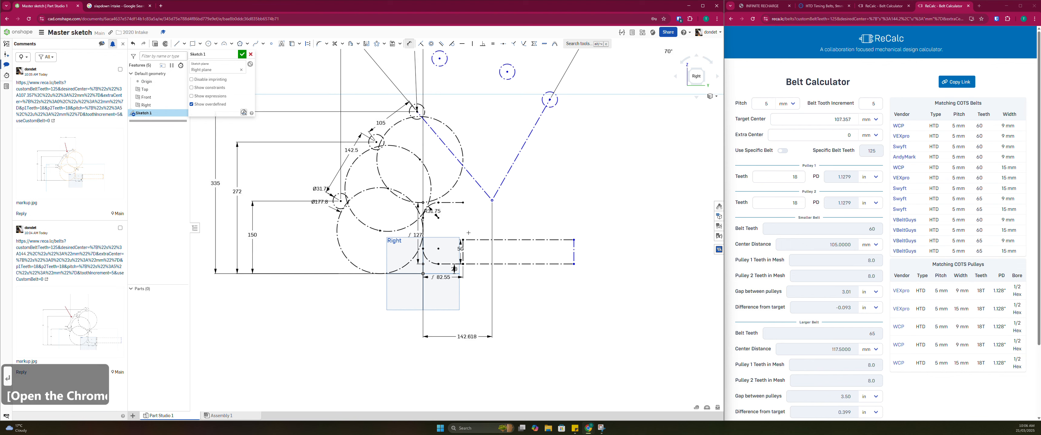
scroll(423, 273, up, 2)
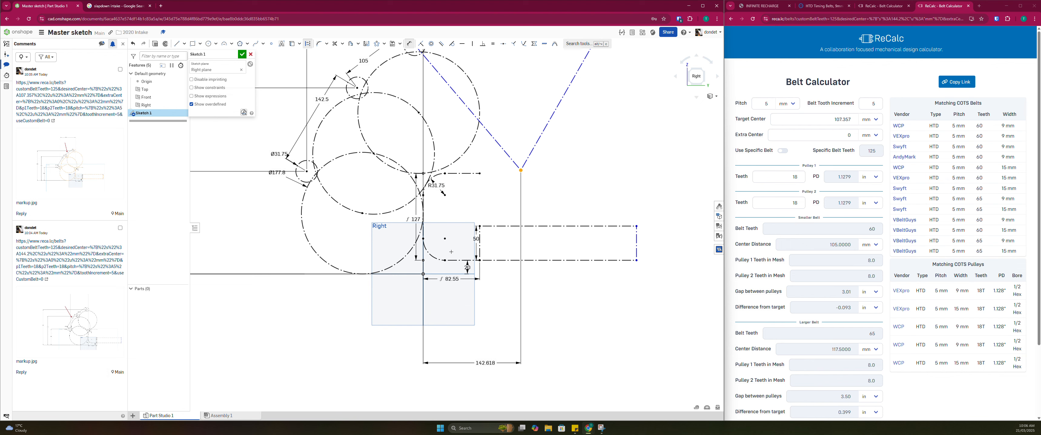
click(423, 273)
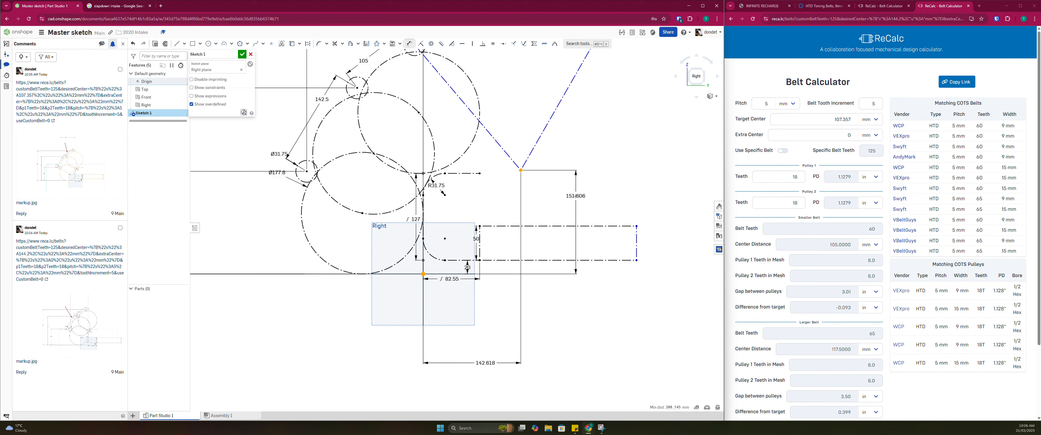
click(575, 196)
text(150\)
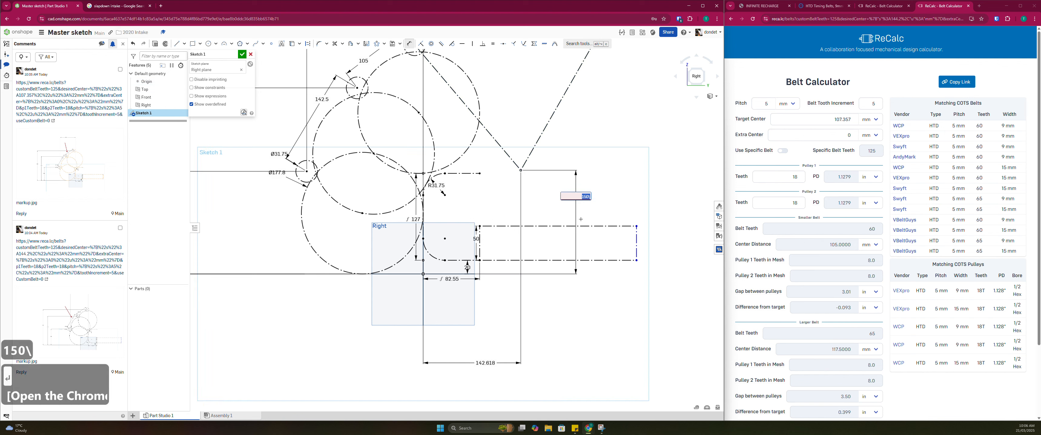
key(BackSpace)
key(Return)
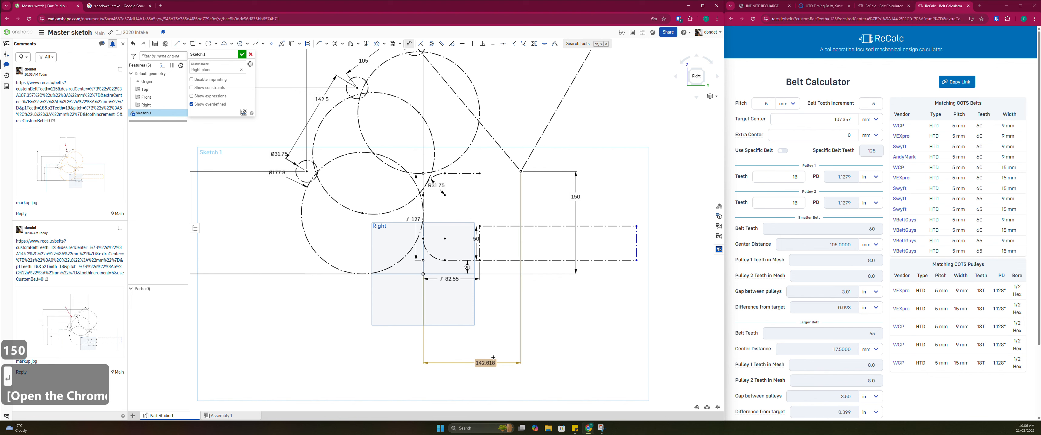
Set the horizontal distance from the origin to the pivot point to 140 mm
double_click(485, 363)
text(140)
key(Return)
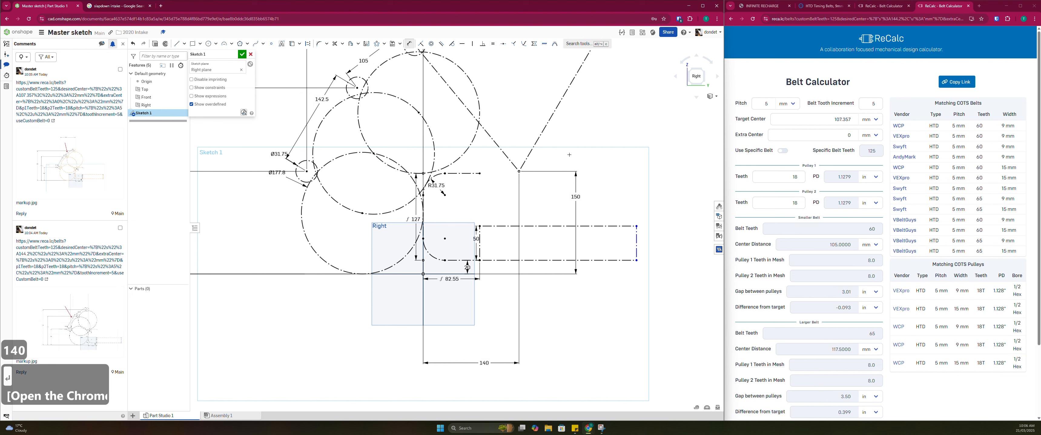
Examine the patterned rollers' position relative to the intake and frame, looking straight at the sketch plane
scroll(569, 142, down, 5)
scroll(568, 151, up, 2)
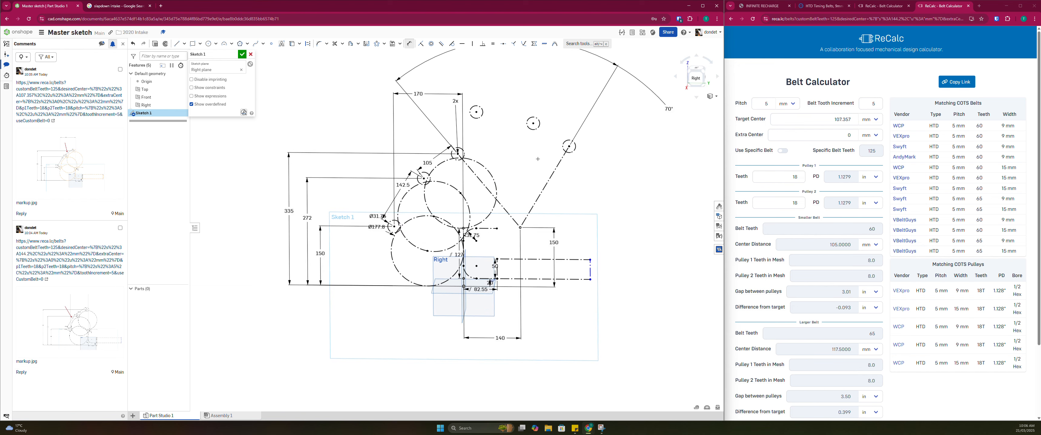
right_drag(539, 148, 535, 158)
middle_drag(534, 160, 533, 139)
scroll(533, 139, down, 2)
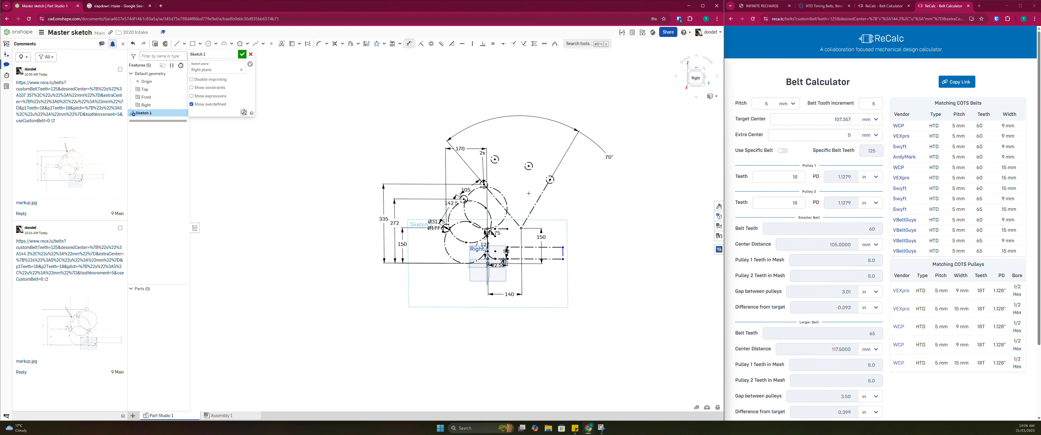
key(n)
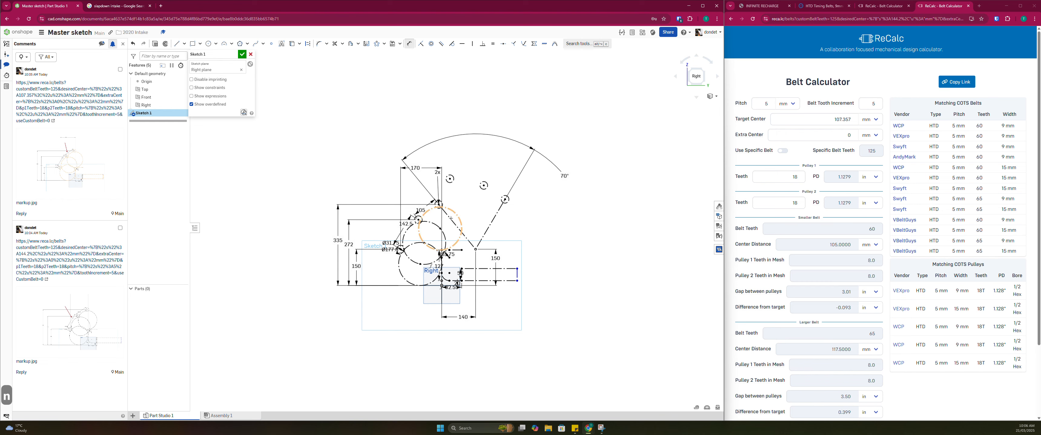
scroll(452, 218, up, 4)
scroll(485, 343, down, 3)
right_drag(484, 343, 481, 329)
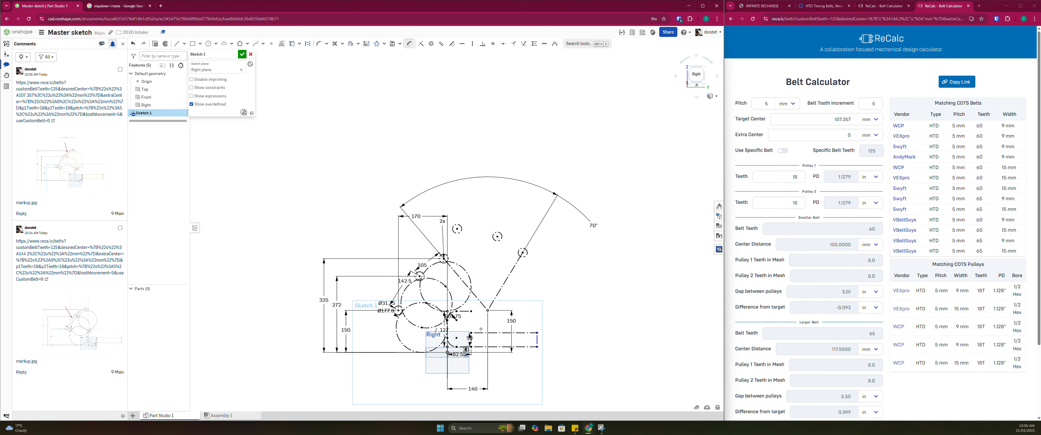
key(Escape)
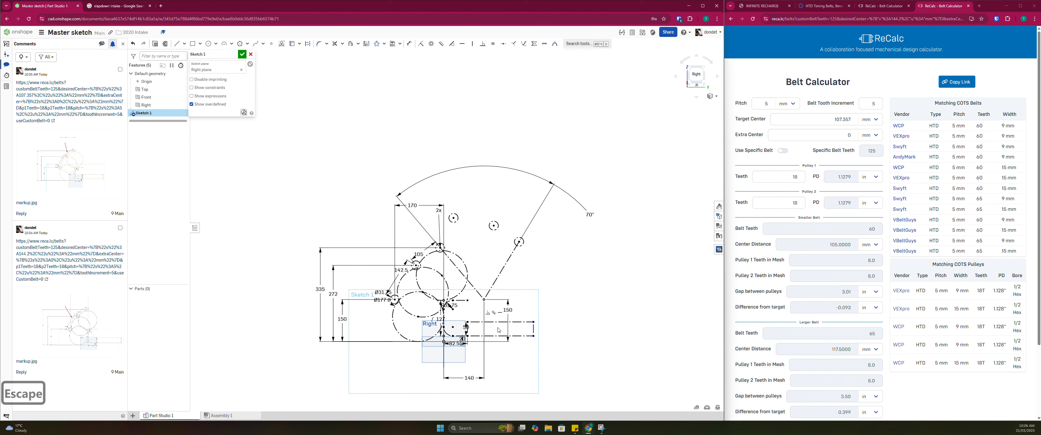
Delete the 140 mm horizontal and 150 mm vertical dimensions that locate the pivot point
scroll(499, 299, up, 2)
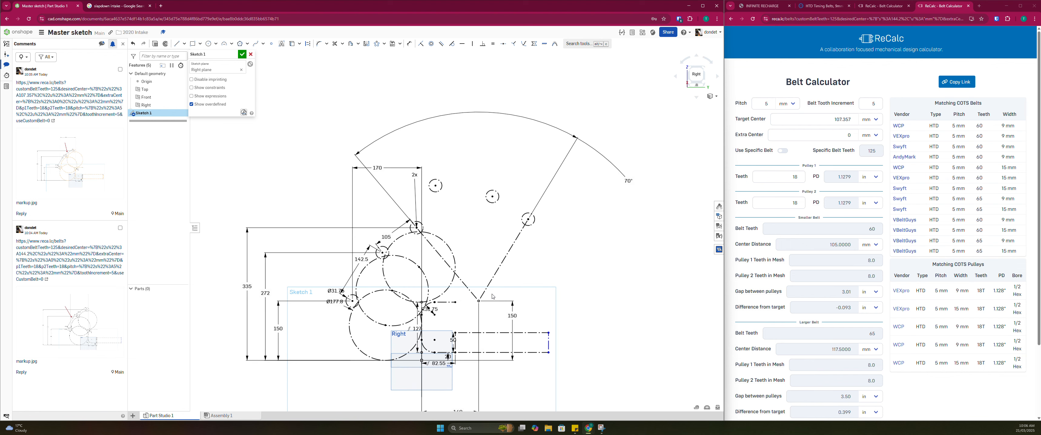
scroll(493, 294, down, 2)
click(468, 377)
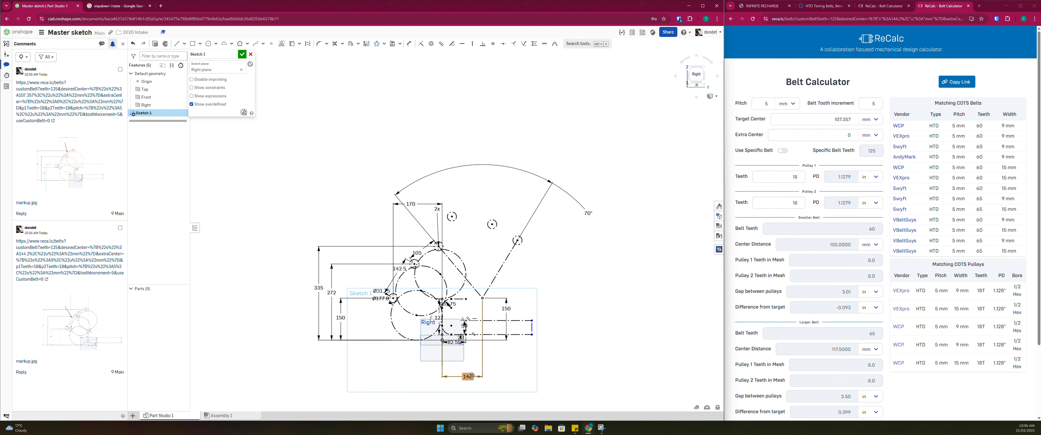
key(Delete)
click(507, 308)
key(Delete)
Try other positions for the retracted rollers by moving the unconstrained circular pattern freely in the sketch
scroll(455, 215, up, 4)
scroll(455, 217, up, 2)
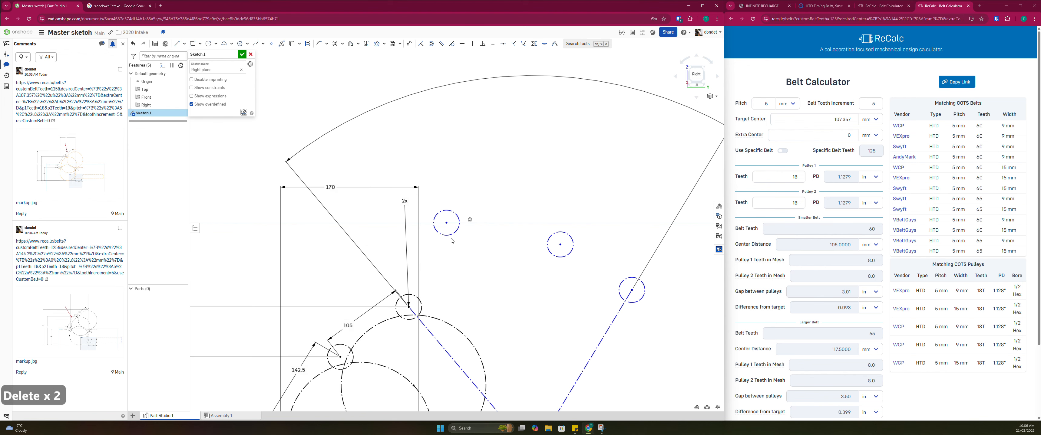
scroll(452, 228, down, 1)
middle_drag(445, 221, 445, 194)
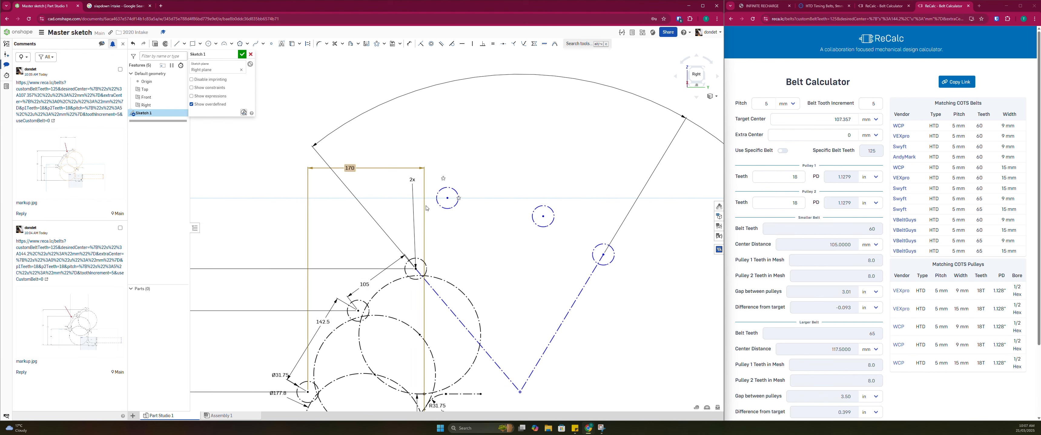
middle_drag(441, 251, 445, 213)
scroll(444, 224, down, 2)
scroll(445, 213, down, 1)
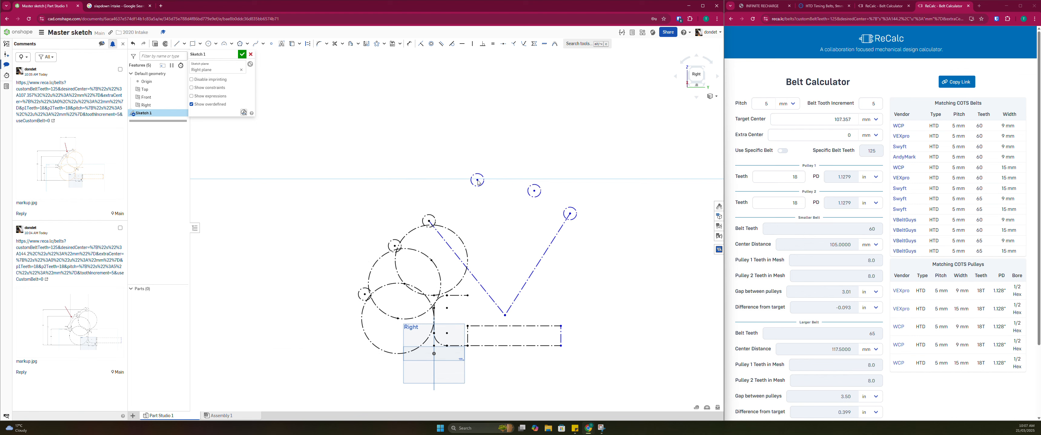
scroll(481, 290, up, 2)
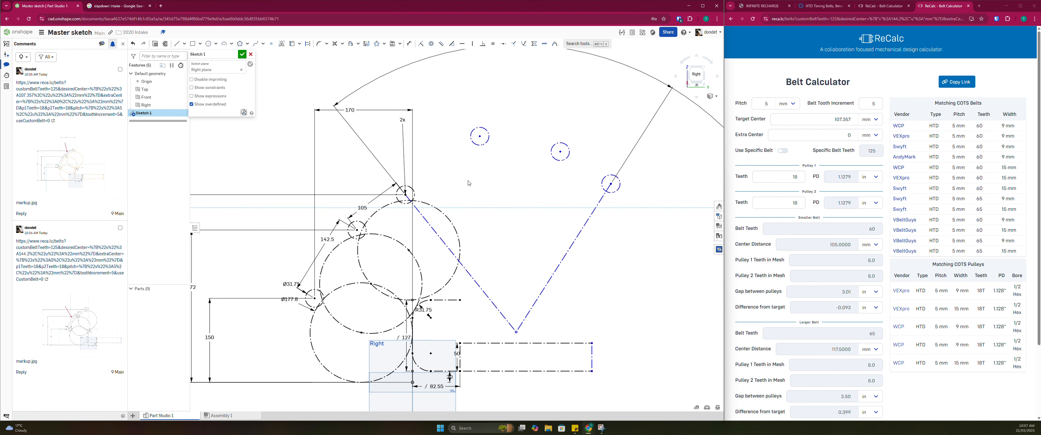
scroll(475, 201, down, 3)
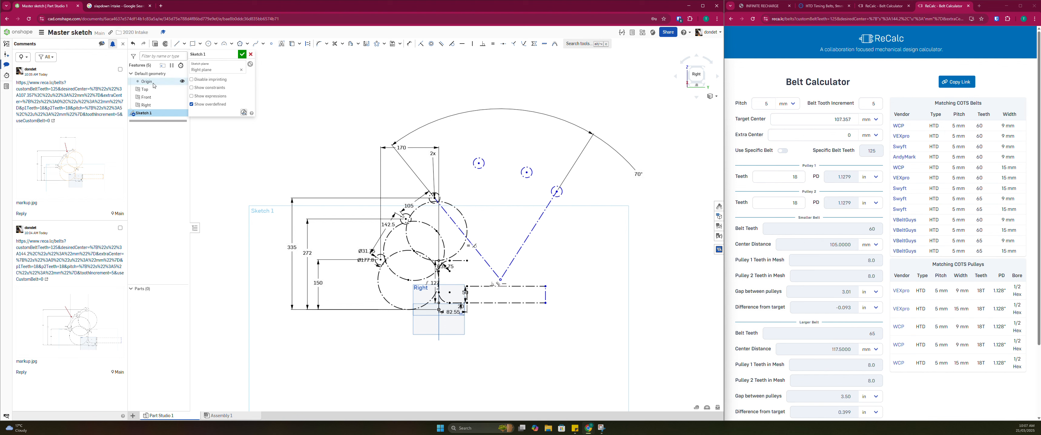
Draw a vertical construction line about 585 mm tall, upward from the frame rectangle's lower corner nearest the intake
click(466, 302)
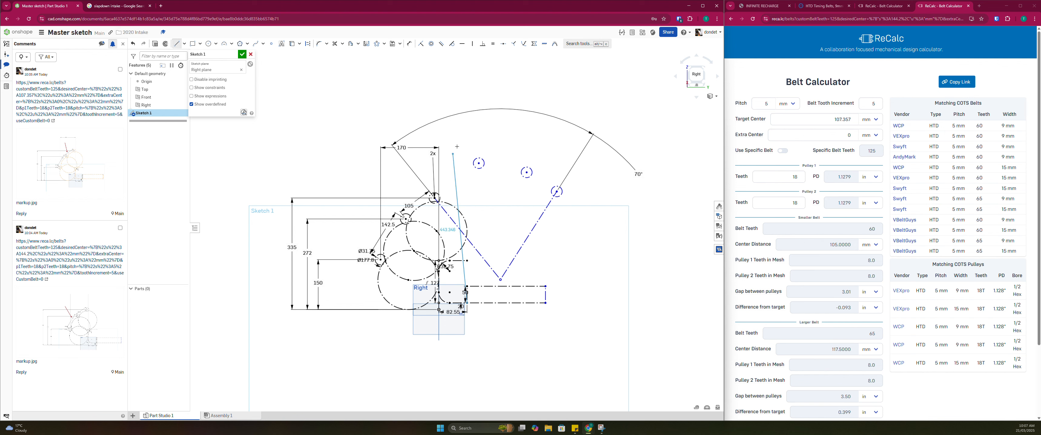
click(468, 108)
key(Escape)
click(468, 132)
key(q)
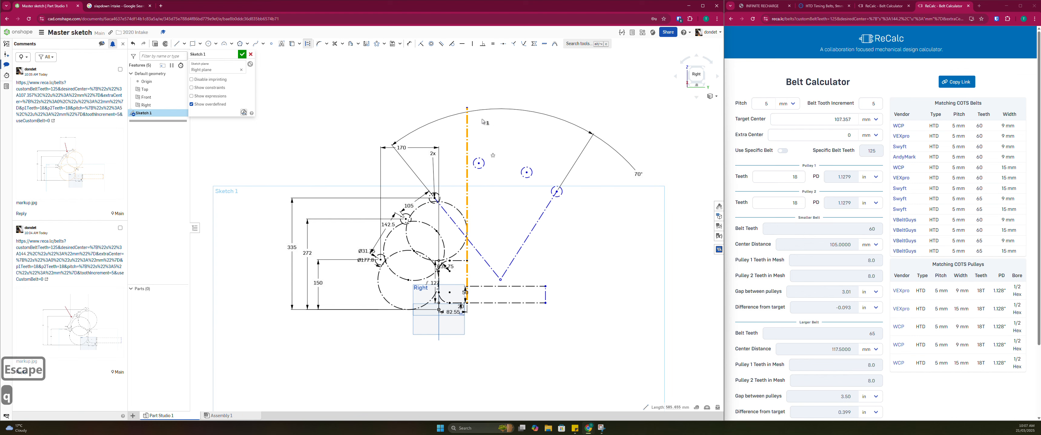
Add a 20 mm dimension between the vertical construction line and the near edge of the closest retracted roller
scroll(476, 185, up, 5)
key(d)
click(476, 185)
click(463, 182)
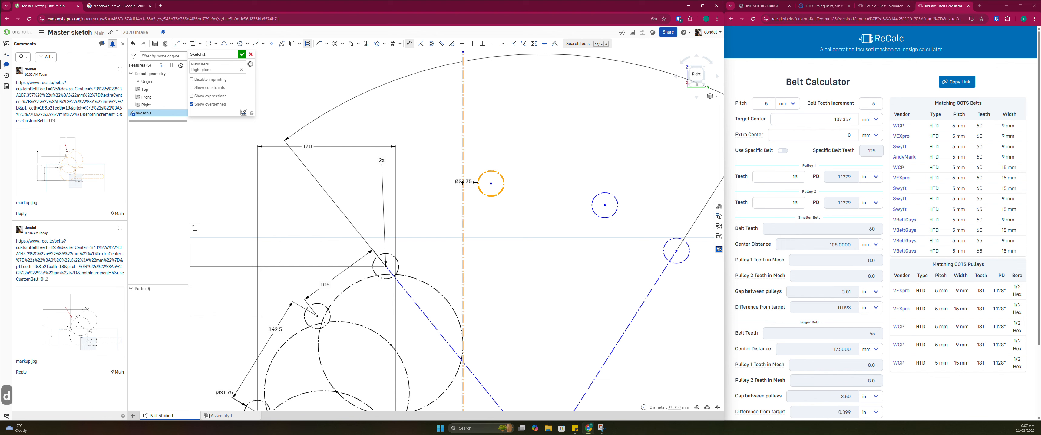
click(471, 145)
text(20-)
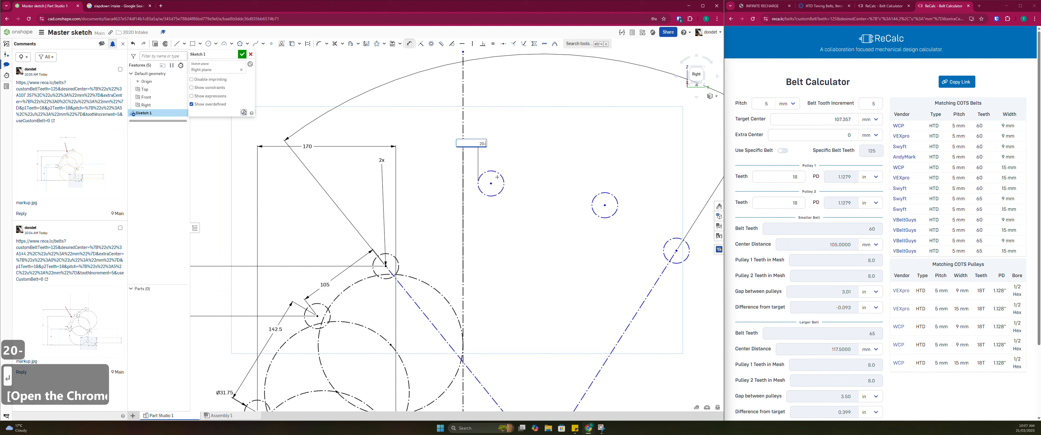
key(BackSpace)
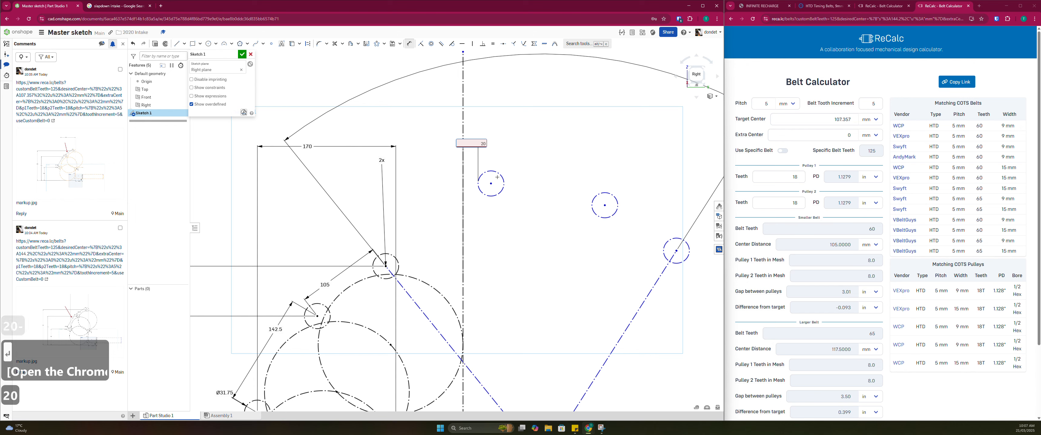
key(Return)
scroll(535, 138, down, 6)
key(Escape)
Try different heights for the retracted rollers and pivot point while the 20 mm clearance to the construction line holds
mouse_move(539, 165)
middle_down()
mouse_move(512, 175)
mouse_move(469, 143)
mouse_move(456, 172)
middle_up()
scroll(502, 163, up, 5)
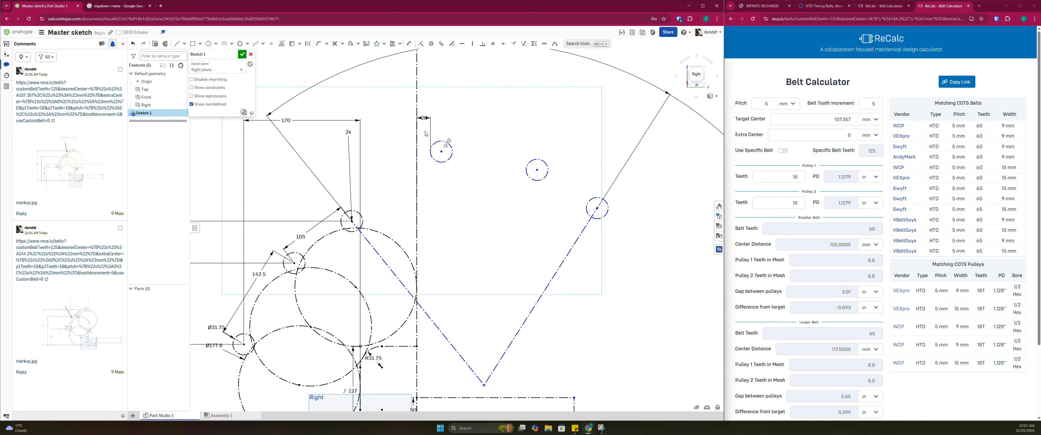
scroll(438, 133, down, 5)
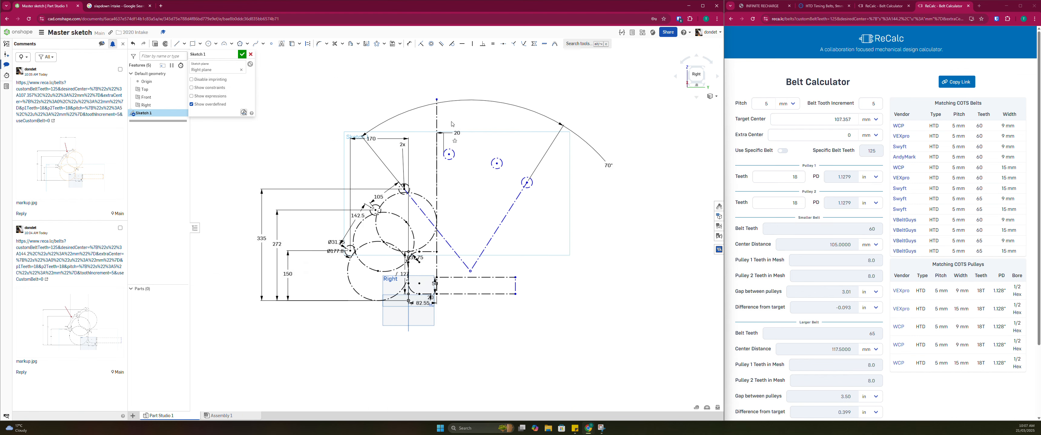
scroll(438, 171, up, 5)
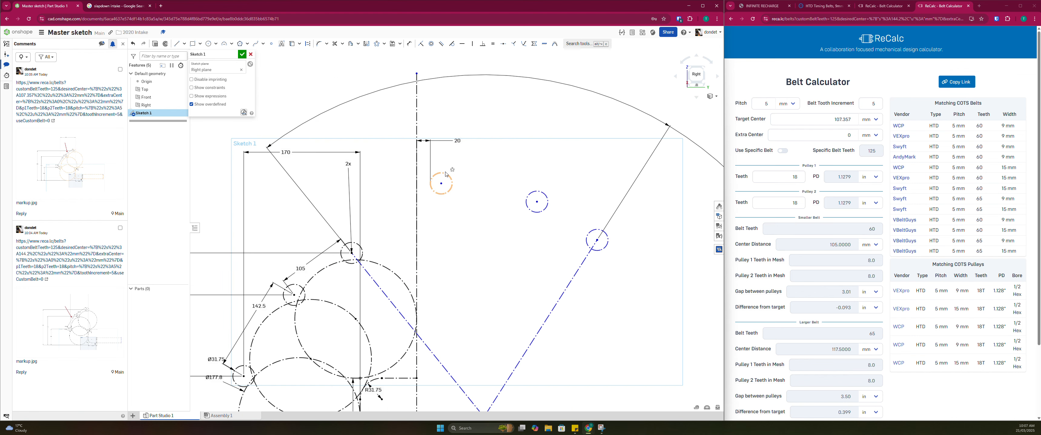
middle_drag(445, 174, 424, 163)
scroll(448, 145, down, 3)
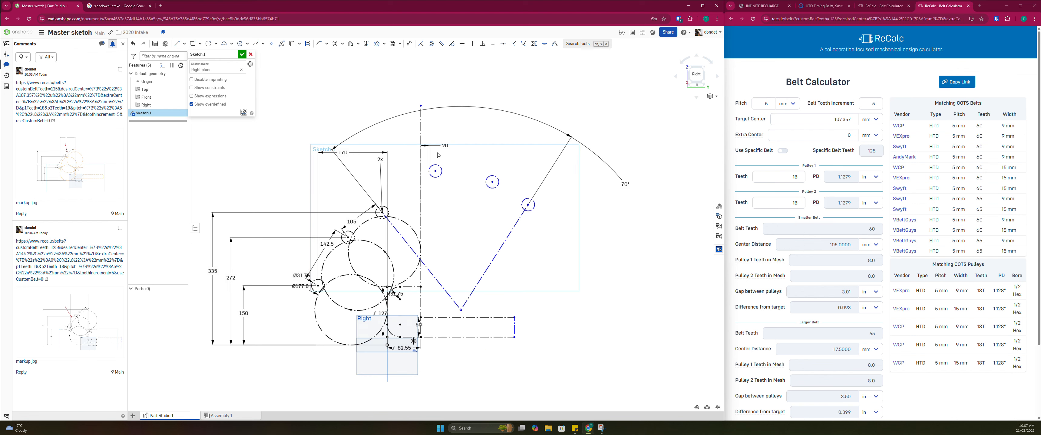
scroll(435, 157, up, 3)
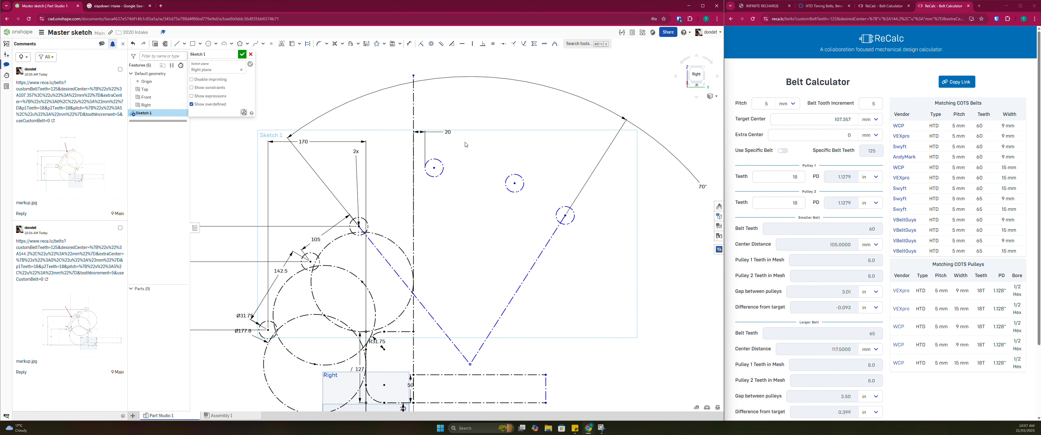
scroll(559, 226, down, 3)
key(Escape)
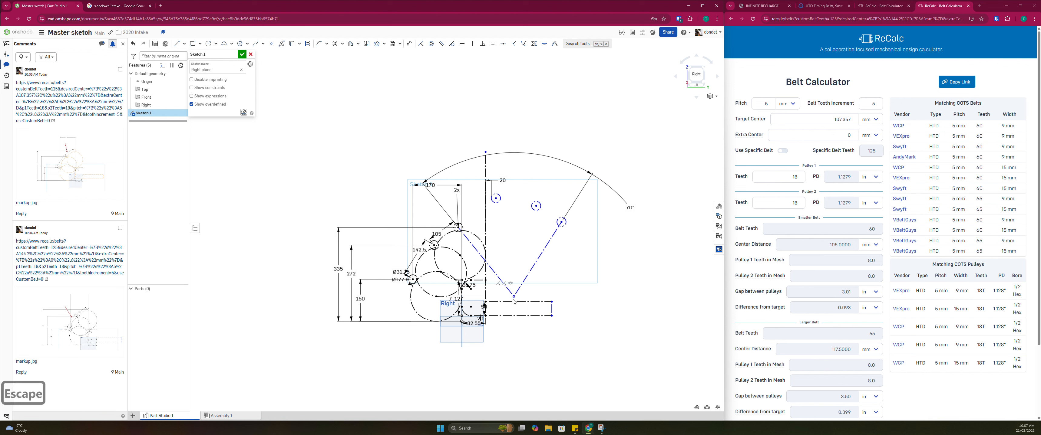
drag(515, 296, 505, 281)
scroll(552, 269, down, 1)
scroll(574, 207, up, 2)
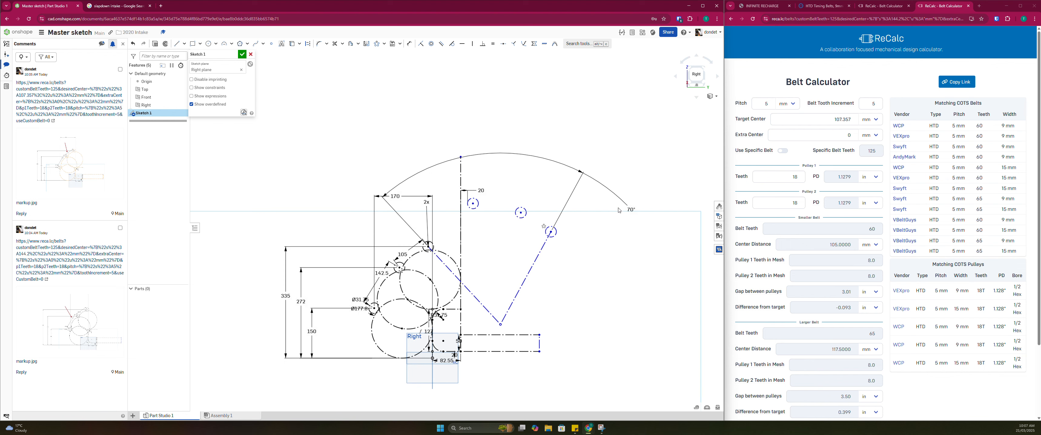
Try 80° for the circular pattern's angle, and set it to 90°
click(629, 211)
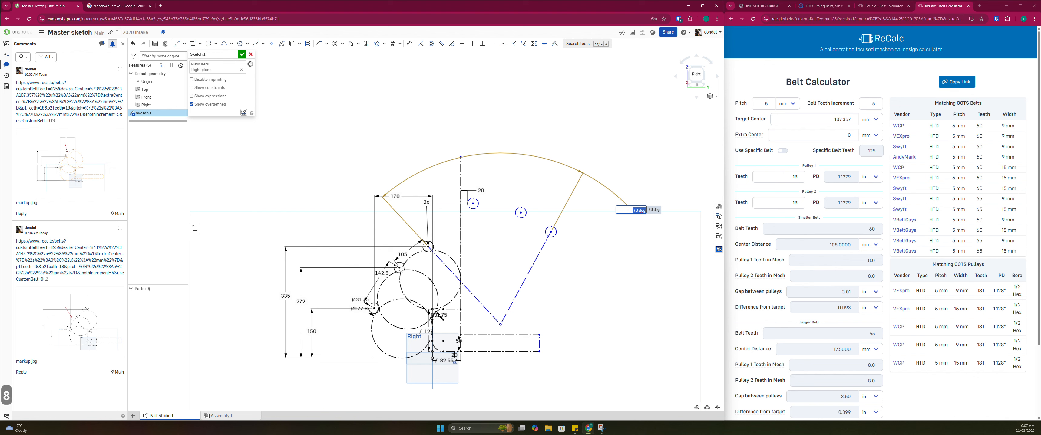
text(80)
key(Return)
double_click(629, 219)
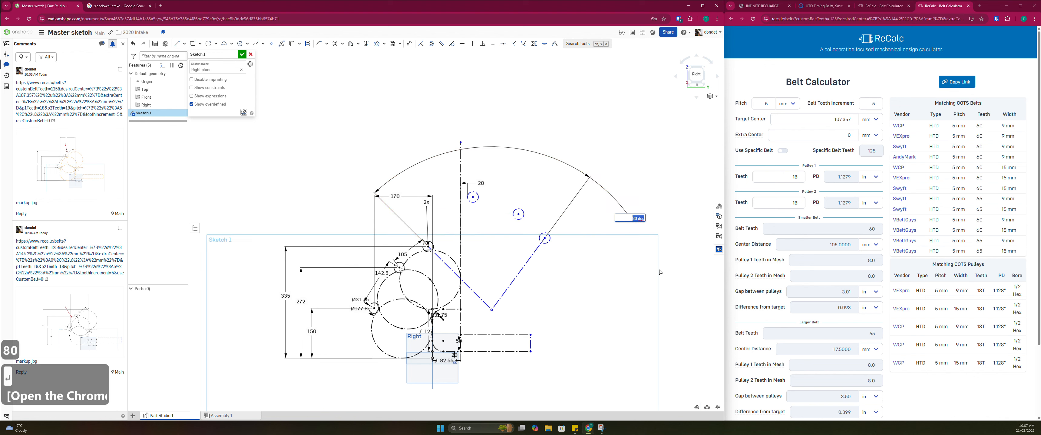
text(90)
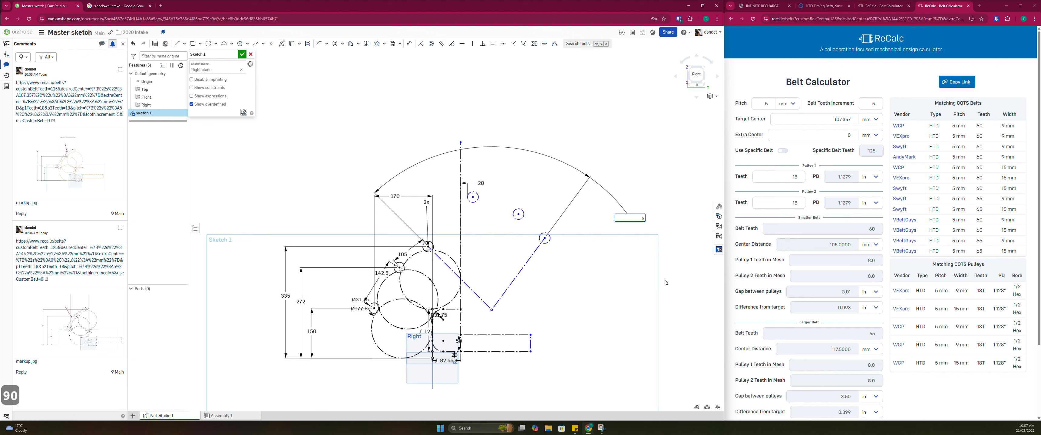
key(Return)
key(Escape)
key(Escape)
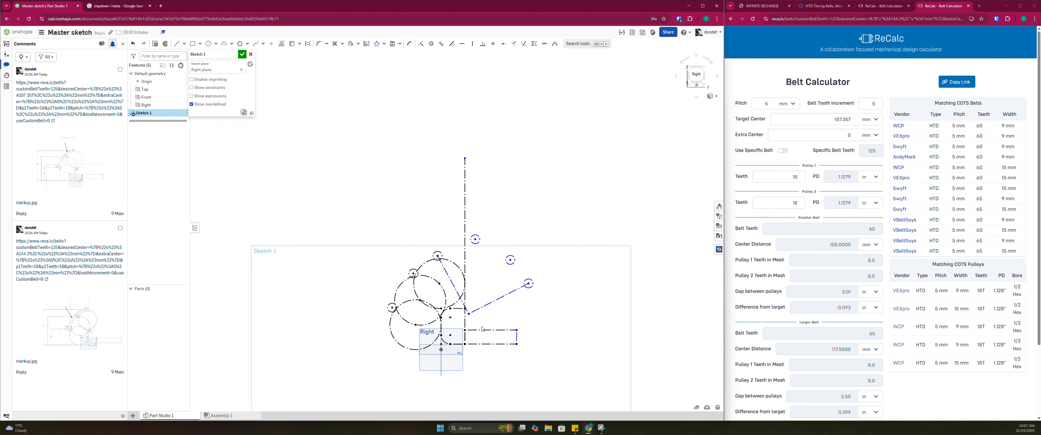
Reposition the pivot point and add a vertical dimension of 170 mm between it and the origin
drag(493, 323, 491, 314)
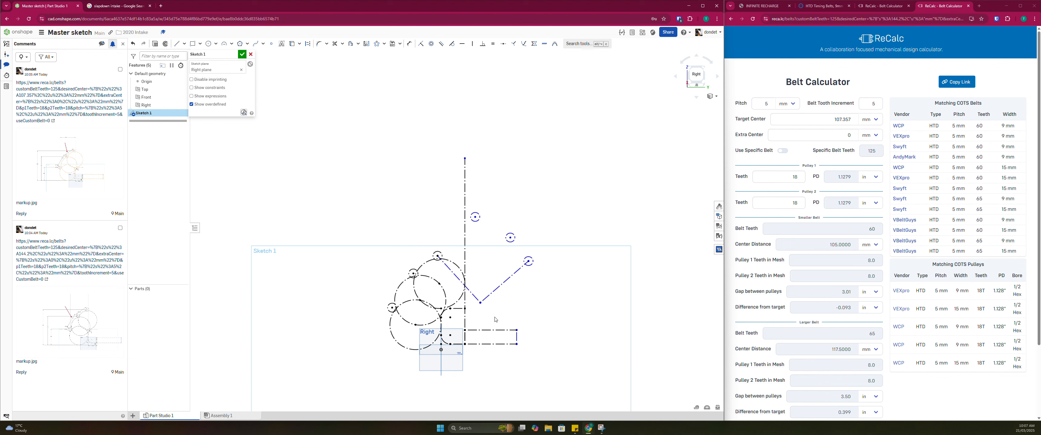
scroll(482, 308, up, 3)
key(d)
click(478, 299)
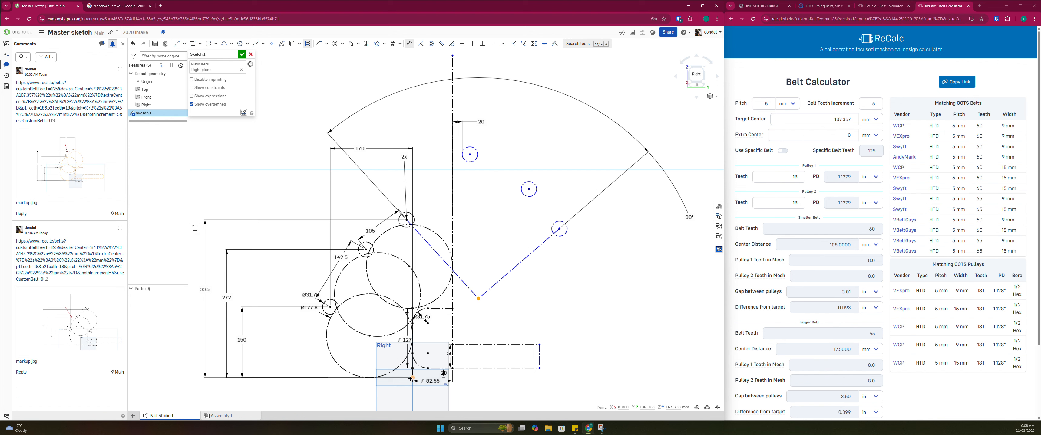
click(412, 379)
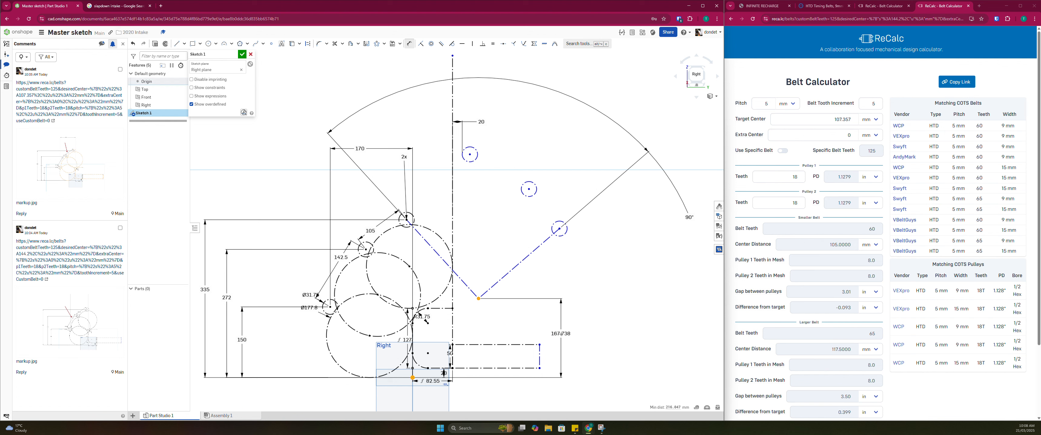
click(564, 335)
text(170)
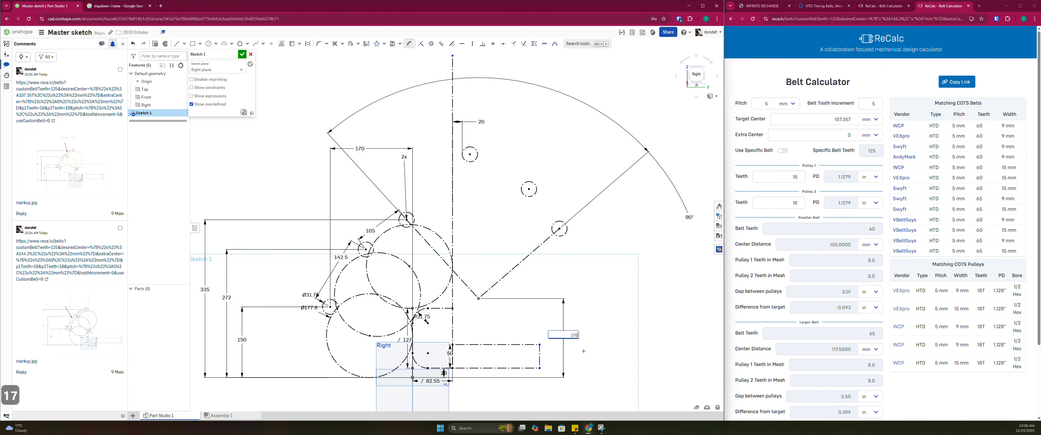
key(Return)
key(Escape)
Examine the fully located pattern, the deployed rollers and their ball circles relative to the frame and bumper
scroll(525, 274, down, 3)
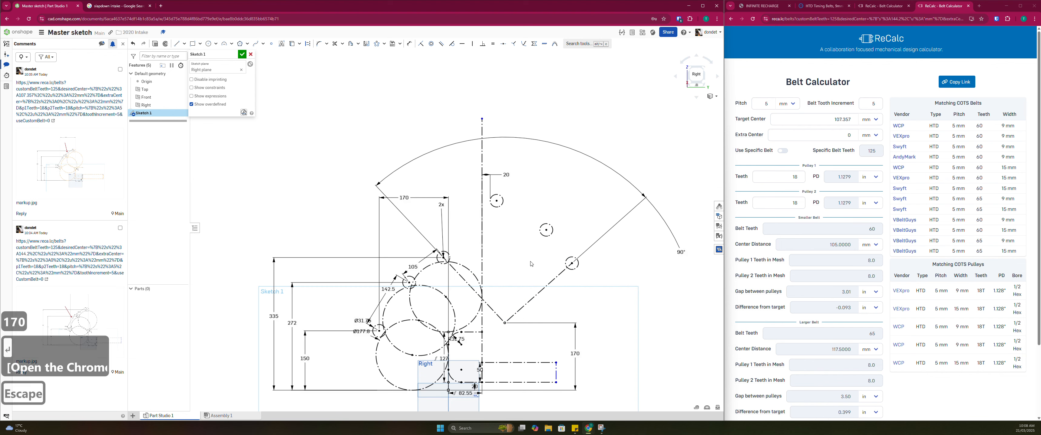
scroll(475, 266, down, 3)
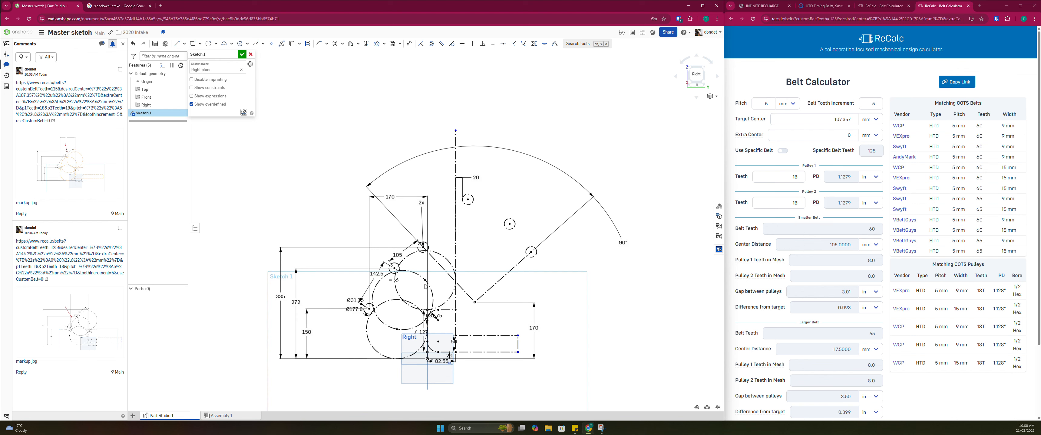
scroll(484, 255, down, 3)
scroll(462, 265, down, 3)
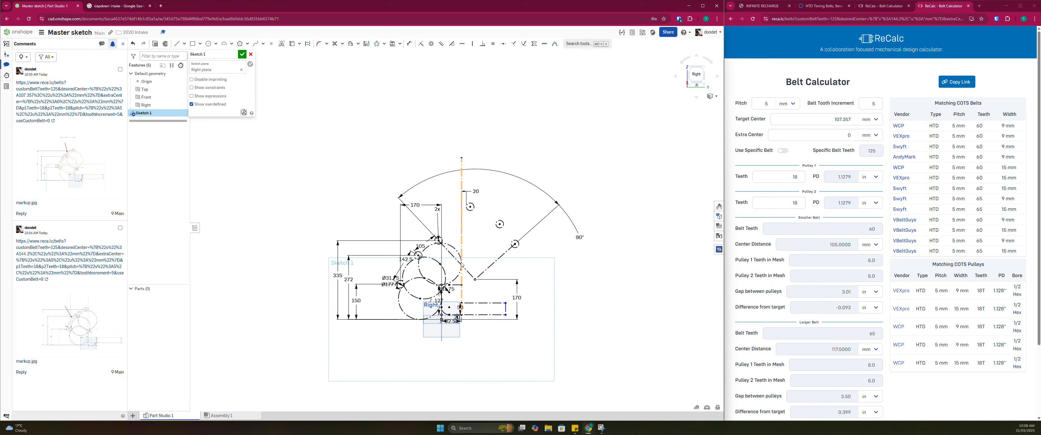
scroll(467, 238, up, 5)
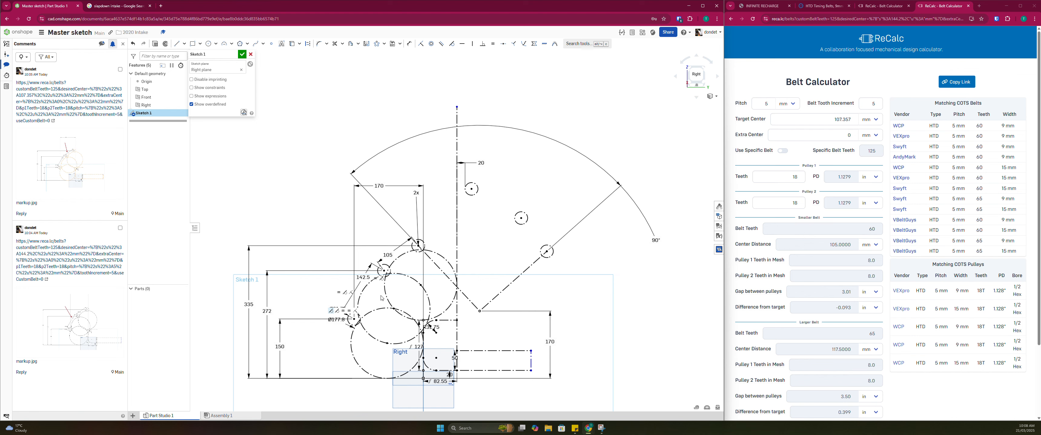
scroll(354, 322, up, 5)
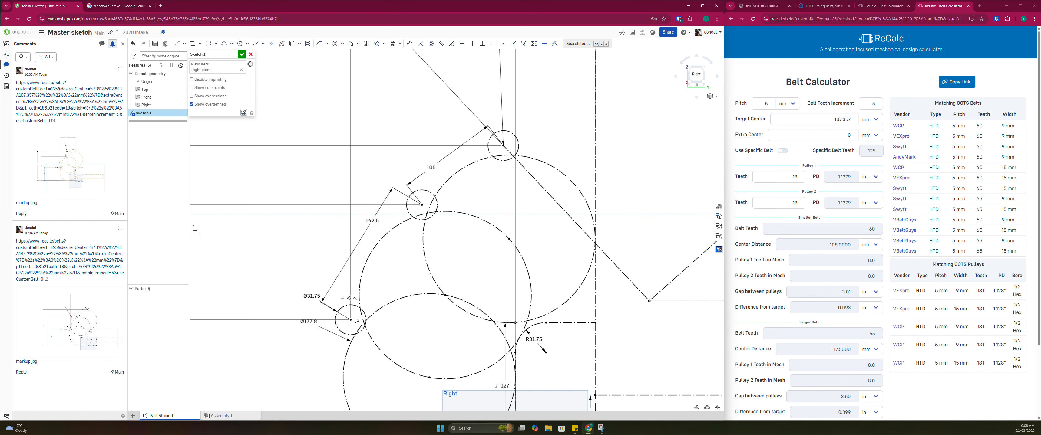
middle_drag(368, 301, 366, 283)
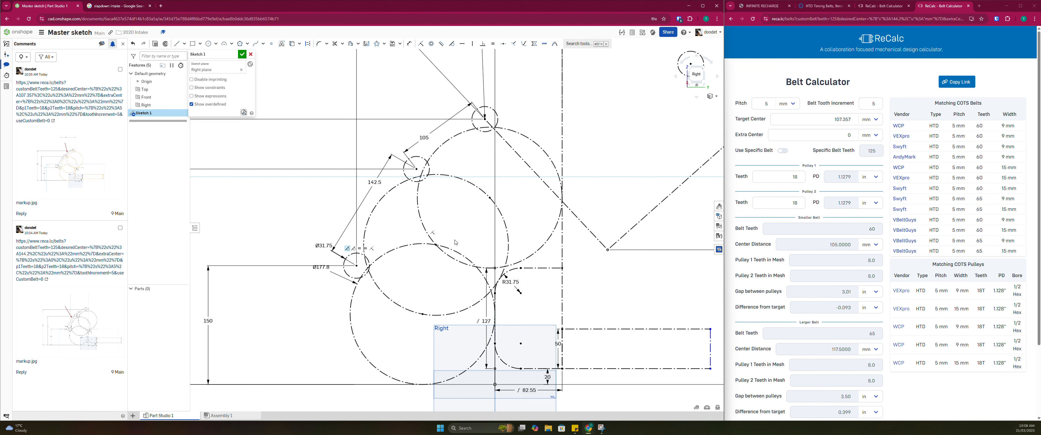
scroll(355, 267, down, 2)
scroll(337, 284, down, 1)
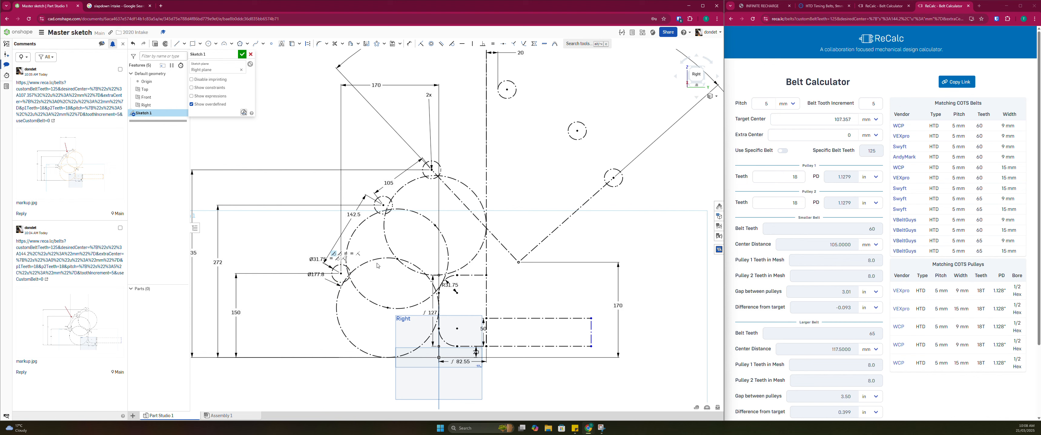
scroll(434, 245, down, 3)
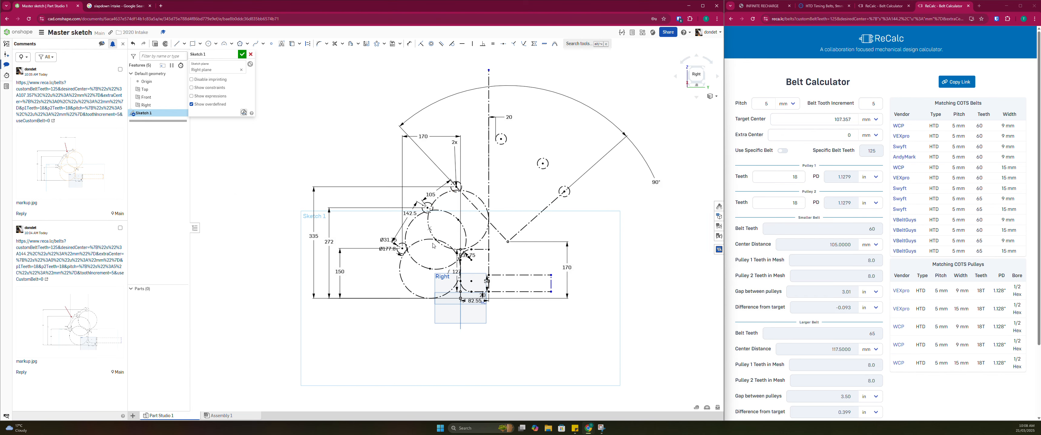
scroll(433, 246, up, 4)
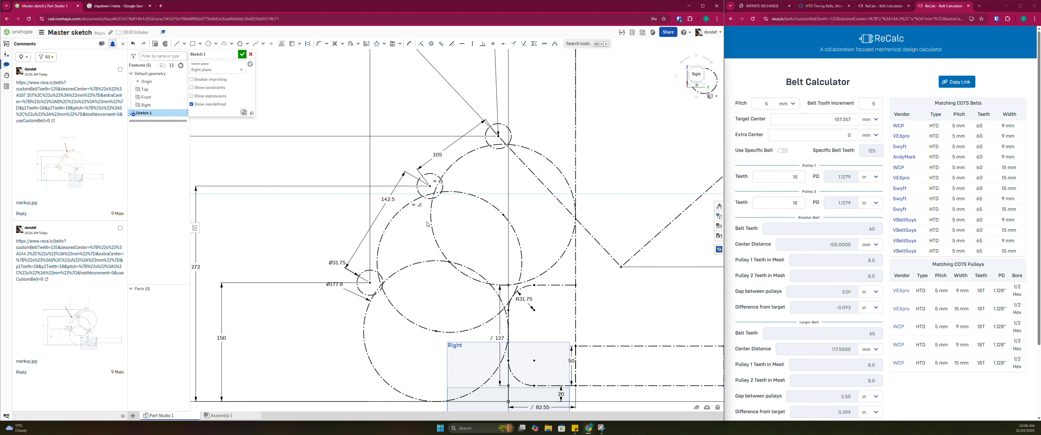
scroll(401, 227, down, 3)
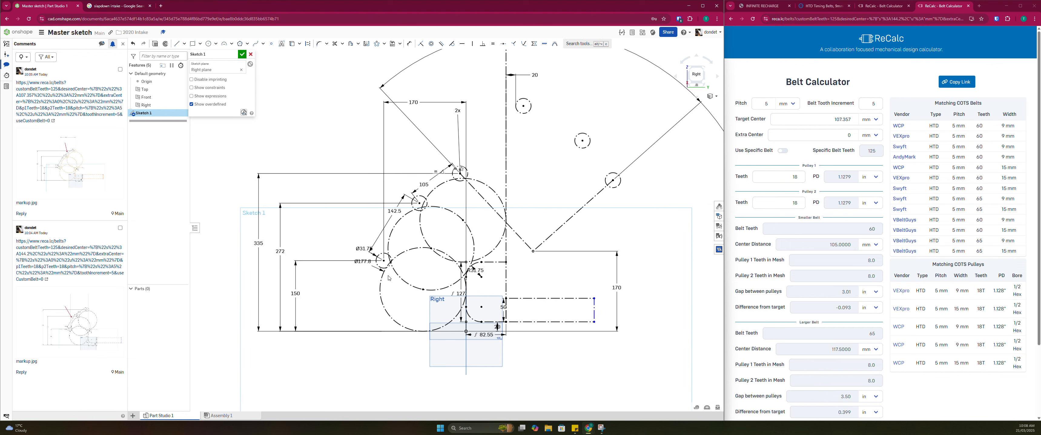
Examine the ball circles, the retracted rollers and the pivot point in relation to the frame and bumper
scroll(391, 276, up, 3)
scroll(415, 231, down, 2)
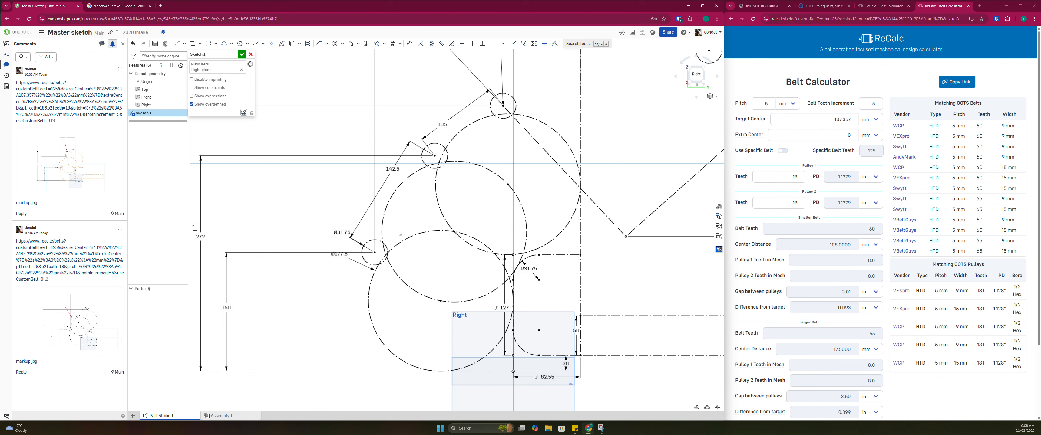
middle_drag(372, 243, 361, 252)
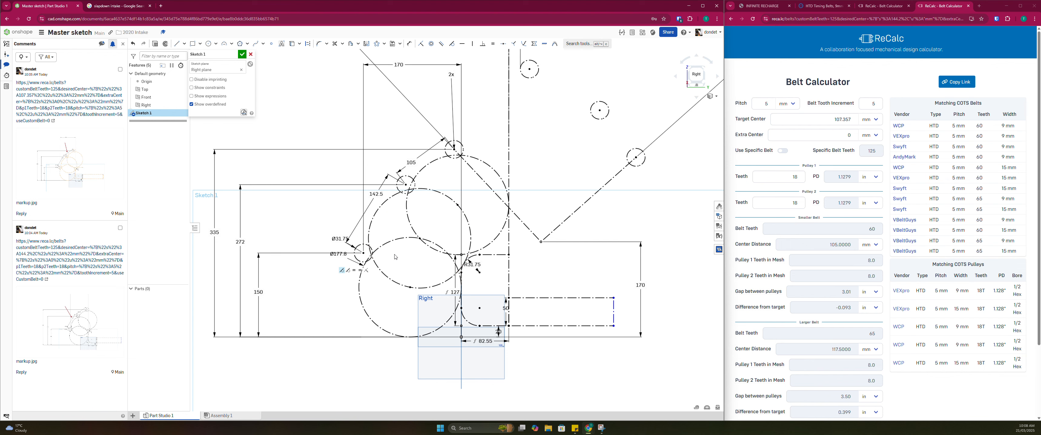
scroll(482, 192, down, 3)
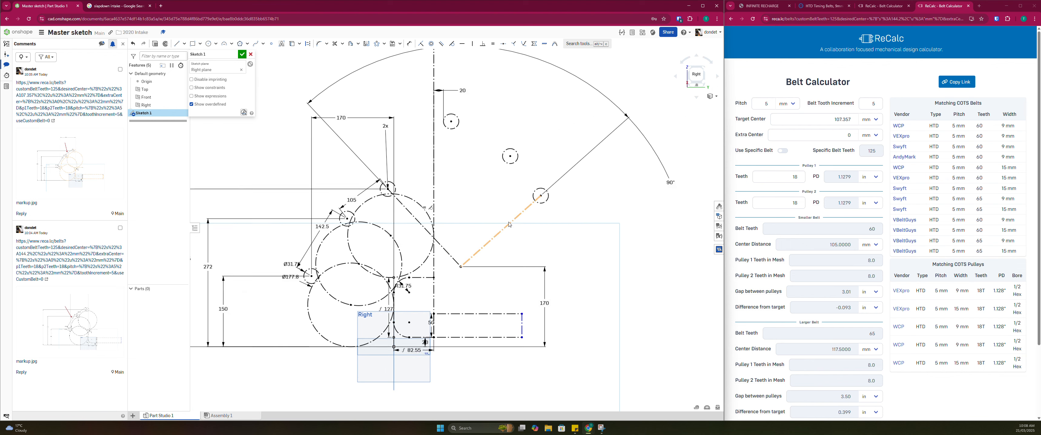
middle_drag(478, 248, 475, 250)
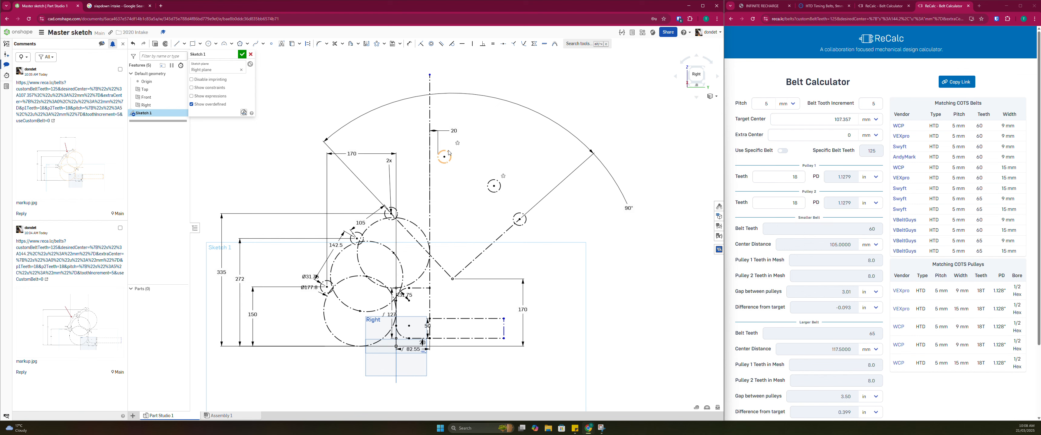
scroll(496, 228, up, 3)
scroll(441, 302, up, 1)
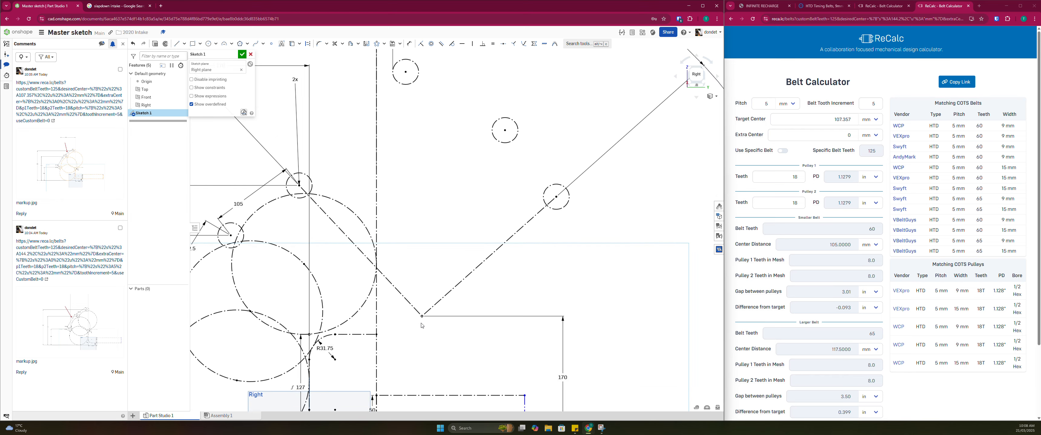
scroll(435, 302, down, 3)
middle_drag(435, 302, 436, 267)
scroll(493, 318, up, 2)
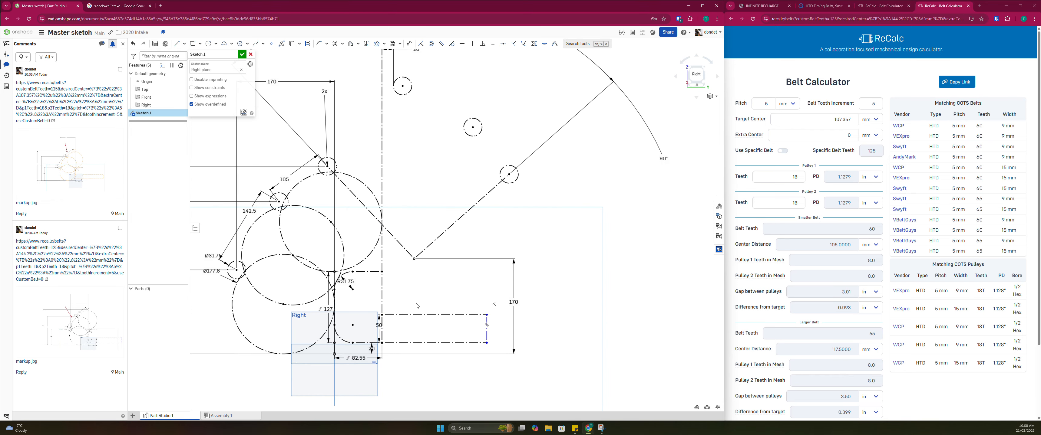
Add a driven horizontal dimension between the pivot point and the frame rail's upper corner, placed below the frame
scroll(411, 269, up, 2)
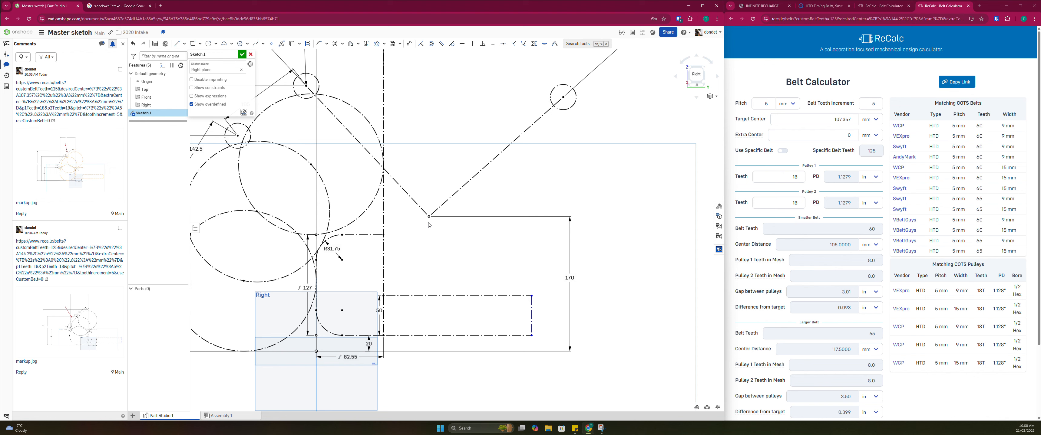
key(d)
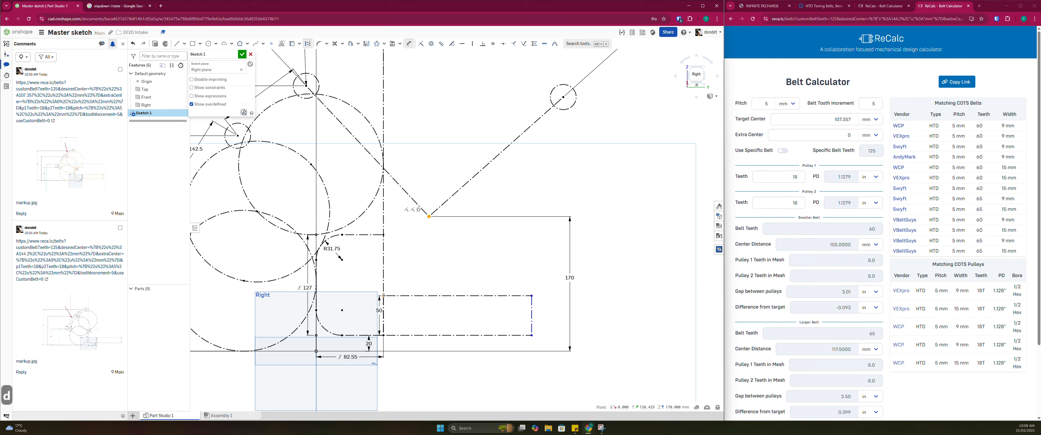
click(383, 296)
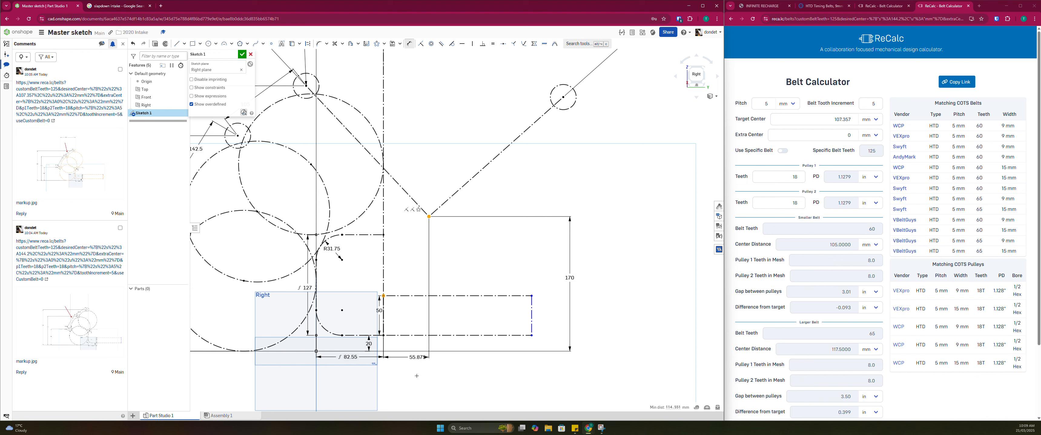
click(424, 396)
key(Return)
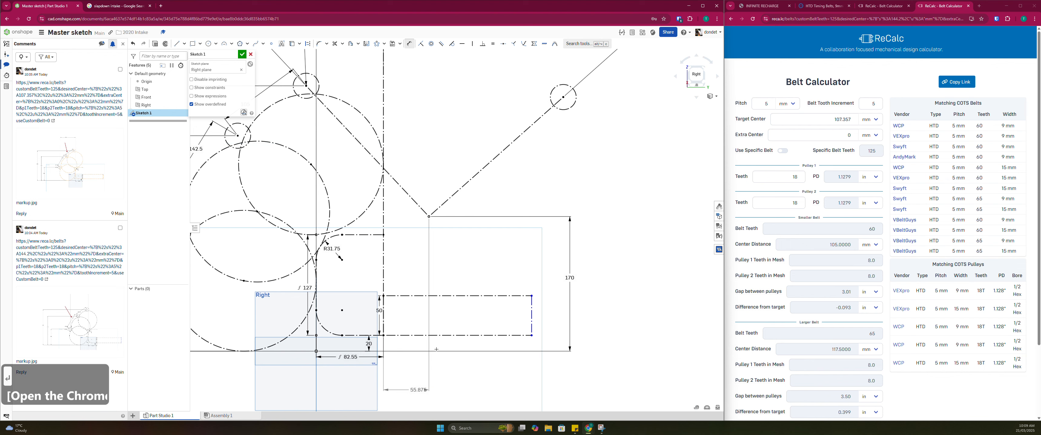
middle_drag(425, 397, 424, 369)
key(Escape)
drag(421, 361, 478, 362)
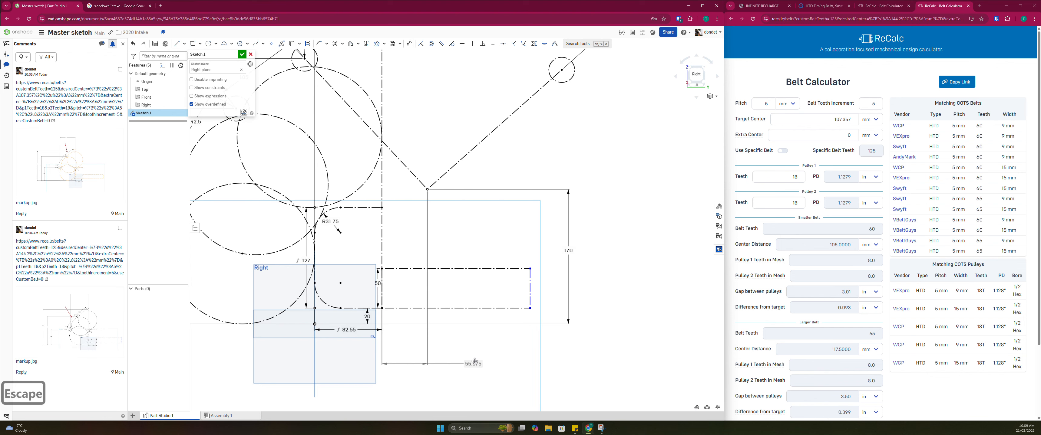
key(Escape)
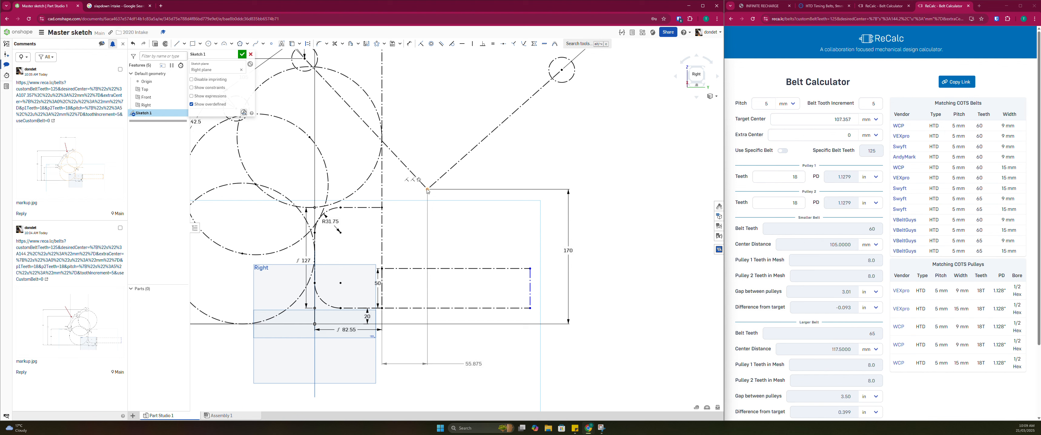
Add a driven vertical dimension from the pivot point to the frame rail's upper line, and move the horizontal reference dimension closer to the rail
key(d)
click(443, 268)
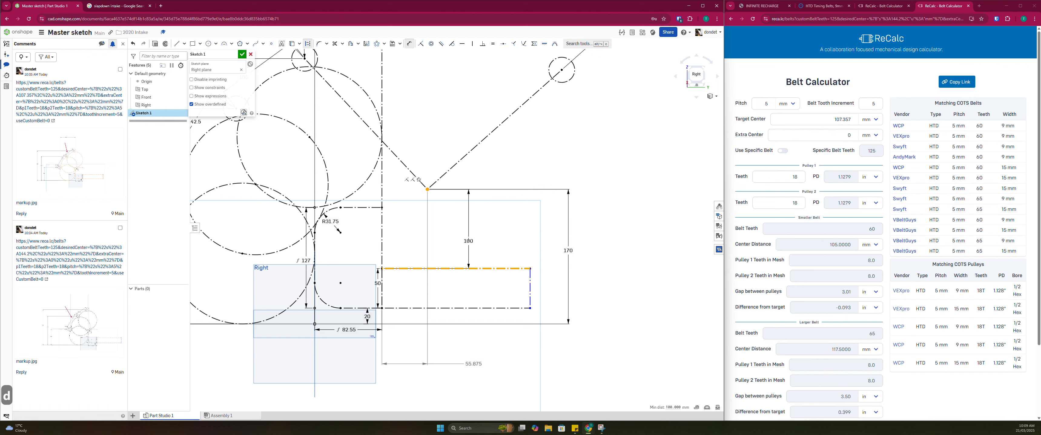
click(468, 253)
key(Return)
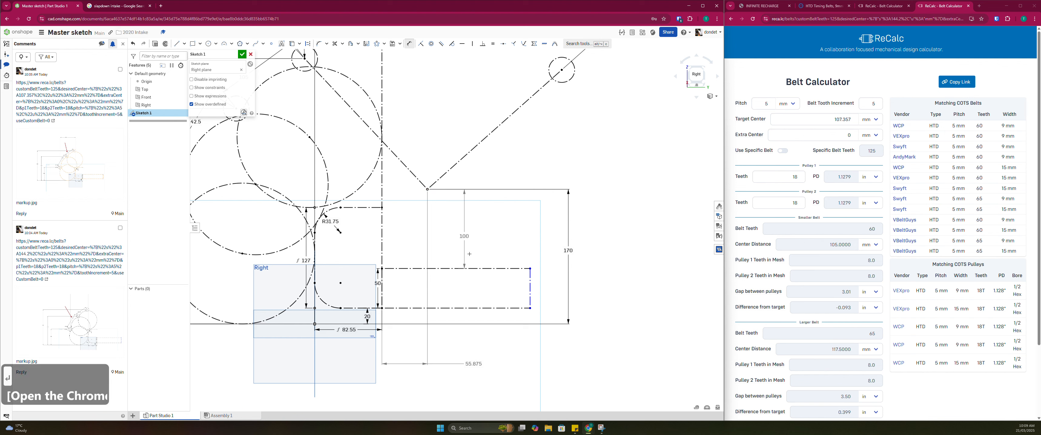
key(Escape)
key(Escape)
drag(481, 364, 484, 320)
Lengthen the frame rail by moving its free end line farther away from the bumper
scroll(445, 315, down, 6)
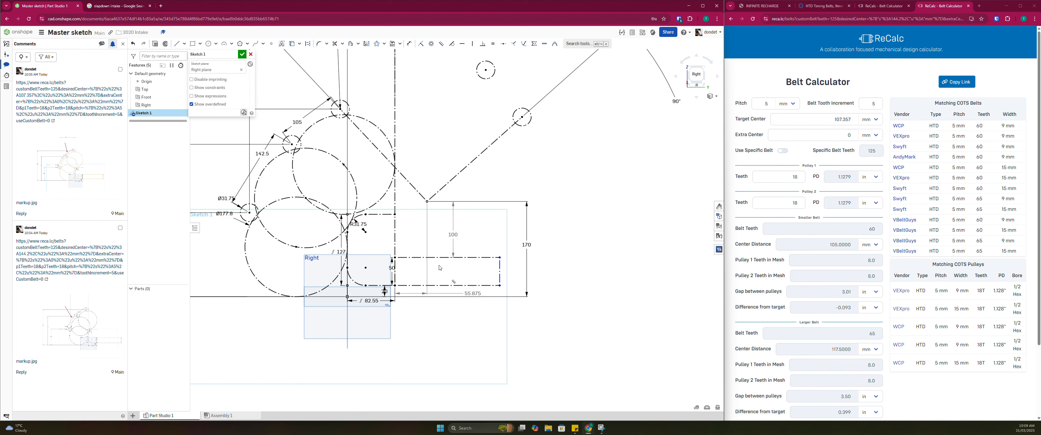
scroll(444, 307, up, 3)
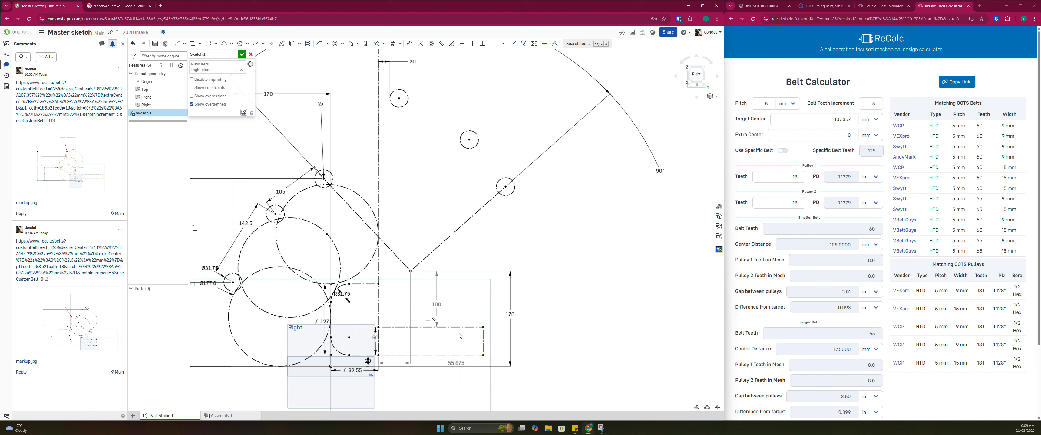
drag(484, 347, 599, 347)
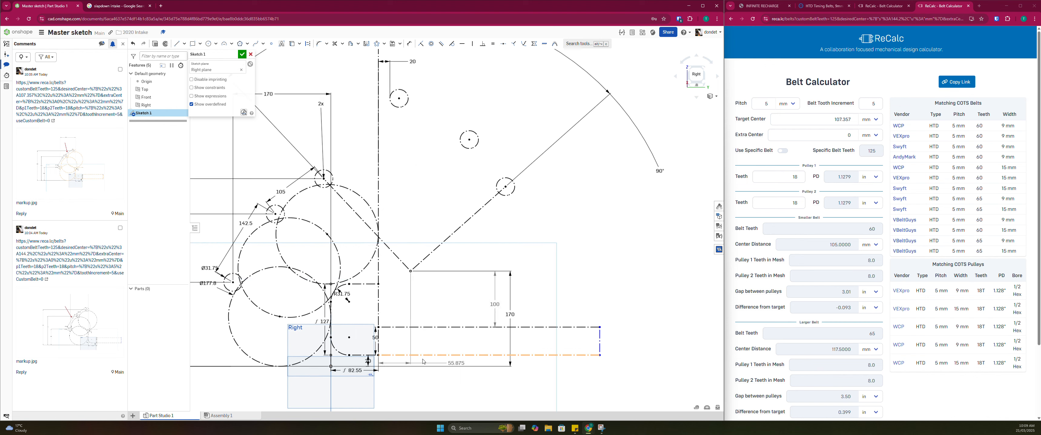
Examine the pivot point's position over the lengthened frame rail and its two driven reference dimensions
scroll(472, 291, down, 2)
scroll(409, 289, up, 2)
middle_drag(426, 294, 421, 233)
scroll(464, 288, up, 2)
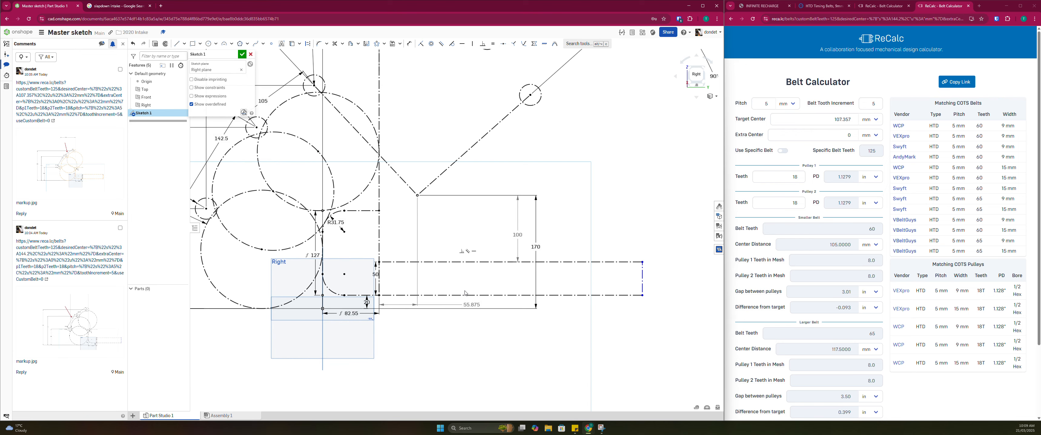
scroll(444, 244, down, 4)
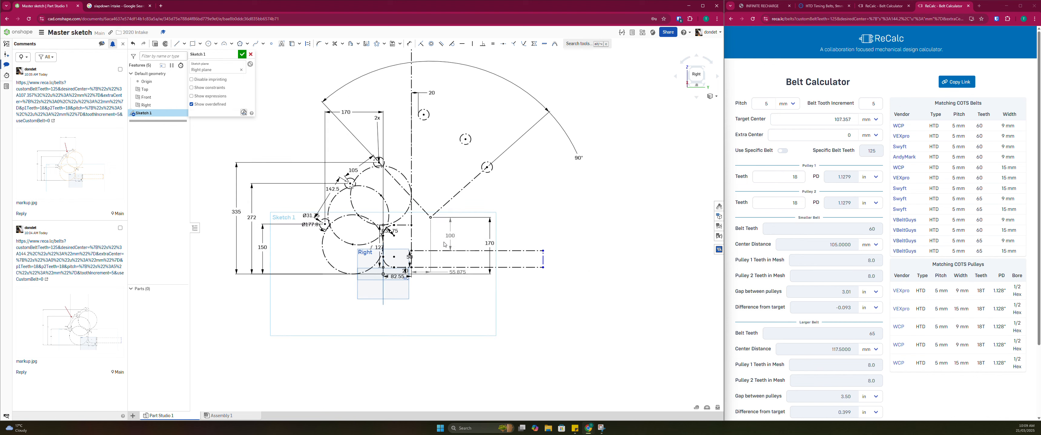
scroll(445, 219, up, 2)
mouse_move(438, 220)
middle_down()
mouse_move(436, 251)
mouse_move(498, 280)
mouse_move(495, 255)
middle_up()
scroll(508, 283, down, 3)
scroll(495, 255, up, 2)
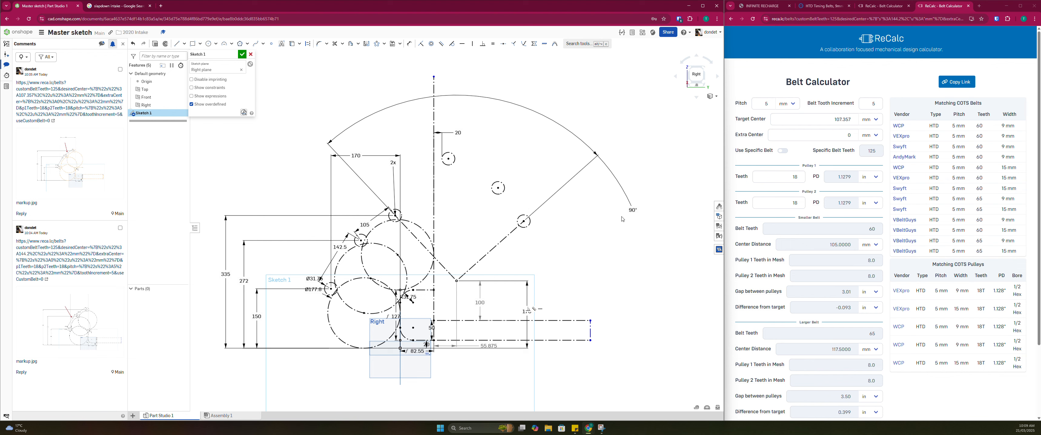
Try 110° for the circular pattern's angle
text(110)
key(Return)
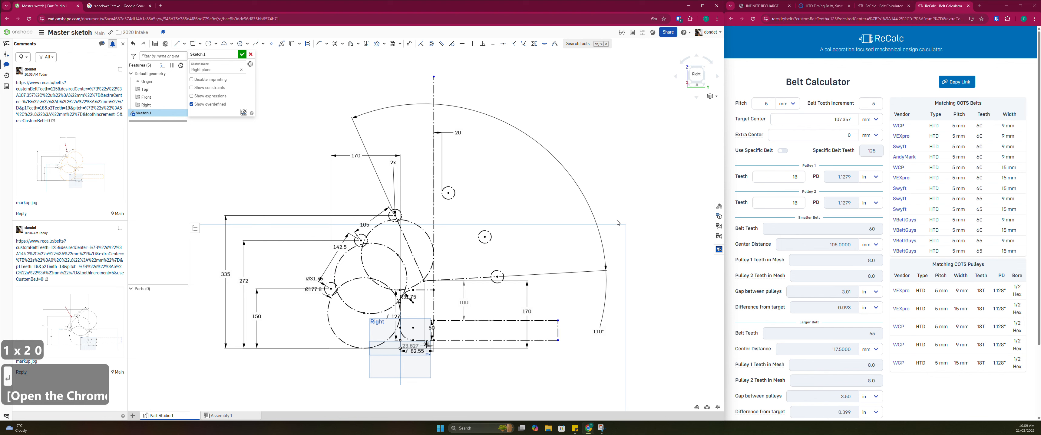
middle_drag(515, 314, 513, 301)
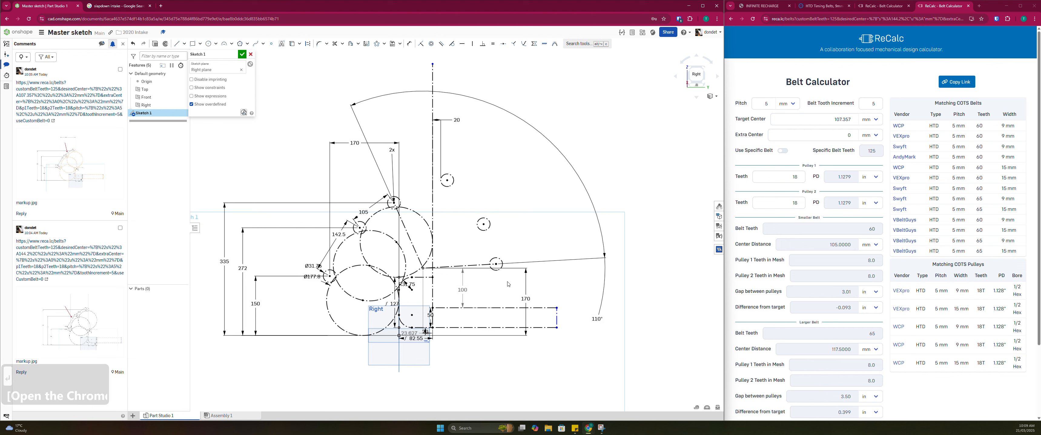
Delete the 170 mm vertical dimension of the pivot point, and move the freed pivot point higher and inside the frame boundary
scroll(452, 275, up, 1)
click(538, 303)
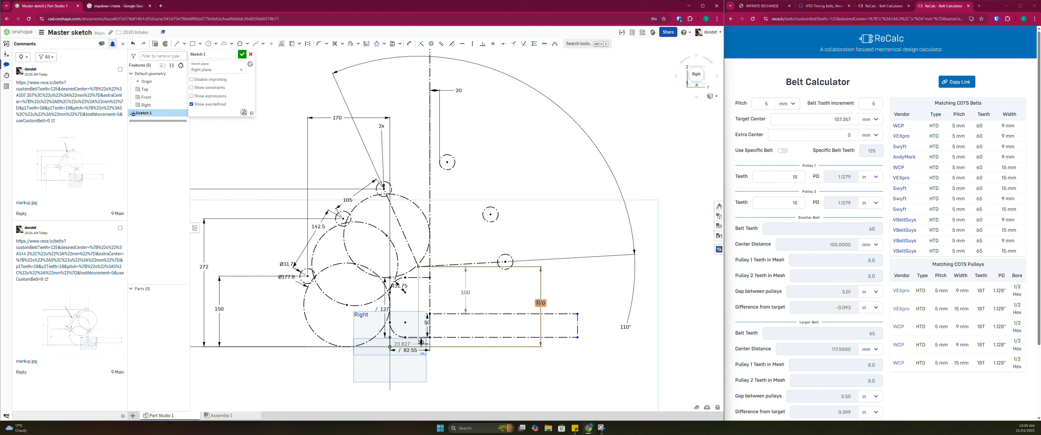
key(Delete)
mouse_move(419, 267)
mouse_down()
mouse_move(463, 271)
mouse_move(474, 240)
mouse_move(468, 254)
mouse_up()
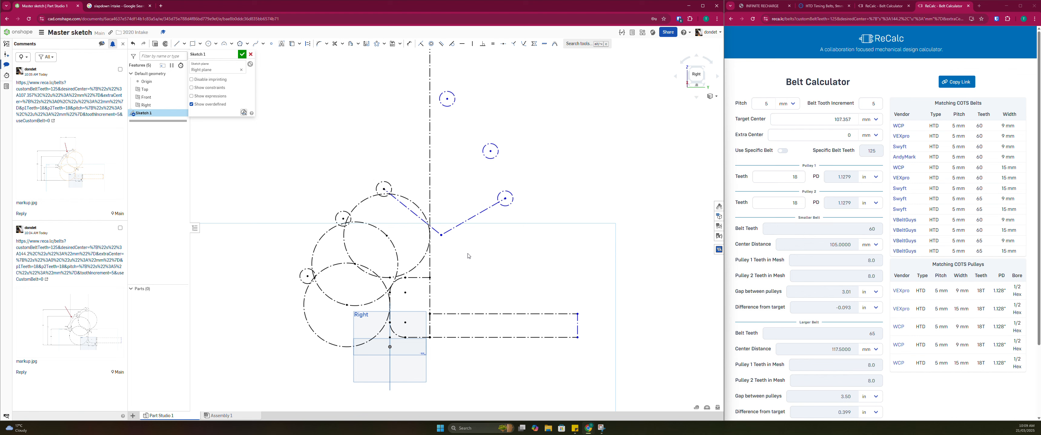
scroll(467, 254, down, 3)
scroll(449, 248, up, 3)
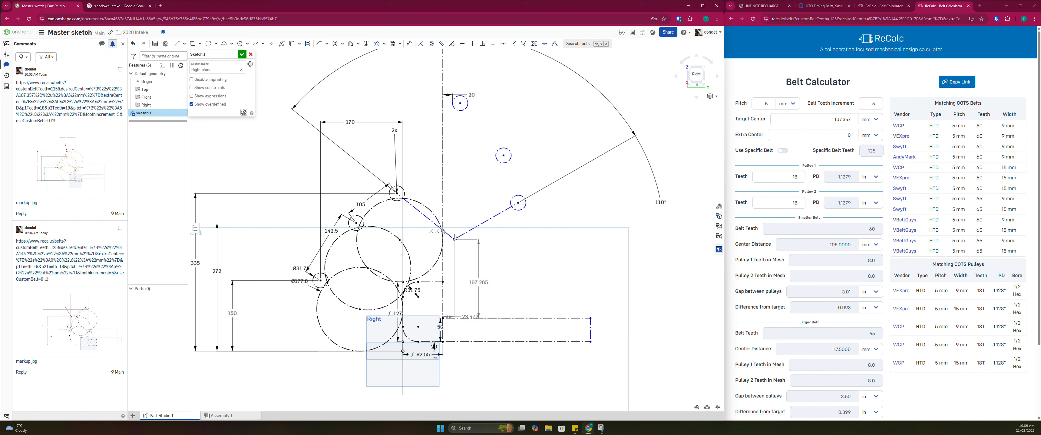
scroll(466, 224, down, 3)
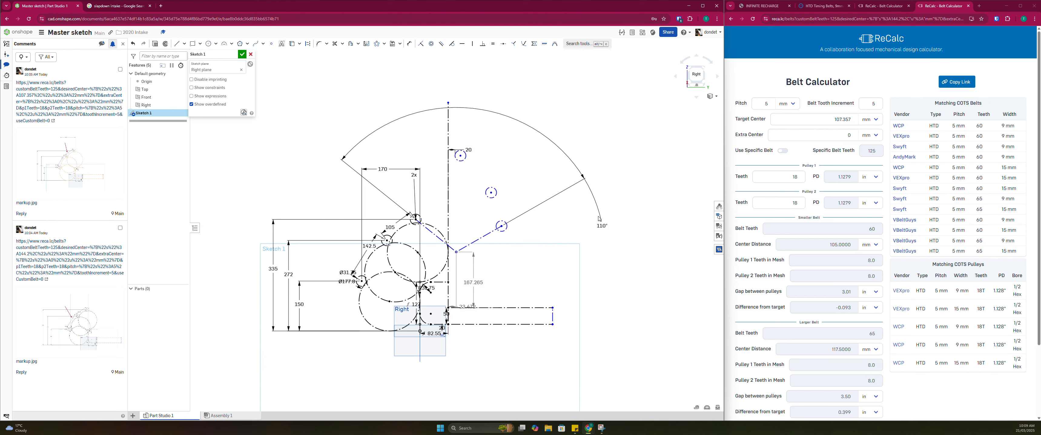
Set the circular pattern's angle to 90°, try 110° again for comparison, and set it back to 90°
scroll(457, 254, up, 3)
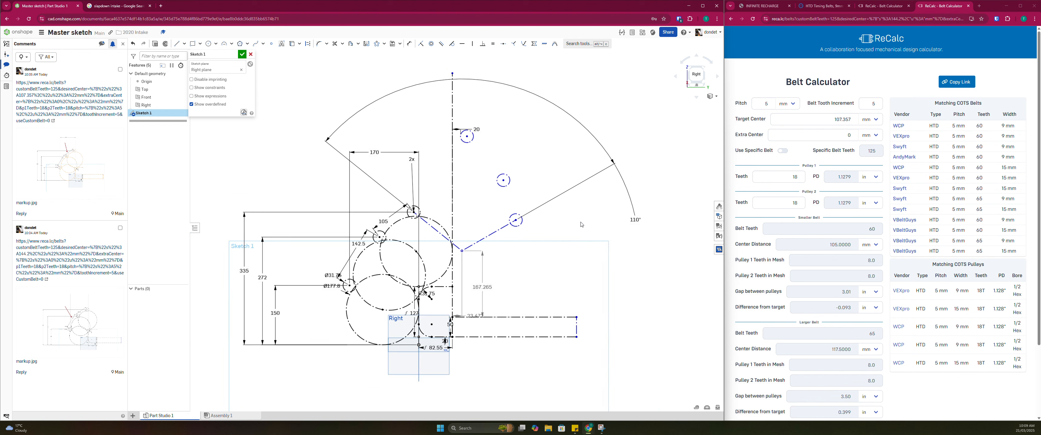
text(90)
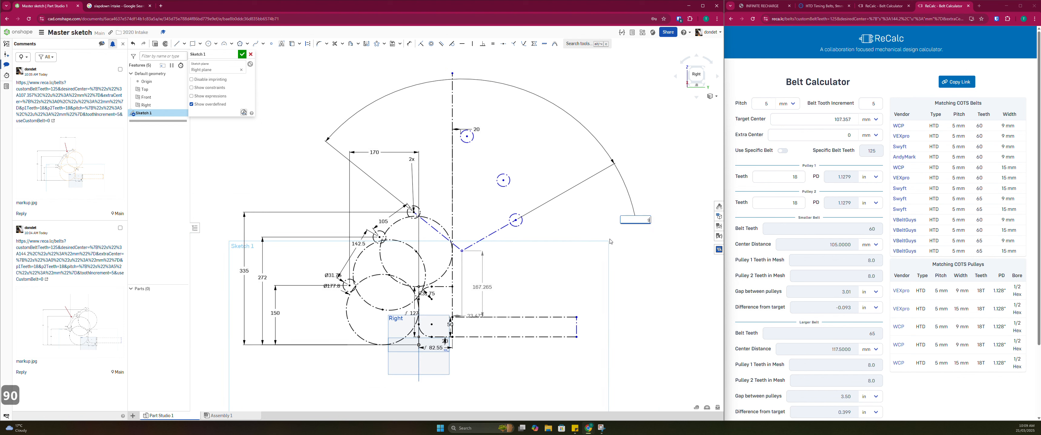
key(Return)
scroll(537, 280, up, 2)
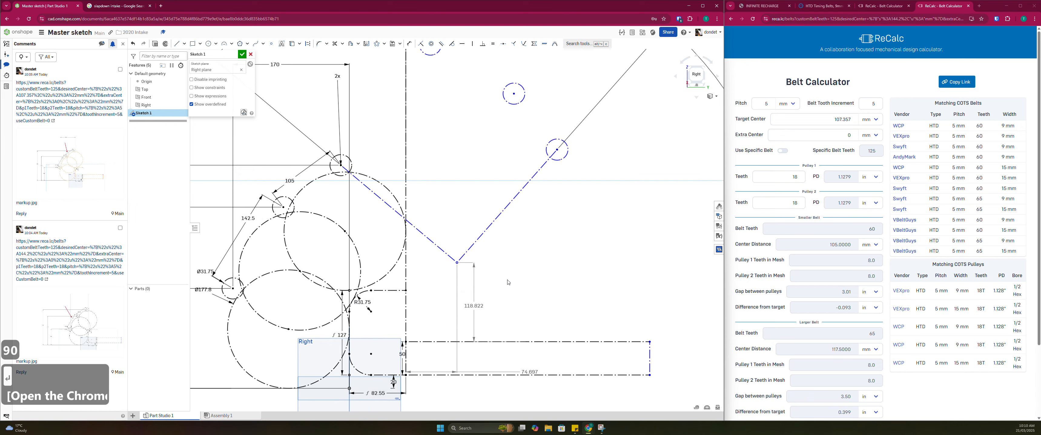
double_click(673, 160)
text(10)
key(Return)
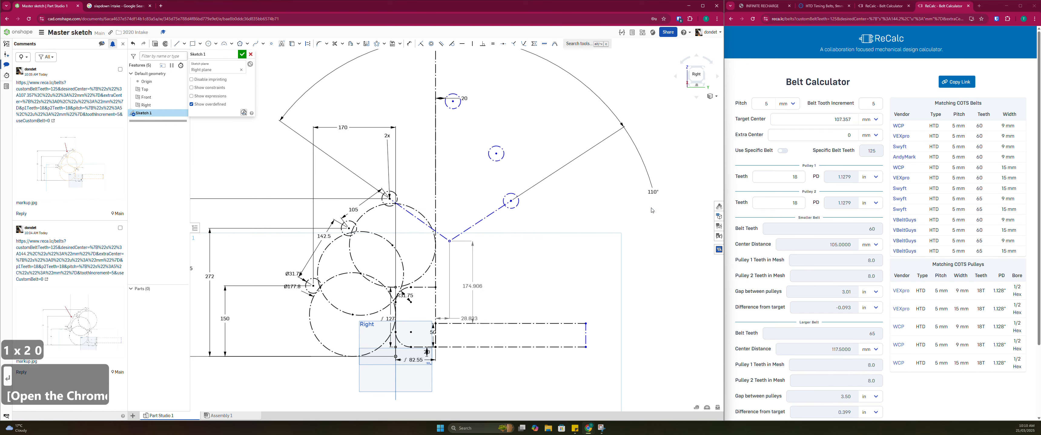
key(Escape)
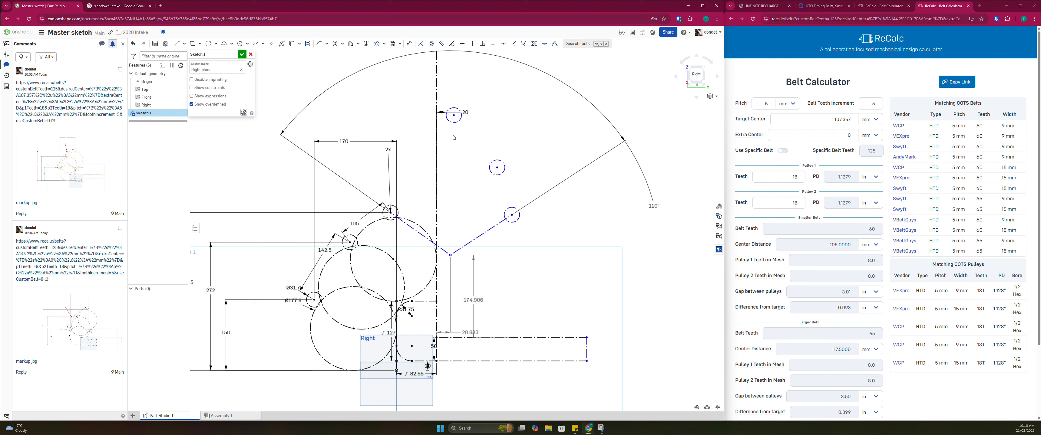
double_click(653, 206)
text(90)
key(Return)
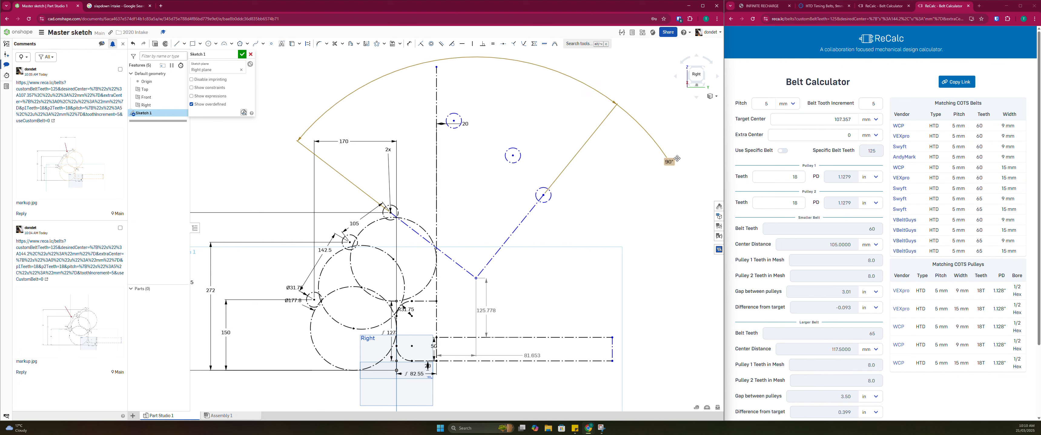
key(Escape)
Move the pivot point lower and closer to the frame edge, and dimension its vertical distance from the origin as 150 mm
drag(476, 280, 459, 299)
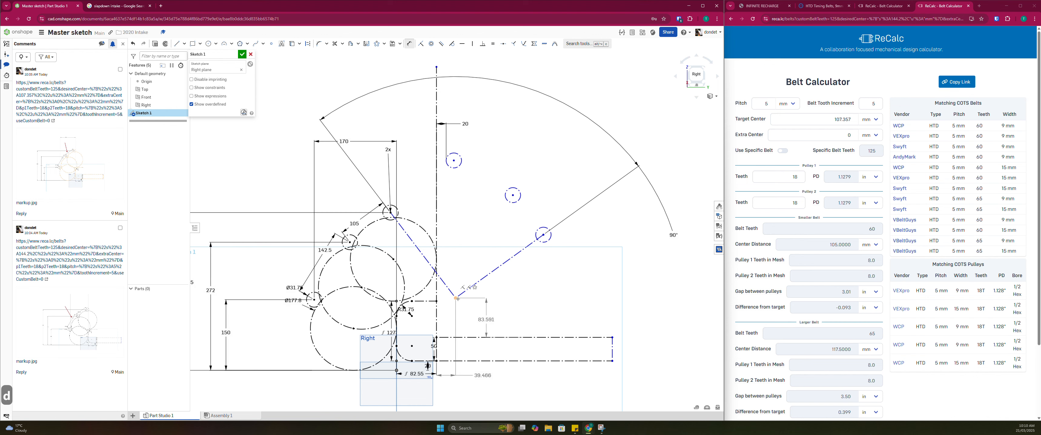
key(d)
click(396, 370)
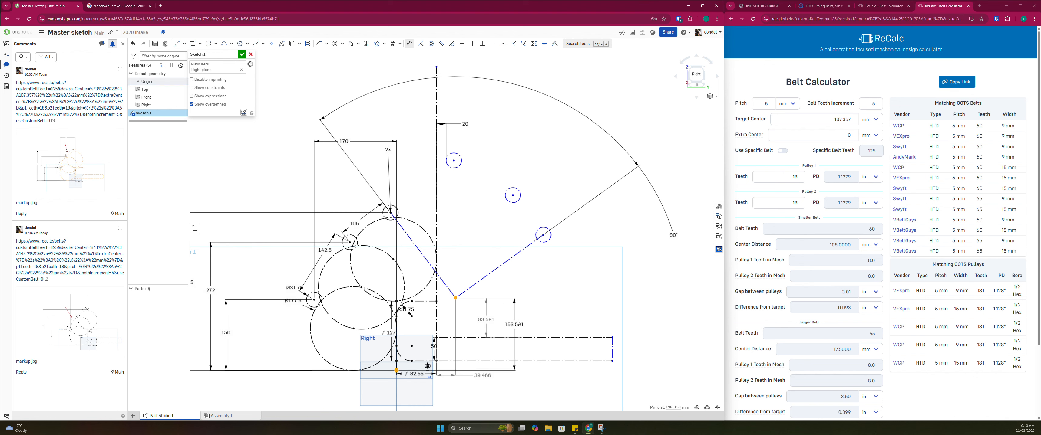
click(525, 322)
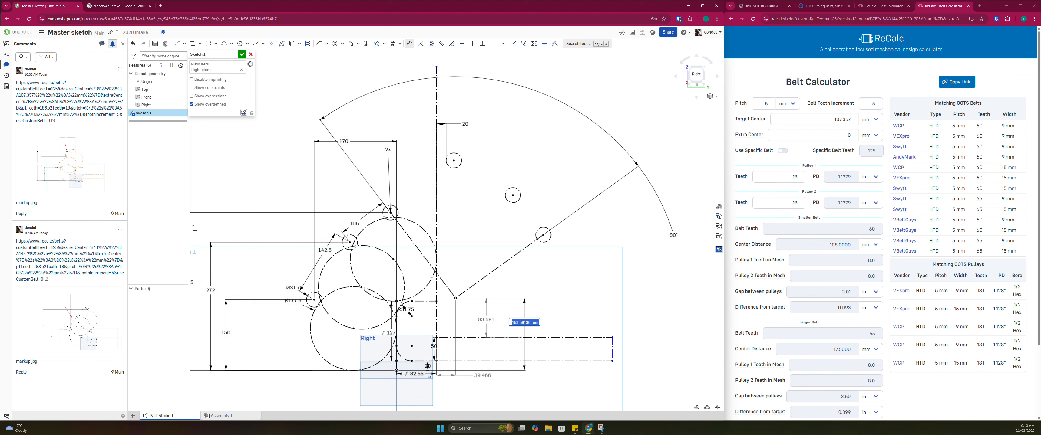
text(150)
key(Return)
key(Escape)
key(Escape)
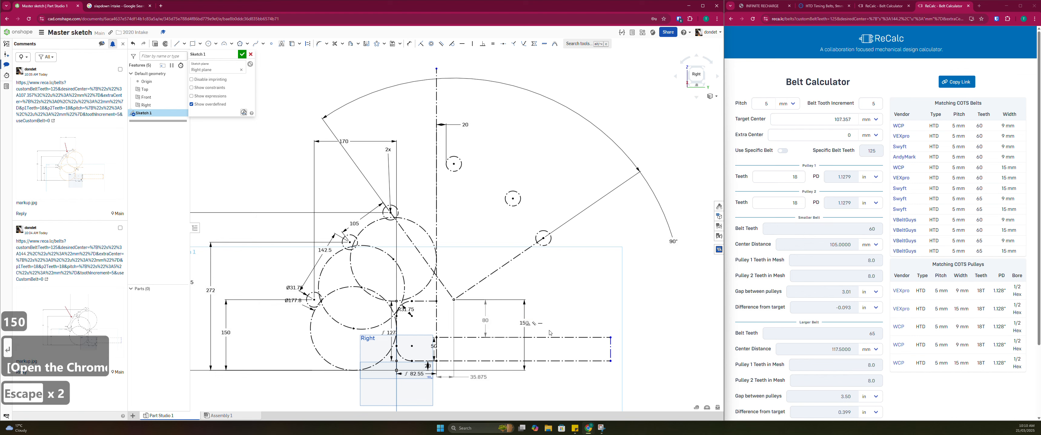
Examine the sketch layout of the deployed and retracted rollers, the game-piece circles and the pivot point relative to the frame
scroll(431, 235, down, 3)
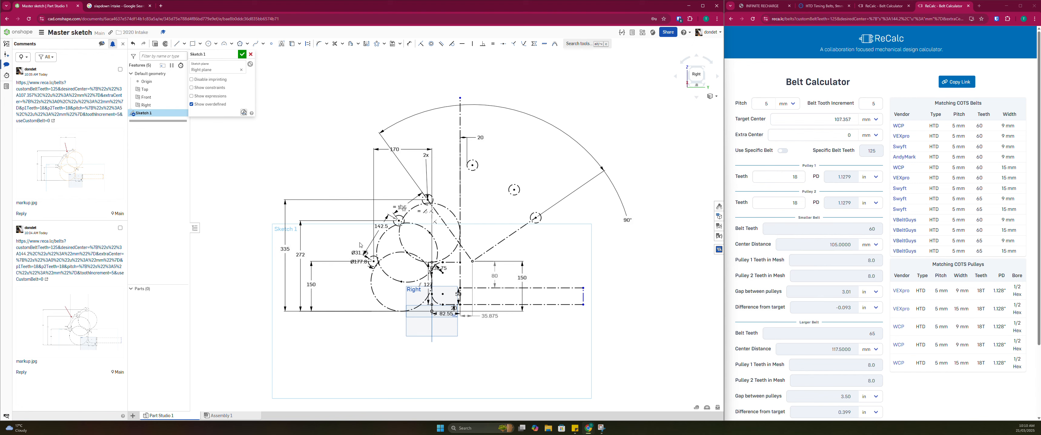
scroll(372, 230, up, 2)
scroll(464, 237, down, 2)
scroll(485, 258, up, 2)
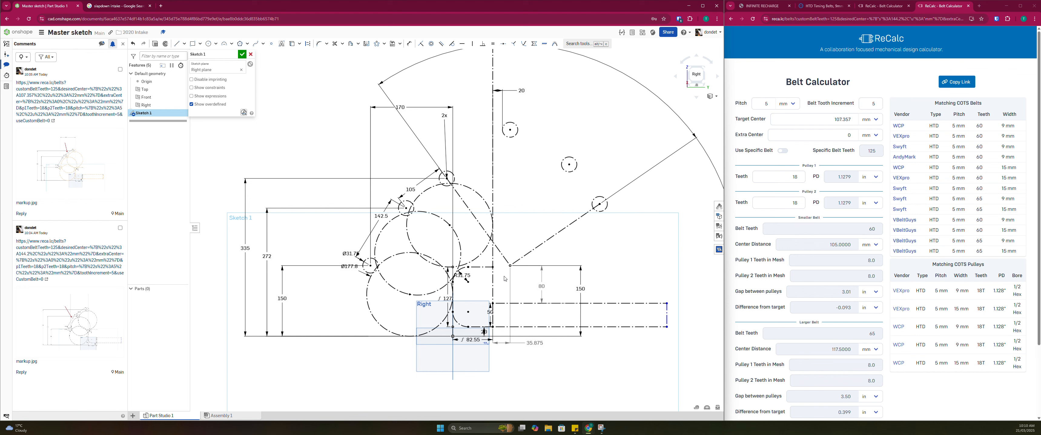
scroll(497, 236, down, 2)
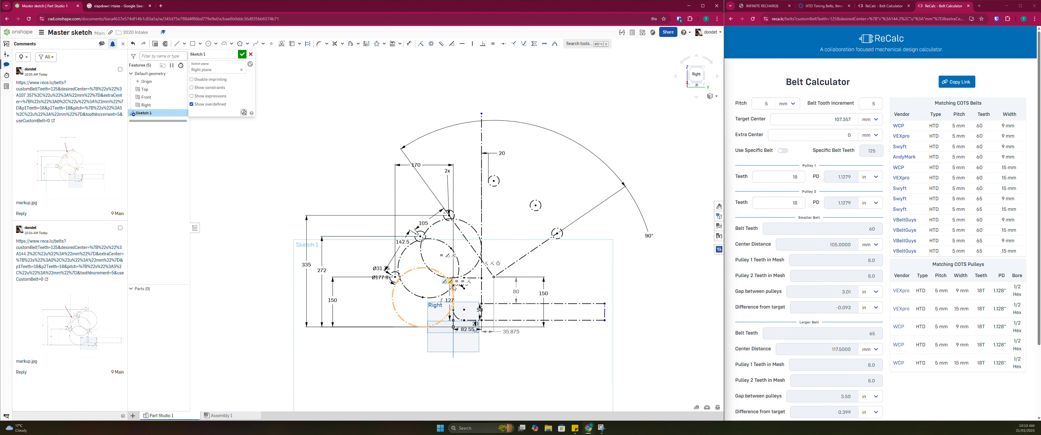
middle_drag(453, 285, 448, 262)
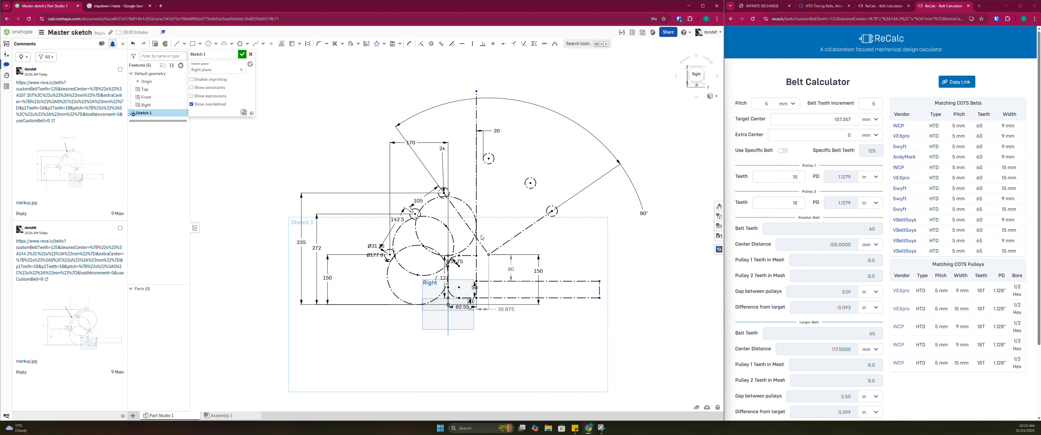
scroll(482, 238, up, 2)
scroll(482, 238, down, 2)
middle_drag(482, 238, 480, 258)
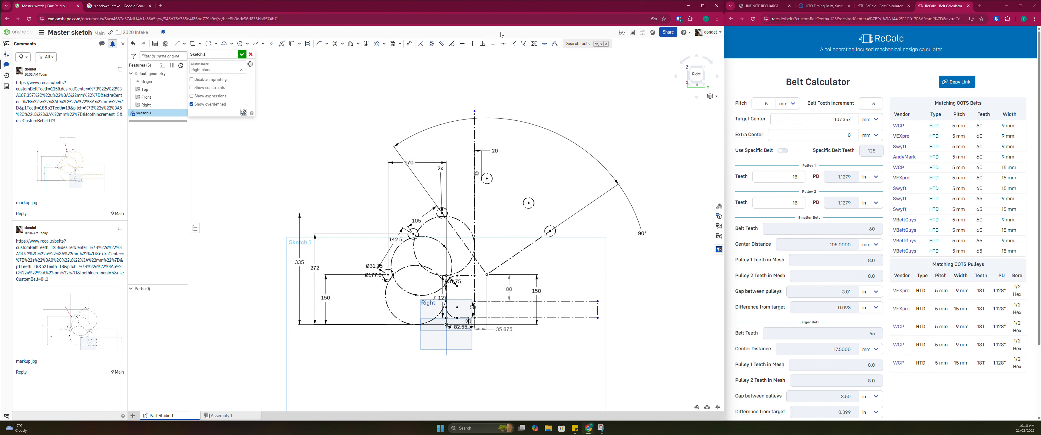